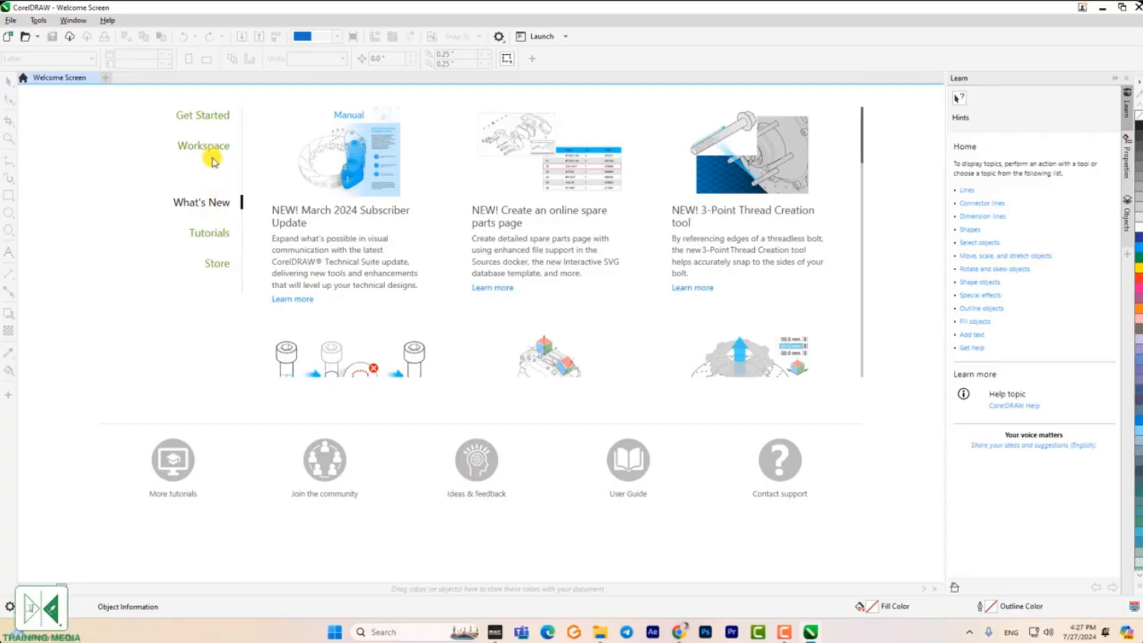
- Show the Get Started page of the welcome screen and begin creating a new document
{"action": "left_click", "coordinate": [208, 147]}
{"action": "left_click", "coordinate": [221, 117]}
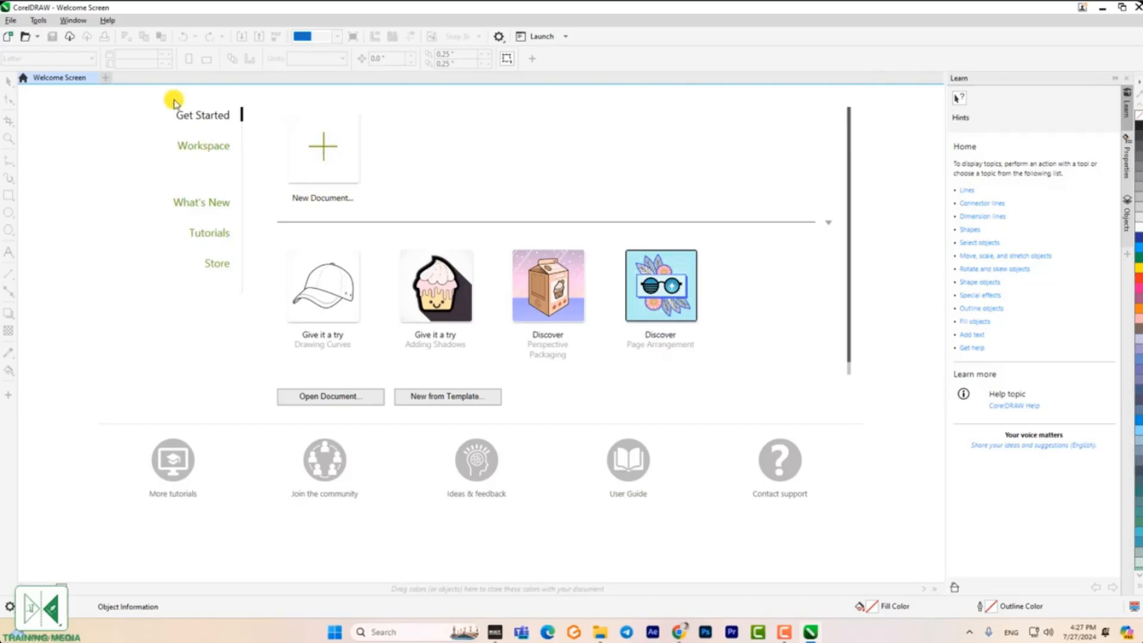
{"action": "left_click", "coordinate": [12, 21]}
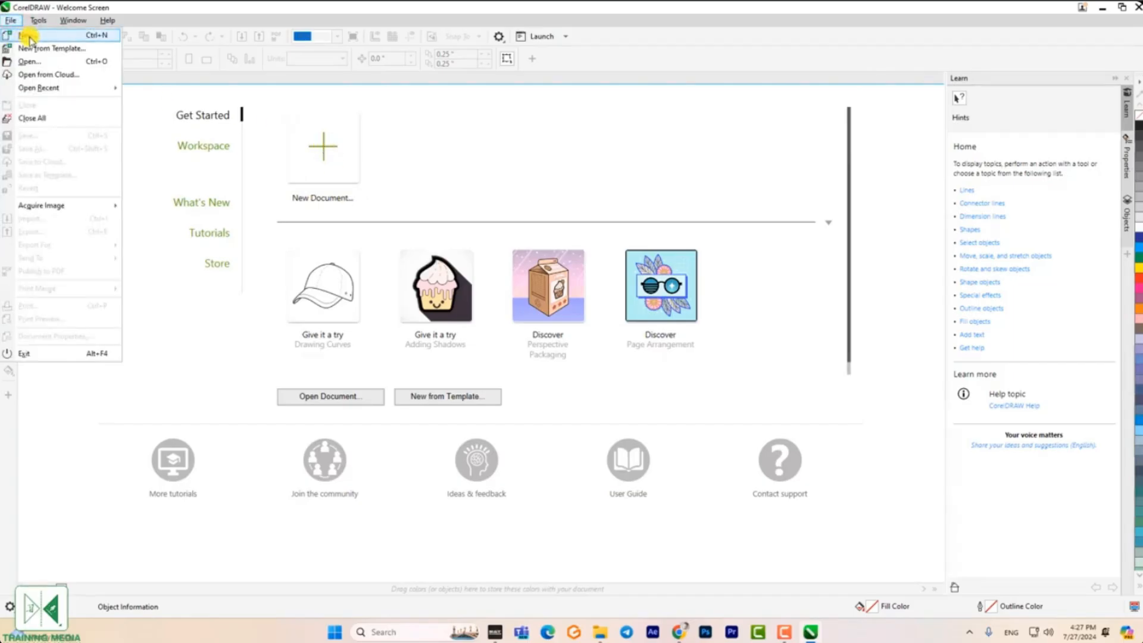
{"action": "left_click", "coordinate": [324, 146]}
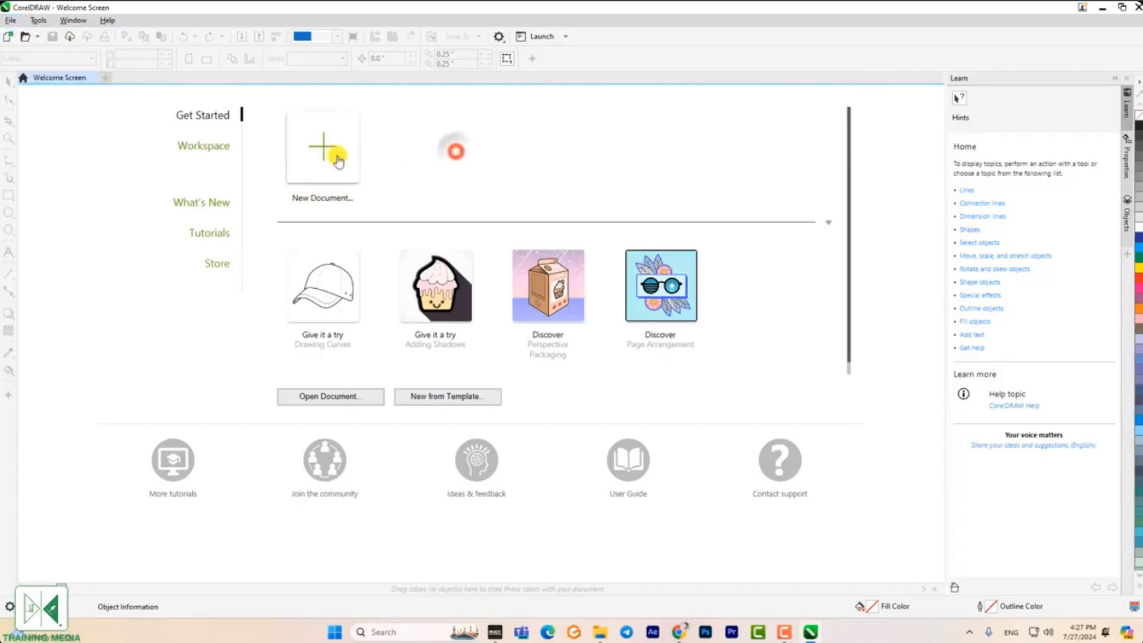
{"action": "left_click_drag", "start_coordinate": [564, 174], "coordinate": [487, 133]}
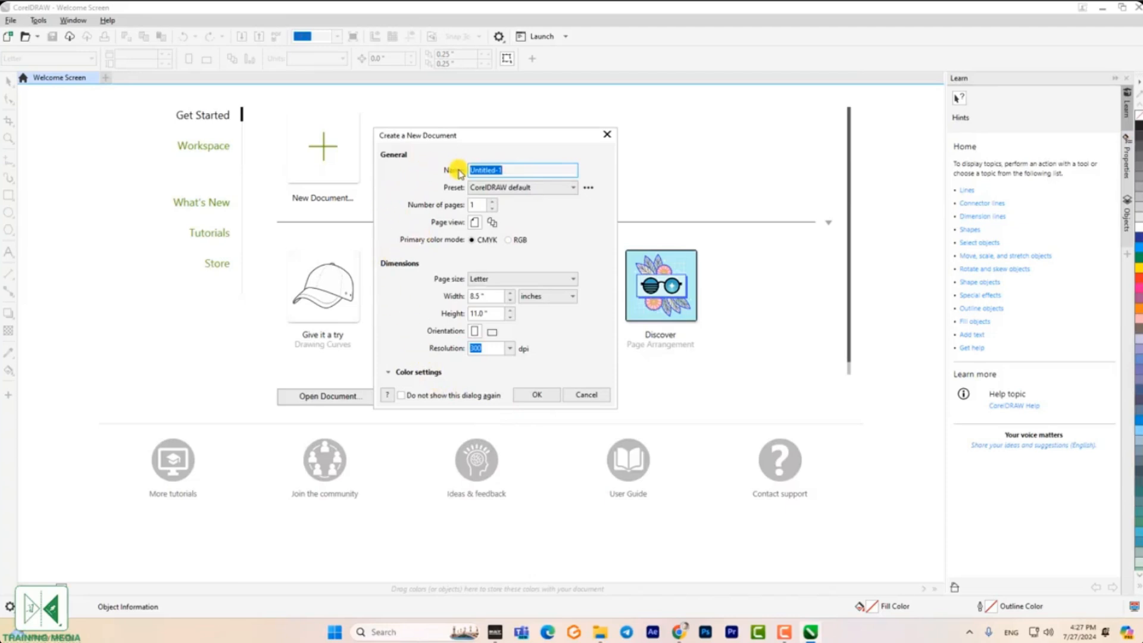
- Name the document New Document and choose the Custom preset
{"action": "key", "text": "BackSpace"}
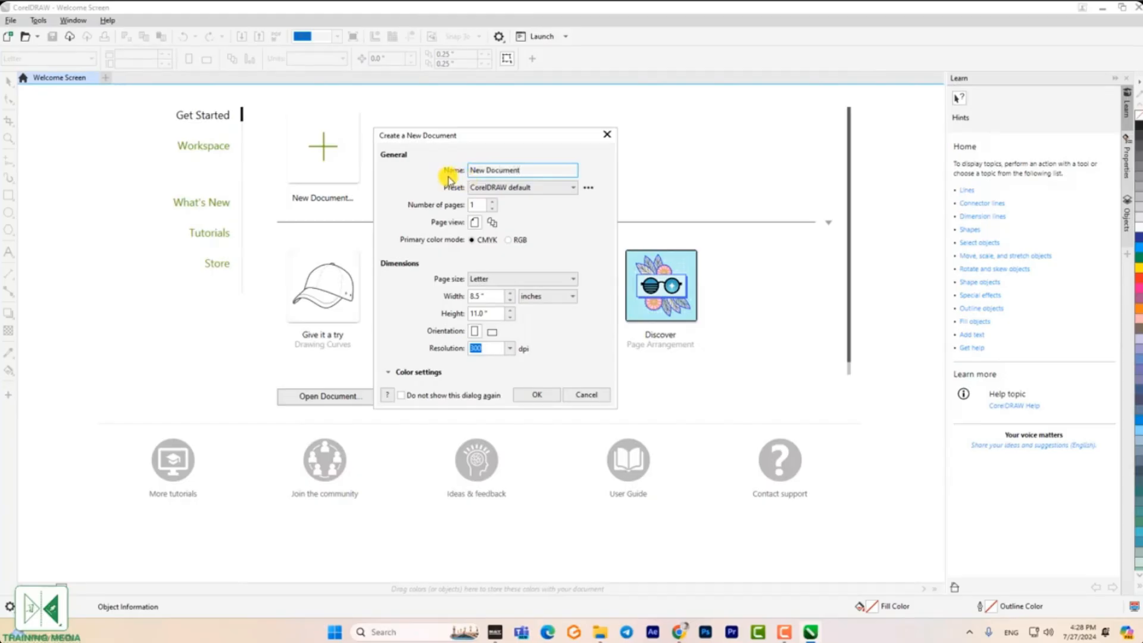
{"action": "left_click", "coordinate": [522, 187]}
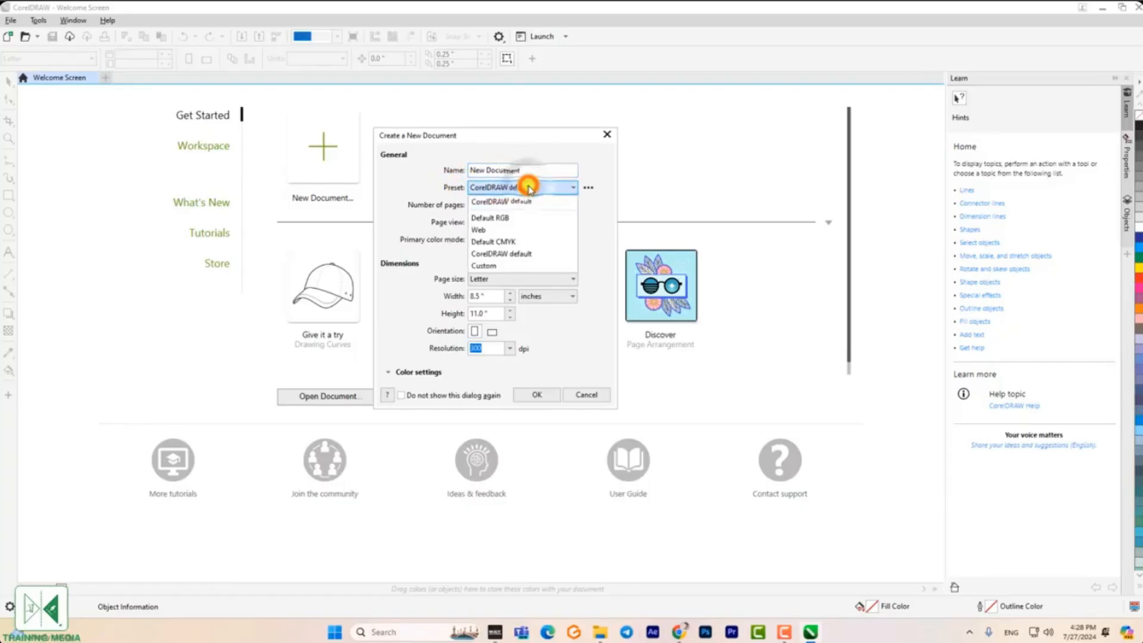
{"action": "left_click", "coordinate": [503, 266]}
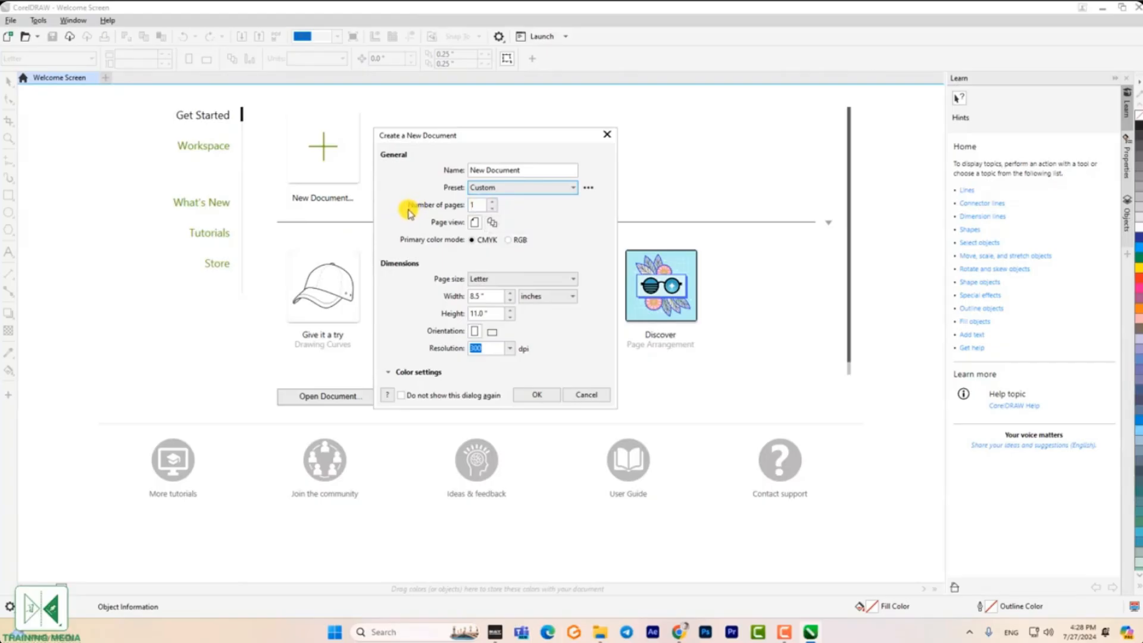
- Set the number of pages to 2 and the primary color mode to CMYK
{"action": "double_click", "coordinate": [479, 205]}
{"action": "type", "text": "2"}
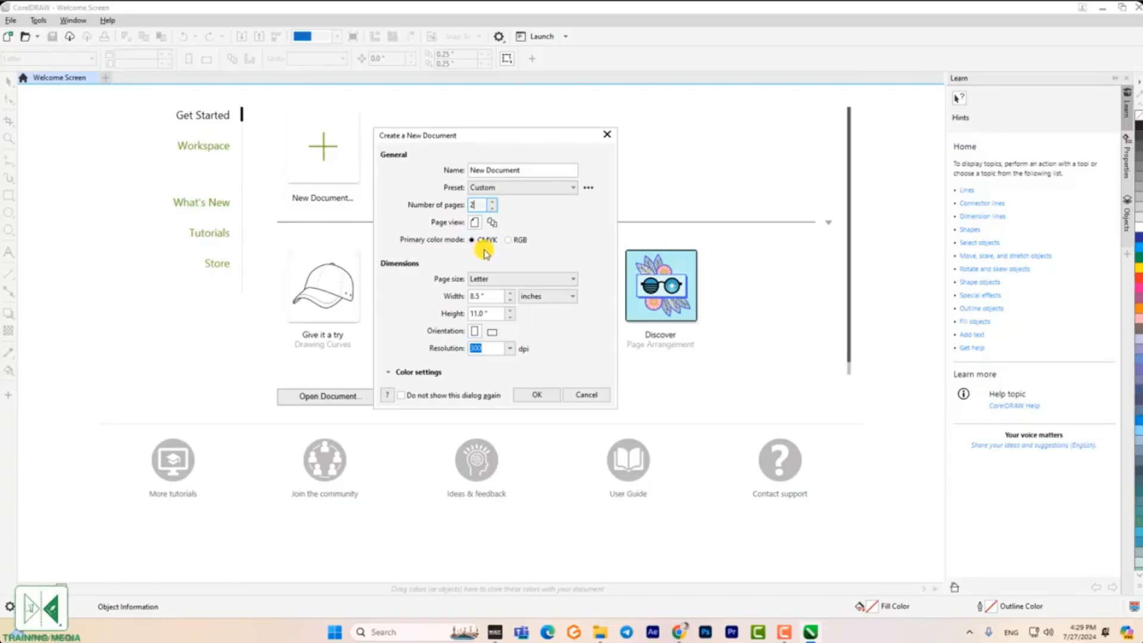
{"action": "left_click", "coordinate": [509, 240]}
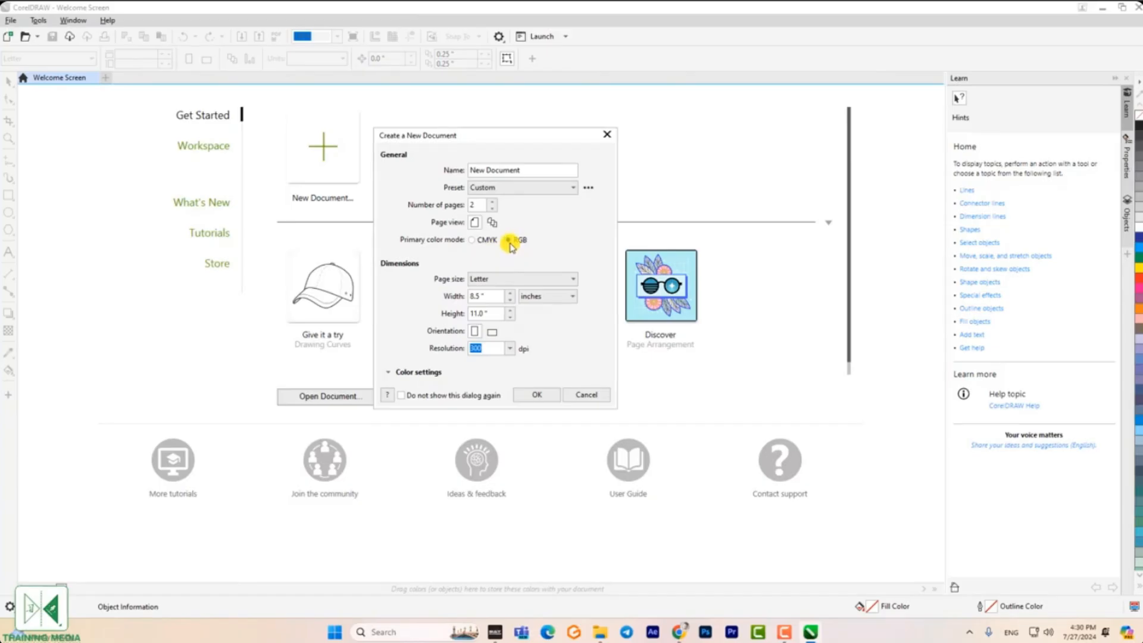
{"action": "left_click", "coordinate": [477, 241]}
{"action": "left_click", "coordinate": [969, 632]}
{"action": "right_click", "coordinate": [969, 595]}
{"action": "left_click", "coordinate": [996, 584]}
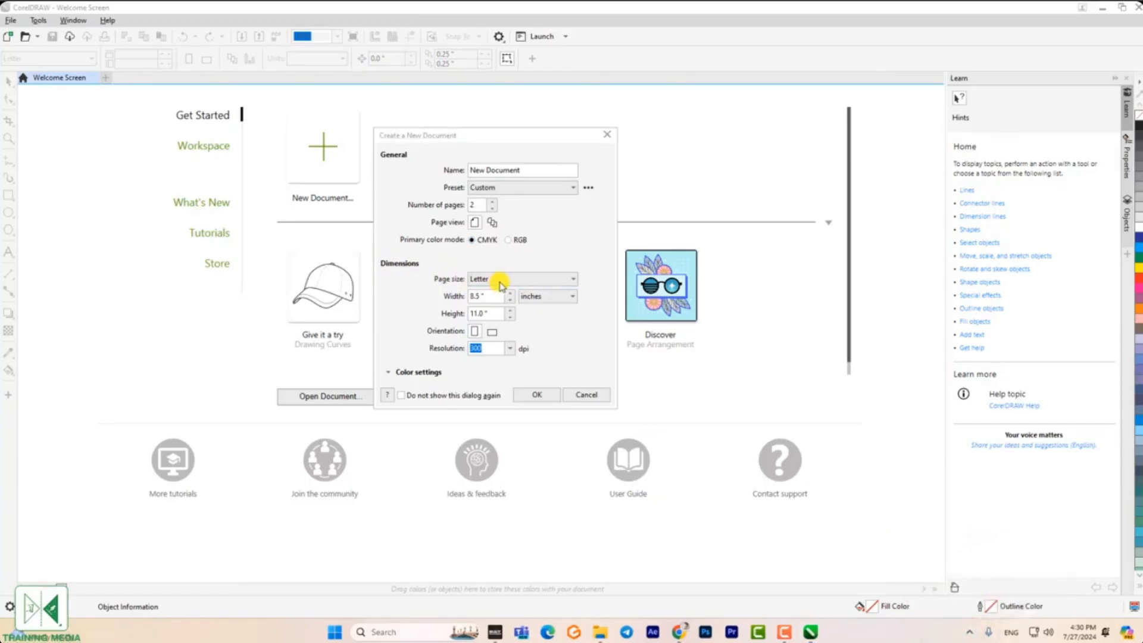
- Browse the page size presets, trying A5 and returning to Letter
{"action": "left_click", "coordinate": [560, 280]}
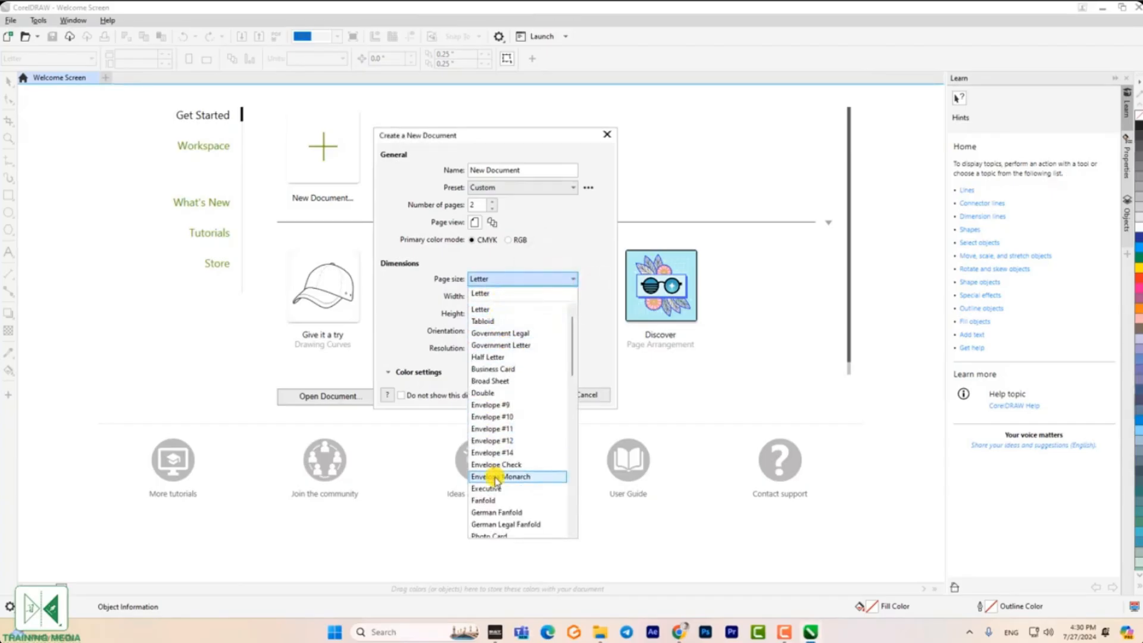
{"action": "left_click_drag", "start_coordinate": [571, 335], "coordinate": [475, 393]}
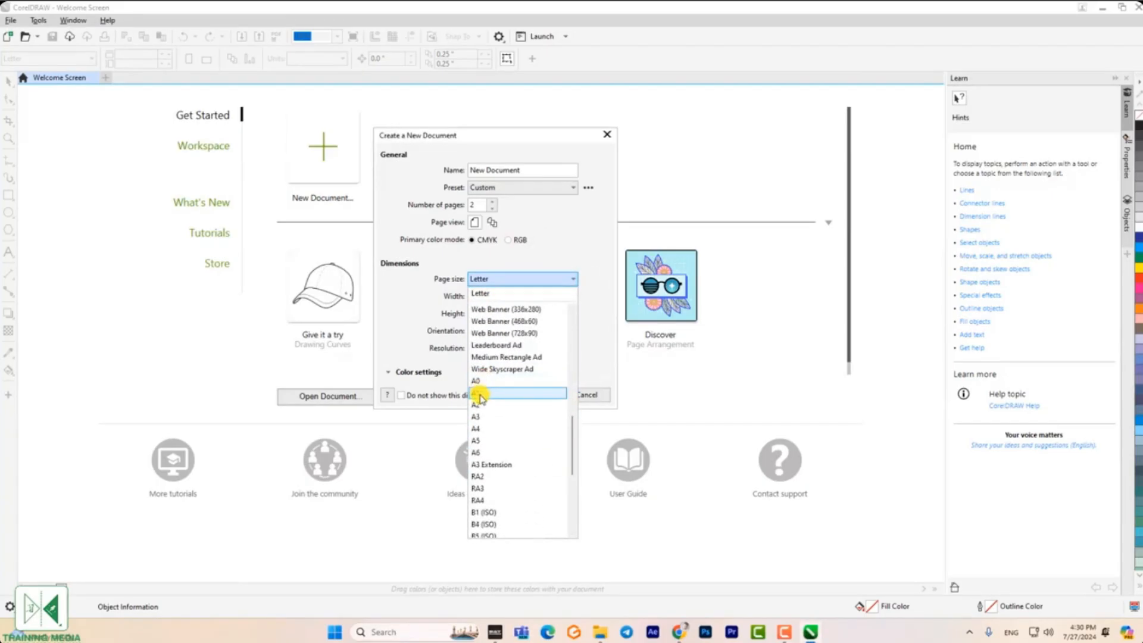
{"action": "left_click", "coordinate": [494, 441]}
{"action": "left_click", "coordinate": [548, 279]}
{"action": "left_click", "coordinate": [505, 294]}
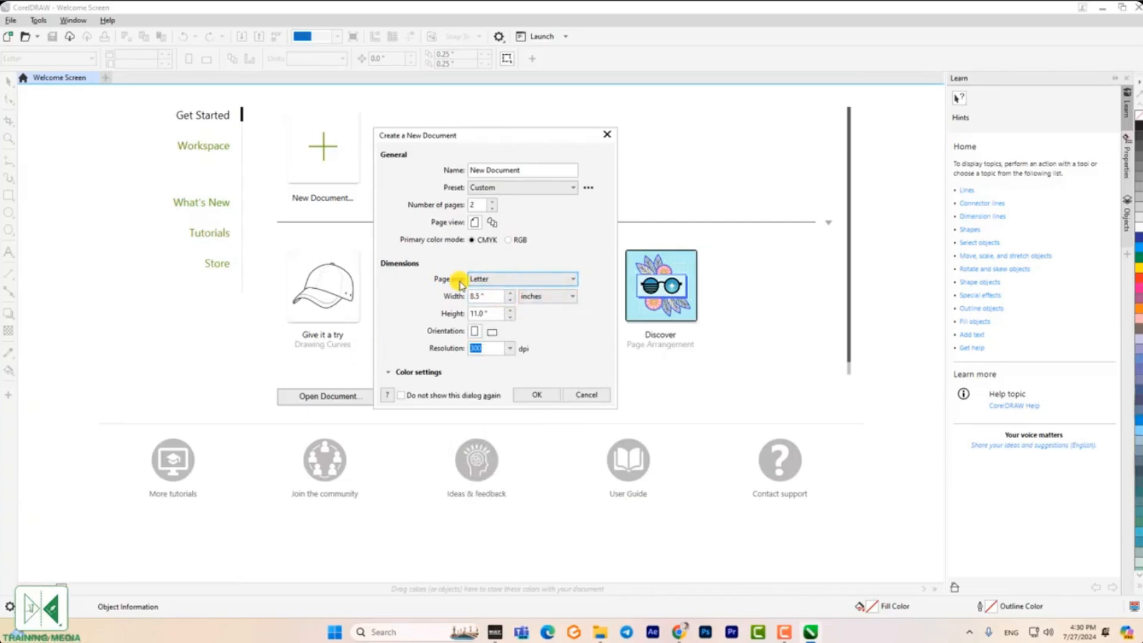
{"action": "left_click", "coordinate": [507, 280]}
{"action": "left_click_drag", "start_coordinate": [571, 337], "coordinate": [582, 280]}
{"action": "left_click", "coordinate": [592, 268]}
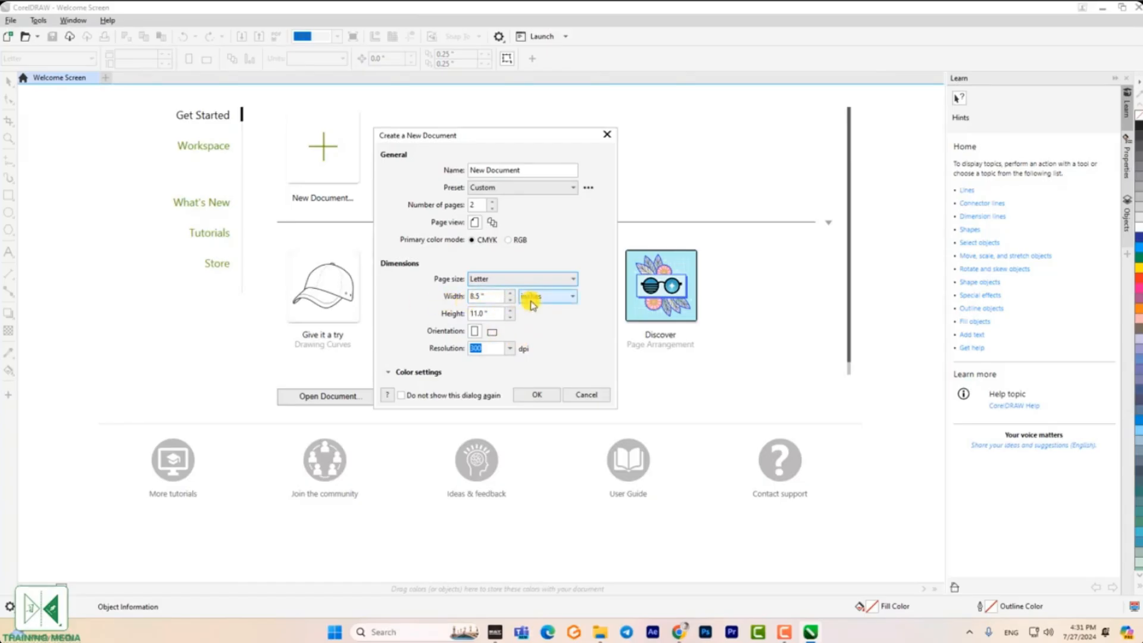
- Set the page dimension units to centimeters
{"action": "left_click", "coordinate": [558, 299]}
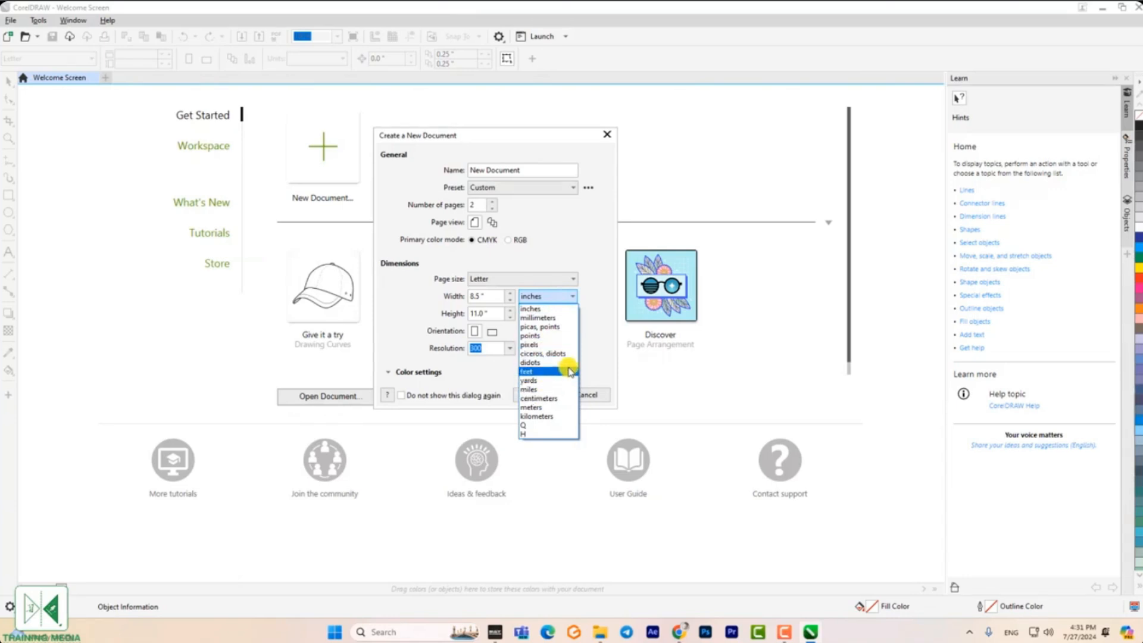
{"action": "left_click", "coordinate": [547, 296]}
{"action": "left_click", "coordinate": [547, 296]}
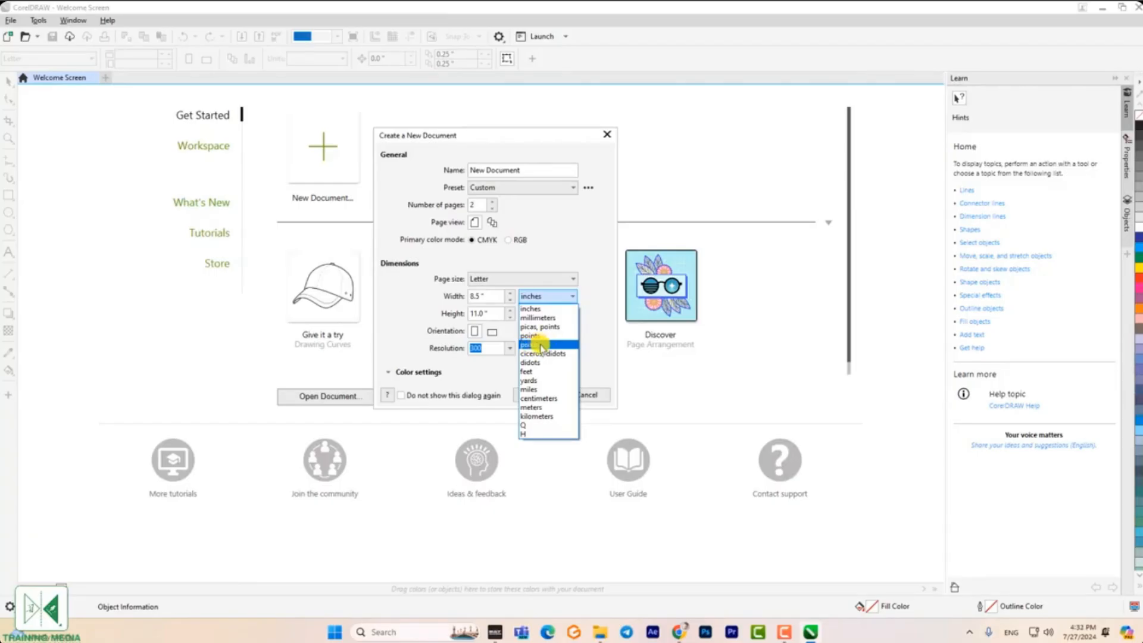
{"action": "left_click", "coordinate": [558, 399]}
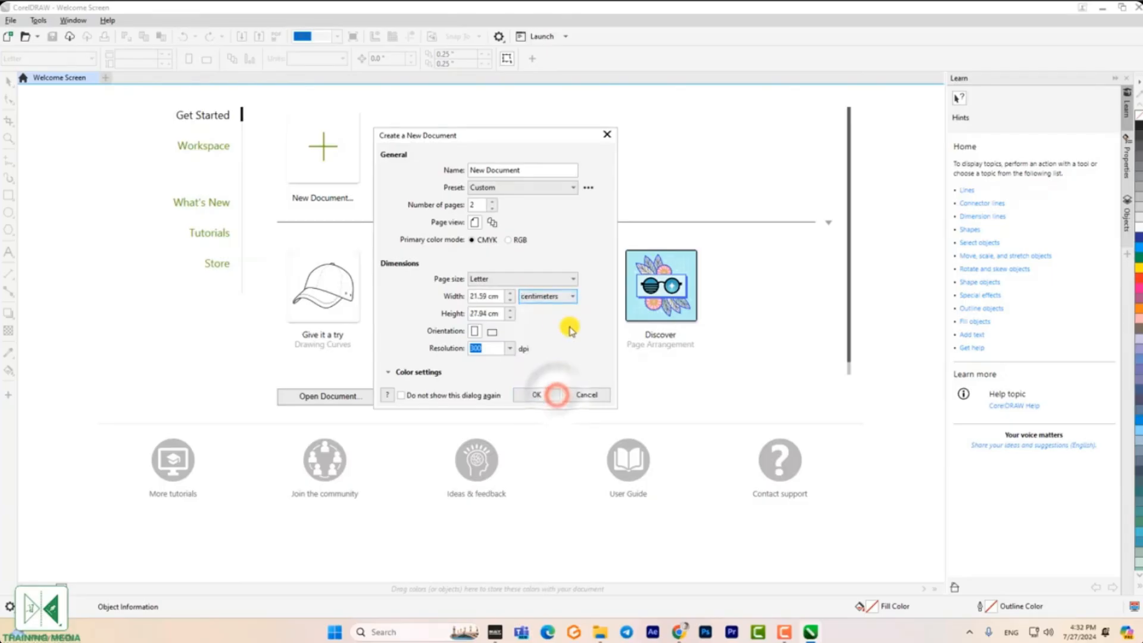
{"action": "left_click", "coordinate": [550, 295]}
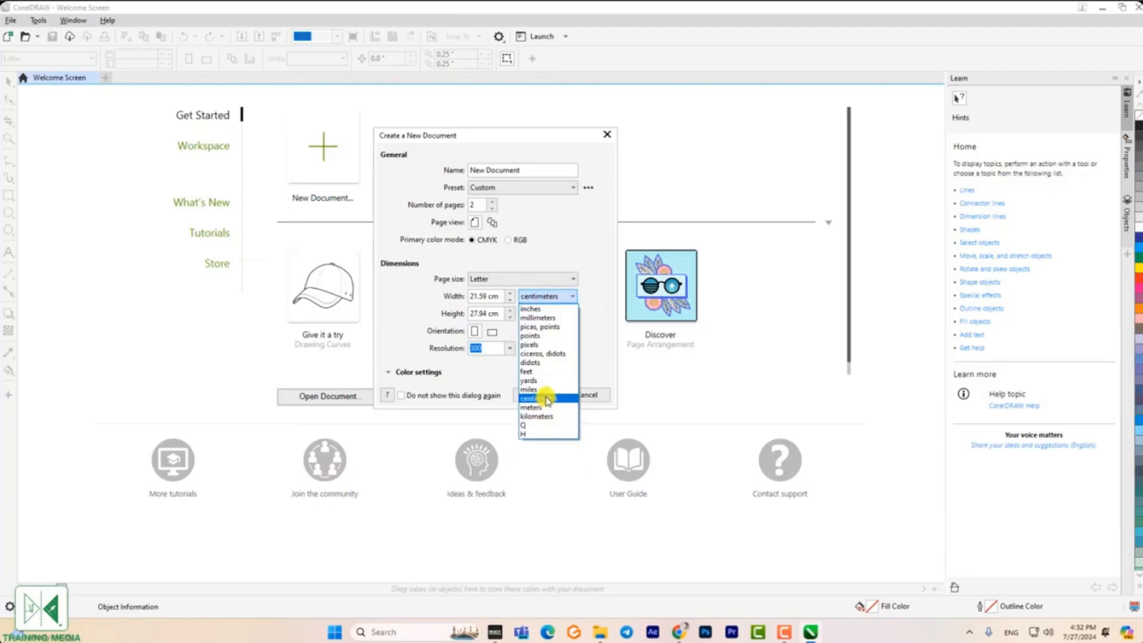
{"action": "left_click", "coordinate": [546, 399]}
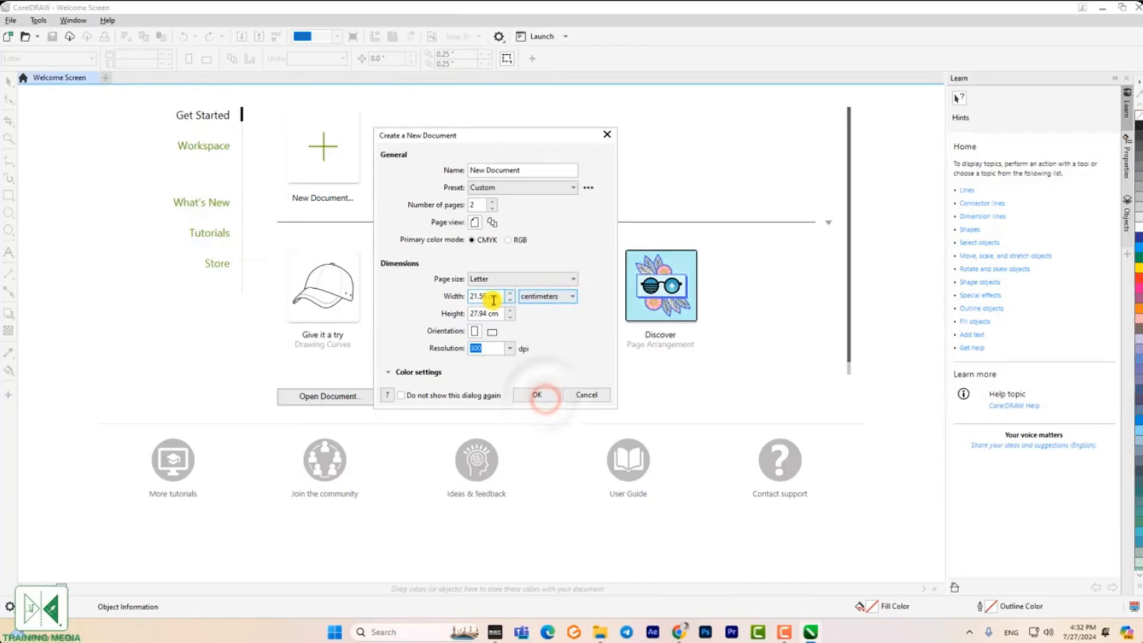
- Set the page to 500 cm wide and 200 cm high in landscape orientation
{"action": "left_click_drag", "start_coordinate": [494, 299], "coordinate": [449, 297]}
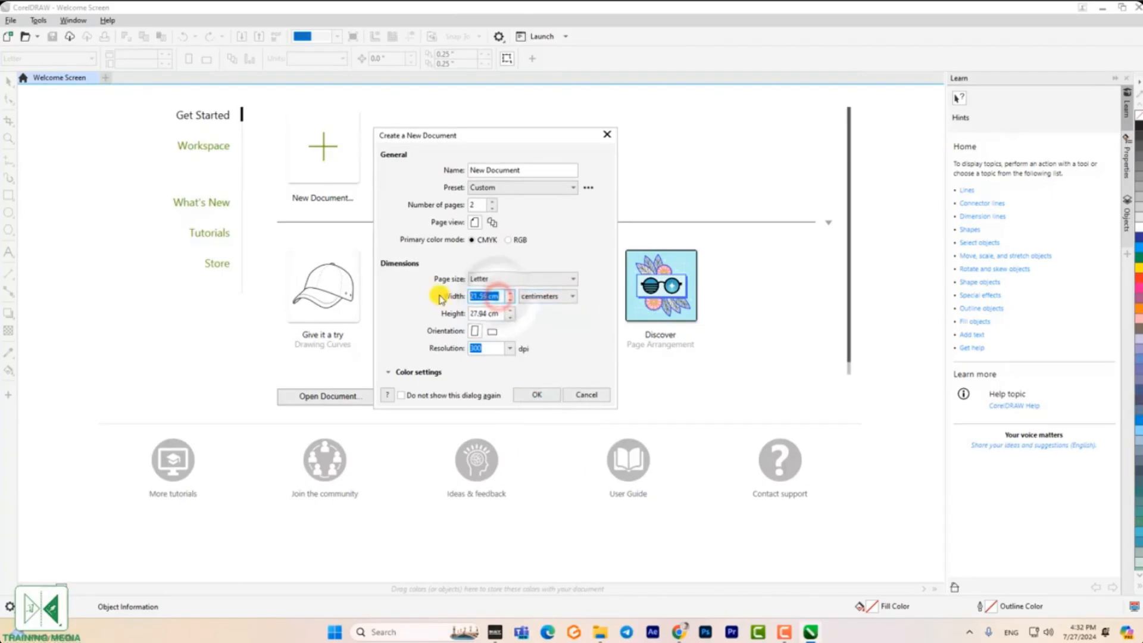
{"action": "type", "text": "500"}
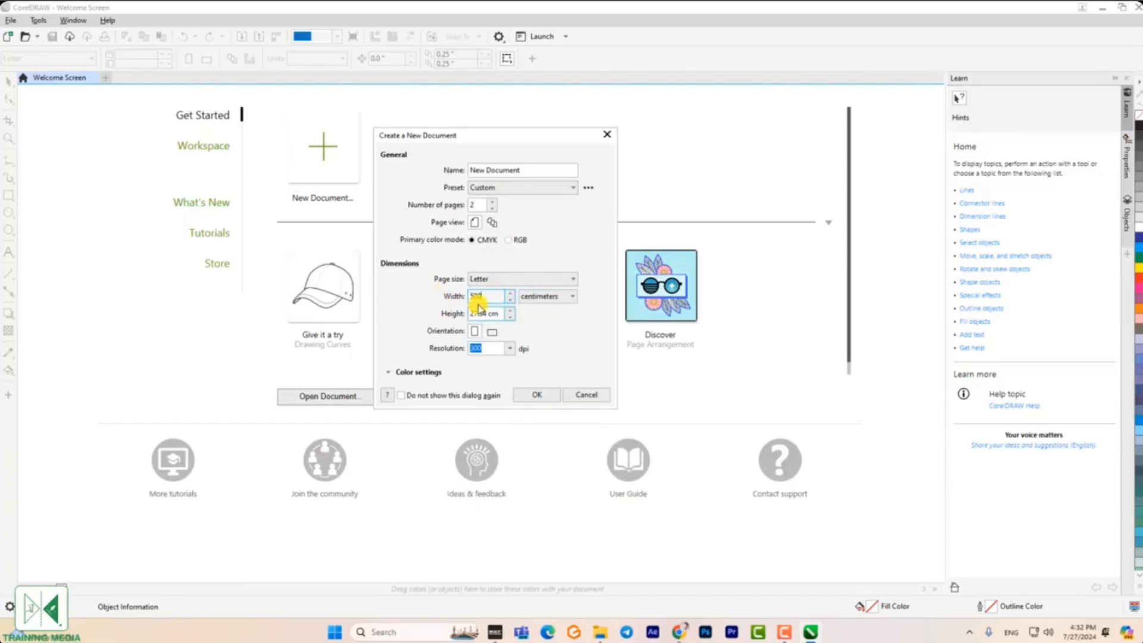
{"action": "left_click", "coordinate": [500, 313]}
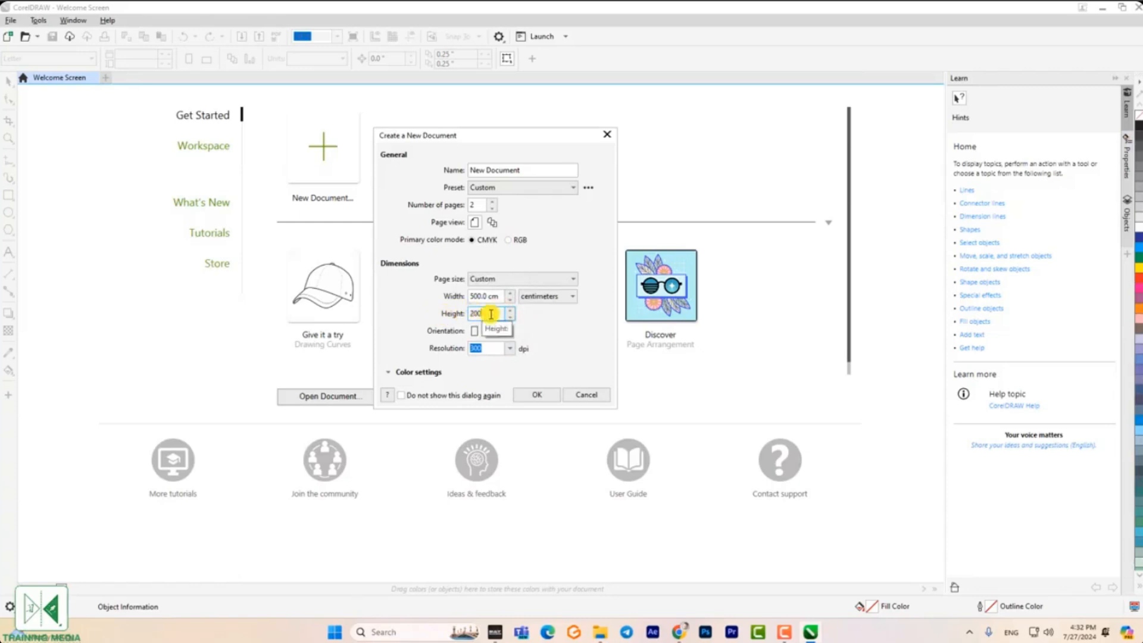
{"action": "left_click_drag", "start_coordinate": [499, 296], "coordinate": [481, 296]}
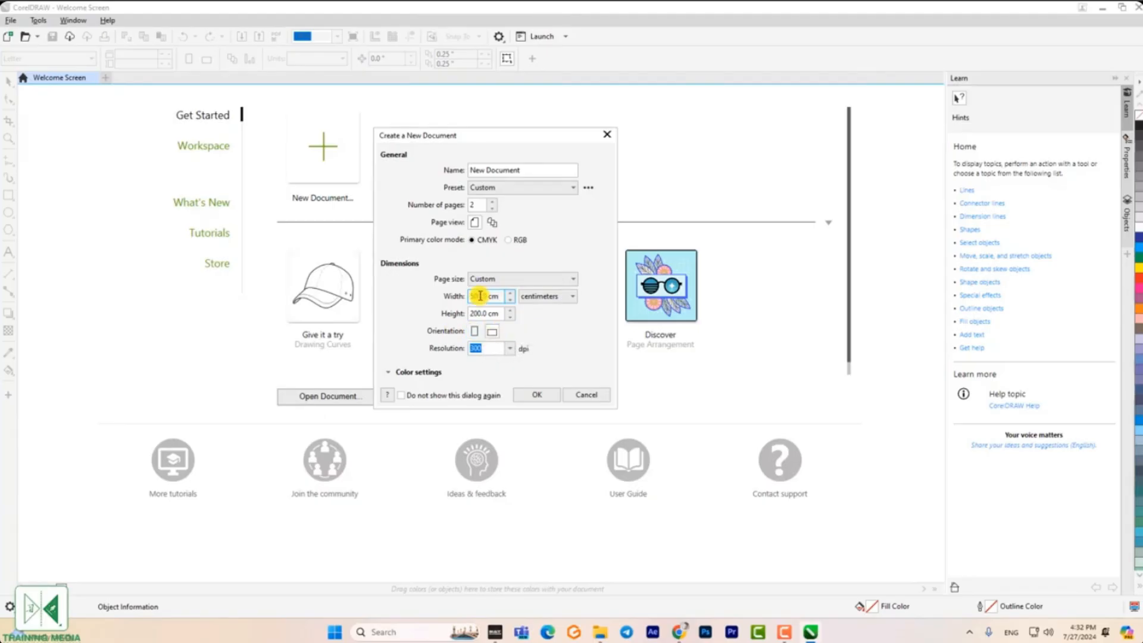
{"action": "left_click", "coordinate": [475, 334]}
{"action": "left_click", "coordinate": [492, 332]}
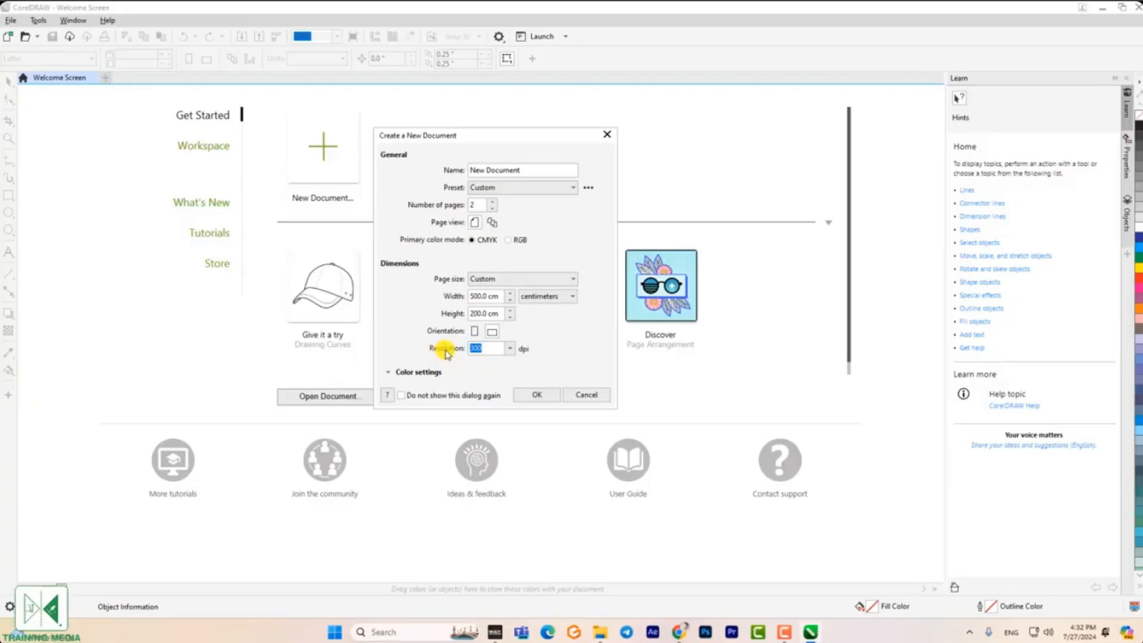
- Review the available rendering resolutions and pick 300 dpi
{"action": "left_click", "coordinate": [509, 348]}
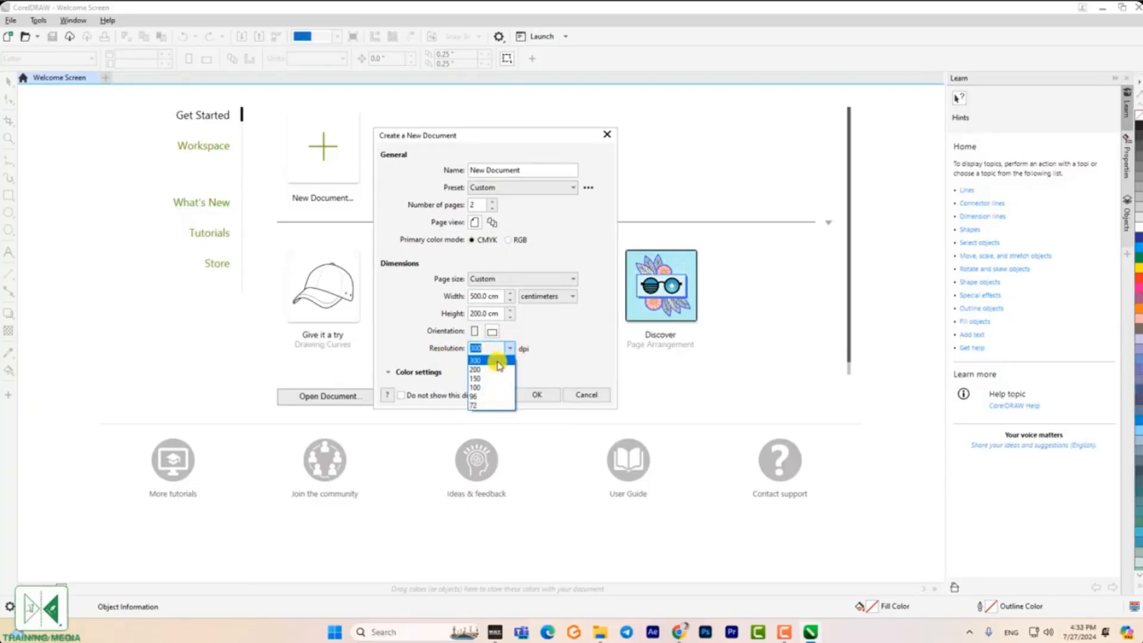
{"action": "left_click", "coordinate": [553, 355]}
{"action": "left_click", "coordinate": [510, 349]}
{"action": "left_click", "coordinate": [510, 351]}
{"action": "left_click", "coordinate": [510, 351]}
{"action": "left_click", "coordinate": [498, 362]}
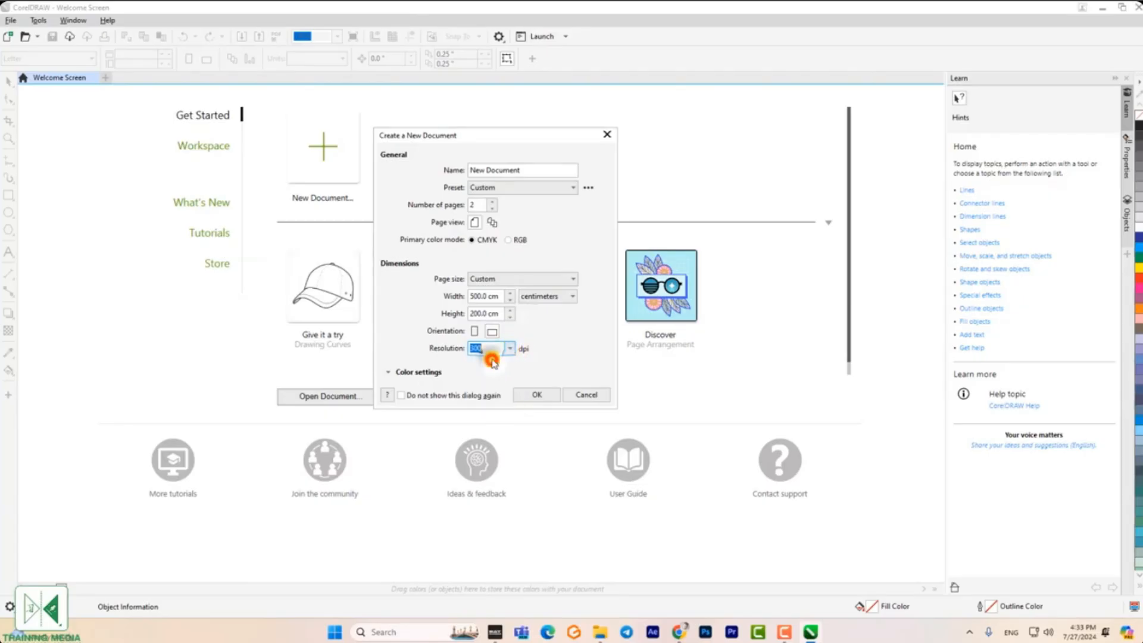
- Try a rendering resolution of 72 dpi and switch back to 300 dpi
{"action": "left_click", "coordinate": [510, 348]}
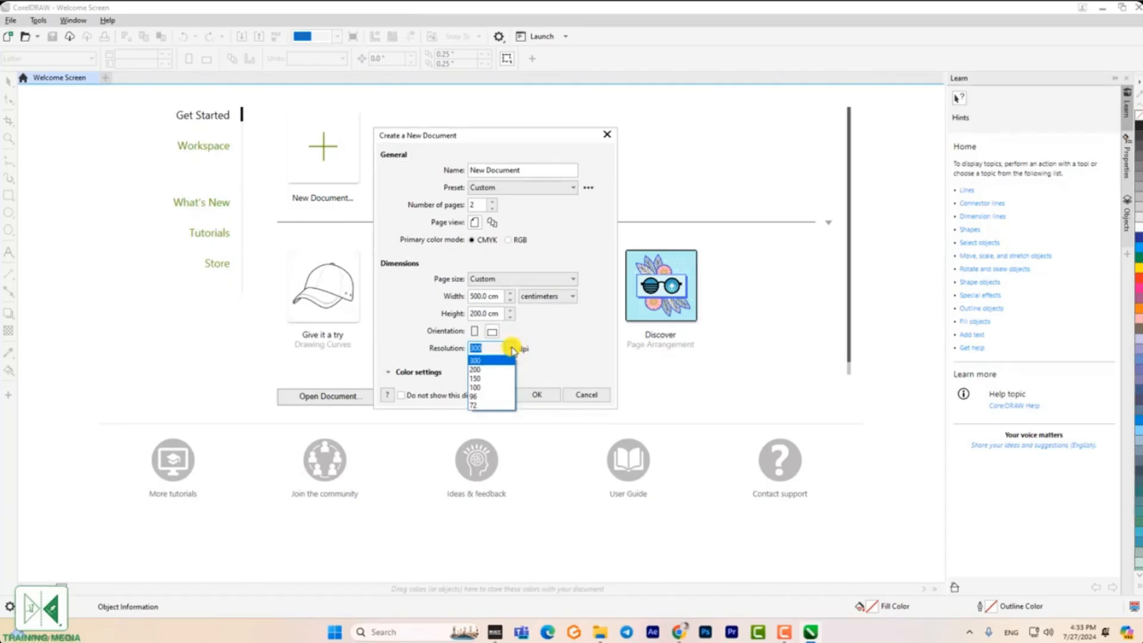
{"action": "left_click", "coordinate": [476, 404]}
{"action": "left_click", "coordinate": [497, 349]}
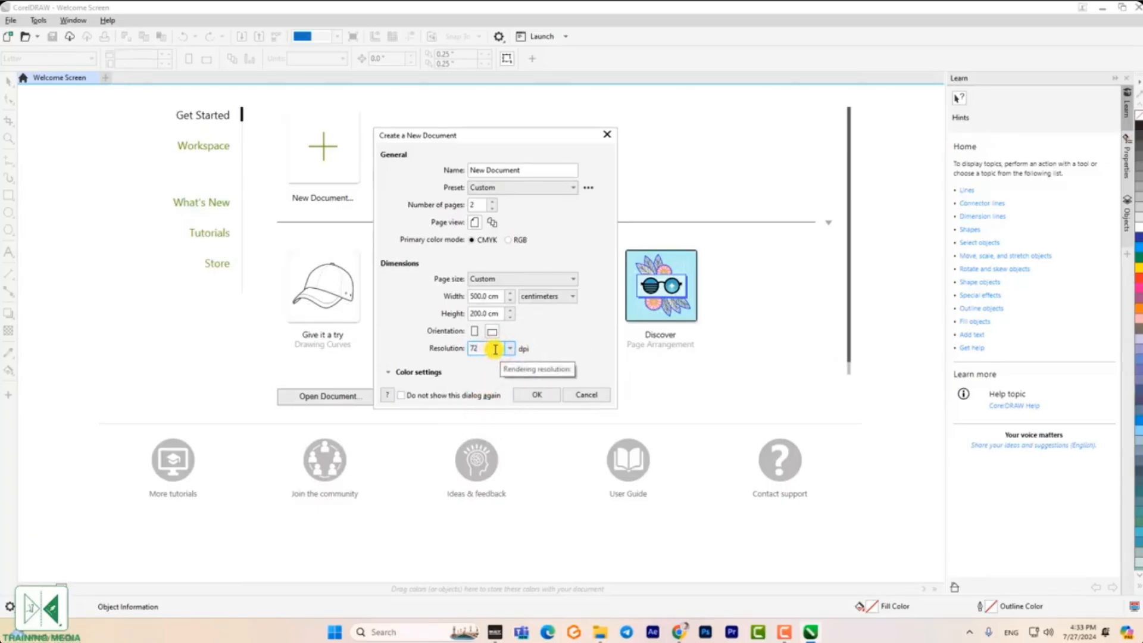
{"action": "left_click", "coordinate": [510, 348]}
{"action": "left_click", "coordinate": [487, 361]}
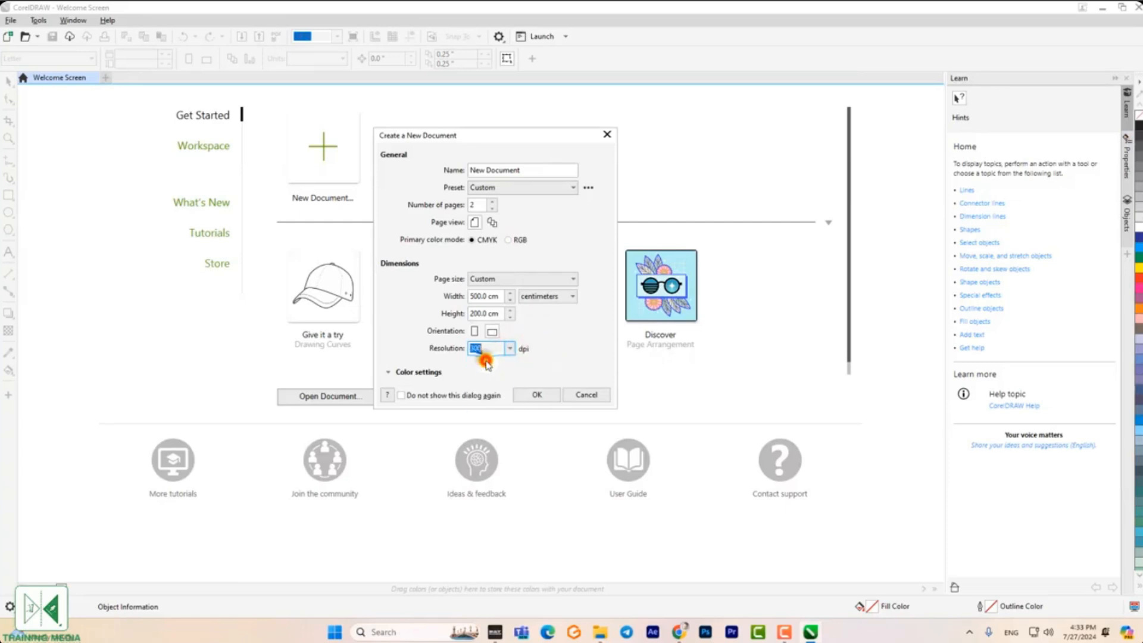
{"action": "double_click", "coordinate": [490, 348]}
{"action": "left_click", "coordinate": [490, 348]}
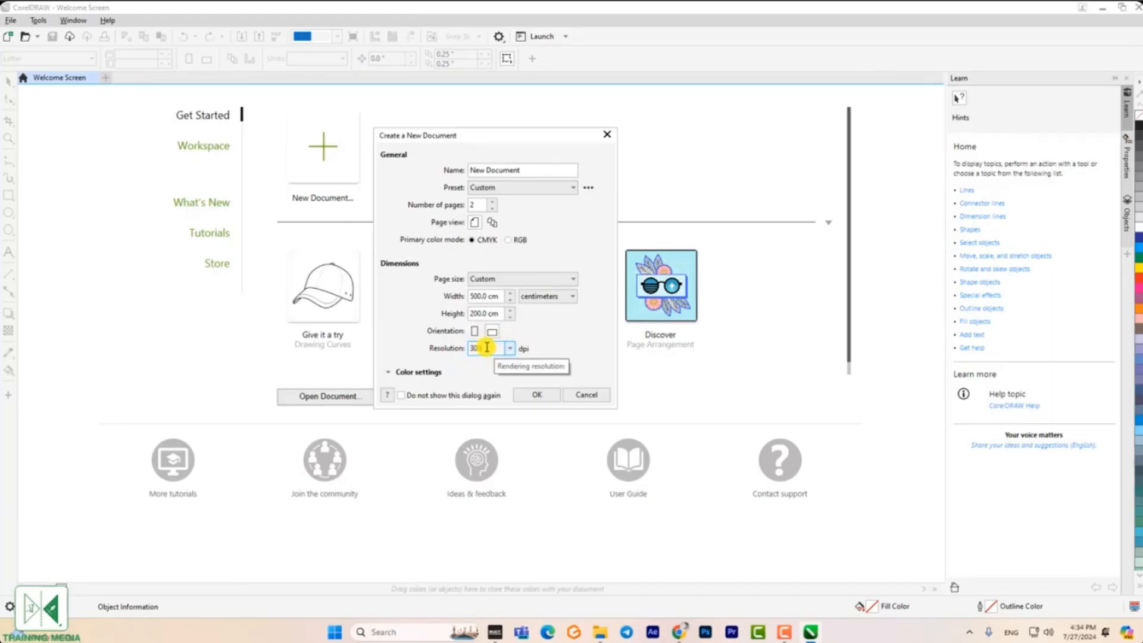
{"action": "double_click", "coordinate": [485, 349]}
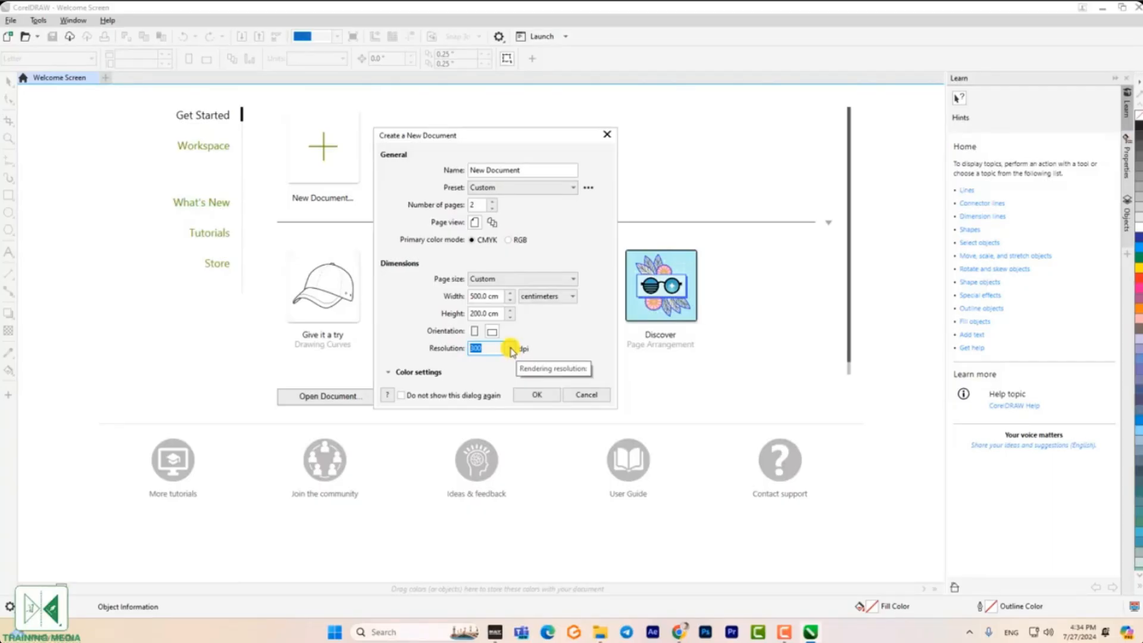
- Set the resolution to 72 dpi and create the document, dismissing the printer driver warning
{"action": "left_click", "coordinate": [510, 349]}
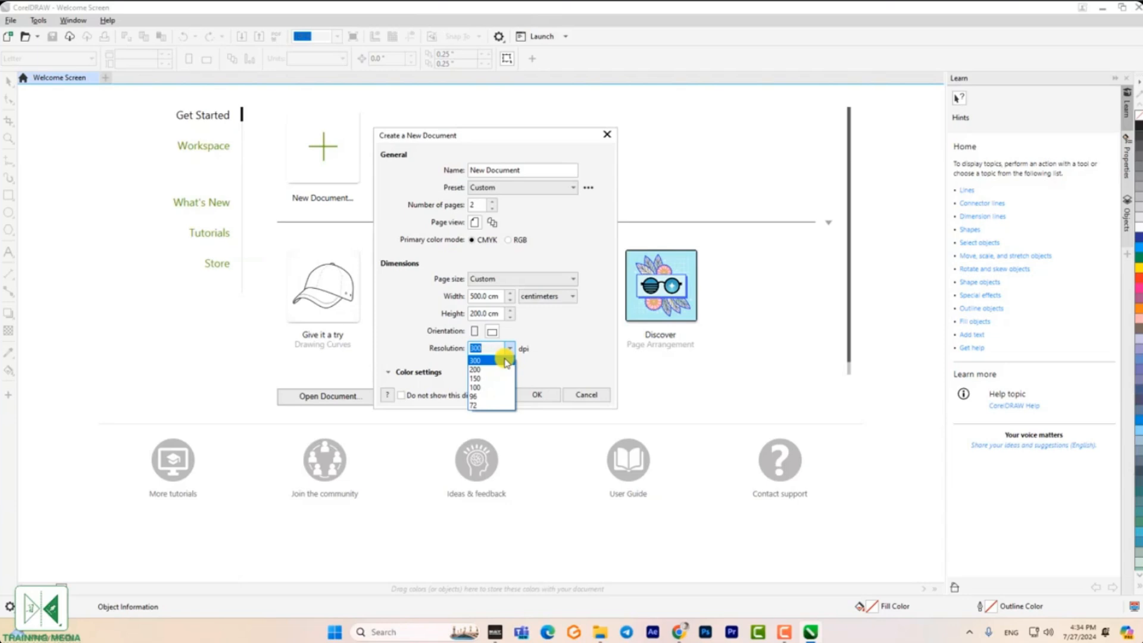
{"action": "left_click", "coordinate": [488, 406]}
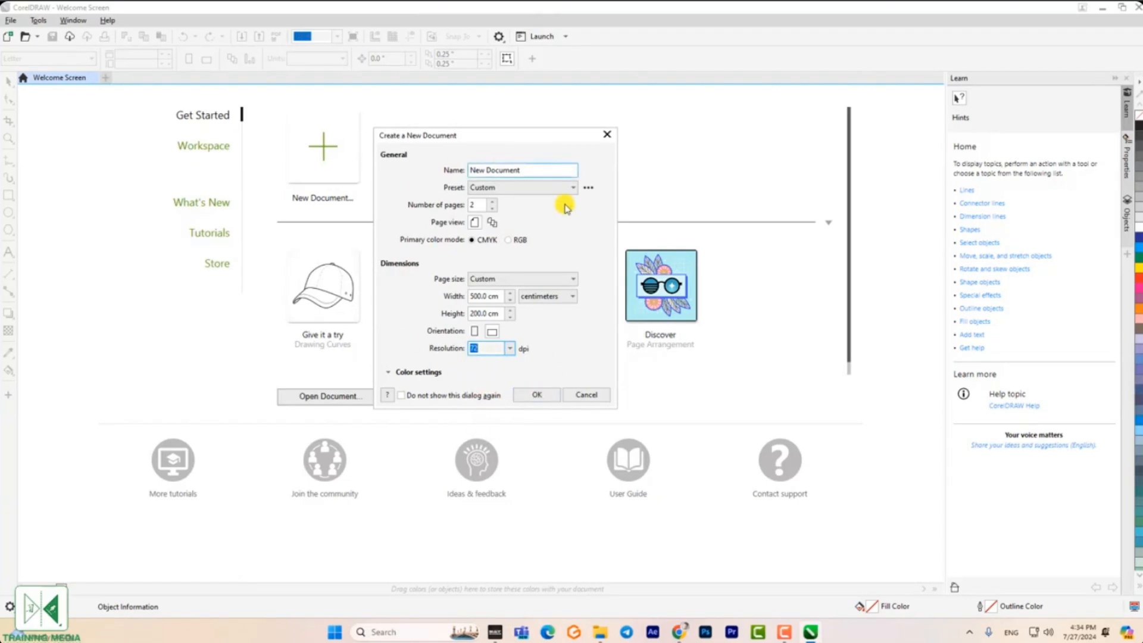
{"action": "left_click", "coordinate": [538, 396]}
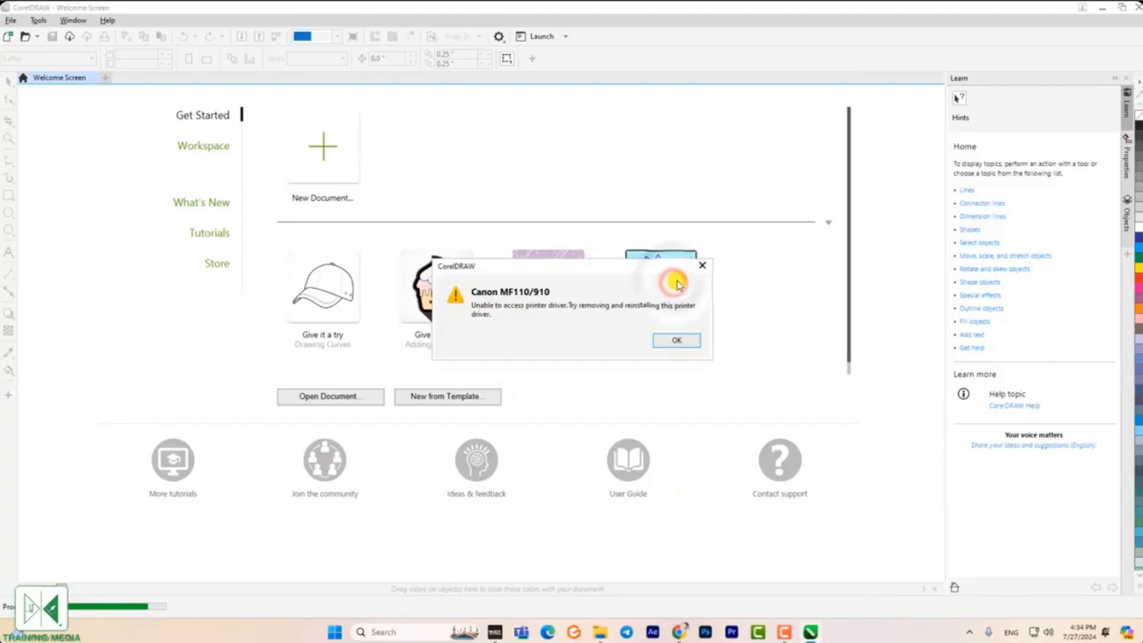
{"action": "left_click", "coordinate": [699, 260]}
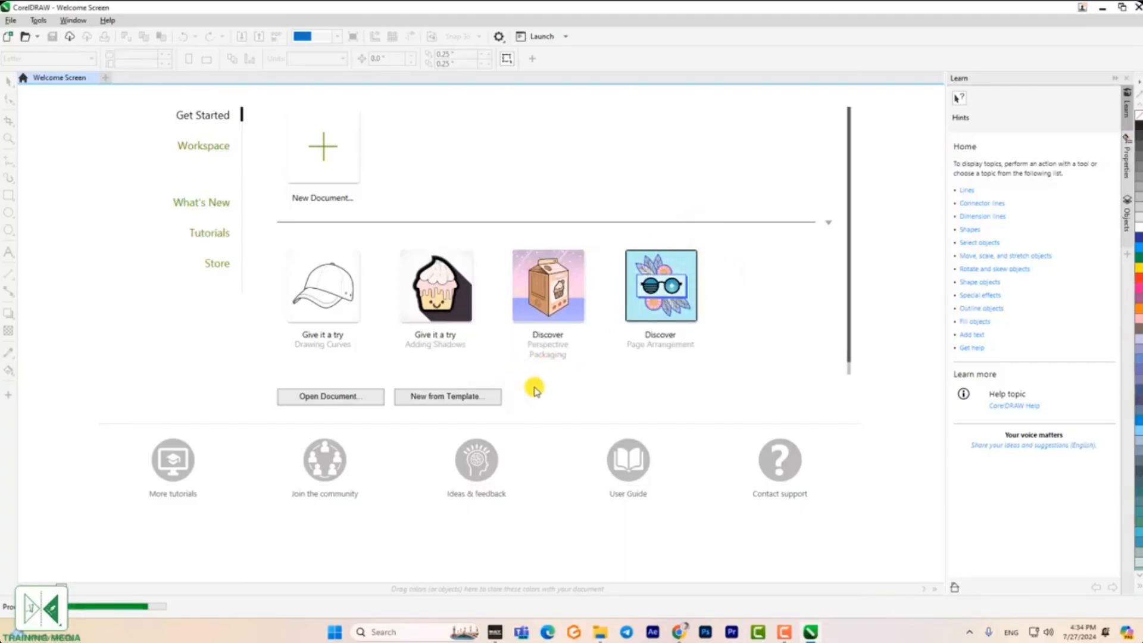
- Collapse the Learn docker to give the new document's page more drawing space
{"action": "left_click", "coordinate": [702, 263]}
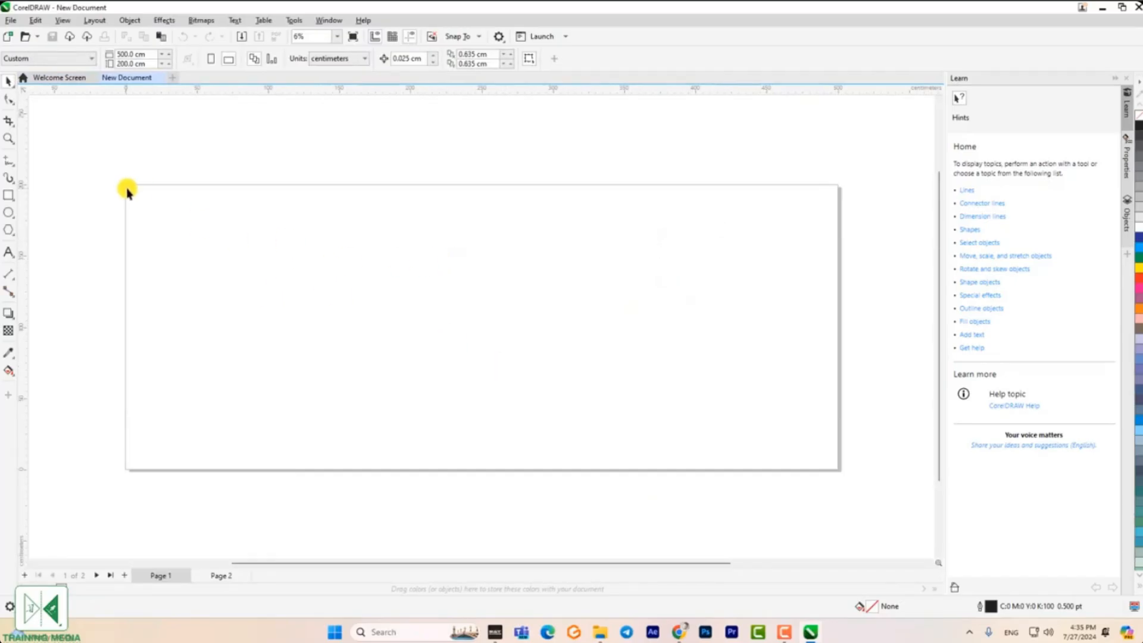
{"action": "scroll", "coordinate": [420, 313], "scroll_direction": "down", "scroll_amount": 3}
{"action": "scroll", "coordinate": [420, 314], "scroll_direction": "up", "scroll_amount": 1}
{"action": "scroll", "coordinate": [419, 313], "scroll_direction": "down", "scroll_amount": 1}
{"action": "scroll", "coordinate": [419, 312], "scroll_direction": "up", "scroll_amount": 2}
{"action": "scroll", "coordinate": [419, 312], "scroll_direction": "down", "scroll_amount": 2}
{"action": "scroll", "coordinate": [422, 313], "scroll_direction": "up", "scroll_amount": 1}
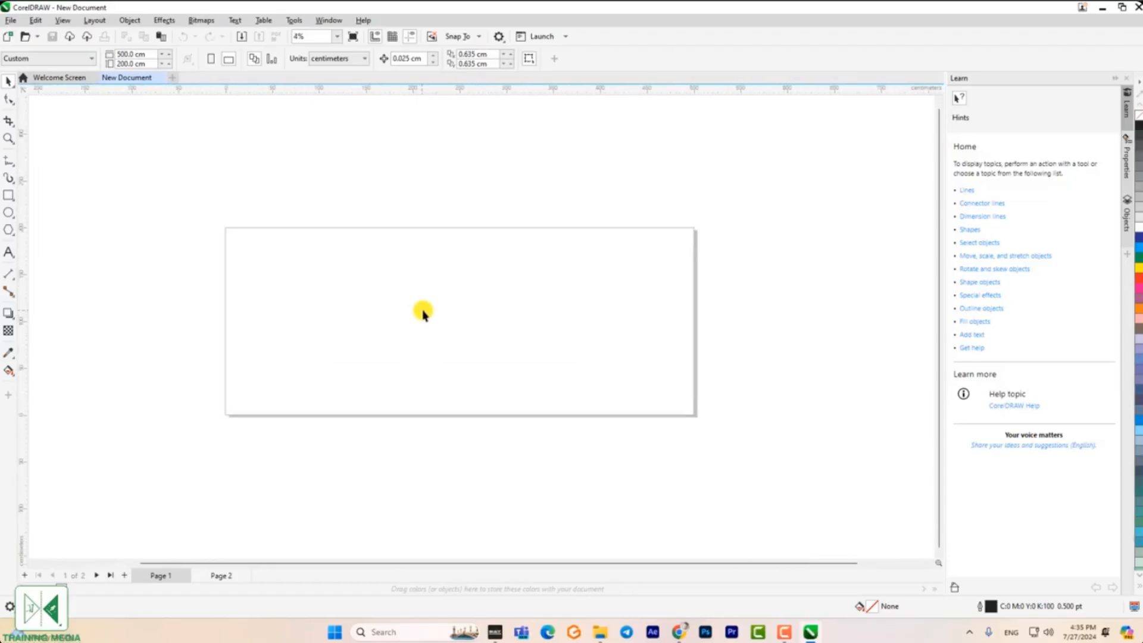
{"action": "left_click", "coordinate": [1115, 78]}
{"action": "scroll", "coordinate": [559, 260], "scroll_direction": "down", "scroll_amount": 2}
{"action": "scroll", "coordinate": [559, 260], "scroll_direction": "up", "scroll_amount": 3}
{"action": "scroll", "coordinate": [559, 260], "scroll_direction": "down", "scroll_amount": 3}
{"action": "scroll", "coordinate": [559, 260], "scroll_direction": "up", "scroll_amount": 1}
- Look through both pages of the document and delete Page 2
{"action": "left_click", "coordinate": [219, 575]}
{"action": "left_click", "coordinate": [159, 575]}
{"action": "left_click", "coordinate": [220, 575]}
{"action": "left_click", "coordinate": [153, 575]}
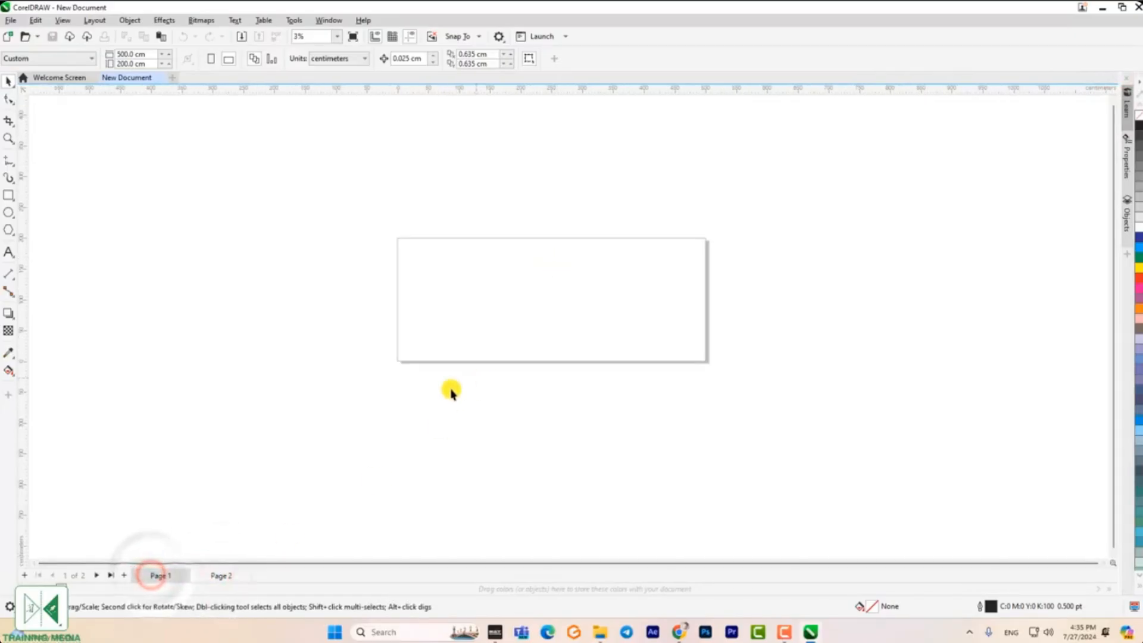
{"action": "left_click", "coordinate": [221, 575]}
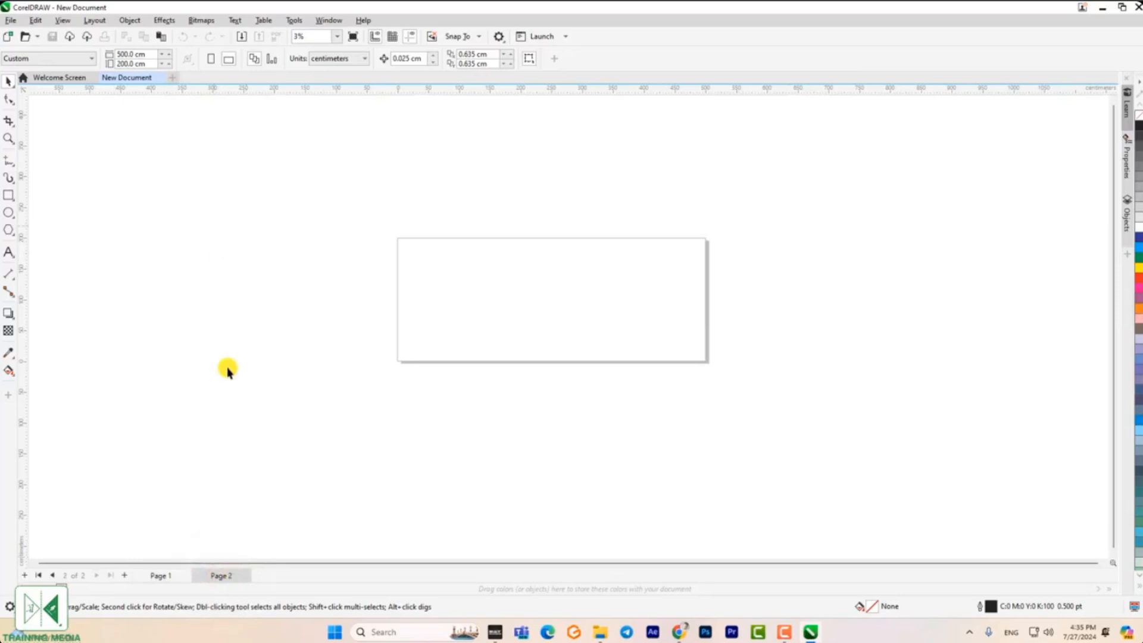
{"action": "right_click", "coordinate": [244, 577]}
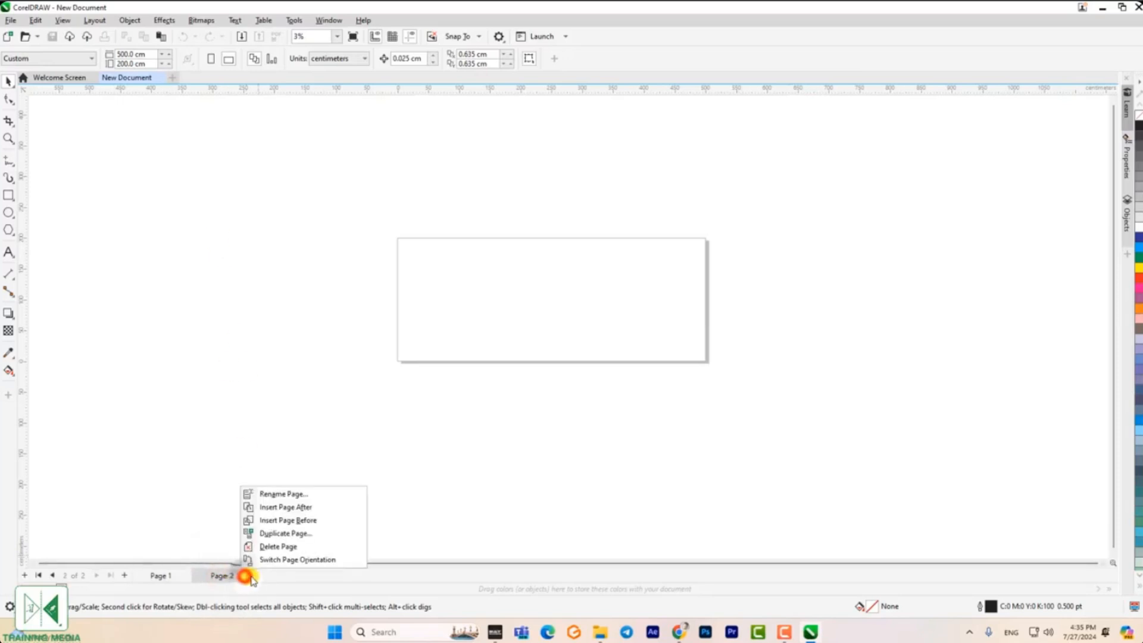
{"action": "left_click", "coordinate": [274, 546]}
{"action": "left_click", "coordinate": [158, 576]}
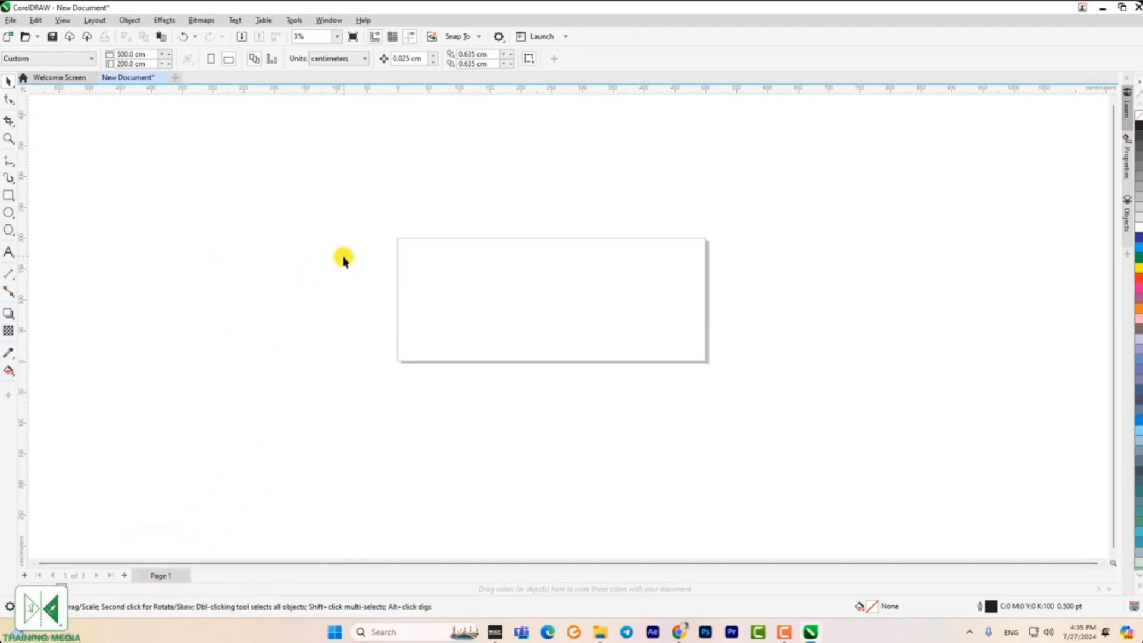
- Set the page to 510 cm wide and 210 cm high, trying portrait and returning to landscape orientation
{"action": "left_click", "coordinate": [528, 292]}
{"action": "left_click", "coordinate": [126, 55]}
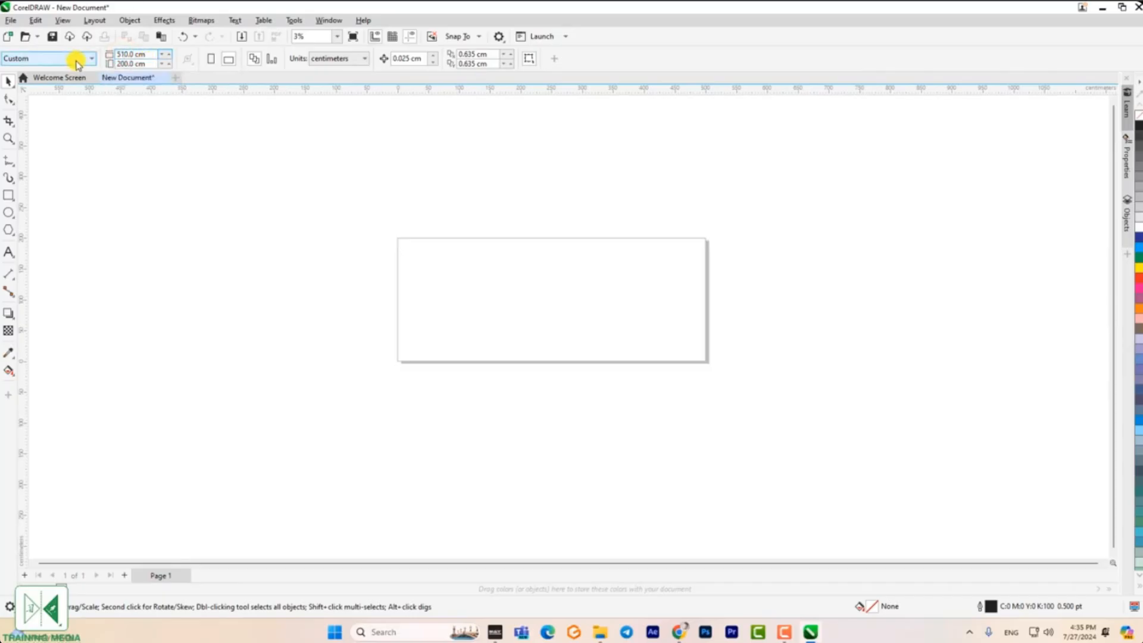
{"action": "left_click", "coordinate": [125, 63]}
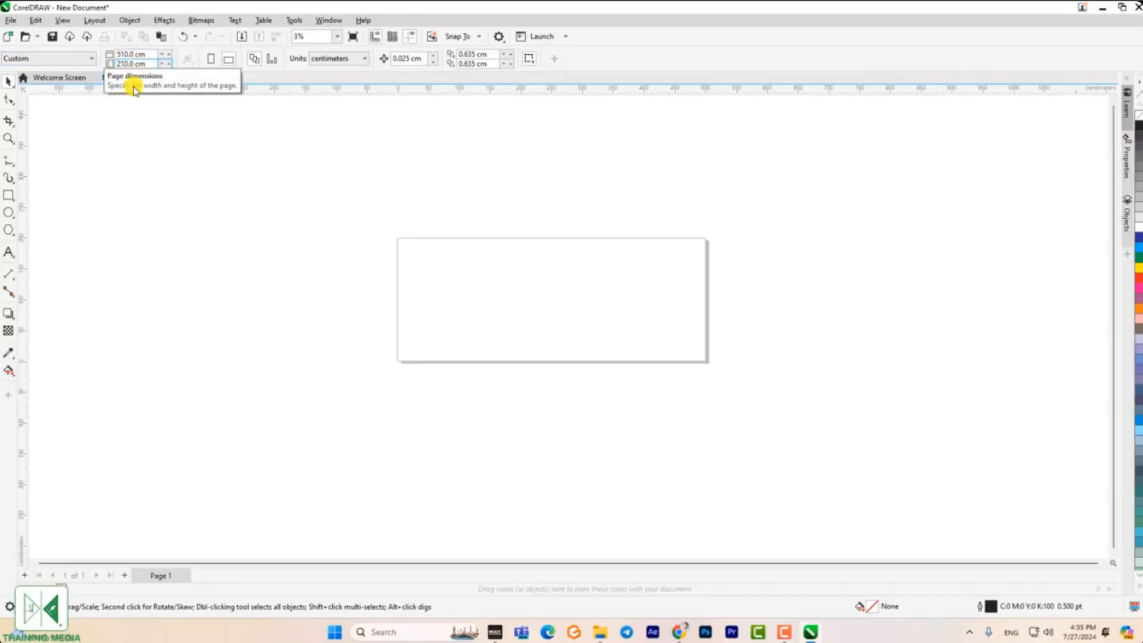
{"action": "left_click", "coordinate": [355, 236]}
{"action": "left_click", "coordinate": [455, 189]}
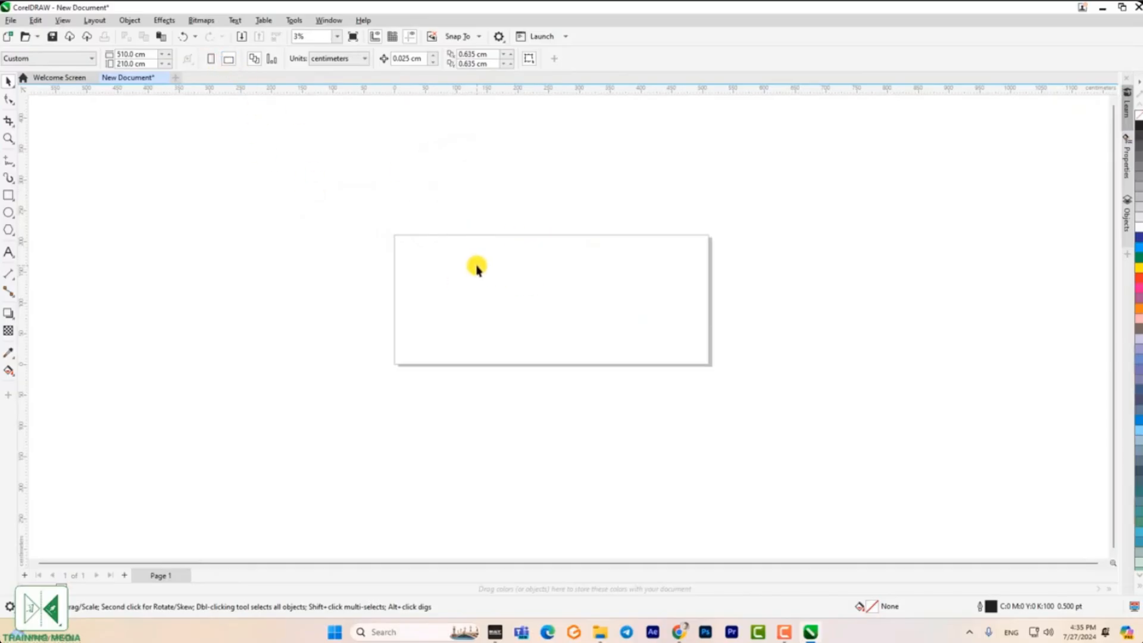
{"action": "left_click", "coordinate": [212, 60]}
{"action": "left_click", "coordinate": [230, 60]}
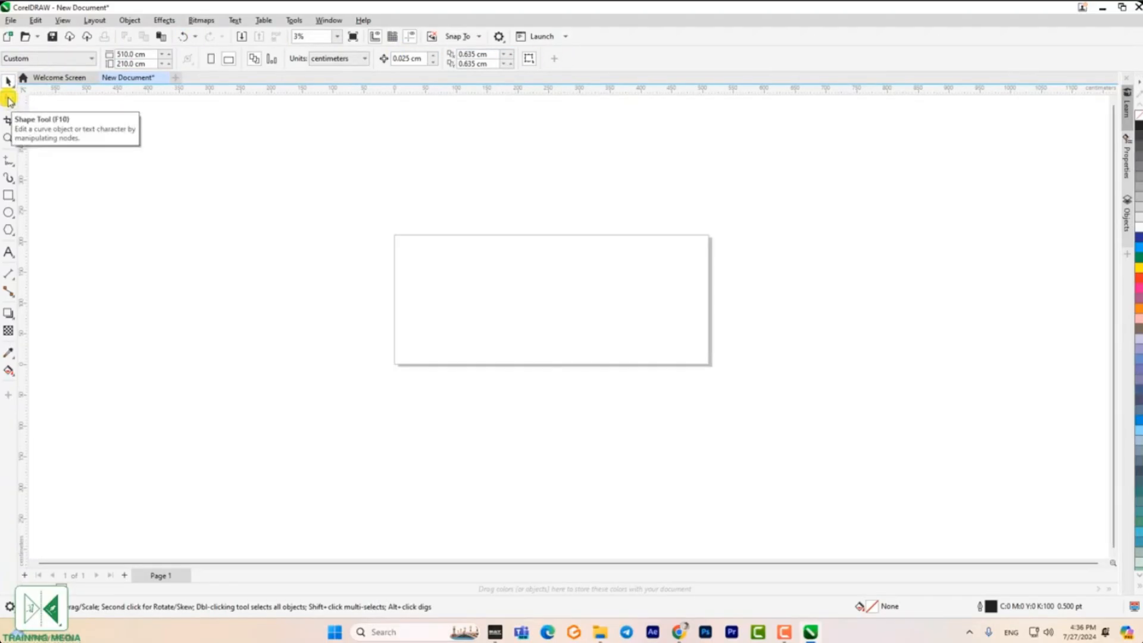
- Switch between the Crop, Rectangle and Ellipse tools to examine how their settings and the Properties docker change
{"action": "left_click", "coordinate": [9, 121]}
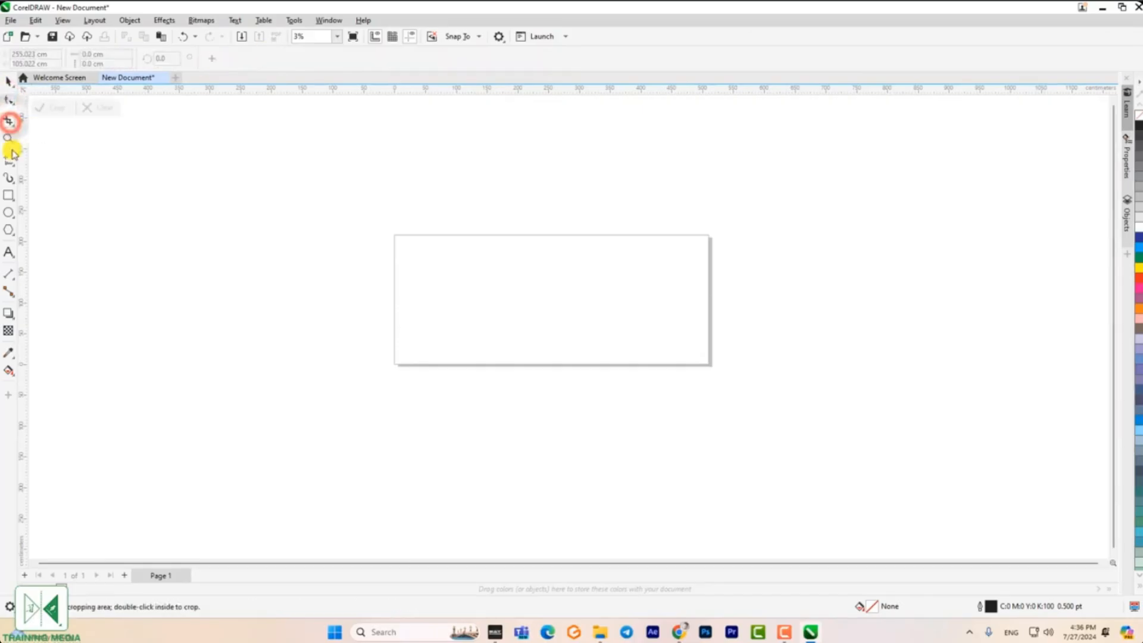
{"action": "left_click", "coordinate": [9, 195]}
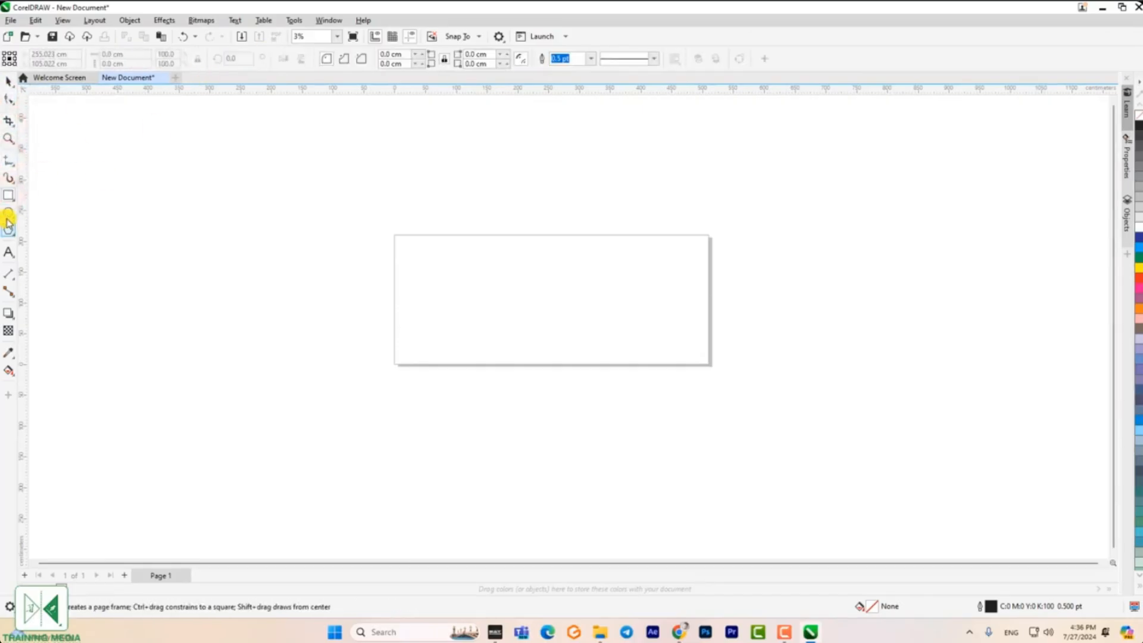
{"action": "left_click", "coordinate": [8, 213]}
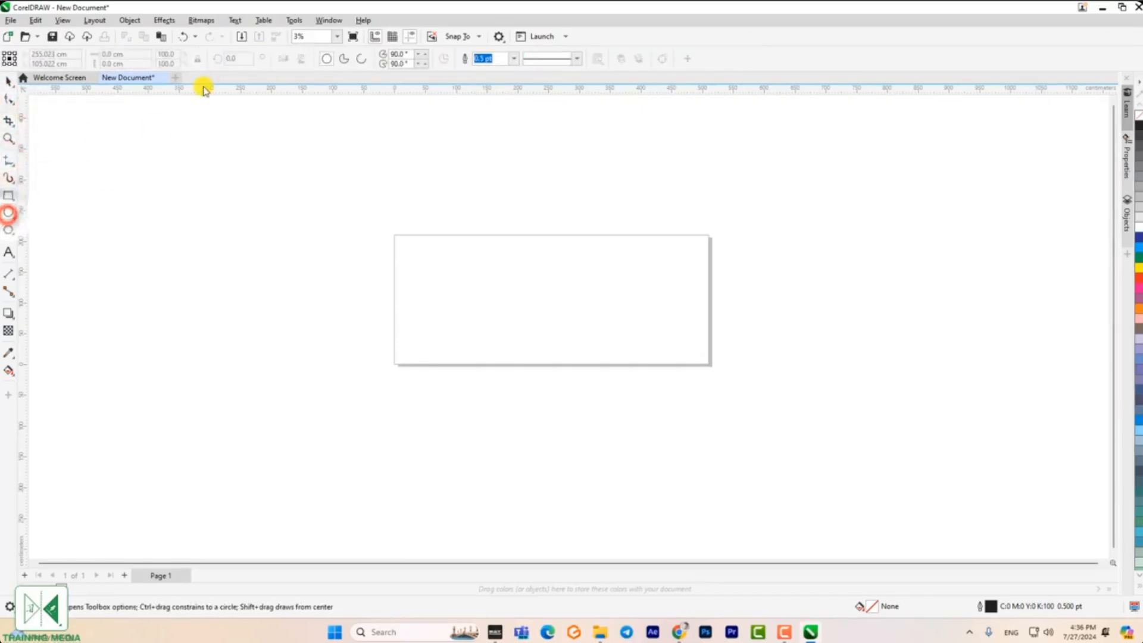
{"action": "left_click", "coordinate": [1128, 162]}
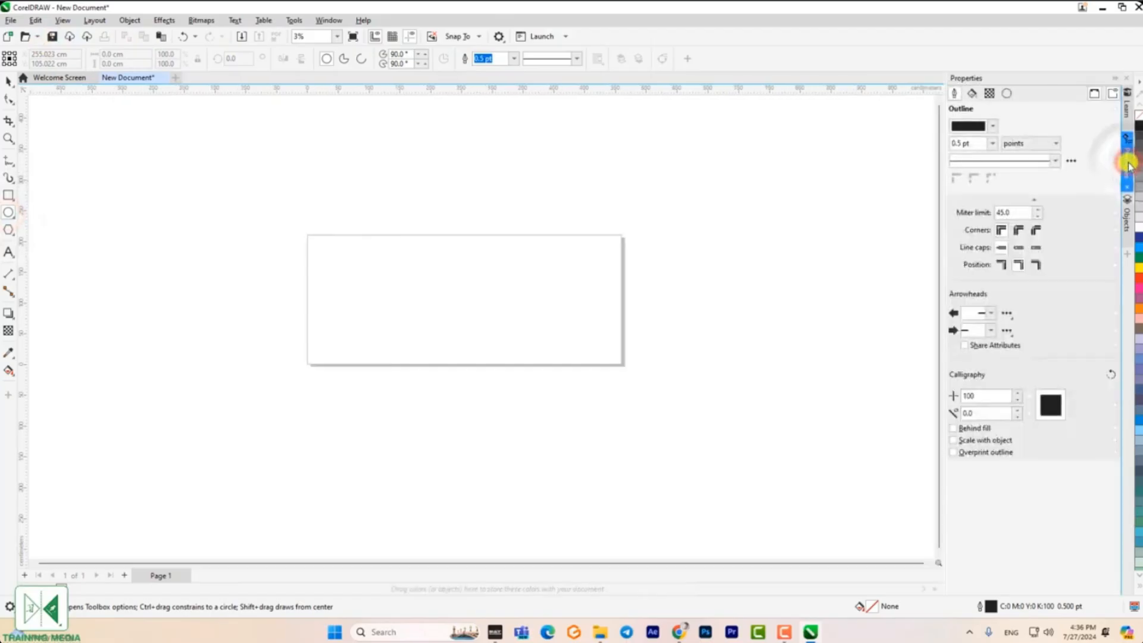
{"action": "left_click", "coordinate": [9, 195]}
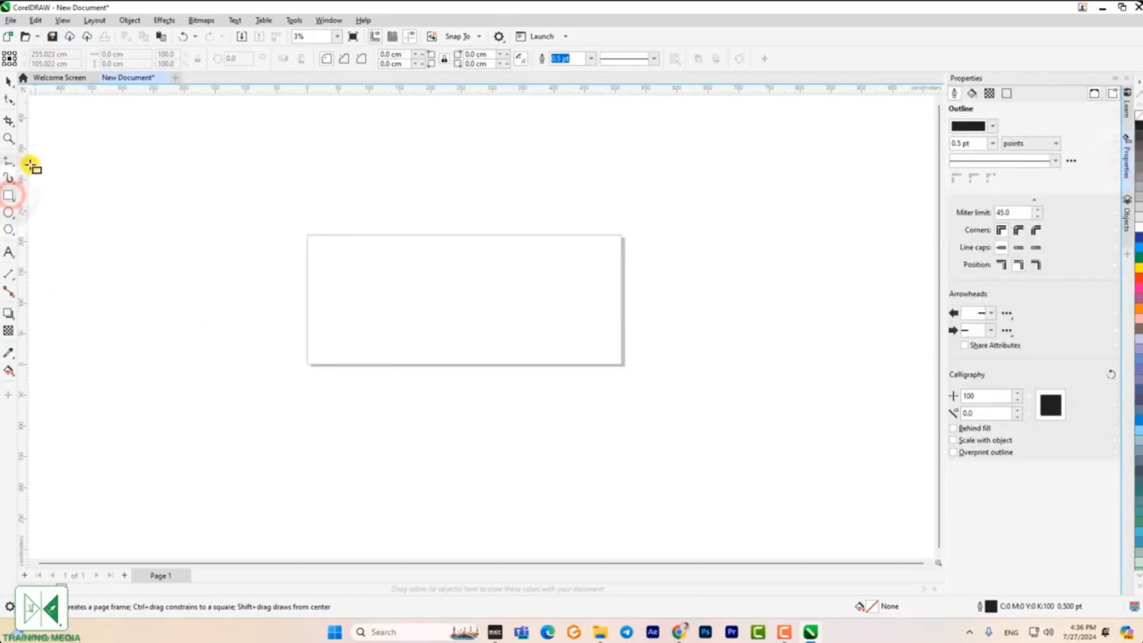
{"action": "left_click", "coordinate": [8, 116]}
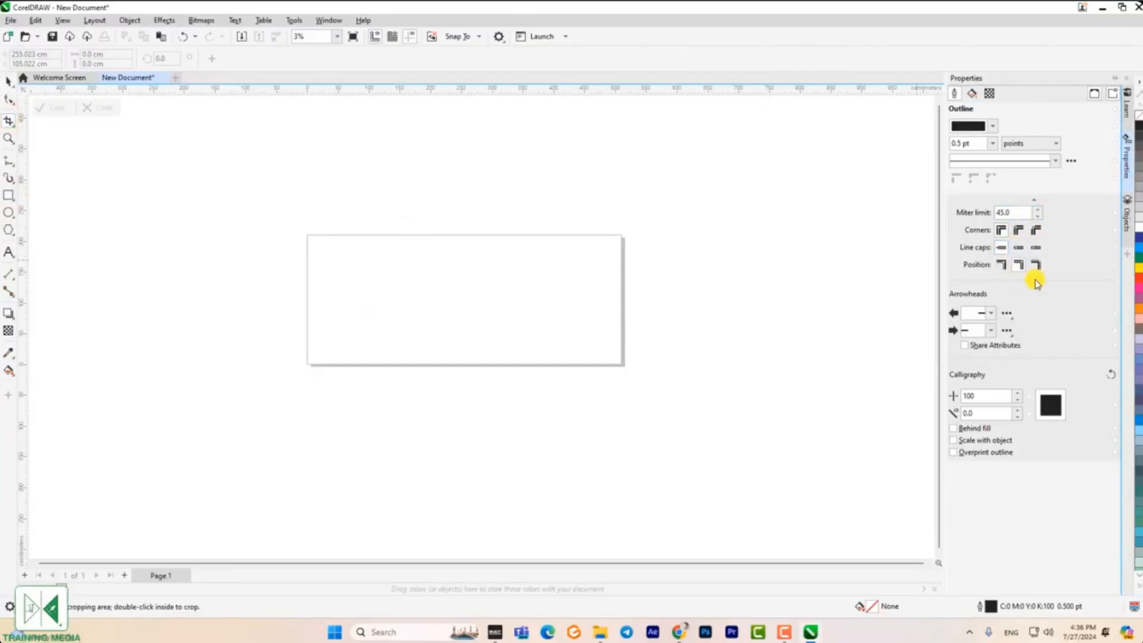
- Show and hide the Properties docker, view the layers in the Objects docker, and return to the Pick tool
{"action": "left_click", "coordinate": [1126, 164]}
{"action": "left_click", "coordinate": [1125, 163]}
{"action": "left_click", "coordinate": [1125, 164]}
{"action": "left_click", "coordinate": [1125, 165]}
{"action": "left_click", "coordinate": [1125, 166]}
{"action": "left_click", "coordinate": [1126, 217]}
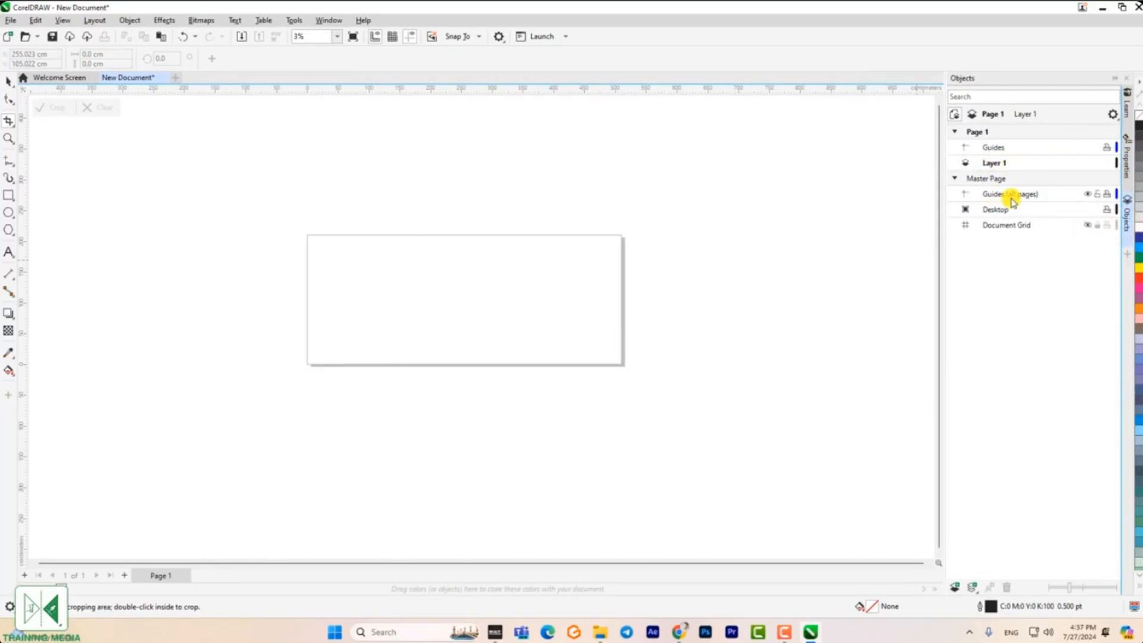
{"action": "left_click", "coordinate": [1126, 217]}
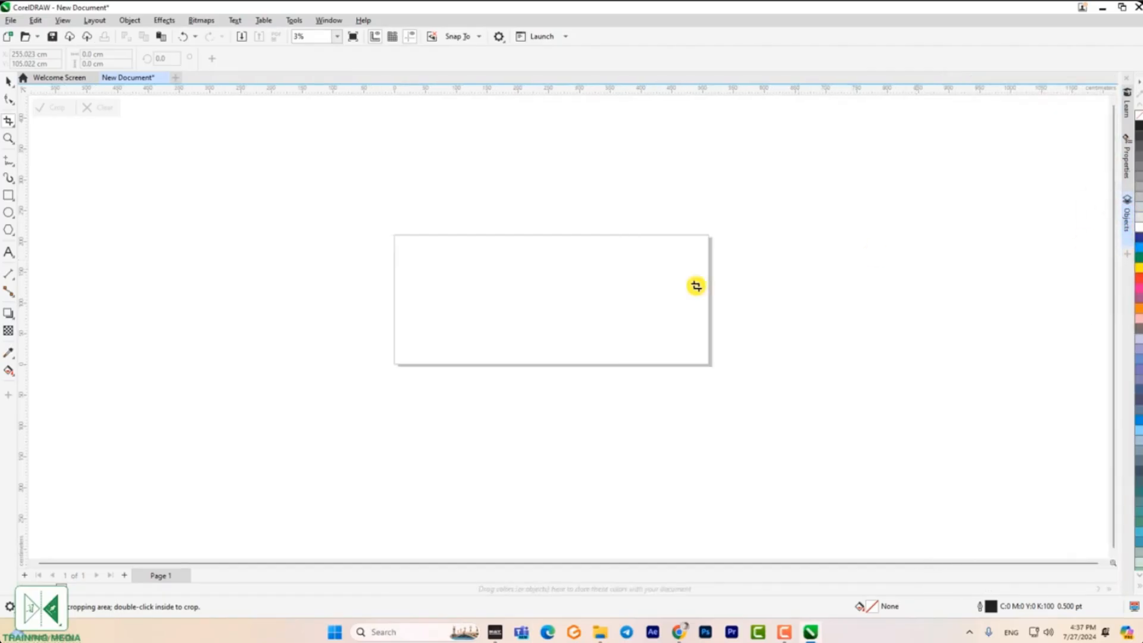
{"action": "left_click", "coordinate": [8, 81]}
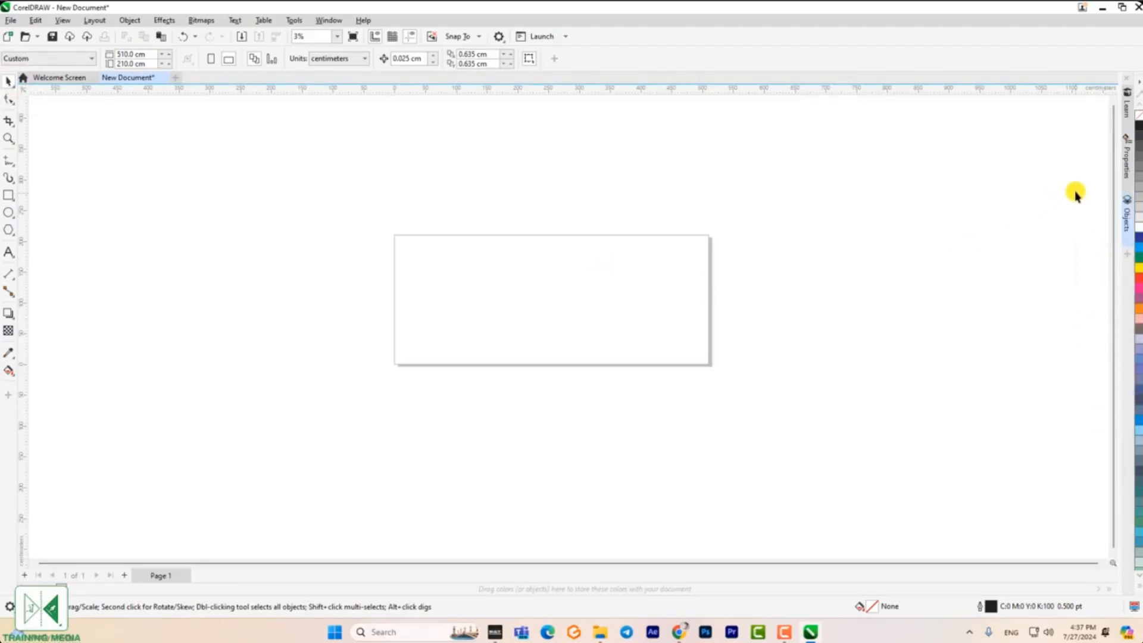
- Expand the colour palette to 3 rows after trying 2 rows
{"action": "right_click", "coordinate": [1136, 84]}
{"action": "mouse_move", "coordinate": [1056, 221]}
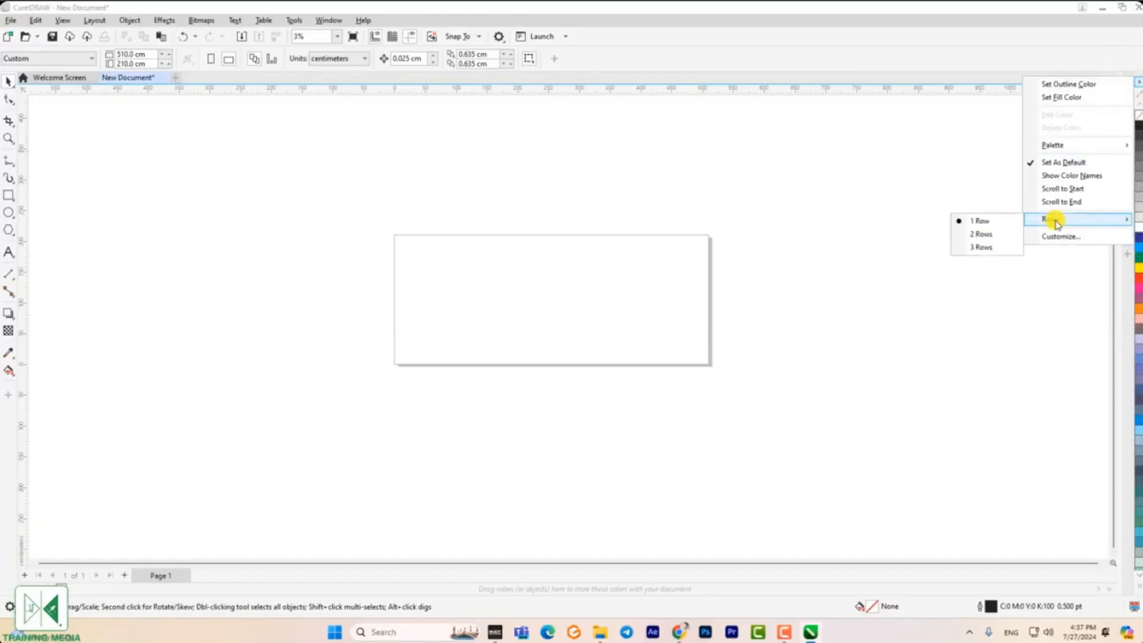
{"action": "left_click", "coordinate": [990, 235]}
{"action": "left_click", "coordinate": [1133, 101]}
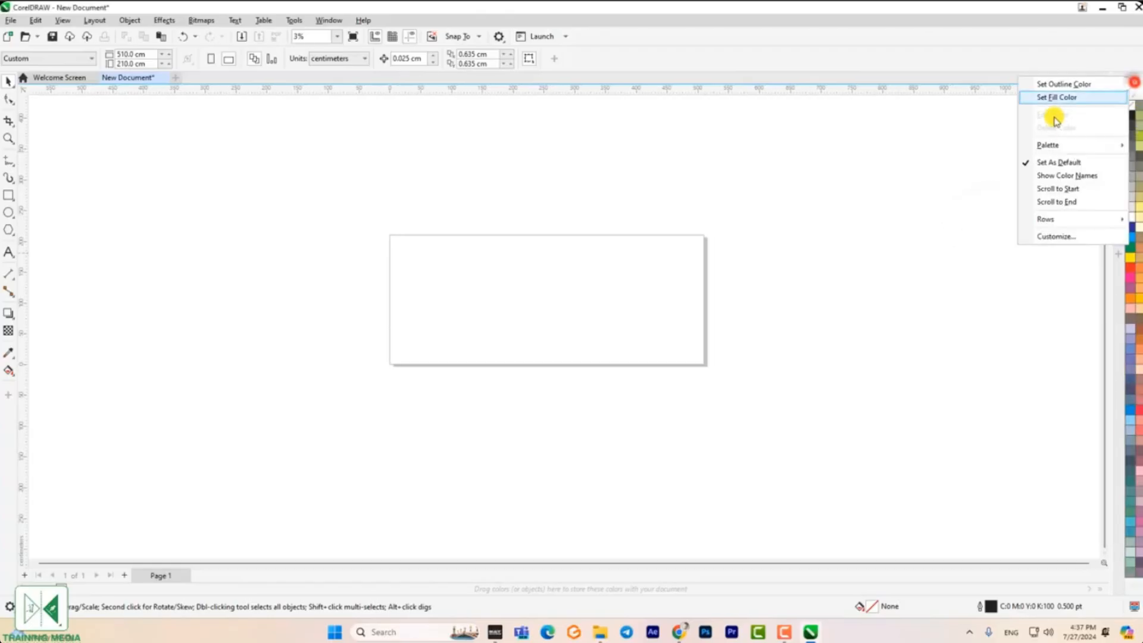
{"action": "mouse_move", "coordinate": [1046, 220]}
{"action": "left_click", "coordinate": [990, 245]}
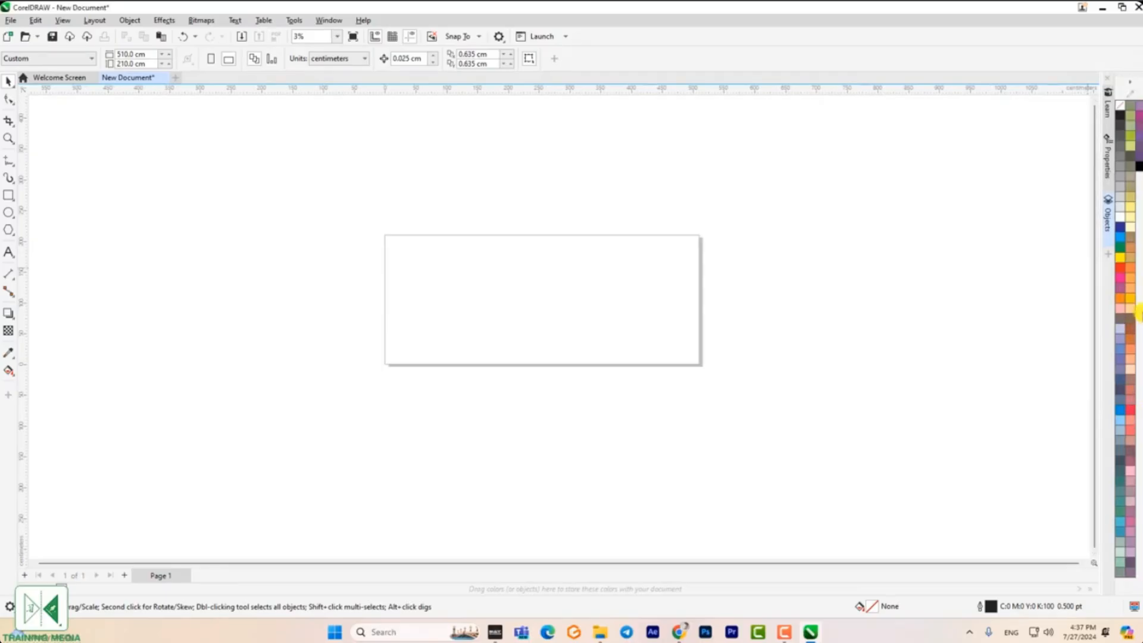
{"action": "left_click", "coordinate": [1133, 90]}
{"action": "mouse_move", "coordinate": [1046, 219]}
{"action": "left_click", "coordinate": [974, 245]}
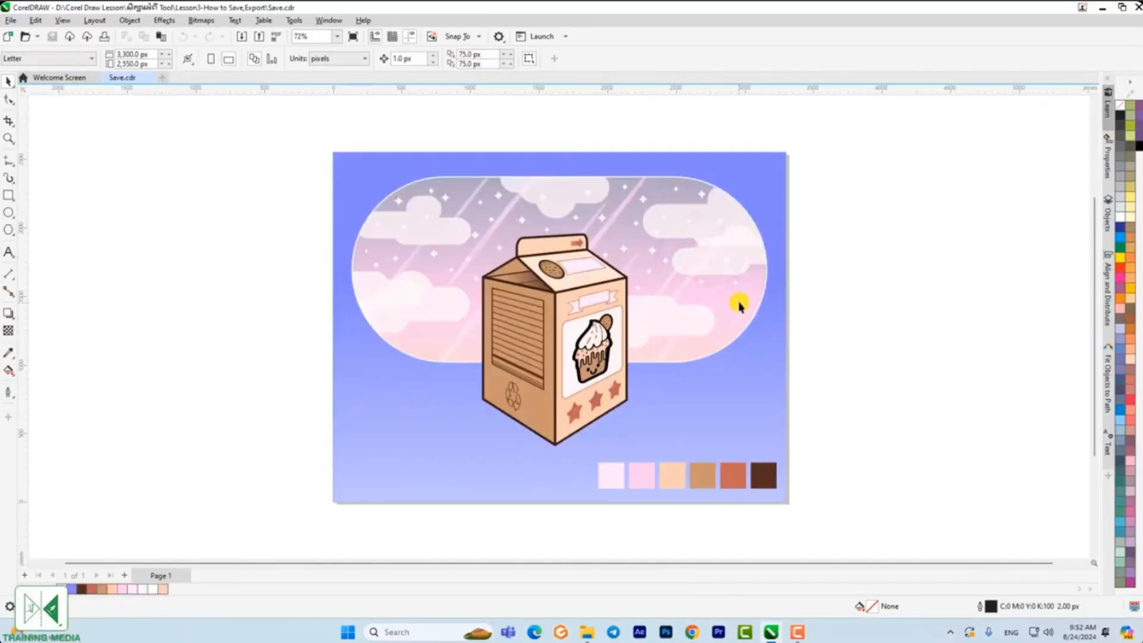
- Open the Save As dialog for the milk carton drawing Save.cdr
{"action": "scroll", "coordinate": [740, 303], "scroll_direction": "down", "scroll_amount": 1}
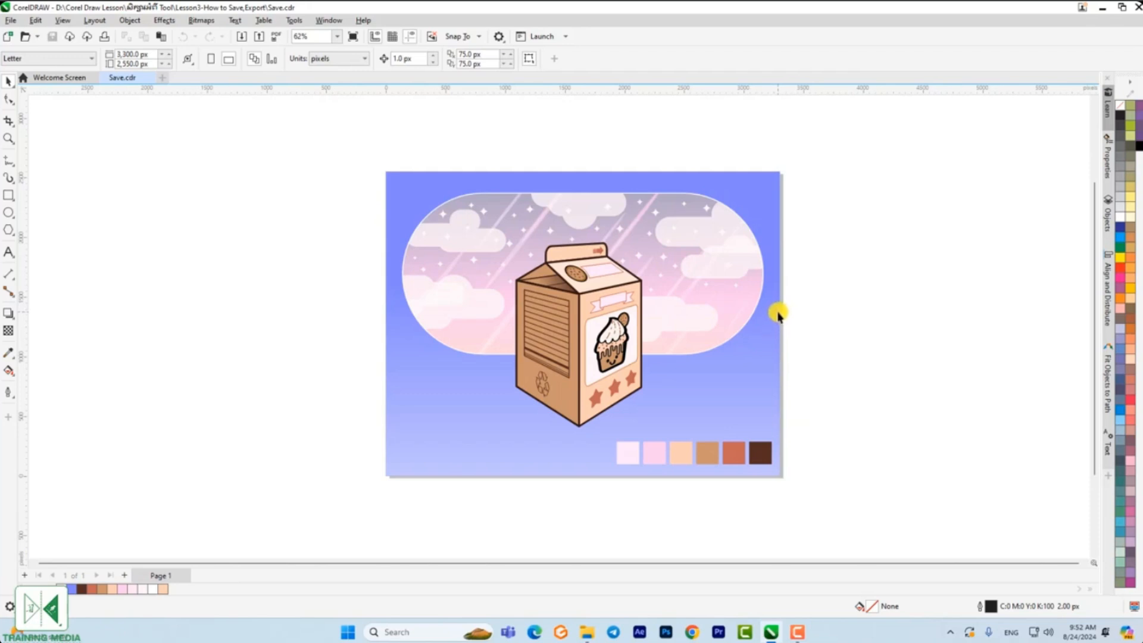
{"action": "left_click", "coordinate": [11, 20]}
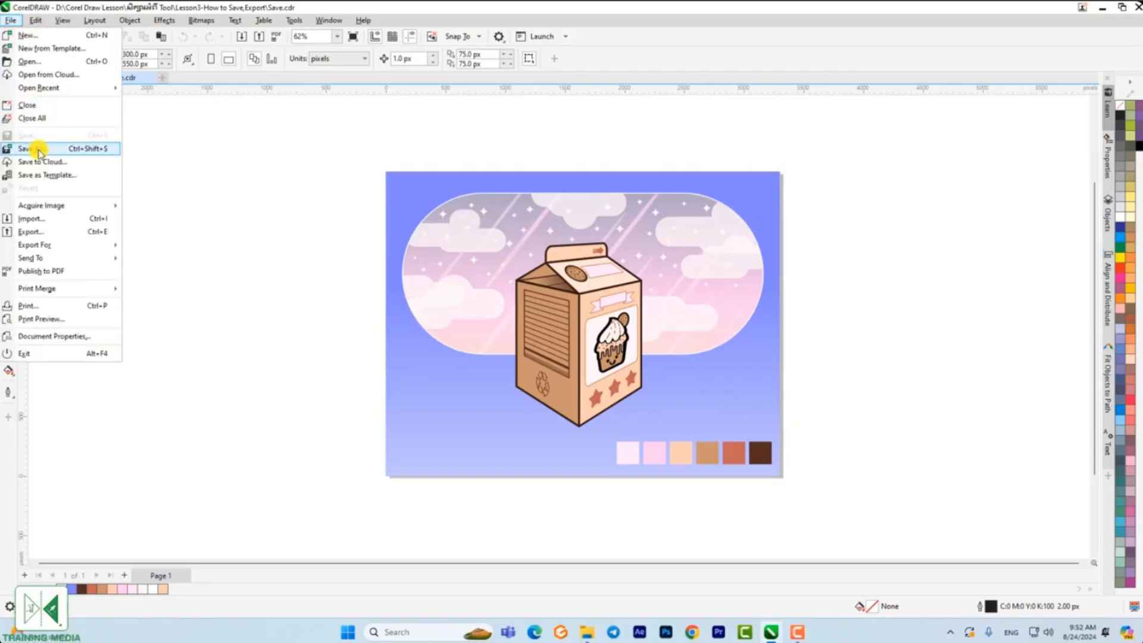
{"action": "left_click", "coordinate": [39, 152]}
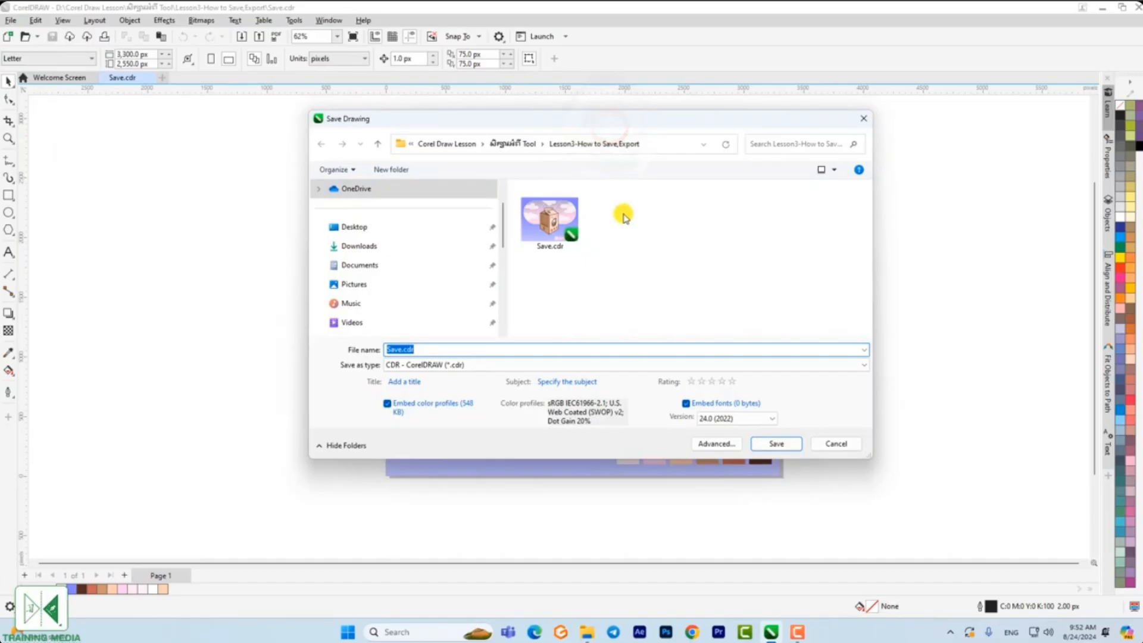
- Browse drive D: through the Corel Draw Lesson and Tool folders to Lesson3-How to Save,Export as the save location
{"action": "left_click", "coordinate": [378, 144]}
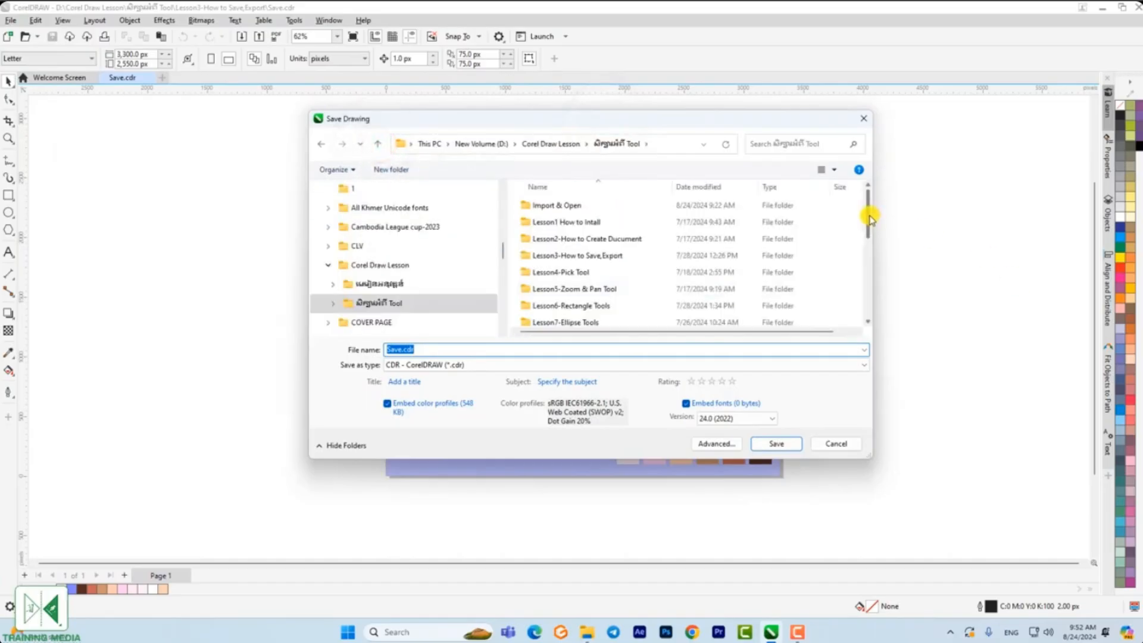
{"action": "left_click_drag", "start_coordinate": [869, 219], "coordinate": [868, 254]}
{"action": "scroll", "coordinate": [452, 241], "scroll_direction": "up", "scroll_amount": 5}
{"action": "scroll", "coordinate": [381, 285], "scroll_direction": "down", "scroll_amount": 3}
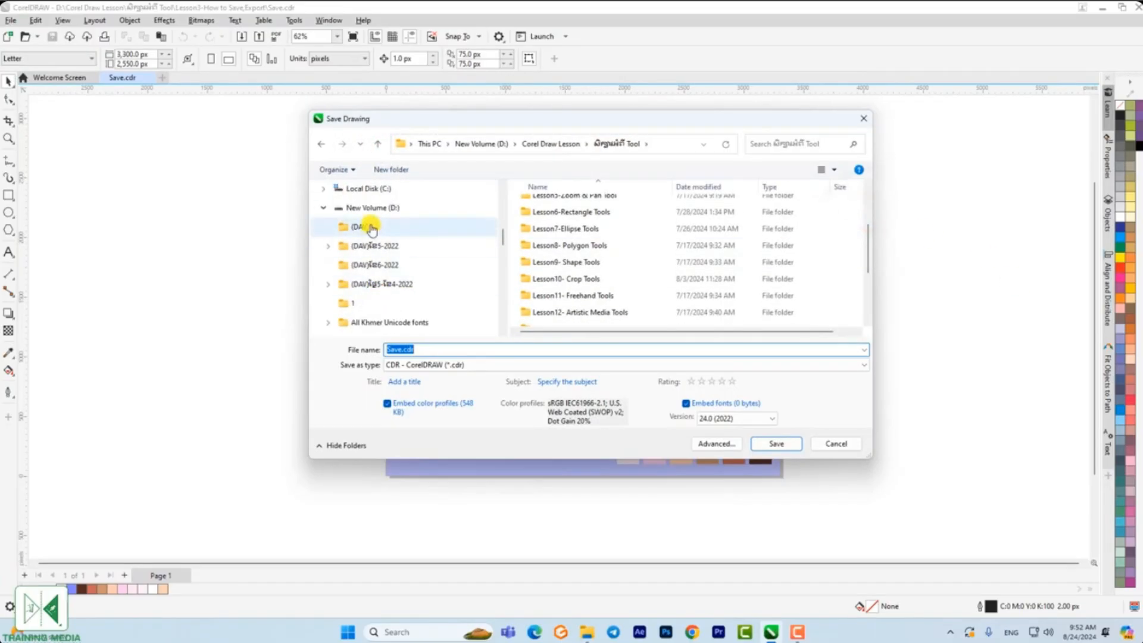
{"action": "left_click", "coordinate": [366, 207]}
{"action": "left_click_drag", "start_coordinate": [867, 204], "coordinate": [866, 223]}
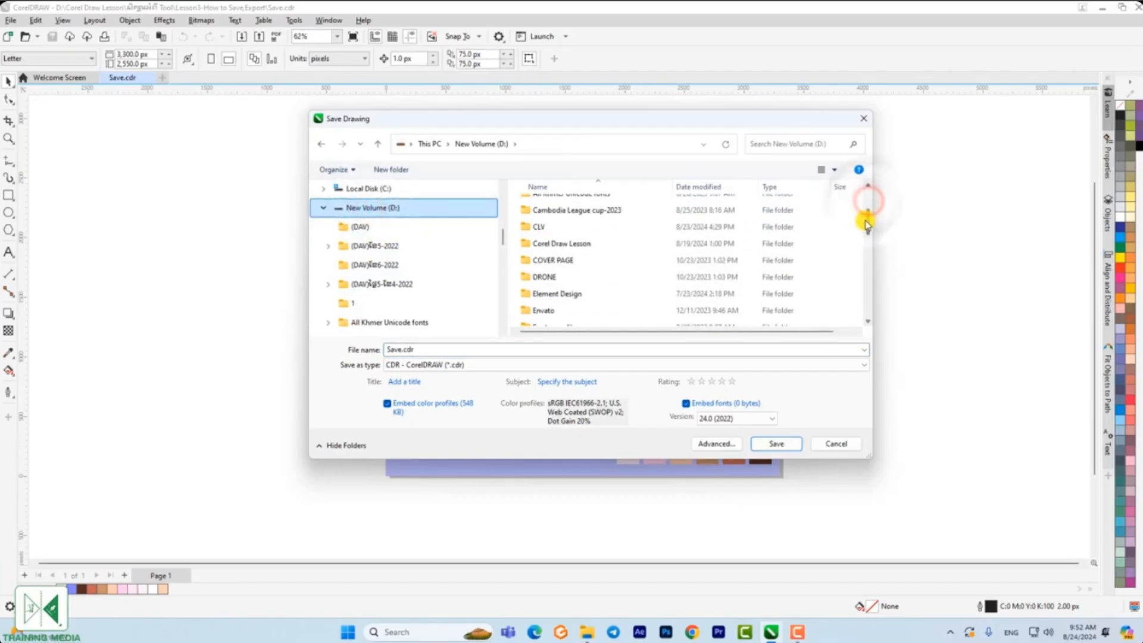
{"action": "double_click", "coordinate": [576, 243]}
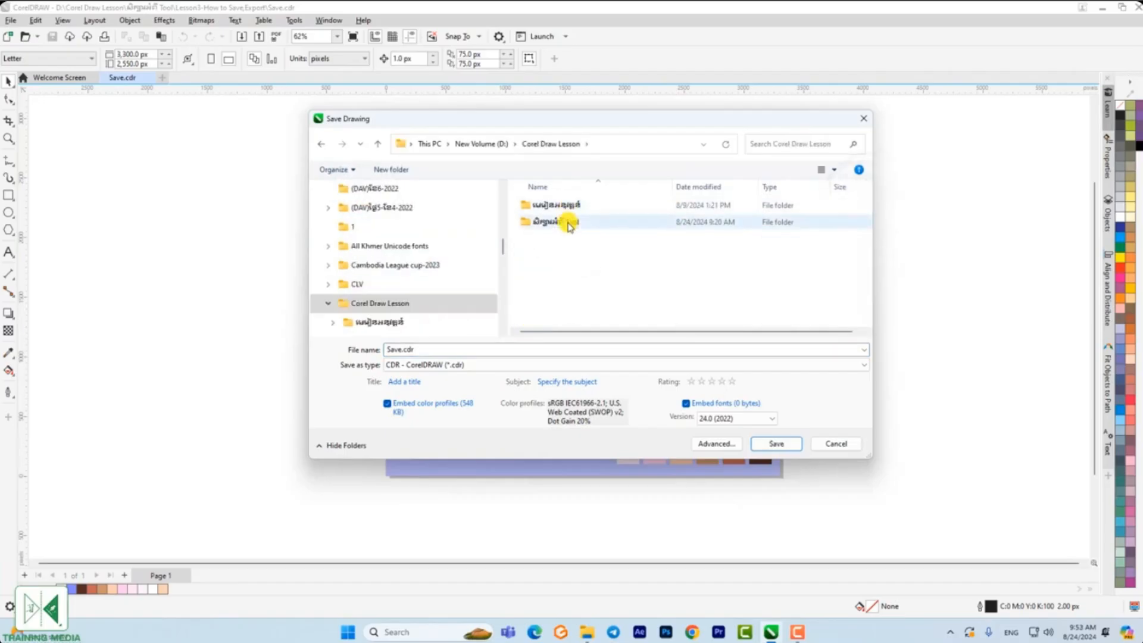
{"action": "double_click", "coordinate": [569, 224]}
{"action": "scroll", "coordinate": [868, 217], "scroll_direction": "down", "scroll_amount": 2}
{"action": "scroll", "coordinate": [867, 209], "scroll_direction": "up", "scroll_amount": 2}
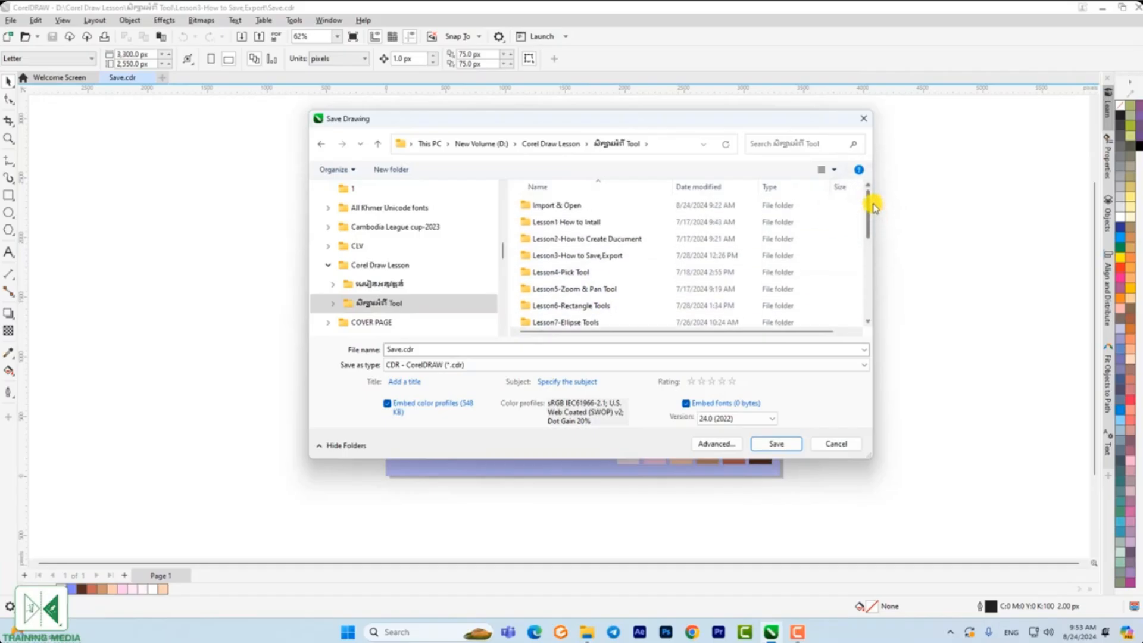
{"action": "double_click", "coordinate": [620, 258]}
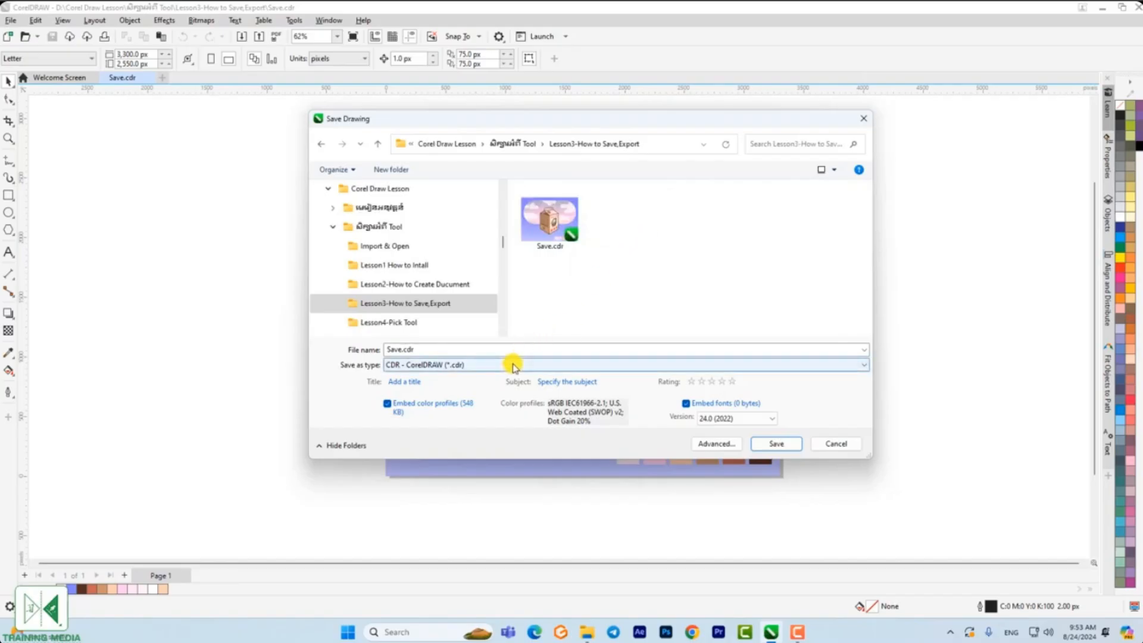
- Save the drawing as Save and Export.cdr in the CDR - CorelDRAW format
{"action": "left_click", "coordinate": [395, 365]}
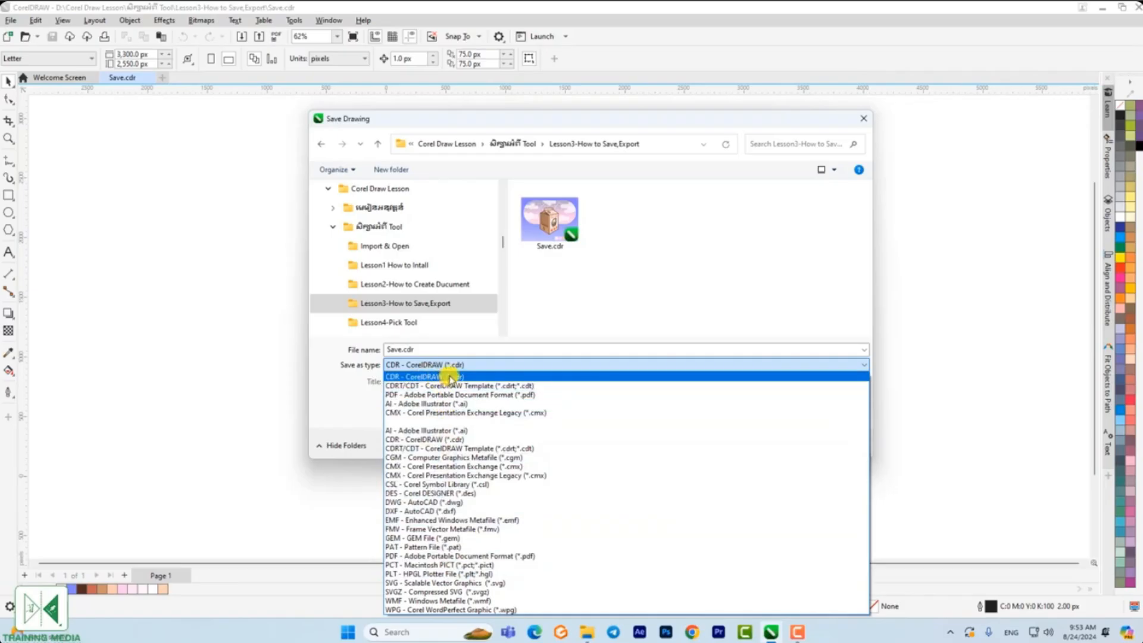
{"action": "left_click", "coordinate": [439, 378]}
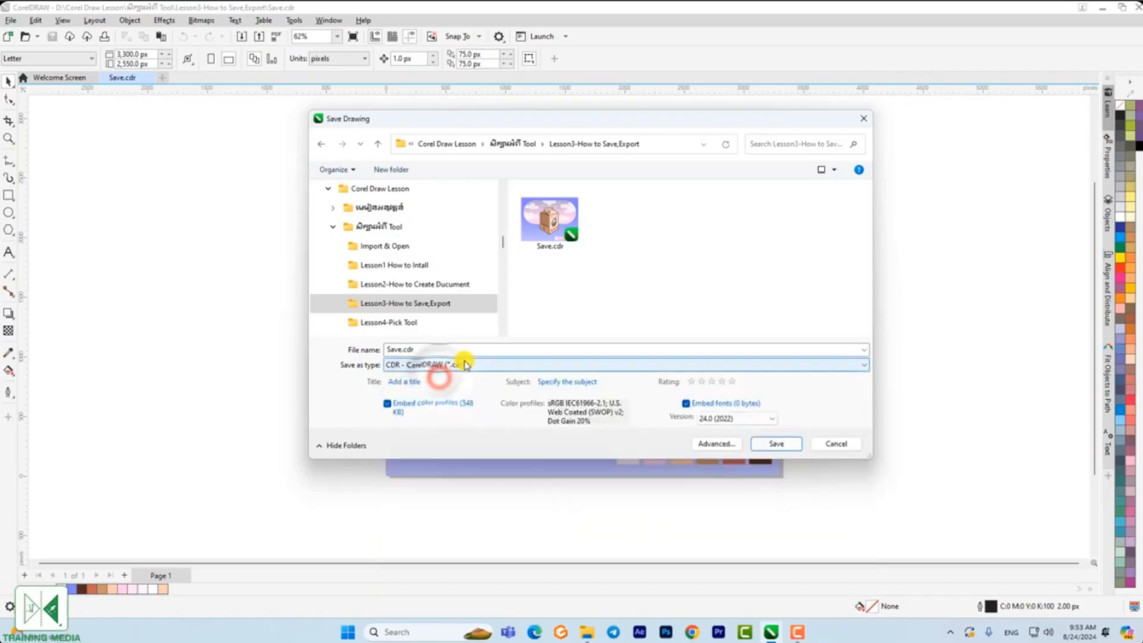
{"action": "left_click", "coordinate": [403, 350]}
{"action": "left_click", "coordinate": [402, 350]}
{"action": "left_click", "coordinate": [441, 349]}
{"action": "left_click", "coordinate": [401, 349]}
{"action": "key", "text": "BackSpace"}
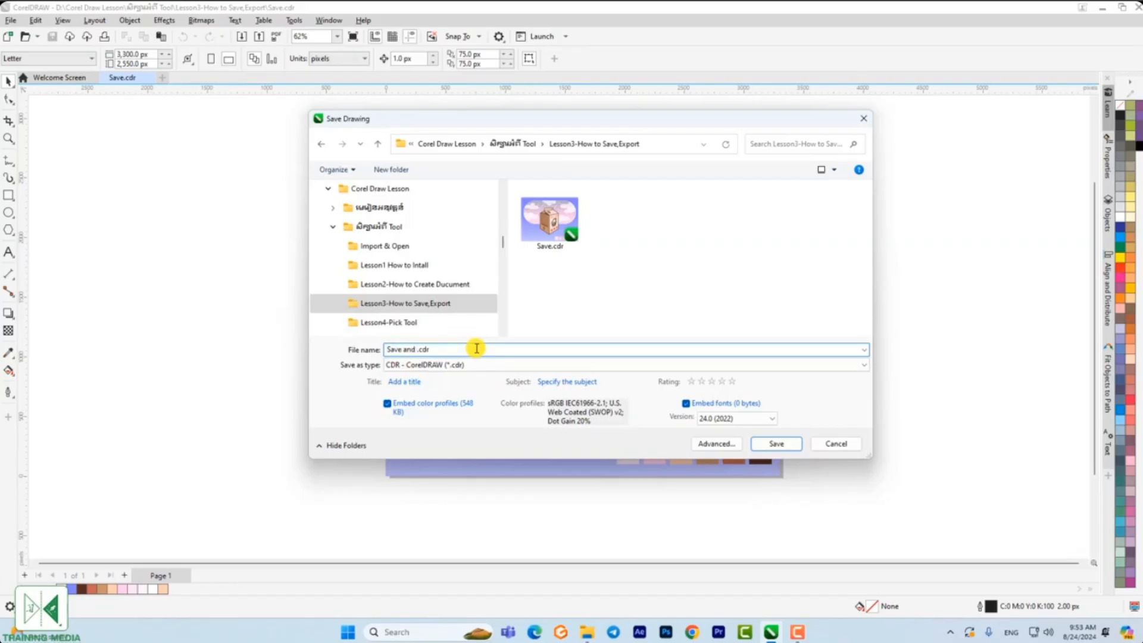
{"action": "type", "text": "e and Export"}
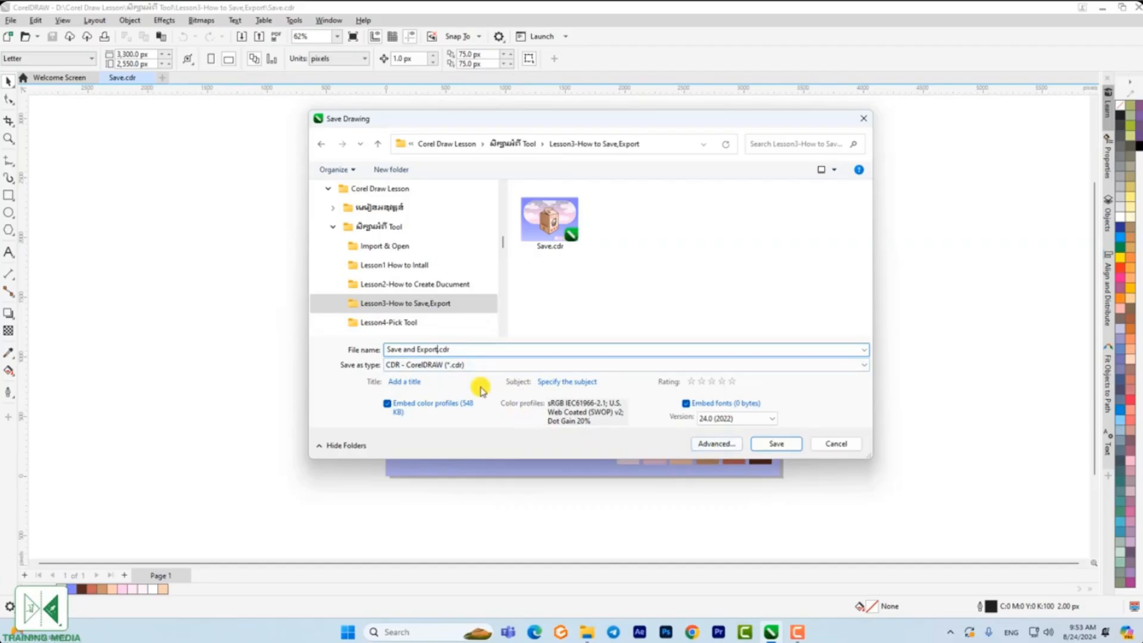
{"action": "left_click", "coordinate": [766, 446]}
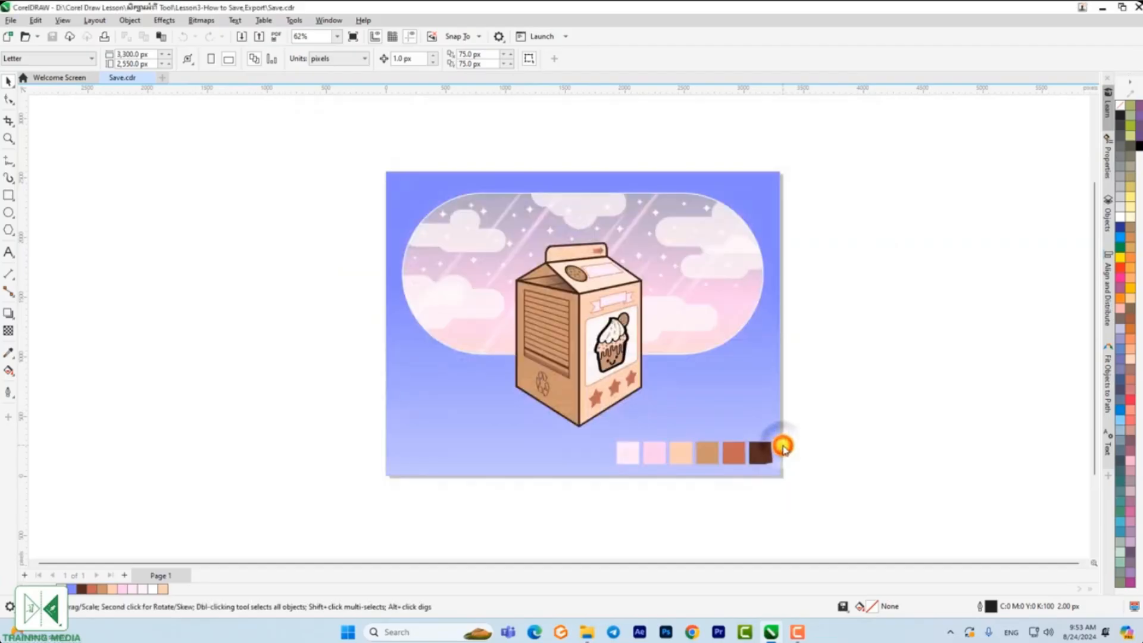
- In File Explorer, open the Lesson3-How to Save,Export folder on drive D: and preview Save and Export.cdr with an enlarged preview area
{"action": "left_click", "coordinate": [586, 632]}
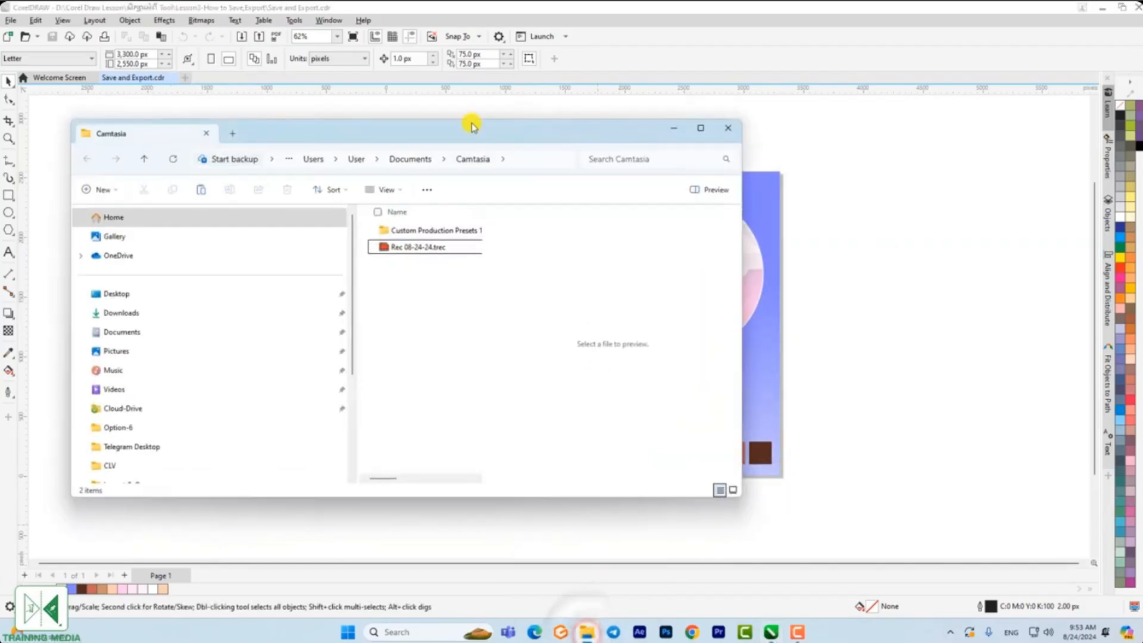
{"action": "left_click_drag", "start_coordinate": [473, 124], "coordinate": [689, 104]}
{"action": "left_click", "coordinate": [926, 111]}
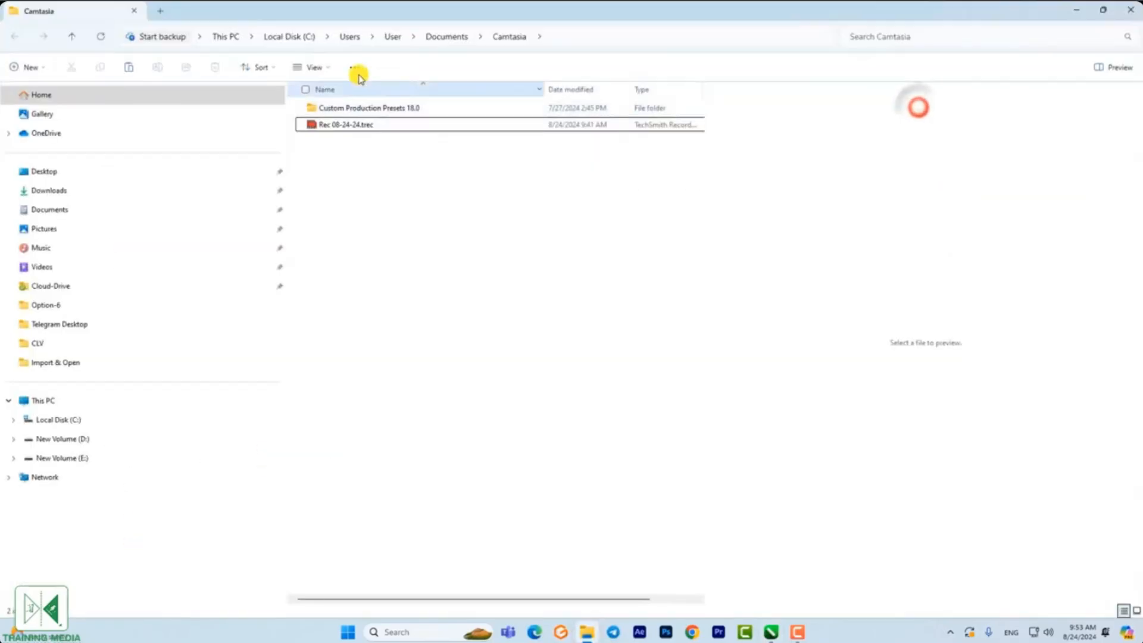
{"action": "left_click", "coordinate": [164, 9]}
{"action": "left_click", "coordinate": [80, 438]}
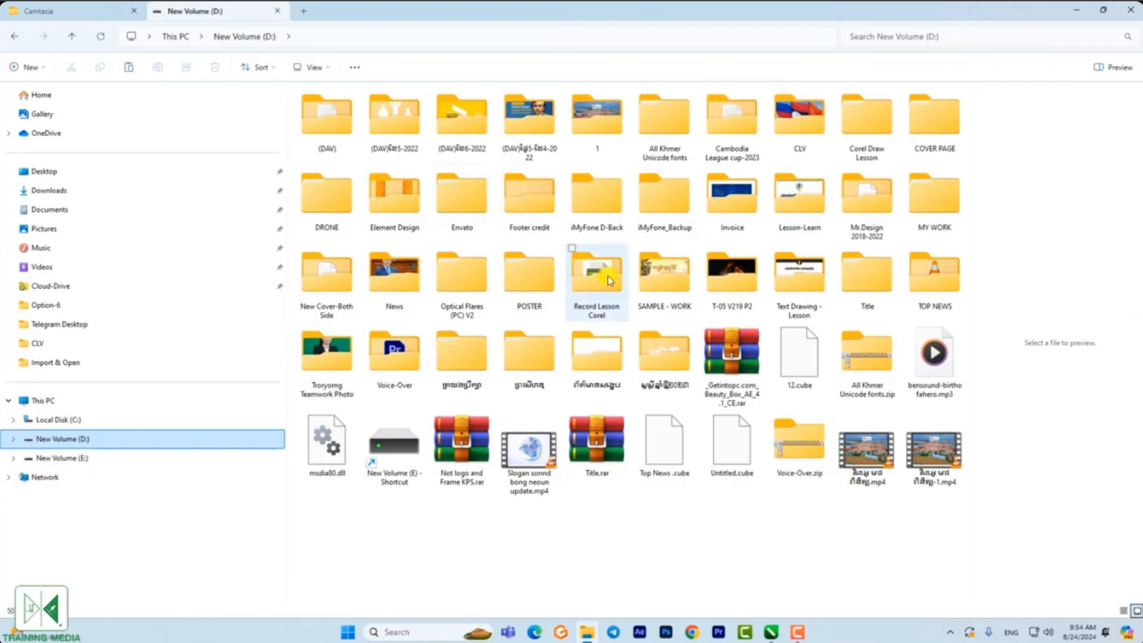
{"action": "double_click", "coordinate": [869, 119]}
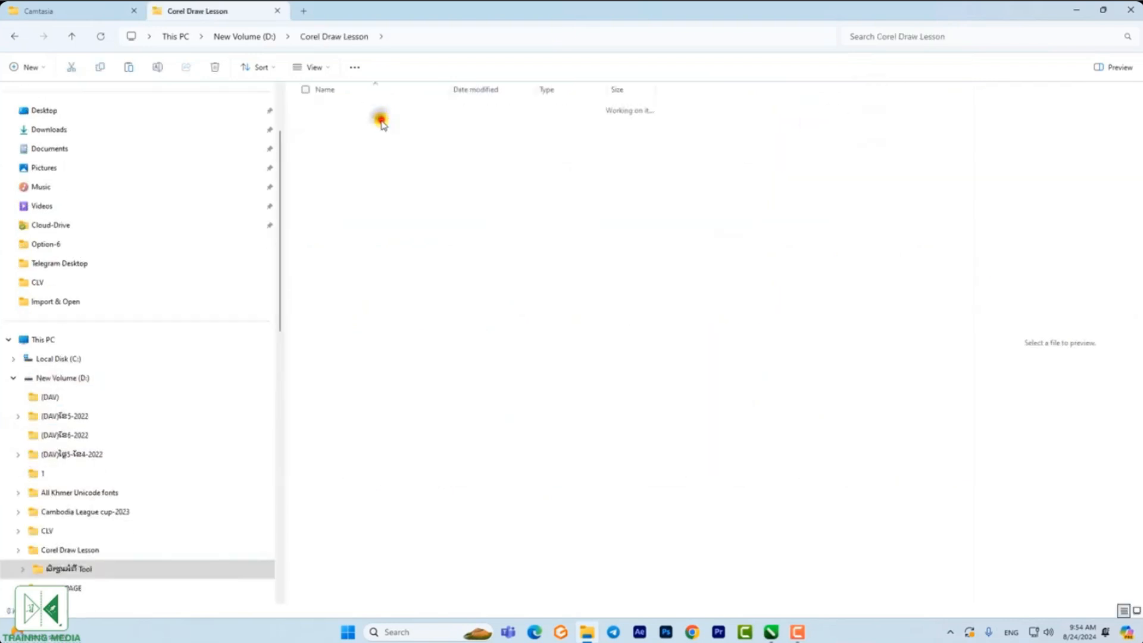
{"action": "double_click", "coordinate": [381, 122]}
{"action": "double_click", "coordinate": [377, 157]}
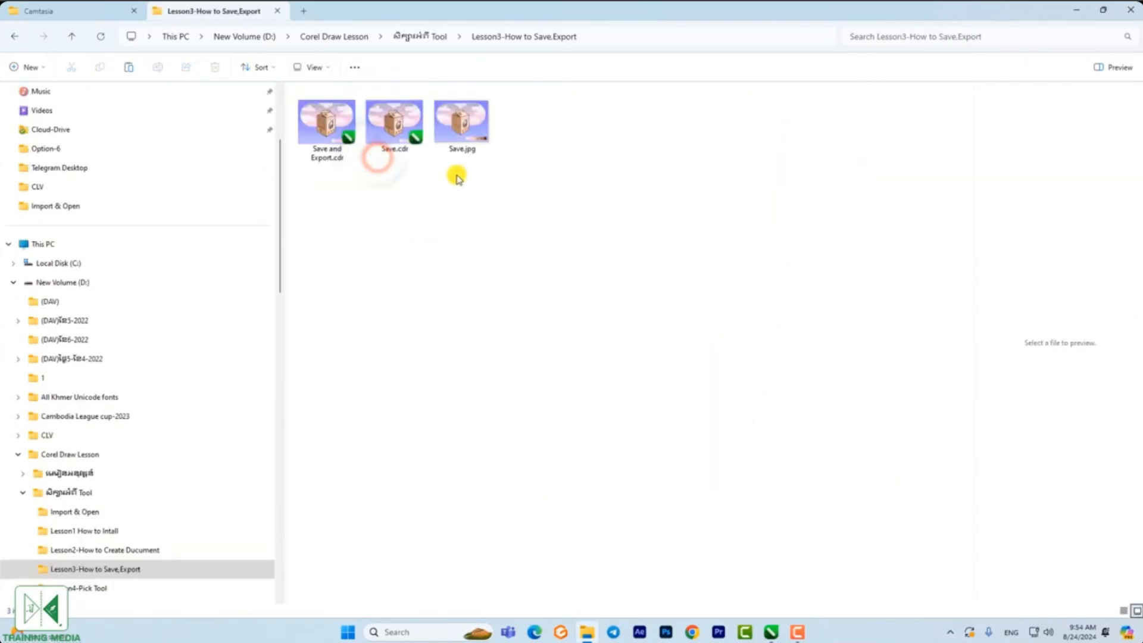
{"action": "left_click", "coordinate": [327, 128]}
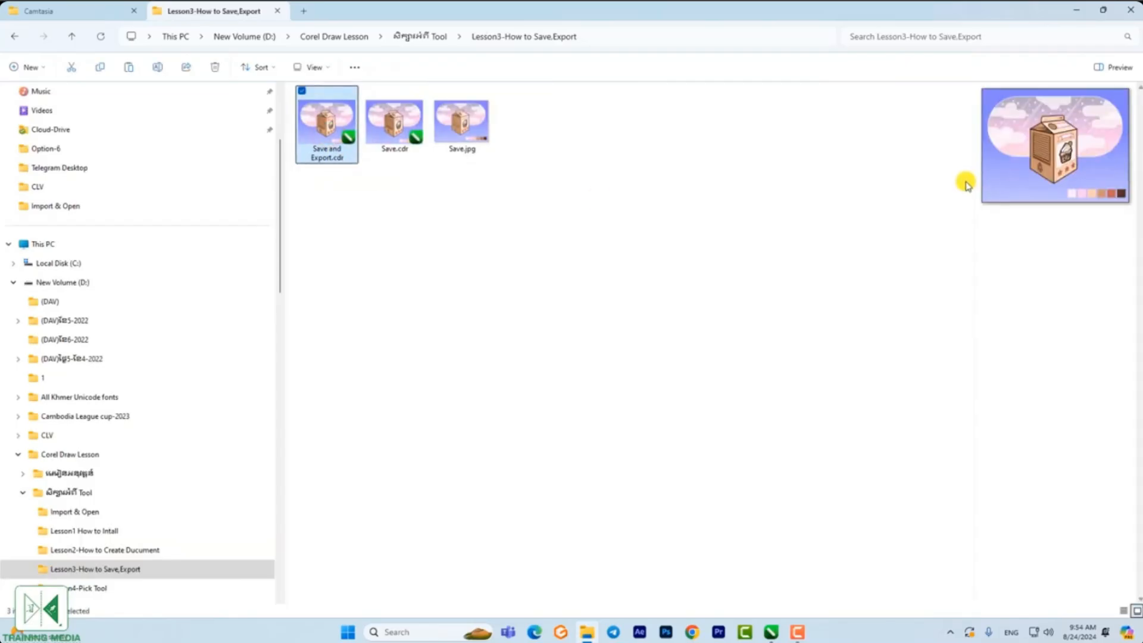
{"action": "left_click_drag", "start_coordinate": [973, 197], "coordinate": [774, 191]}
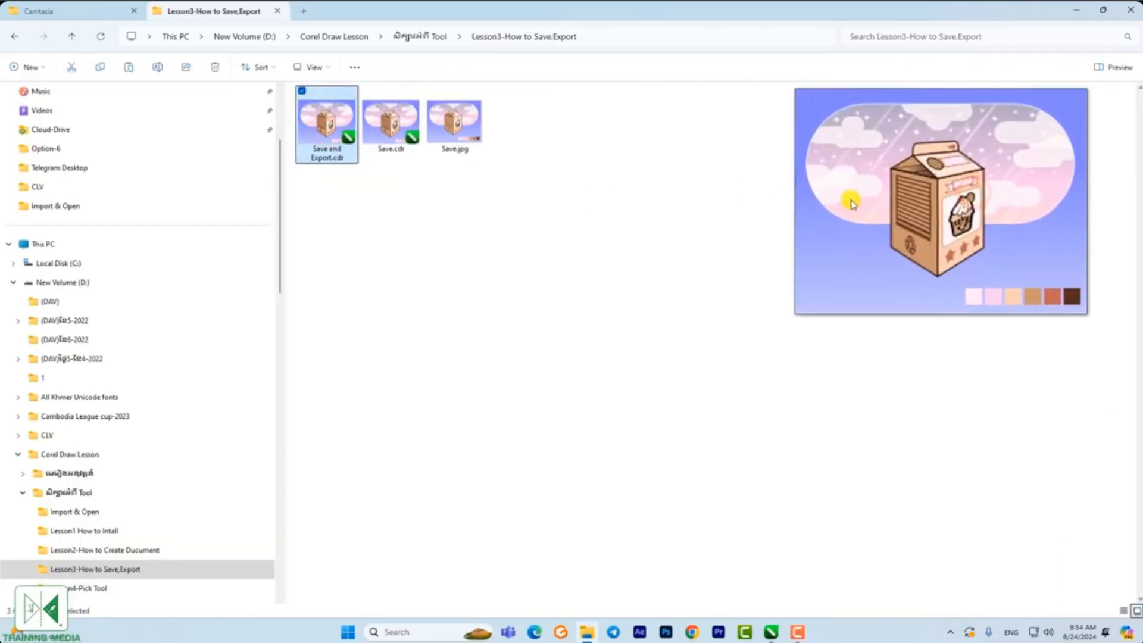
- Return to CorelDRAW, start exporting the drawing, and choose the Lesson3-How to Save,Export folder in Corel Draw Lesson as the destination
{"action": "mouse_move", "coordinate": [771, 631]}
{"action": "left_click", "coordinate": [769, 594]}
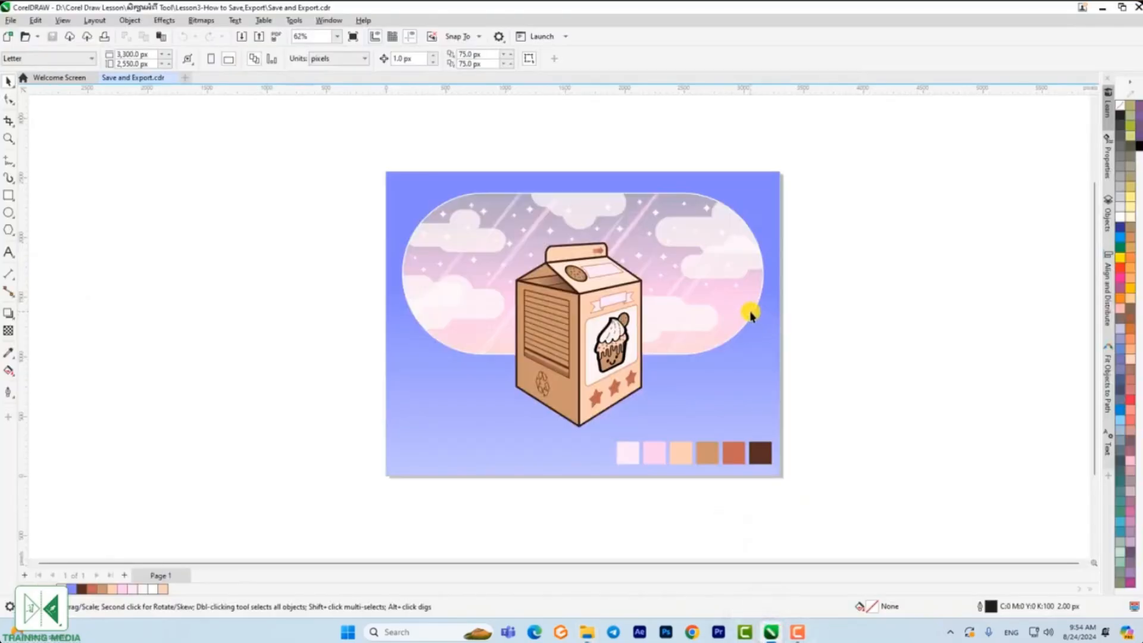
{"action": "left_click", "coordinate": [10, 21]}
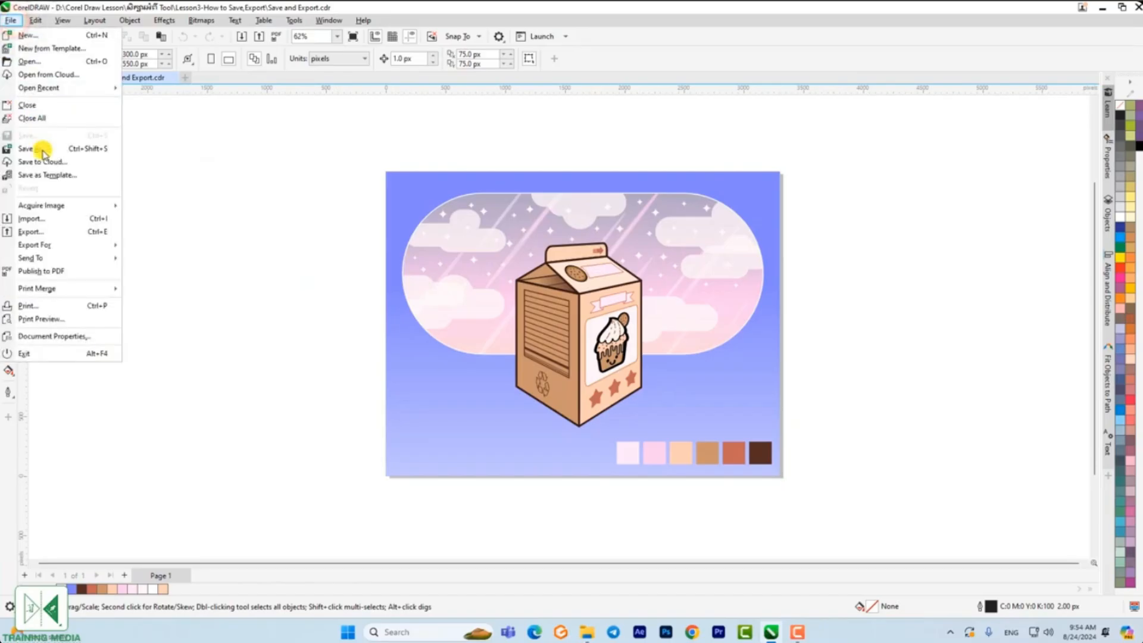
{"action": "left_click", "coordinate": [44, 232]}
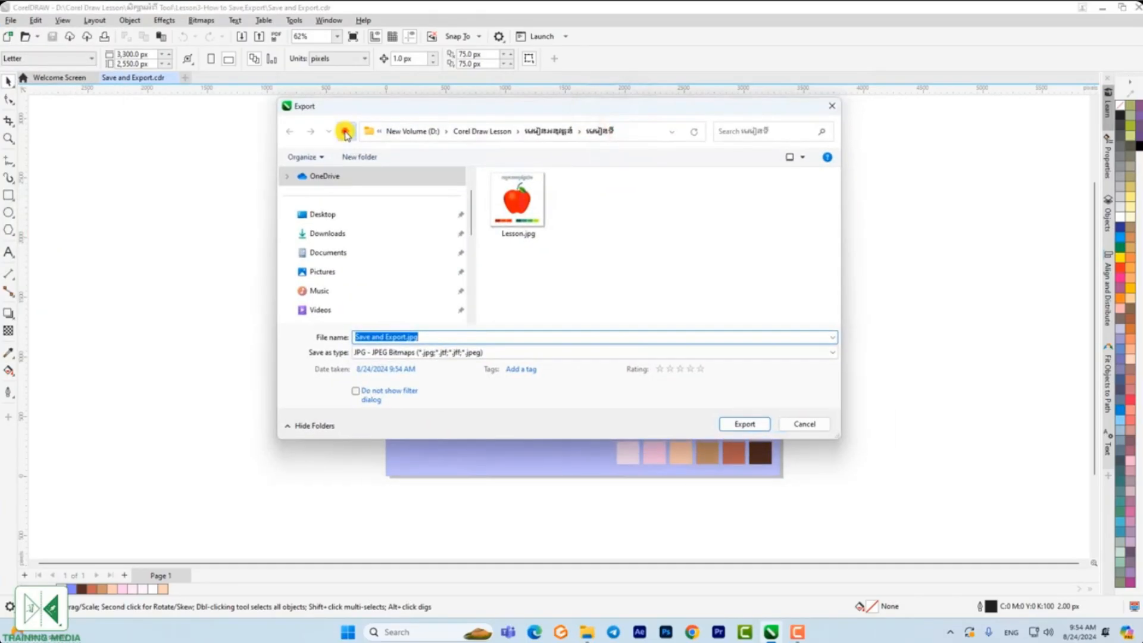
{"action": "left_click", "coordinate": [346, 132]}
{"action": "left_click", "coordinate": [346, 131]}
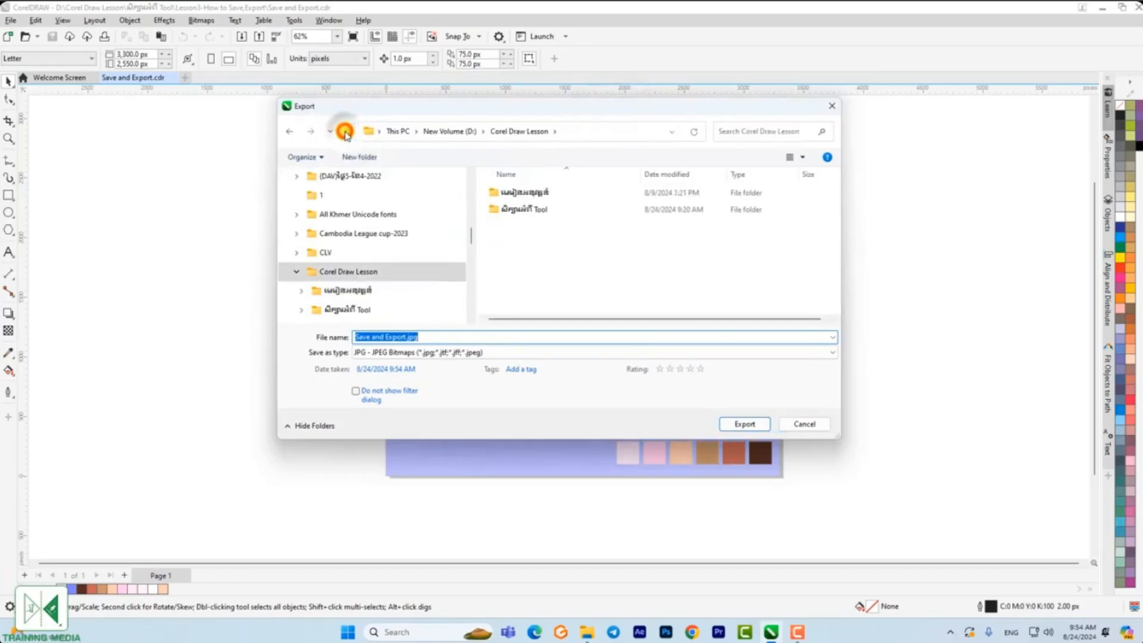
{"action": "double_click", "coordinate": [540, 209]}
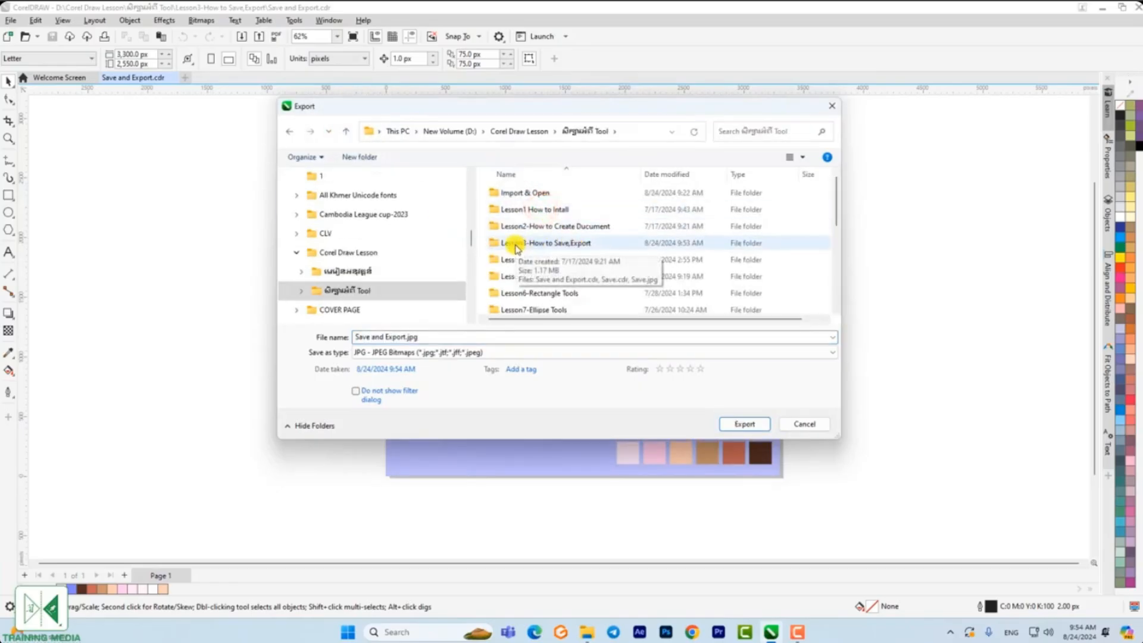
{"action": "double_click", "coordinate": [596, 246]}
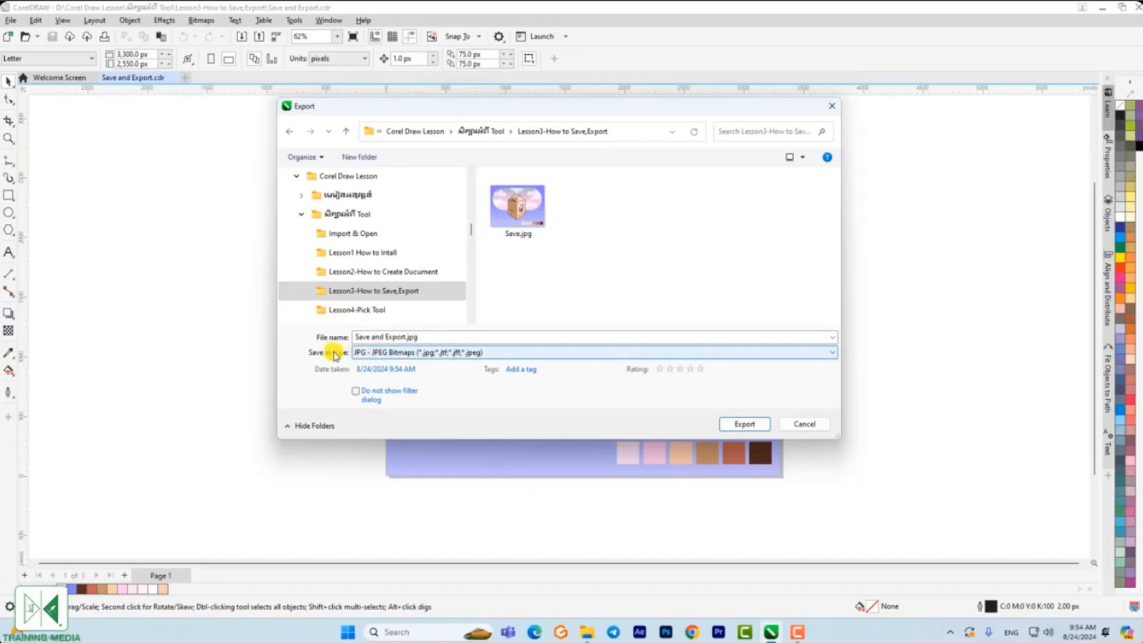
- Look through the export file types, try PNG, and return to JPG - JPEG Bitmaps
{"action": "left_click", "coordinate": [423, 352]}
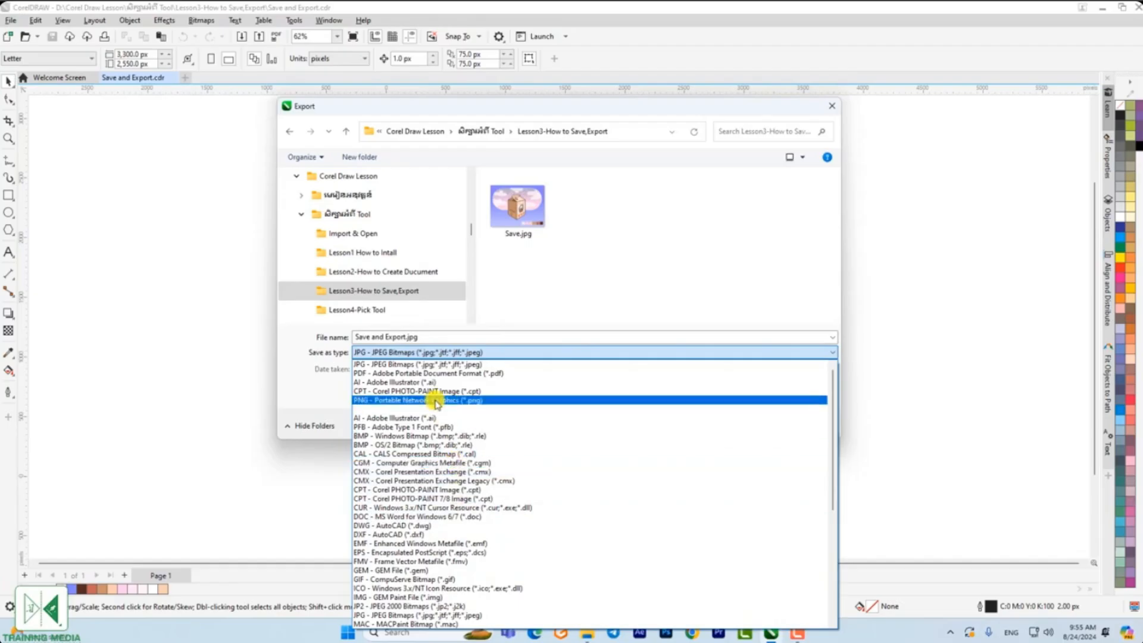
{"action": "left_click", "coordinate": [416, 365]}
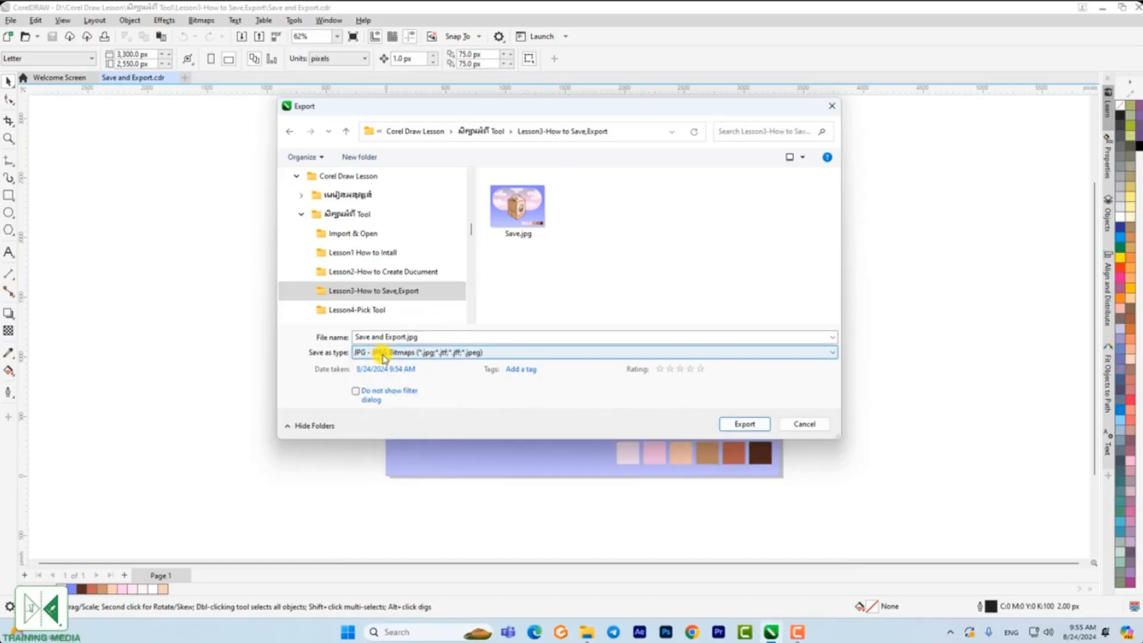
{"action": "left_click", "coordinate": [402, 355]}
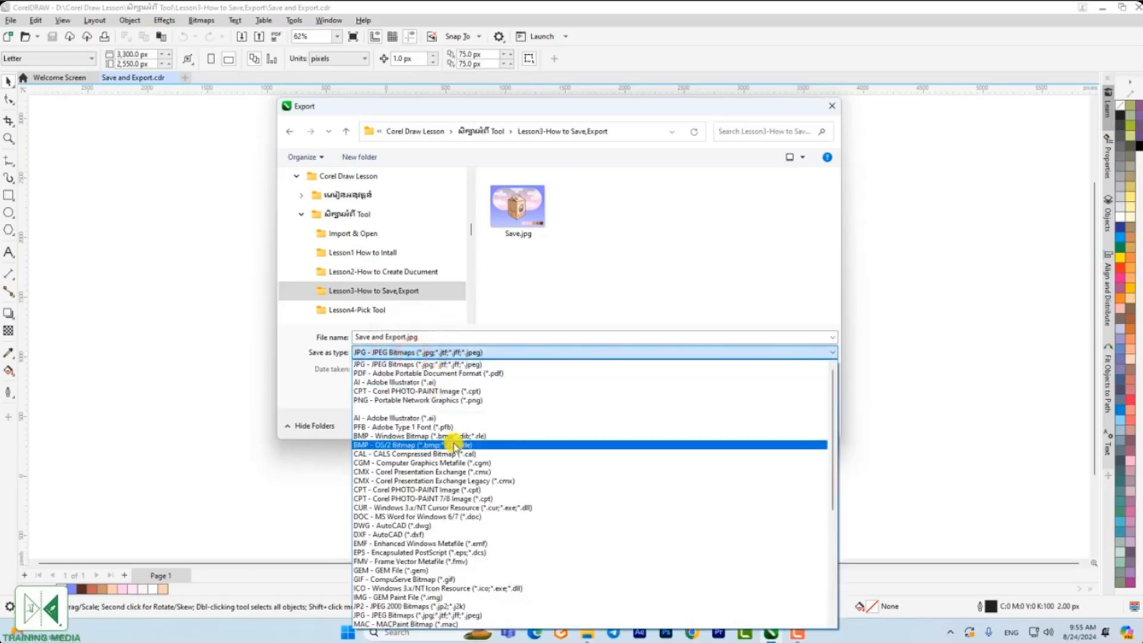
{"action": "left_click", "coordinate": [406, 400]}
{"action": "left_click", "coordinate": [466, 353]}
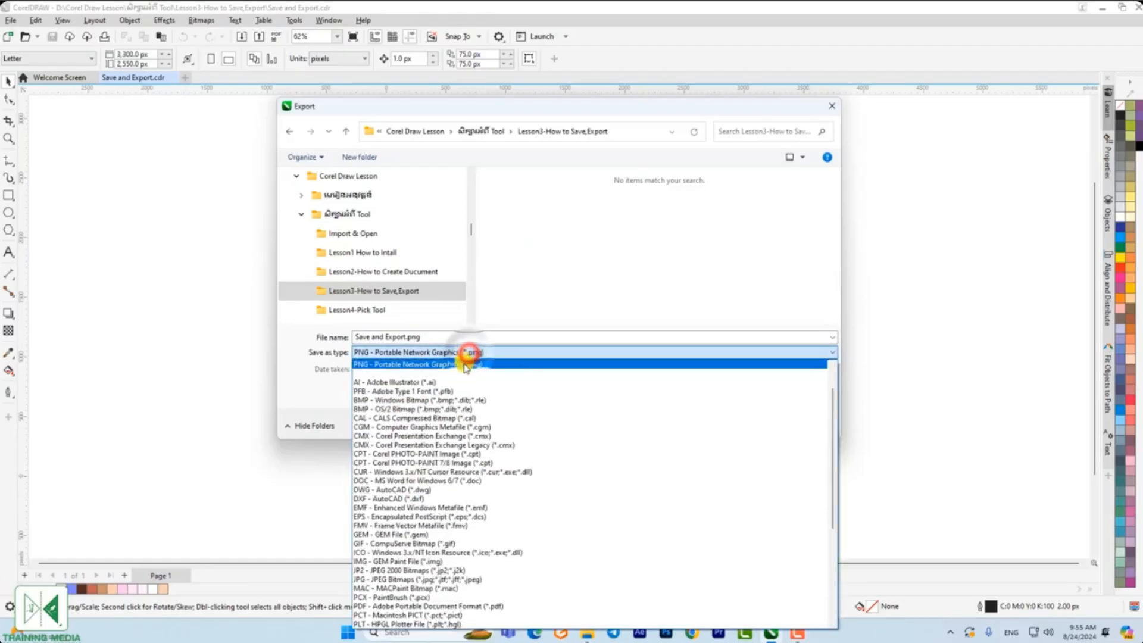
{"action": "left_click", "coordinate": [411, 579]}
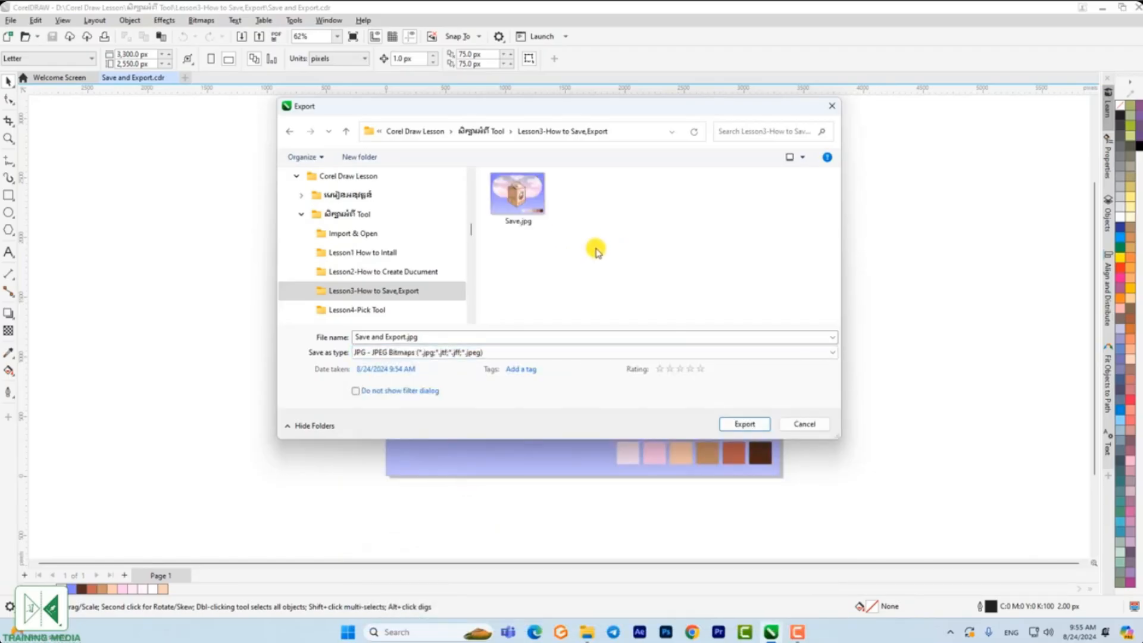
- Export the drawing as Save and Export.jpg with RGB Color (24-bit) mode and High quality
{"action": "left_click", "coordinate": [744, 425]}
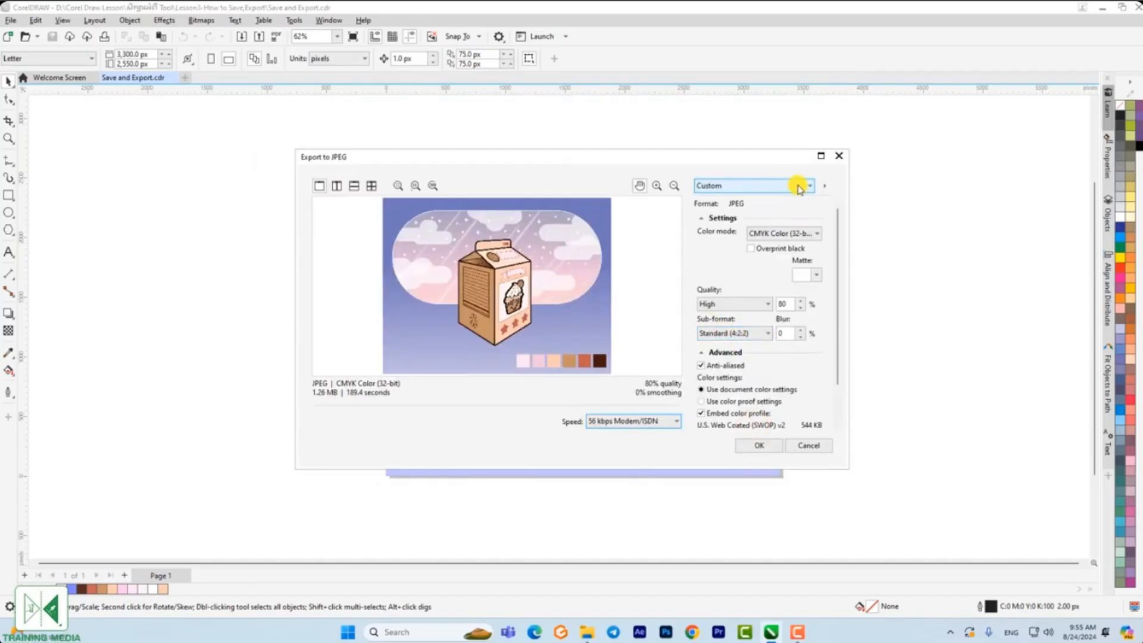
{"action": "left_click", "coordinate": [811, 233]}
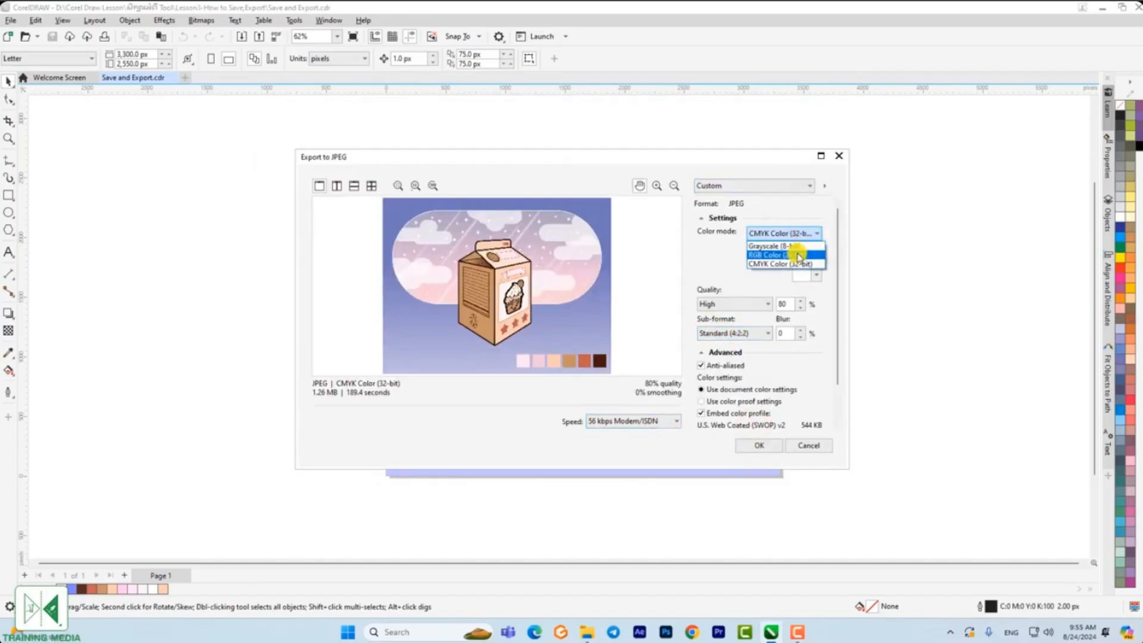
{"action": "left_click", "coordinate": [797, 255]}
{"action": "left_click", "coordinate": [767, 303]}
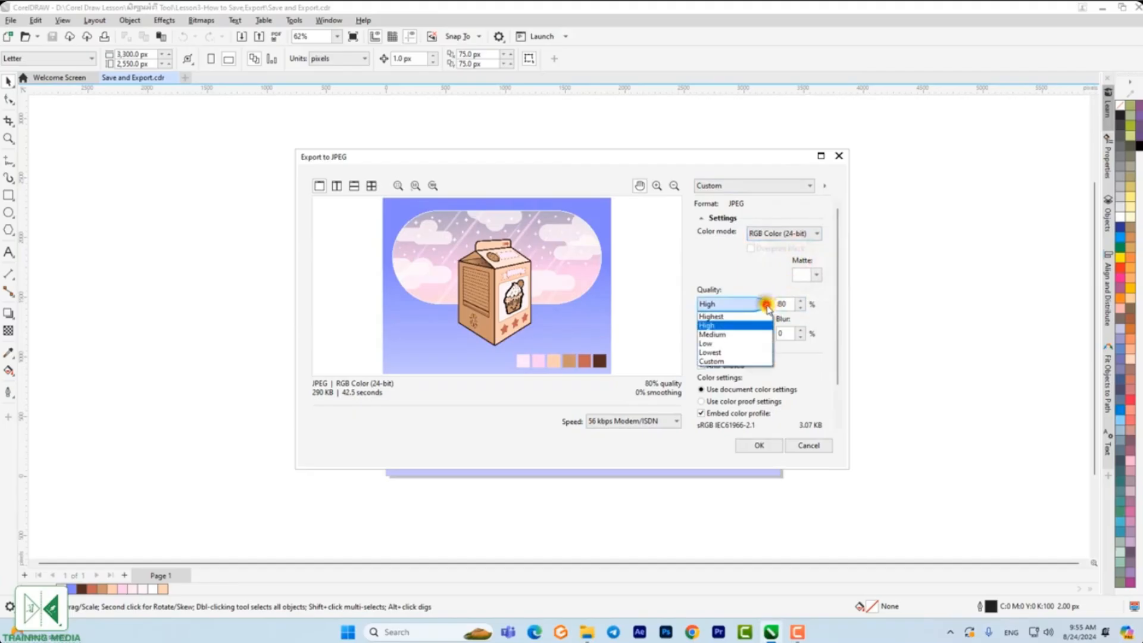
{"action": "left_click", "coordinate": [737, 326]}
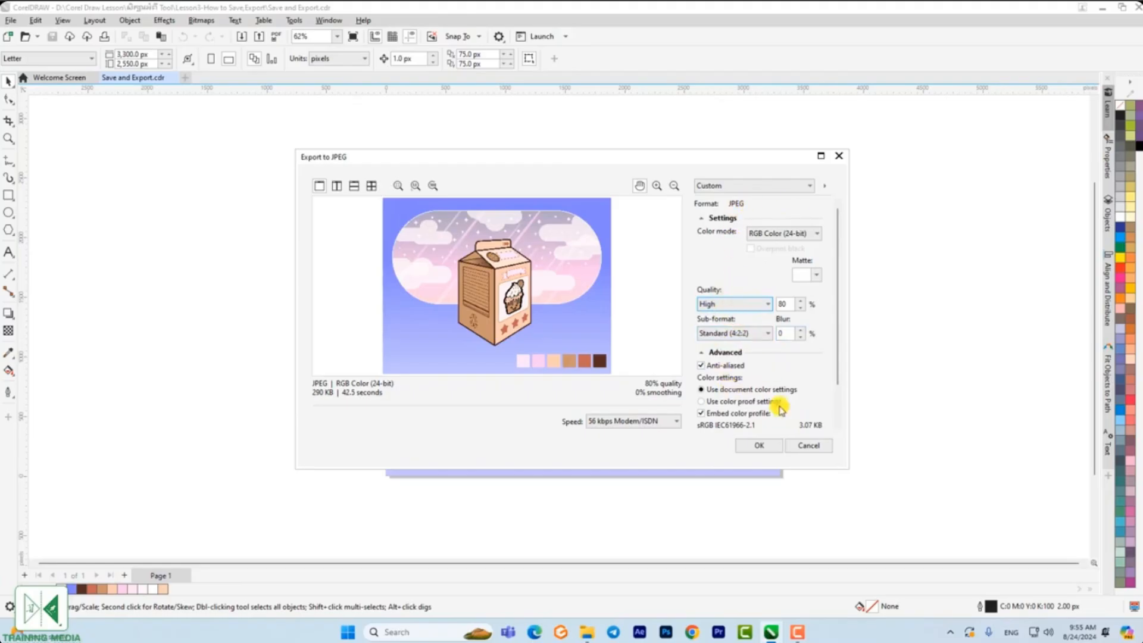
{"action": "left_click", "coordinate": [764, 446]}
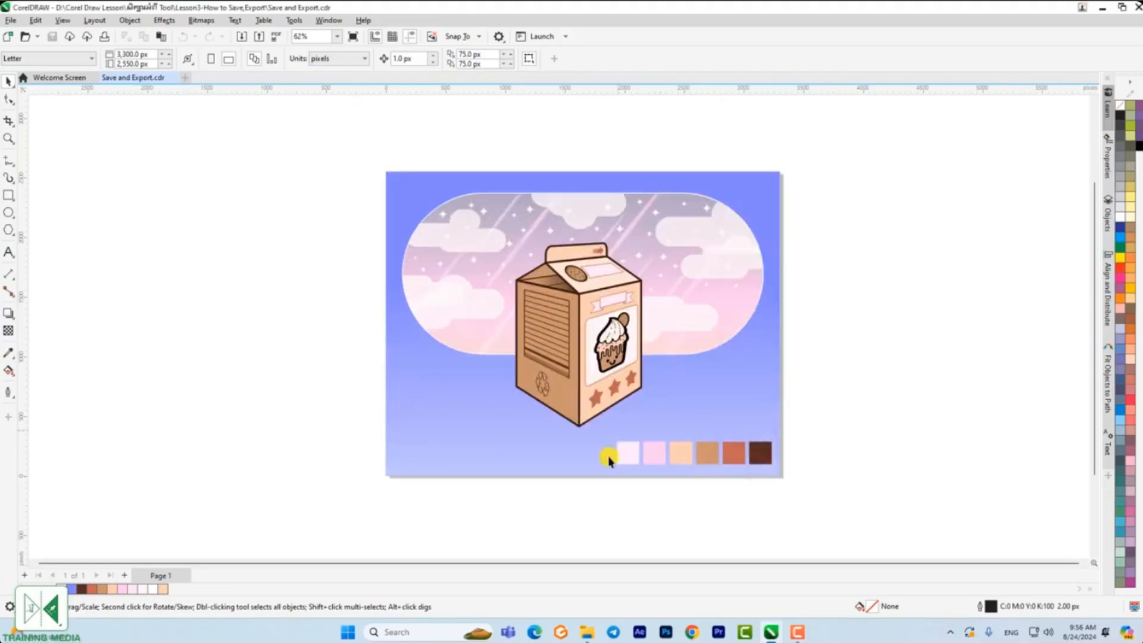
- Preview the exported Save and Export.jpg in File Explorer at a larger size, and return to CorelDRAW
{"action": "left_click", "coordinate": [587, 632]}
{"action": "left_click", "coordinate": [559, 224]}
{"action": "left_click", "coordinate": [408, 138]}
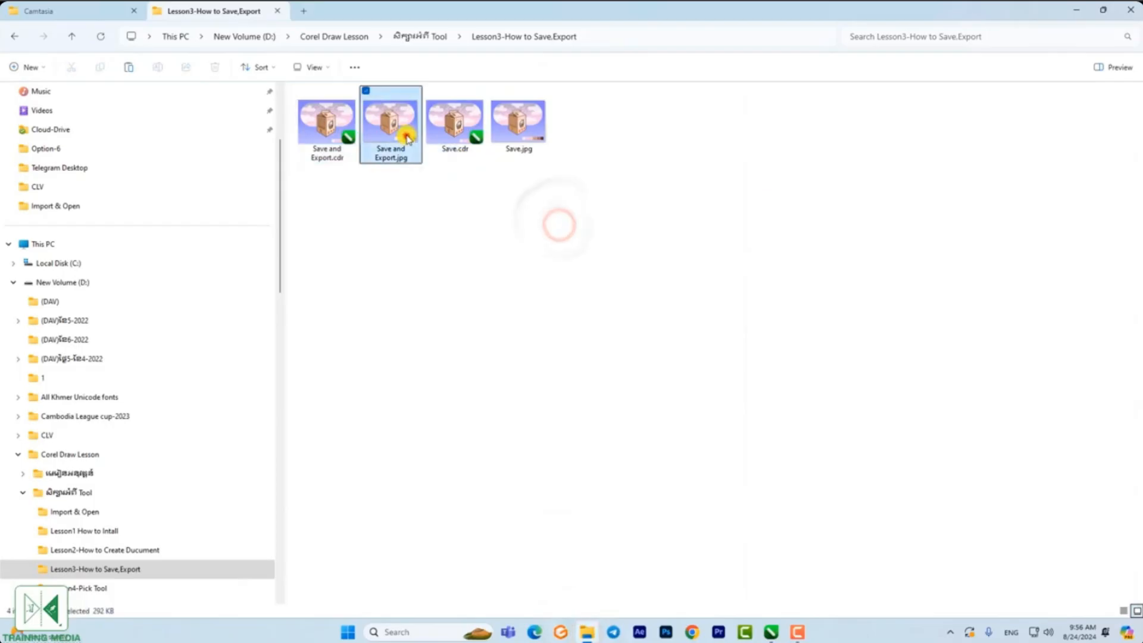
{"action": "left_click_drag", "start_coordinate": [746, 184], "coordinate": [719, 196]}
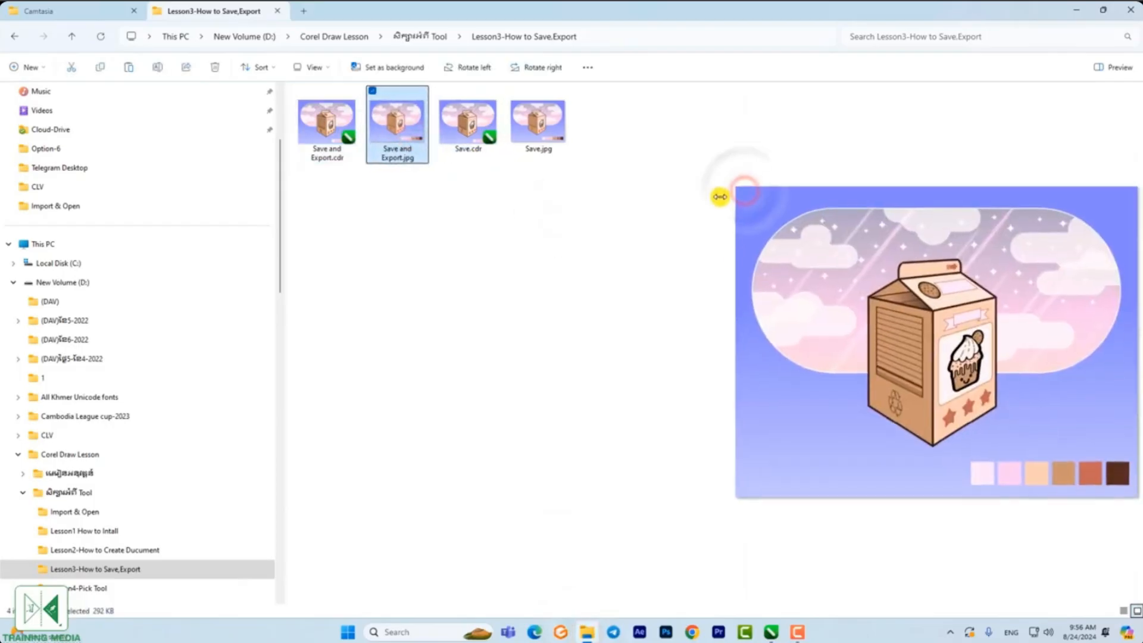
{"action": "mouse_move", "coordinate": [771, 633]}
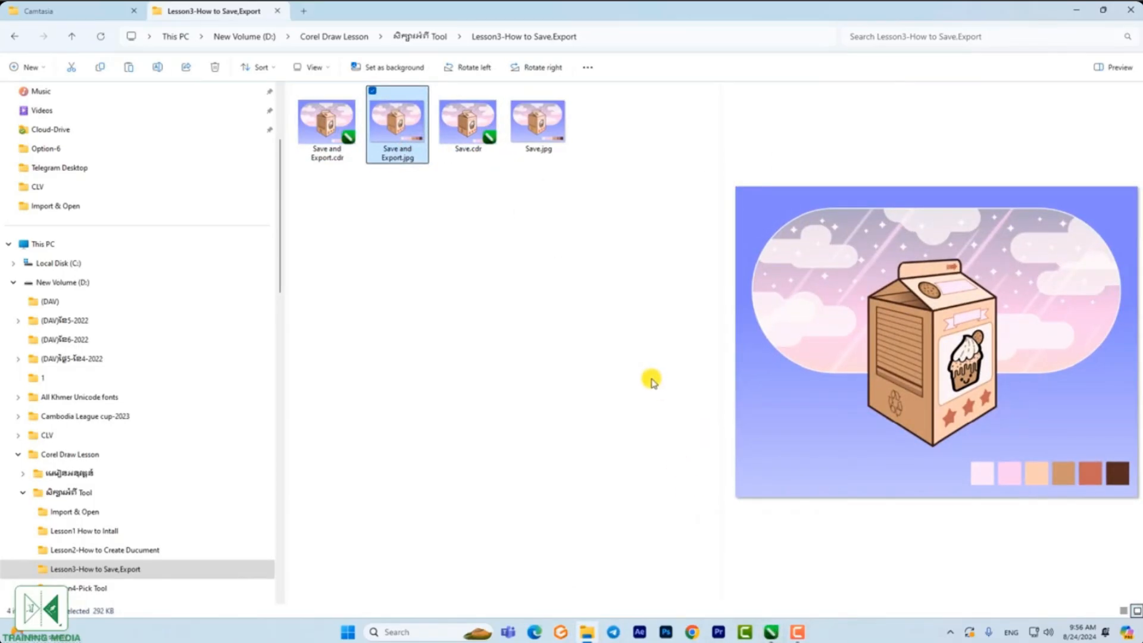
{"action": "left_click", "coordinate": [771, 634]}
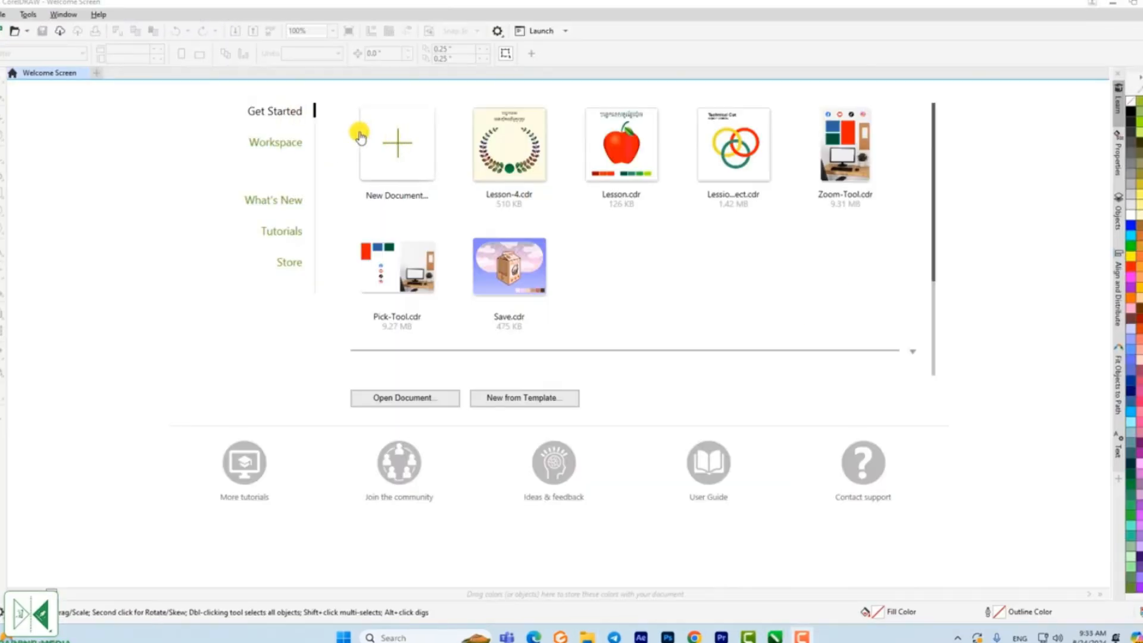
- Create a new RGB document named Import, 1000 by 1000 pixels, and show the whole page
{"action": "left_click", "coordinate": [290, 112]}
{"action": "left_click", "coordinate": [399, 146]}
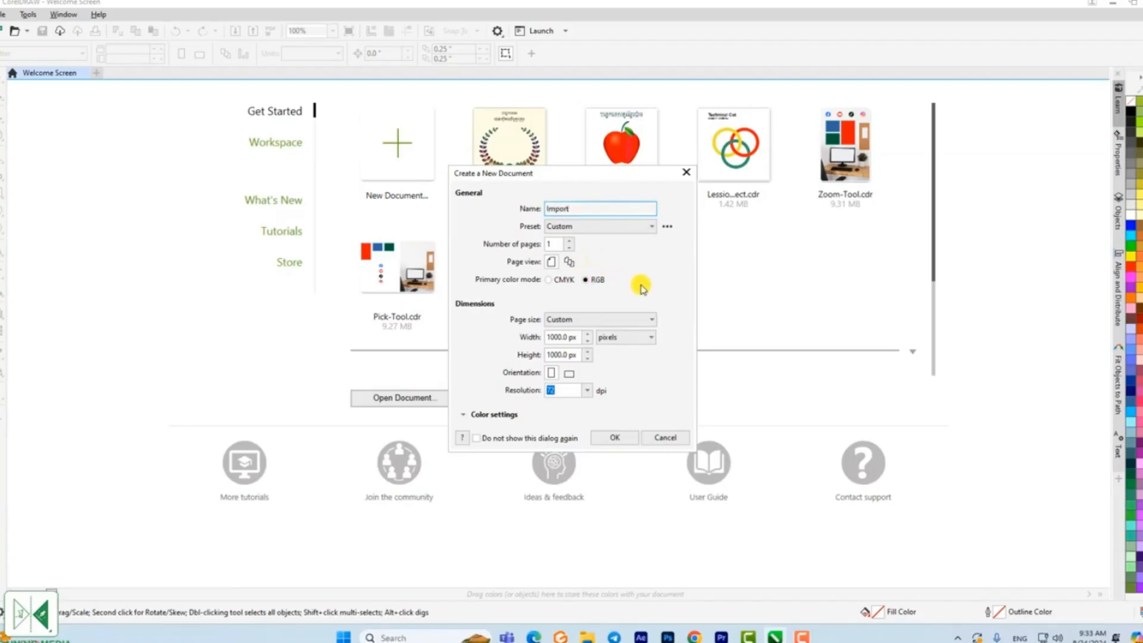
{"action": "left_click", "coordinate": [616, 439]}
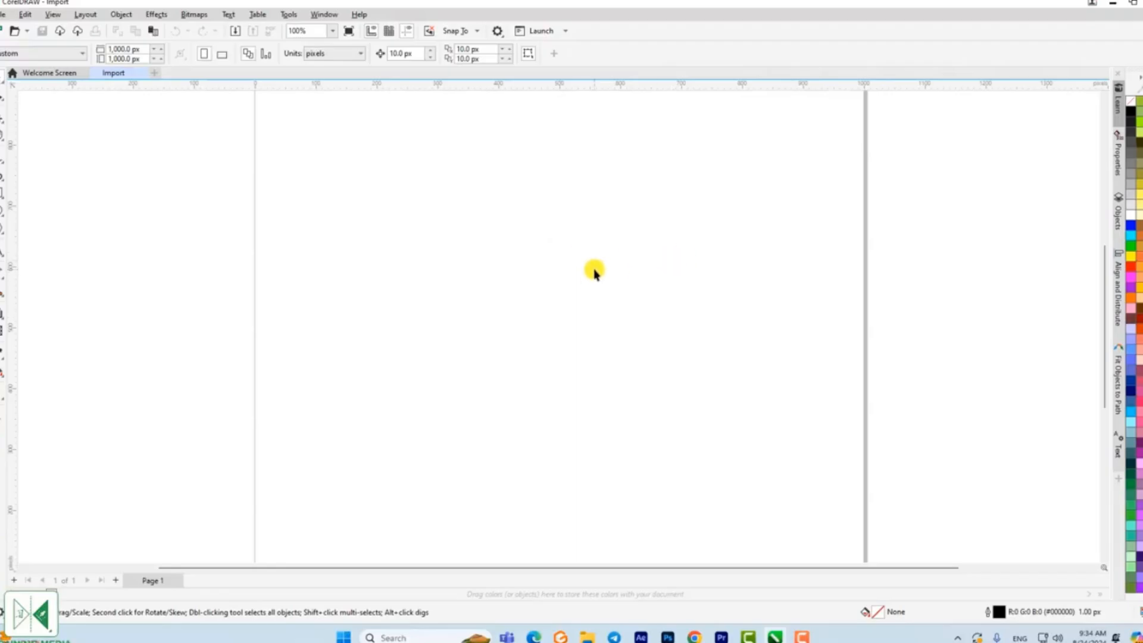
{"action": "scroll", "coordinate": [594, 269], "scroll_direction": "down", "scroll_amount": 3}
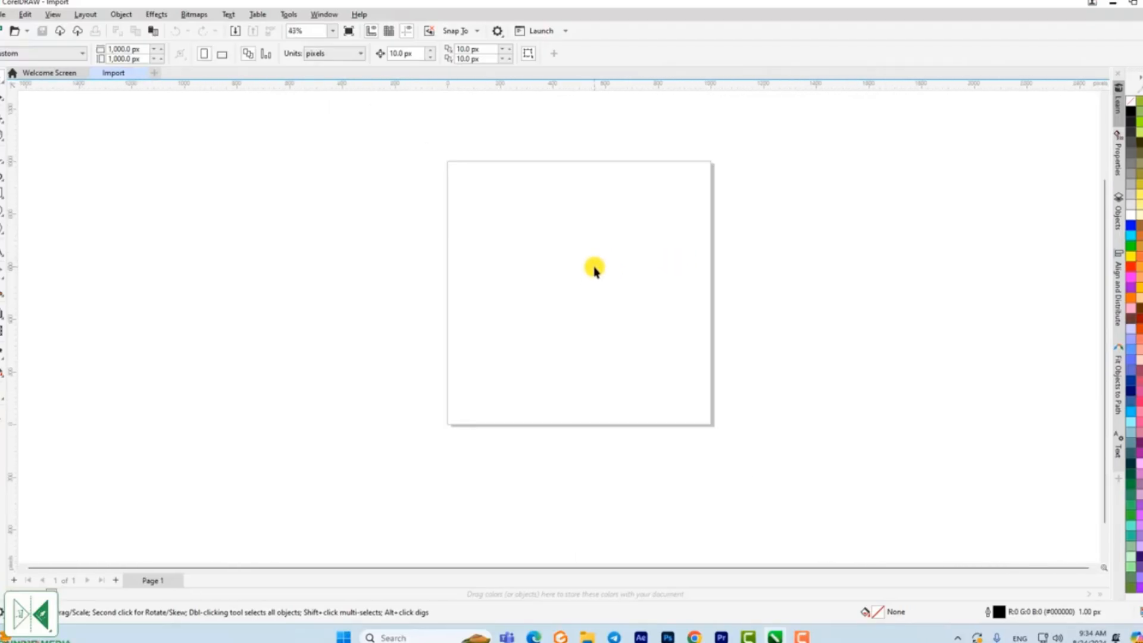
{"action": "scroll", "coordinate": [594, 269], "scroll_direction": "down", "scroll_amount": 2}
{"action": "scroll", "coordinate": [594, 269], "scroll_direction": "up", "scroll_amount": 1}
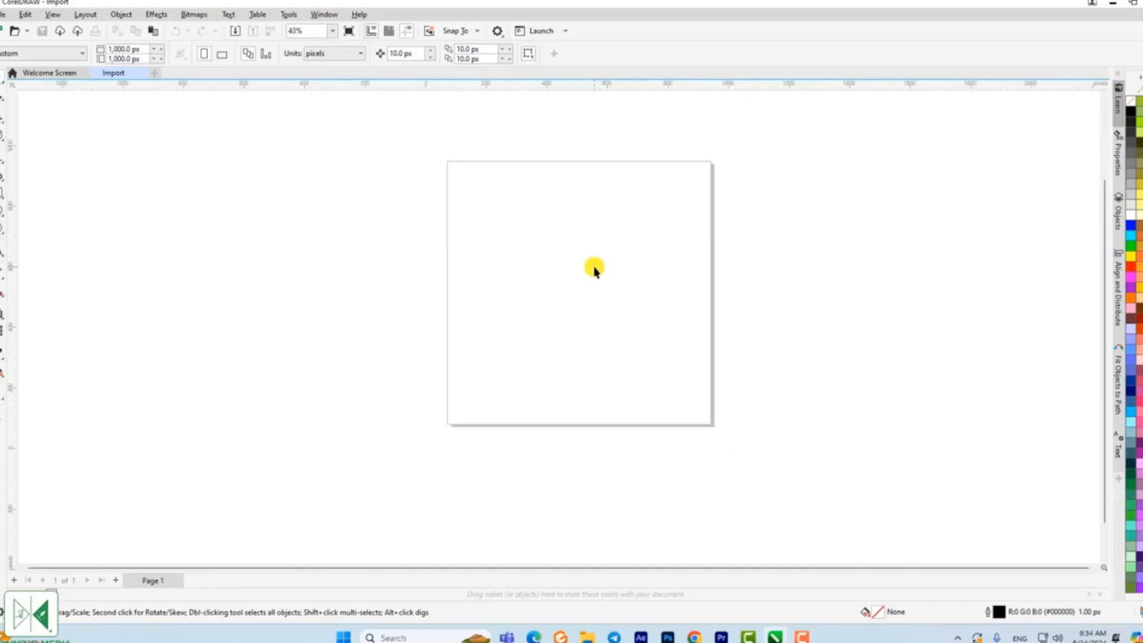
{"action": "scroll", "coordinate": [594, 269], "scroll_direction": "up", "scroll_amount": 1}
{"action": "scroll", "coordinate": [595, 269], "scroll_direction": "down", "scroll_amount": 3}
{"action": "scroll", "coordinate": [594, 269], "scroll_direction": "up", "scroll_amount": 4}
{"action": "scroll", "coordinate": [594, 269], "scroll_direction": "down", "scroll_amount": 2}
{"action": "scroll", "coordinate": [594, 269], "scroll_direction": "up", "scroll_amount": 2}
{"action": "scroll", "coordinate": [594, 270], "scroll_direction": "down", "scroll_amount": 1}
{"action": "scroll", "coordinate": [594, 269], "scroll_direction": "up", "scroll_amount": 1}
{"action": "scroll", "coordinate": [594, 269], "scroll_direction": "down", "scroll_amount": 2}
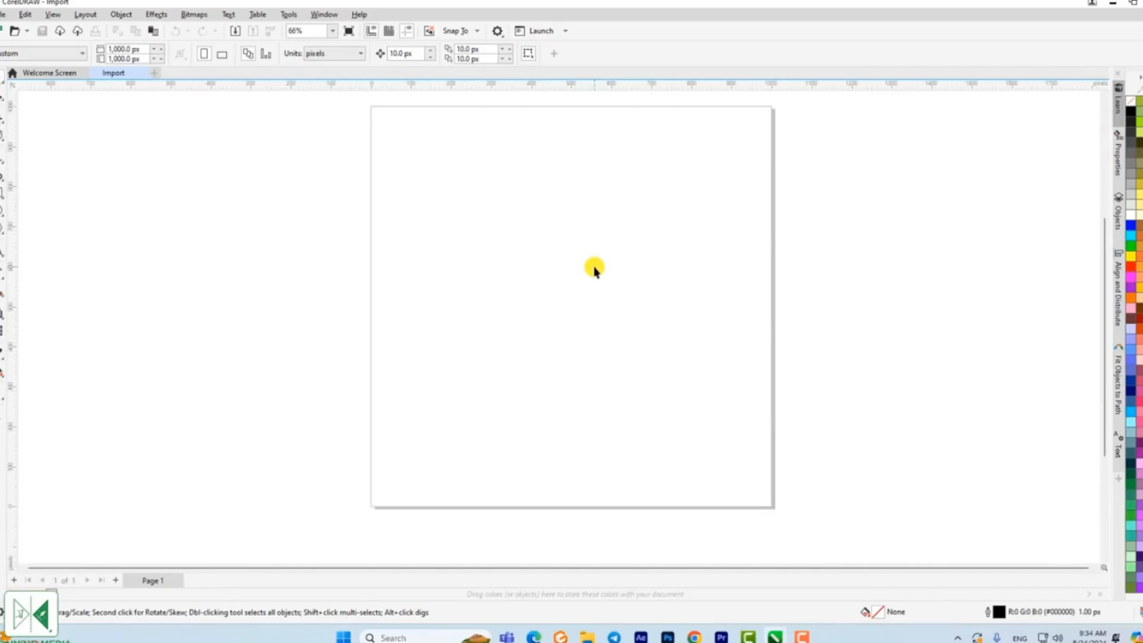
{"action": "key", "text": "h"}
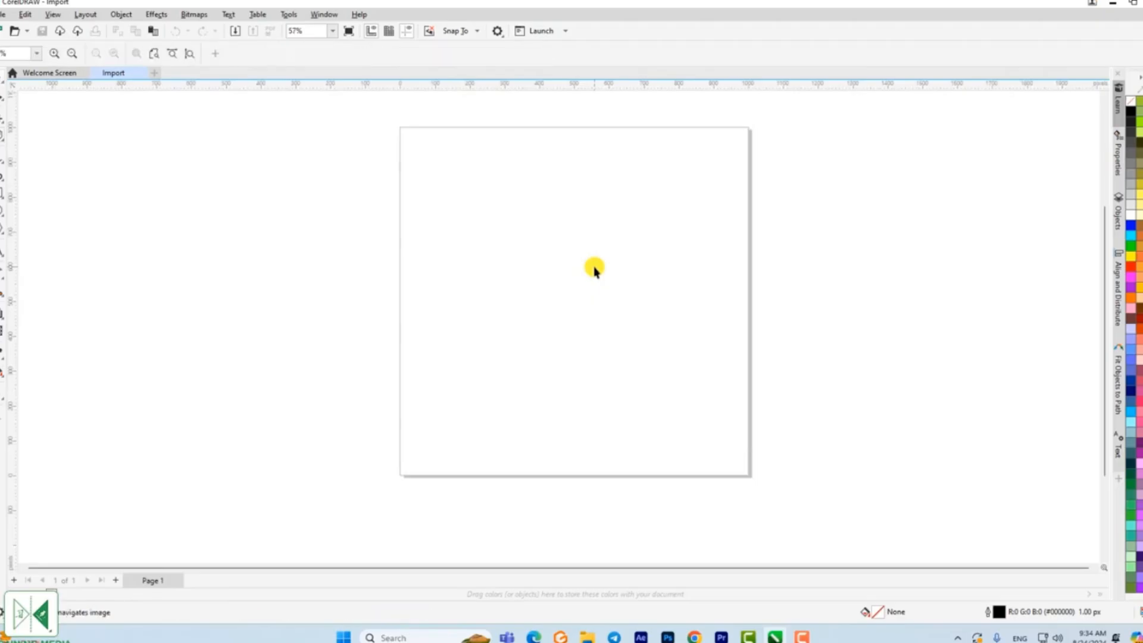
{"action": "mouse_move", "coordinate": [584, 269]}
{"action": "left_mouse_down"}
{"action": "mouse_move", "coordinate": [556, 306]}
{"action": "mouse_move", "coordinate": [584, 288]}
{"action": "left_mouse_up"}
{"action": "scroll", "coordinate": [584, 288], "scroll_direction": "down", "scroll_amount": 1}
{"action": "scroll", "coordinate": [585, 287], "scroll_direction": "down", "scroll_amount": 1}
{"action": "mouse_move", "coordinate": [583, 285]}
{"action": "left_mouse_down"}
{"action": "mouse_move", "coordinate": [587, 273]}
{"action": "mouse_move", "coordinate": [561, 278]}
{"action": "left_mouse_up"}
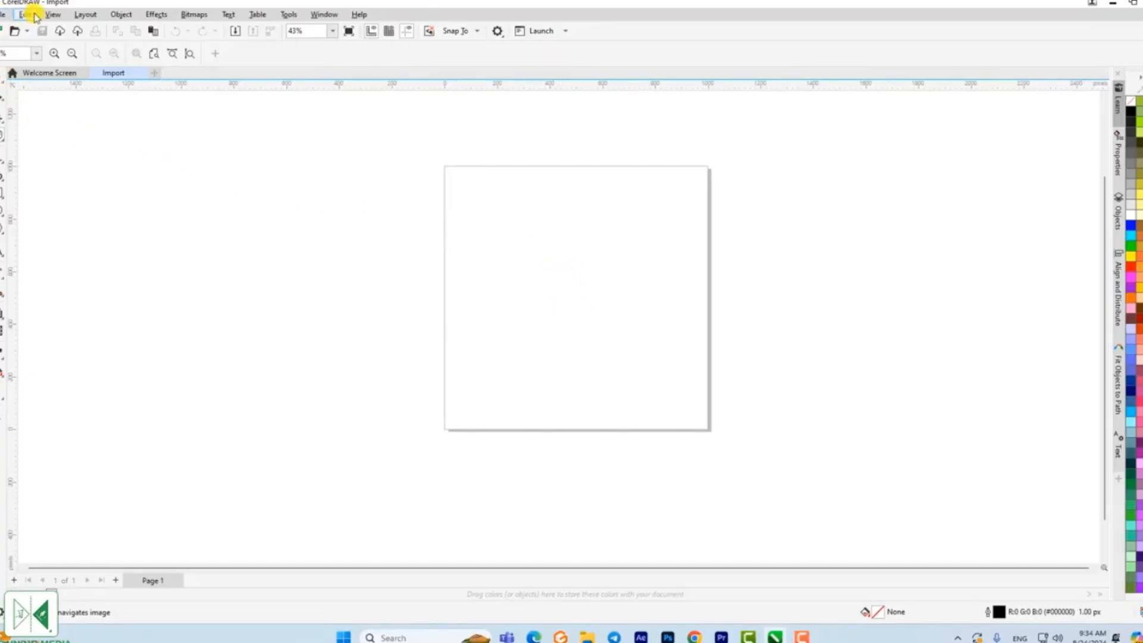
{"action": "left_click", "coordinate": [4, 16]}
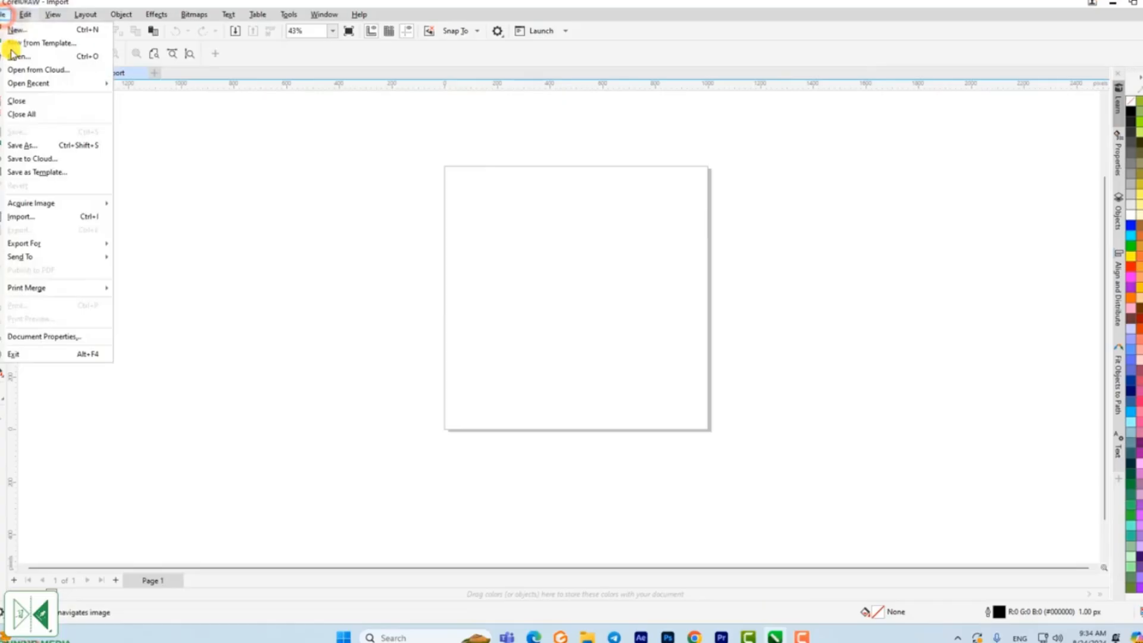
{"action": "left_click", "coordinate": [40, 215]}
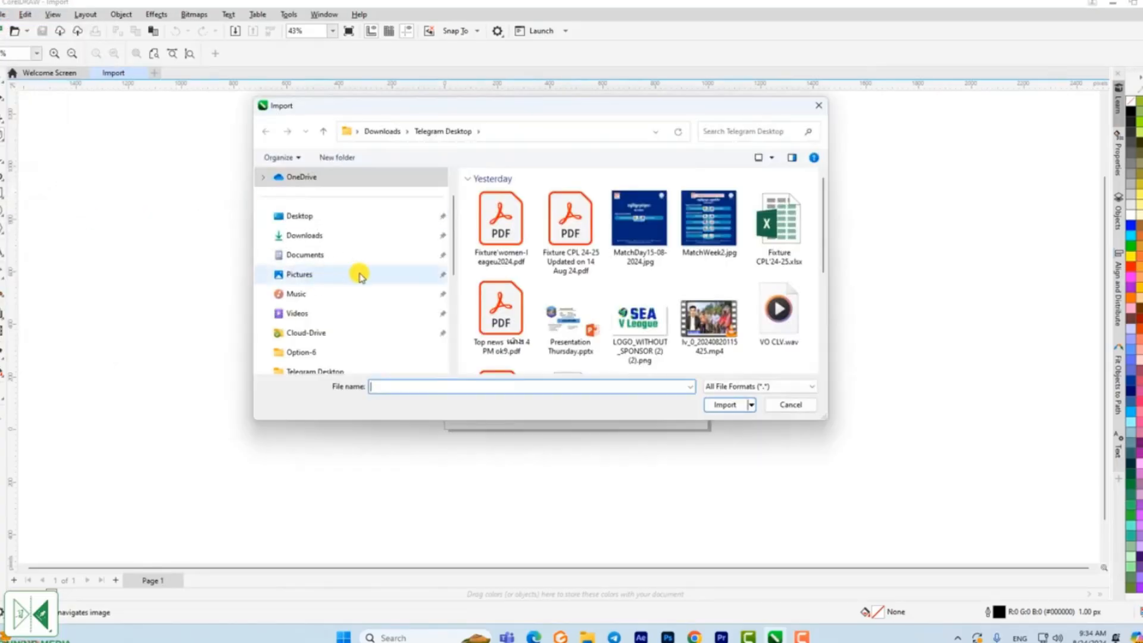
{"action": "scroll", "coordinate": [357, 270], "scroll_direction": "down", "scroll_amount": 5}
{"action": "left_click", "coordinate": [351, 294]}
{"action": "left_click_drag", "start_coordinate": [821, 178], "coordinate": [822, 191]}
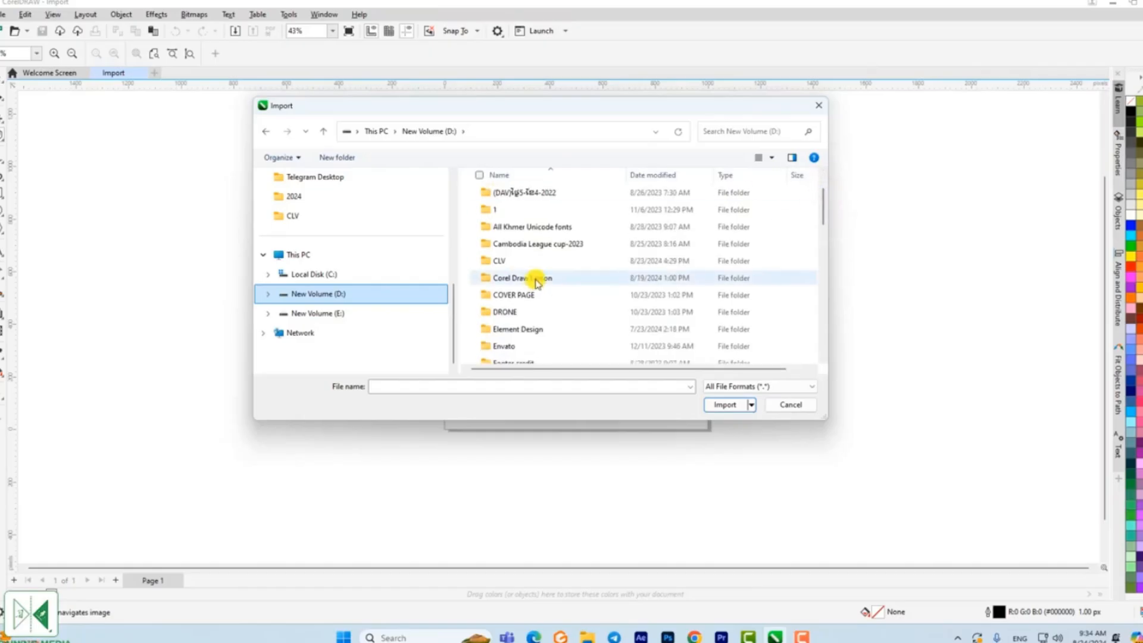
{"action": "double_click", "coordinate": [531, 278]}
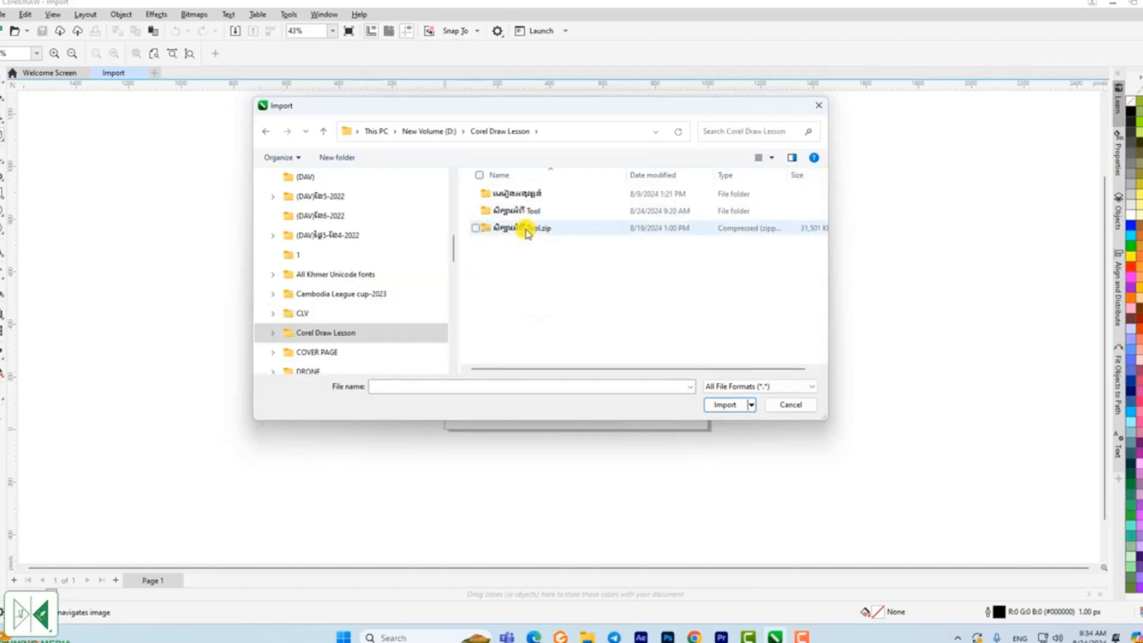
{"action": "double_click", "coordinate": [518, 212]}
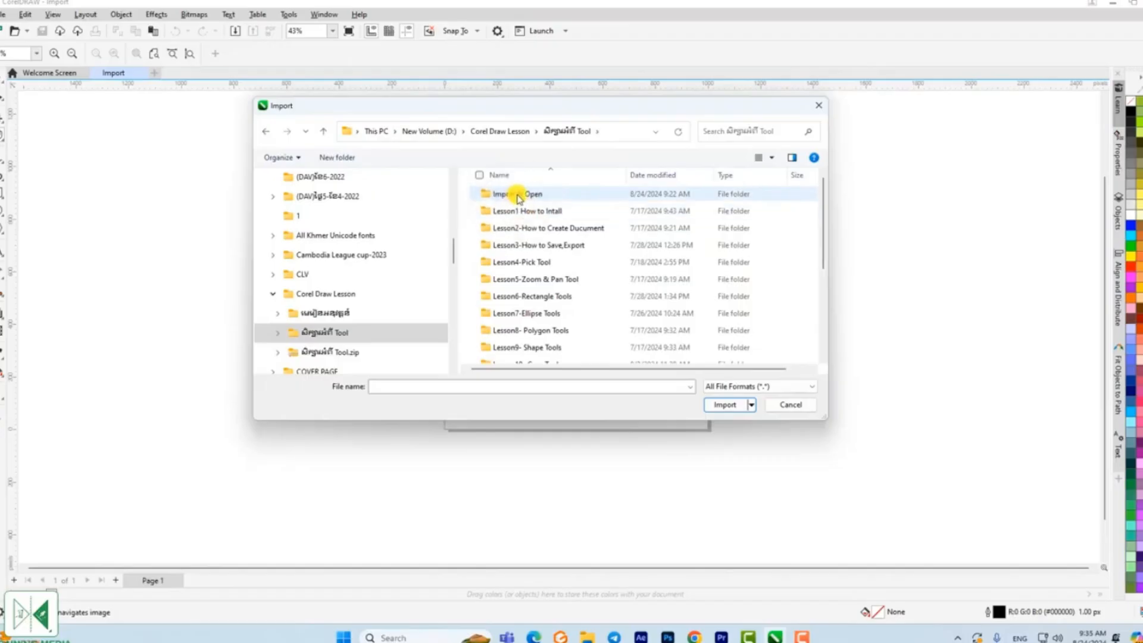
{"action": "double_click", "coordinate": [532, 195]}
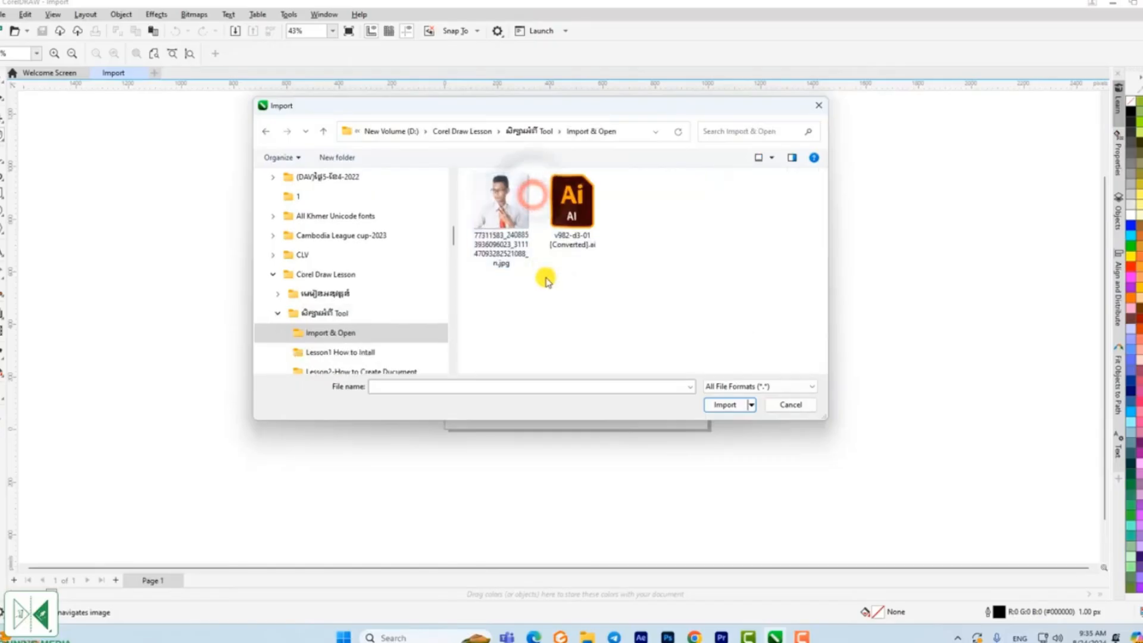
{"action": "left_click_drag", "start_coordinate": [585, 105], "coordinate": [641, 127]}
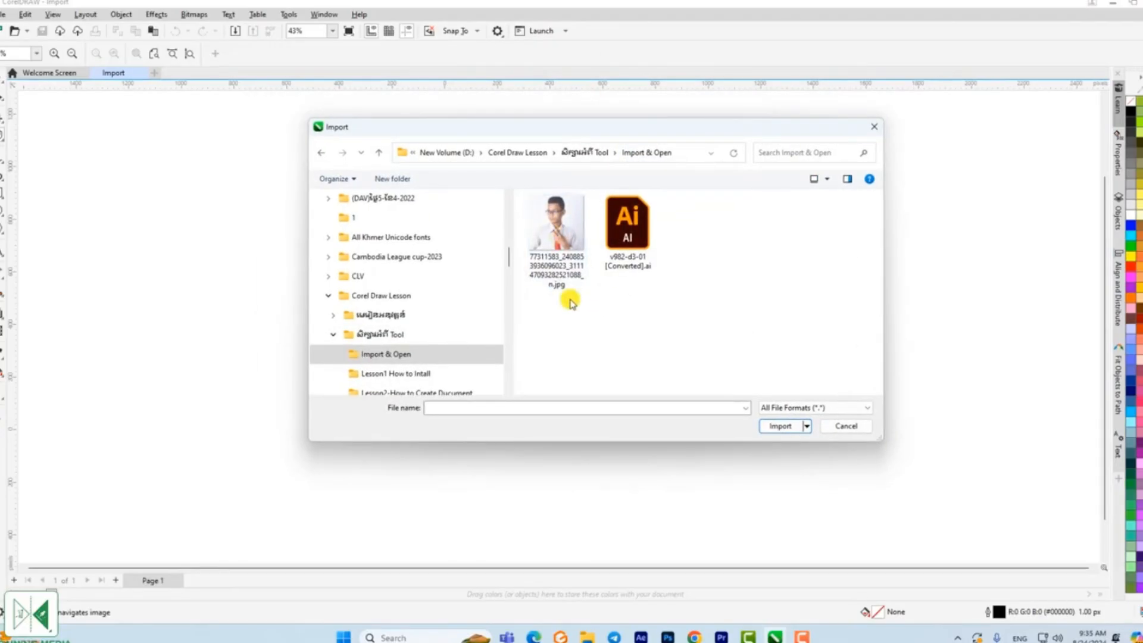
{"action": "left_click", "coordinate": [555, 219]}
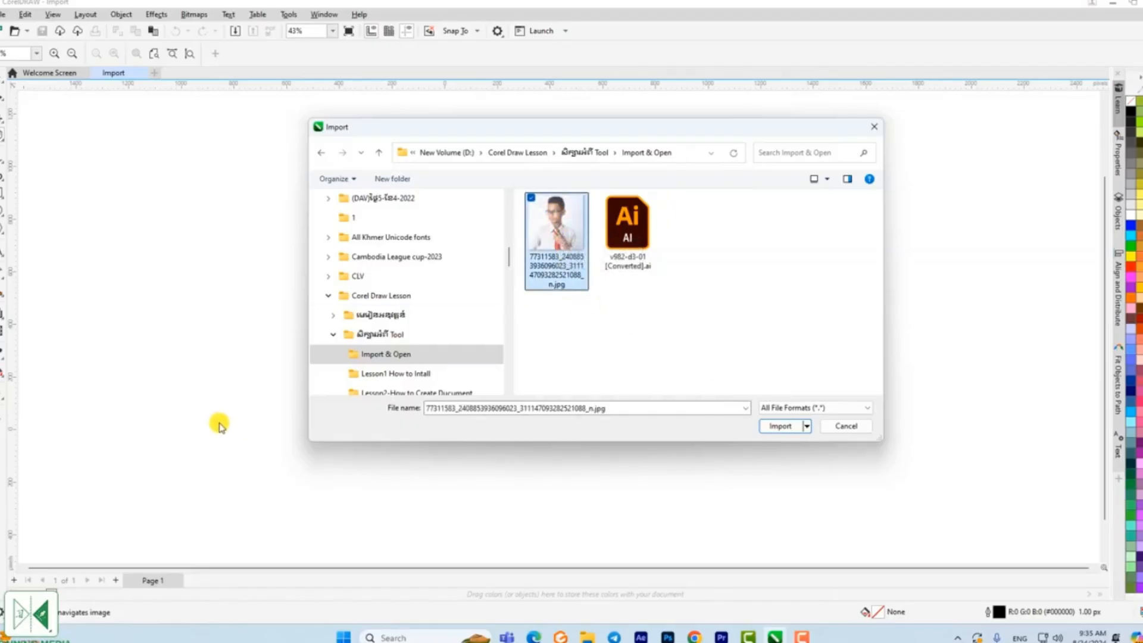
{"action": "left_click", "coordinate": [874, 129]}
- Import the portrait JPG from the Import & Open folder inside Corel Draw Lesson on drive D
{"action": "left_click", "coordinate": [3, 14]}
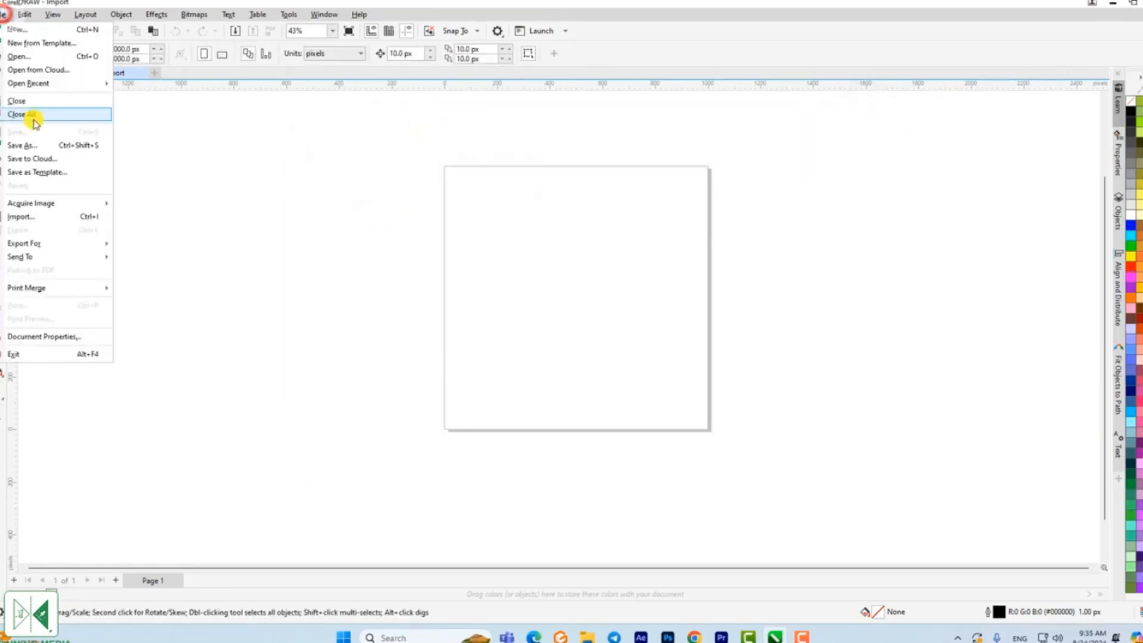
{"action": "left_click", "coordinate": [40, 217]}
{"action": "scroll", "coordinate": [480, 295], "scroll_direction": "down", "scroll_amount": 5}
{"action": "left_click", "coordinate": [396, 314]}
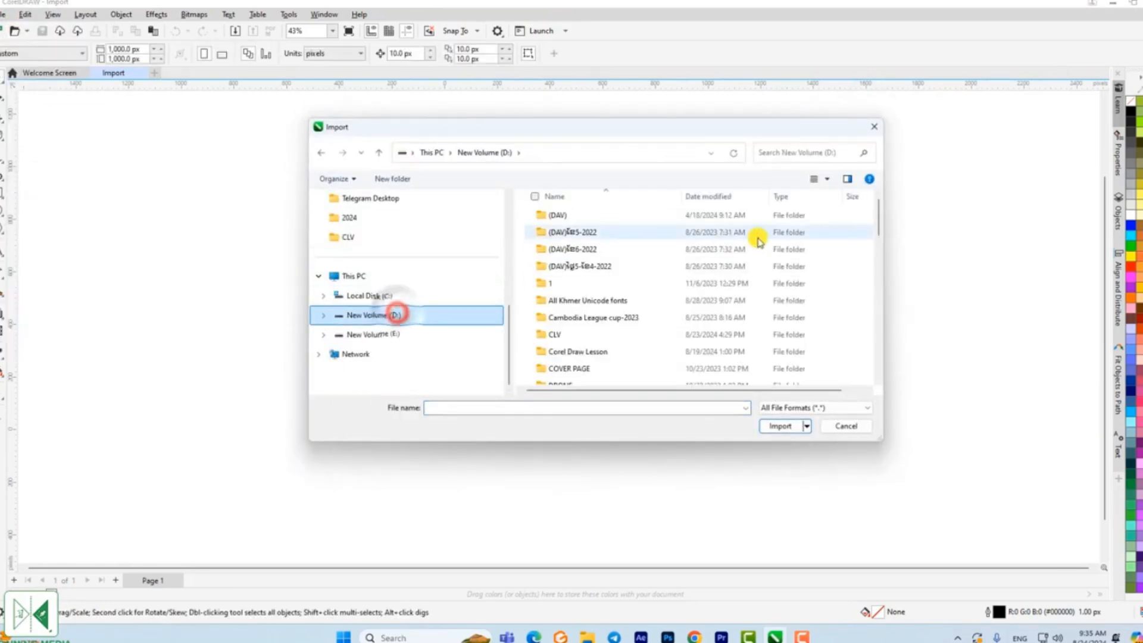
{"action": "left_click_drag", "start_coordinate": [880, 212], "coordinate": [880, 218]}
{"action": "double_click", "coordinate": [615, 248]}
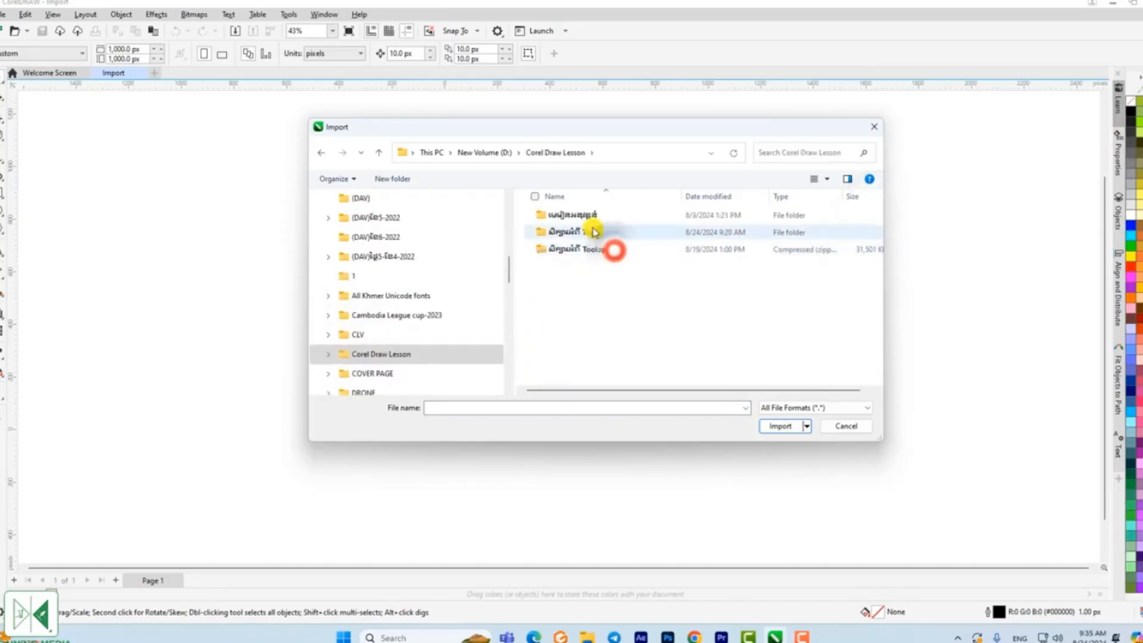
{"action": "double_click", "coordinate": [593, 232]}
{"action": "double_click", "coordinate": [586, 219]}
{"action": "left_click", "coordinate": [581, 216]}
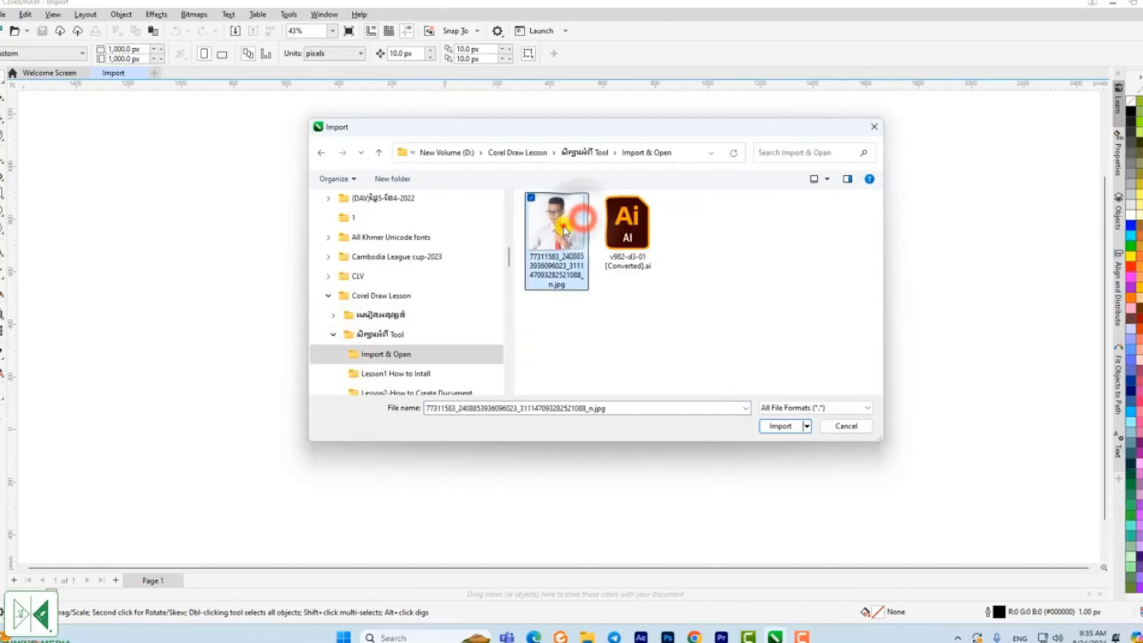
{"action": "left_click", "coordinate": [779, 426]}
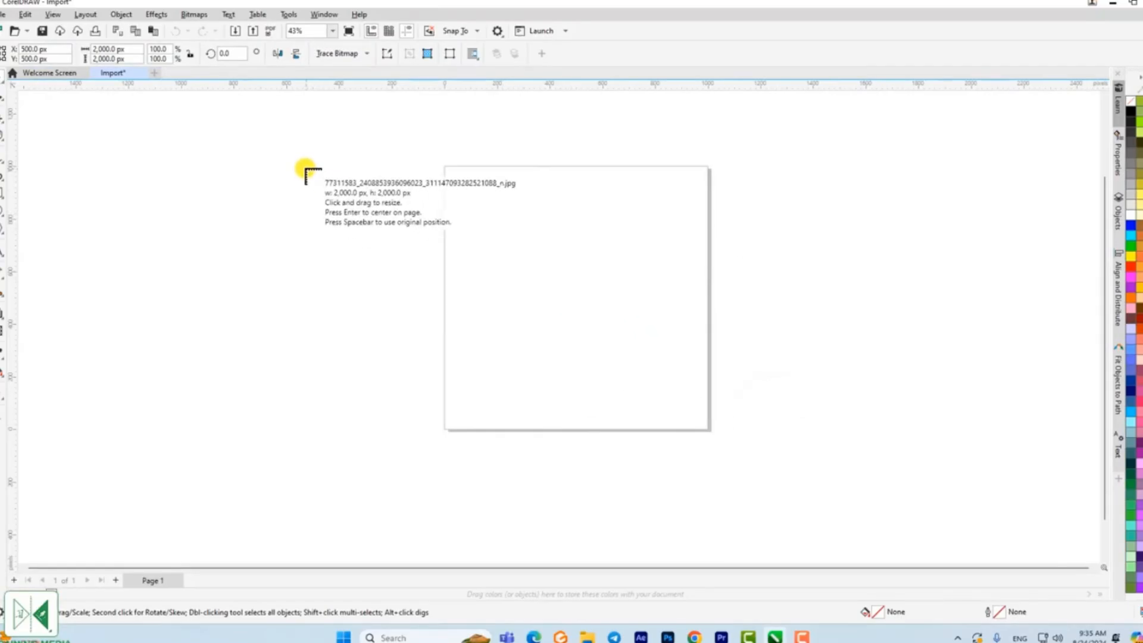
- Place the imported portrait at about 592 px square and move it near the middle of the page
{"action": "left_click_drag", "start_coordinate": [273, 160], "coordinate": [435, 364]}
{"action": "left_click_drag", "start_coordinate": [388, 245], "coordinate": [612, 270]}
{"action": "left_click", "coordinate": [3, 79]}
{"action": "left_click", "coordinate": [27, 86]}
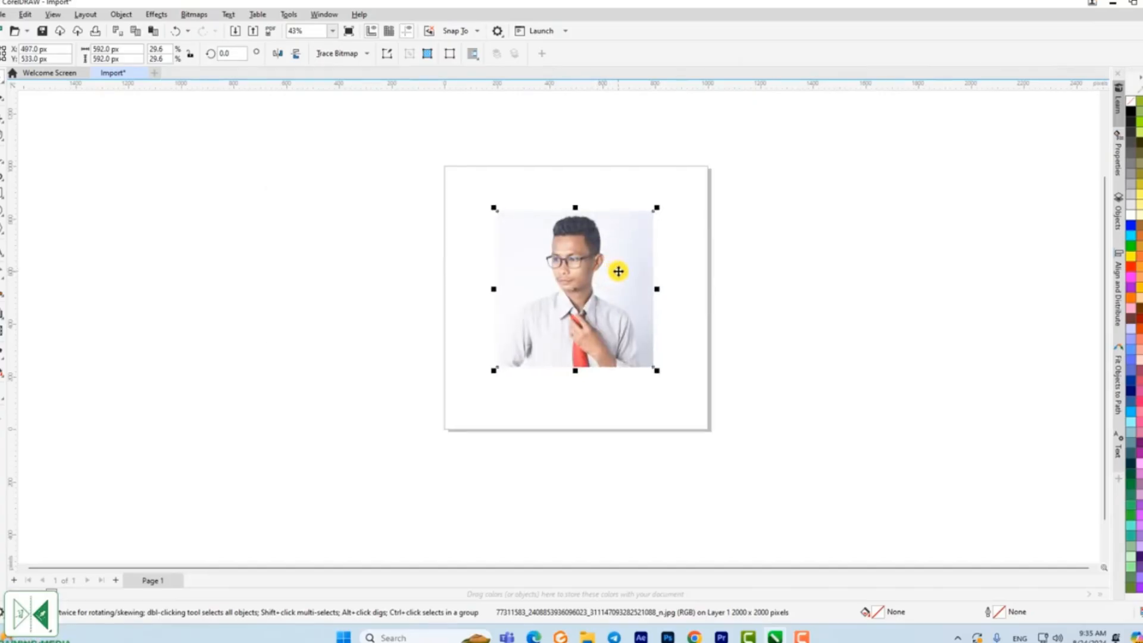
- Practise scaling the portrait proportionally from its corners, finishing at about 703 px square within the page
{"action": "scroll", "coordinate": [618, 271], "scroll_direction": "down", "scroll_amount": 1}
{"action": "scroll", "coordinate": [618, 271], "scroll_direction": "up", "scroll_amount": 2}
{"action": "scroll", "coordinate": [618, 271], "scroll_direction": "down", "scroll_amount": 2}
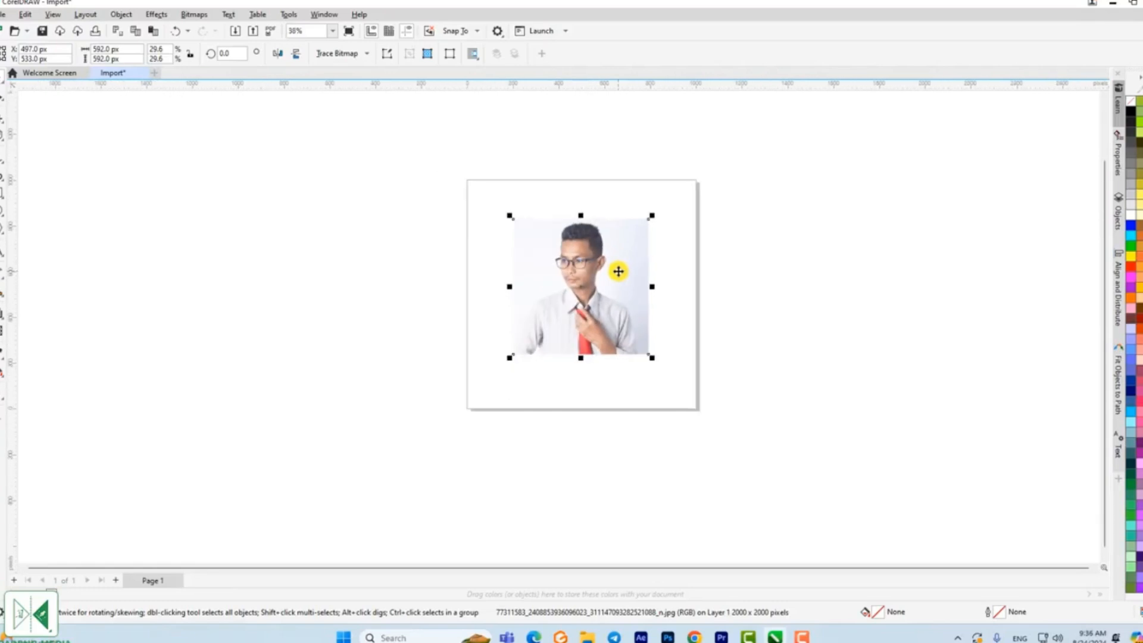
{"action": "scroll", "coordinate": [618, 271], "scroll_direction": "up", "scroll_amount": 1}
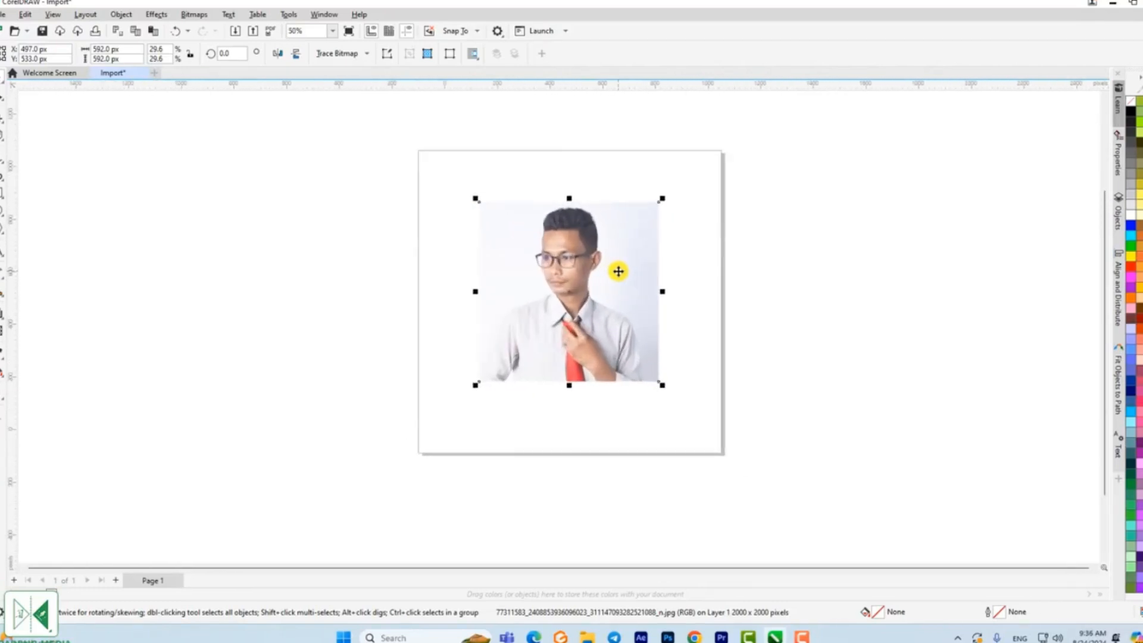
{"action": "scroll", "coordinate": [617, 271], "scroll_direction": "up", "scroll_amount": 1}
{"action": "scroll", "coordinate": [606, 289], "scroll_direction": "down", "scroll_amount": 1}
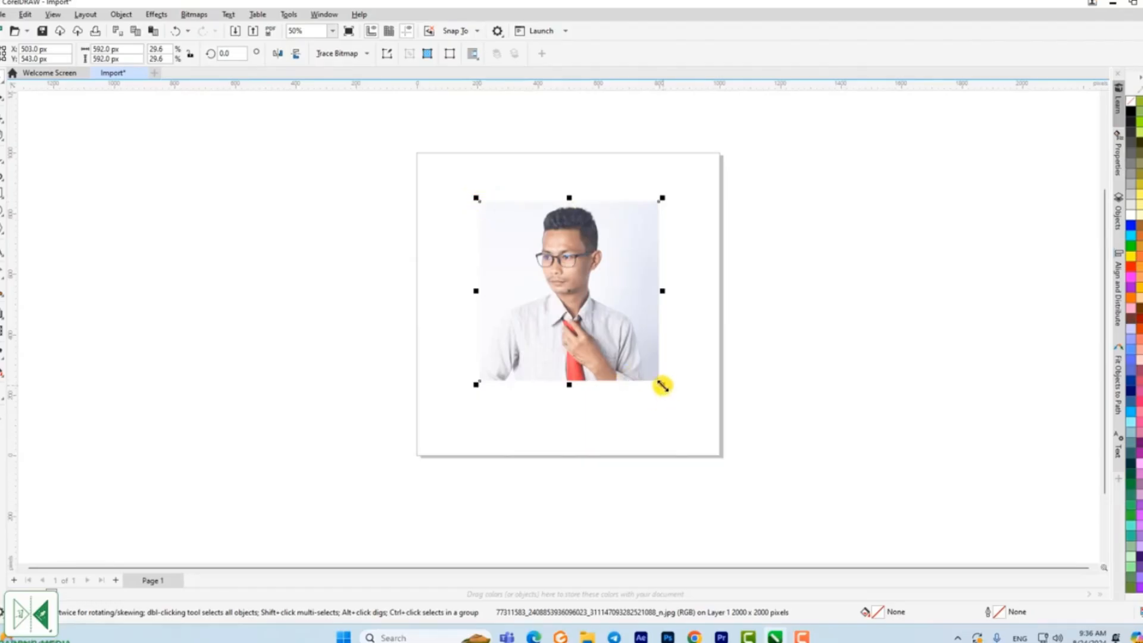
{"action": "left_click_drag", "start_coordinate": [662, 385], "coordinate": [584, 344]}
{"action": "left_click_drag", "start_coordinate": [583, 305], "coordinate": [691, 411]}
{"action": "left_click_drag", "start_coordinate": [478, 206], "coordinate": [455, 176]}
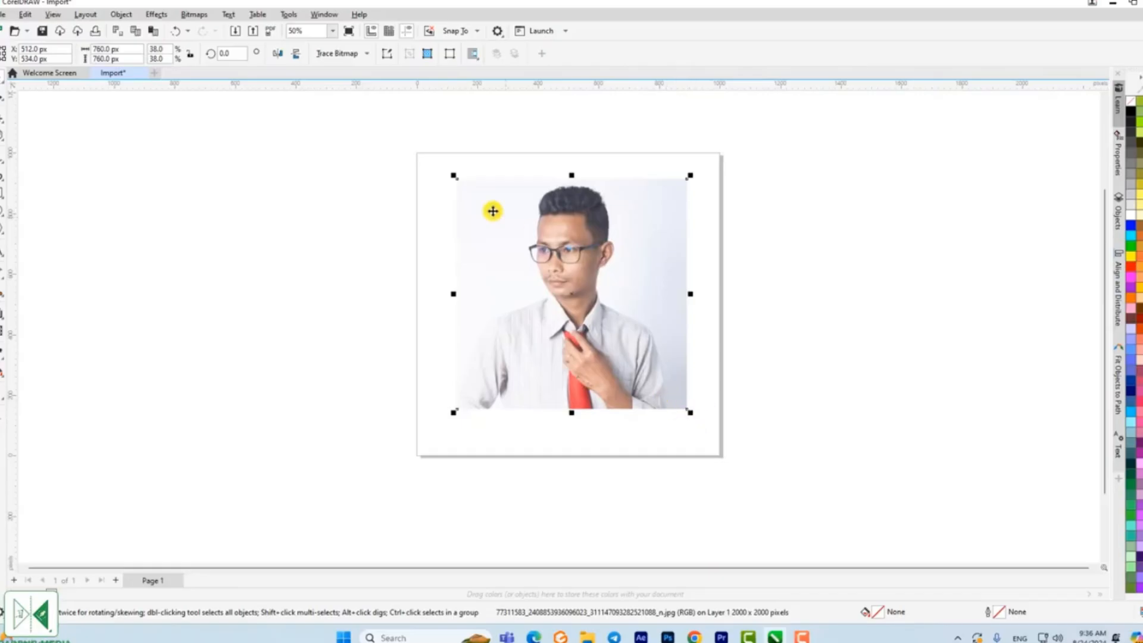
{"action": "mouse_move", "coordinate": [690, 417]}
{"action": "left_mouse_down"}
{"action": "mouse_move", "coordinate": [648, 377]}
{"action": "mouse_move", "coordinate": [702, 426]}
{"action": "mouse_move", "coordinate": [613, 352]}
{"action": "mouse_move", "coordinate": [694, 434]}
{"action": "mouse_move", "coordinate": [696, 424]}
{"action": "left_mouse_up"}
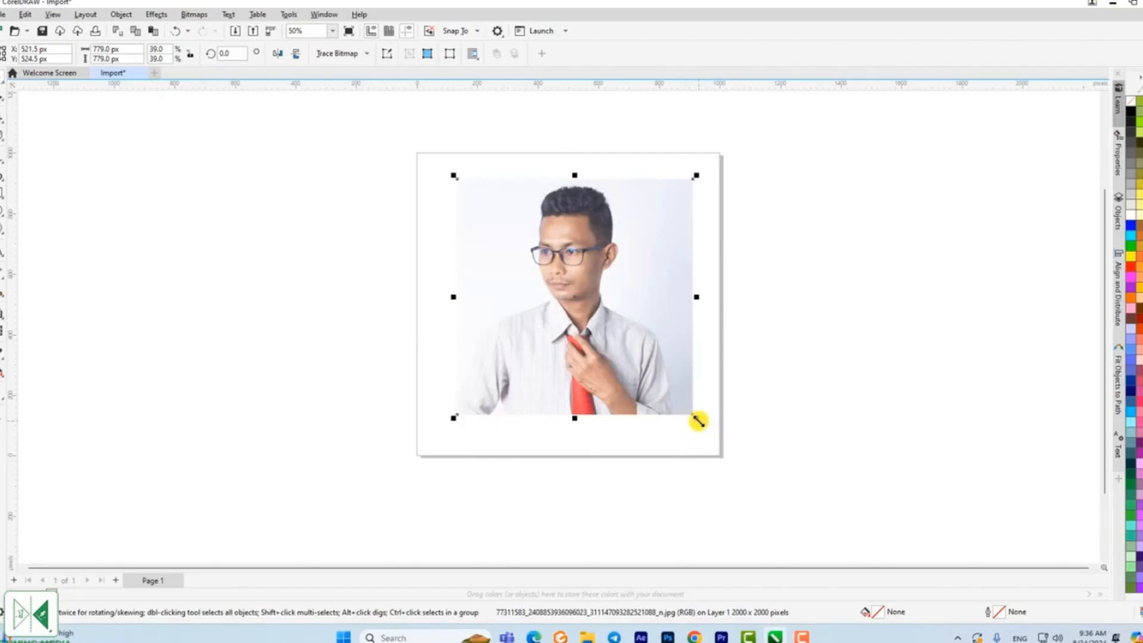
{"action": "mouse_move", "coordinate": [697, 421]}
{"action": "left_mouse_down"}
{"action": "mouse_move", "coordinate": [758, 466]}
{"action": "mouse_move", "coordinate": [684, 408]}
{"action": "left_mouse_up"}
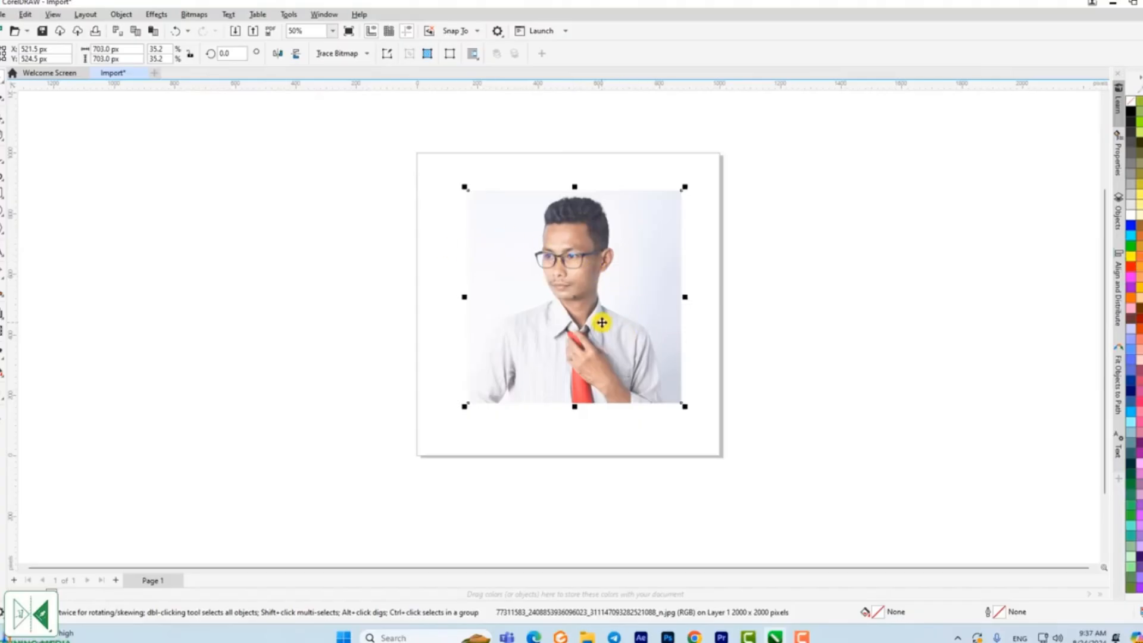
- Deselect the portrait and try to open the portrait JPG from the Import & Open folder as a drawing
{"action": "left_click", "coordinate": [3, 14]}
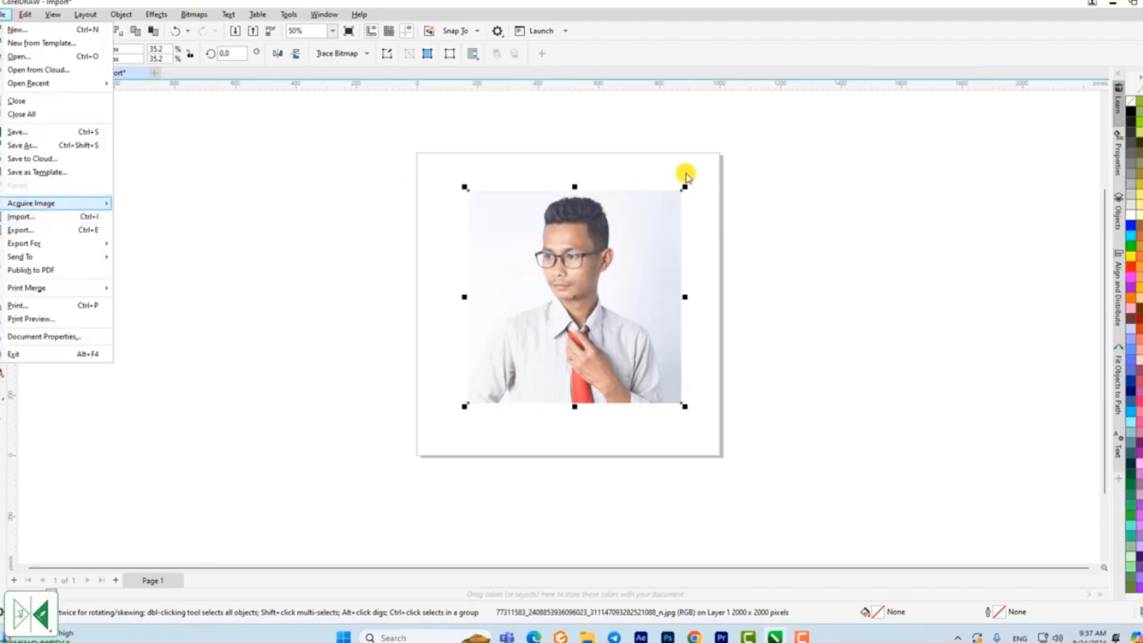
{"action": "left_click", "coordinate": [800, 166]}
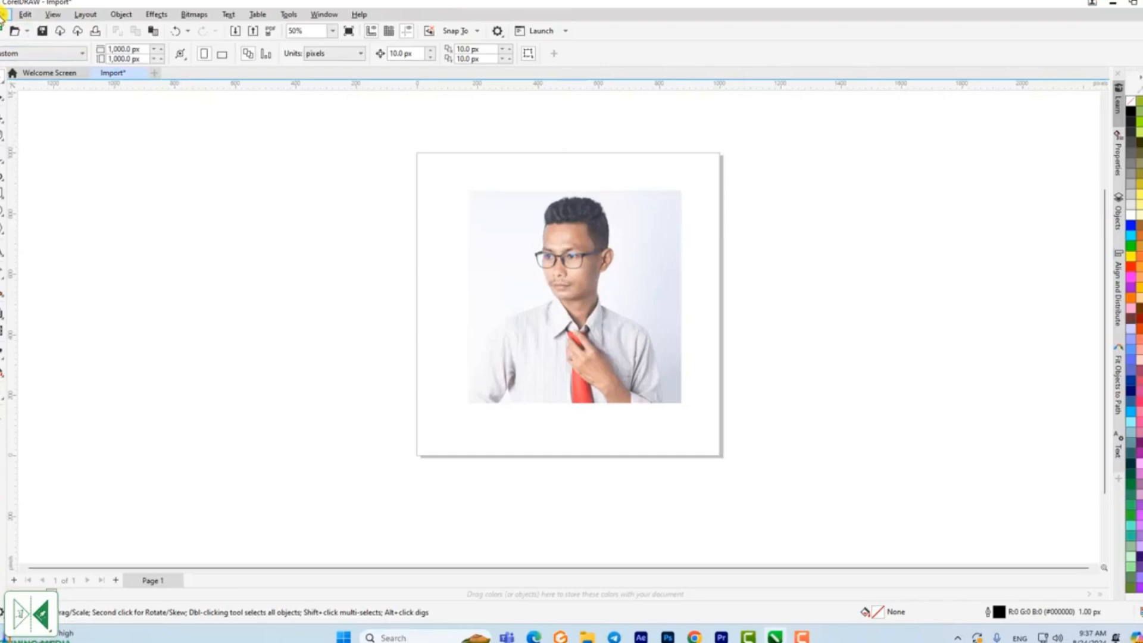
{"action": "left_click", "coordinate": [3, 15]}
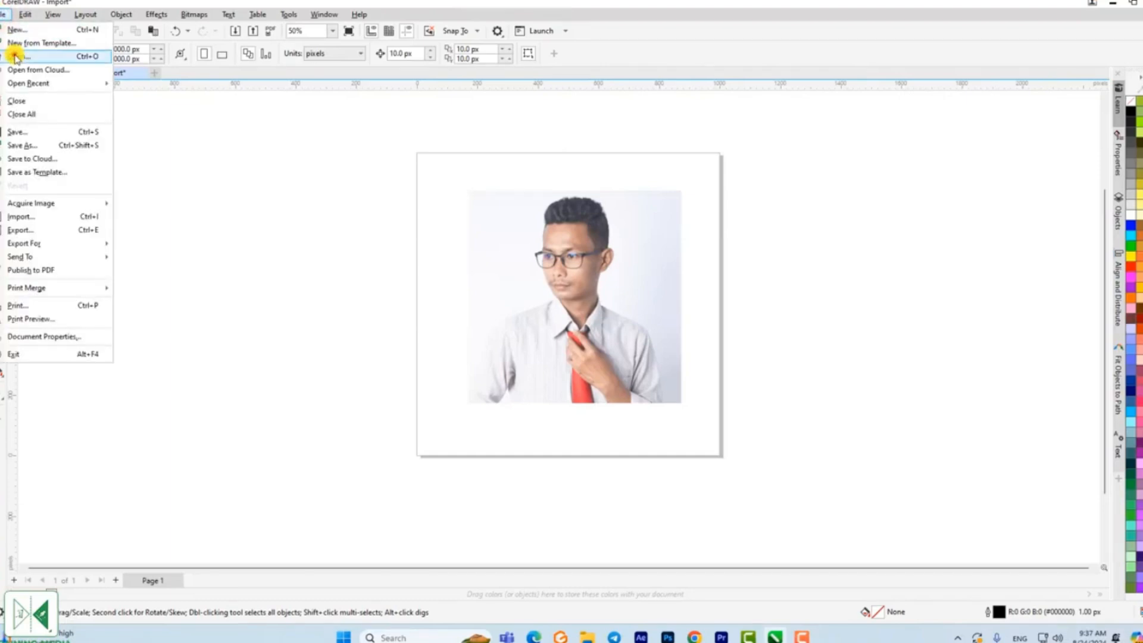
{"action": "left_click", "coordinate": [14, 57]}
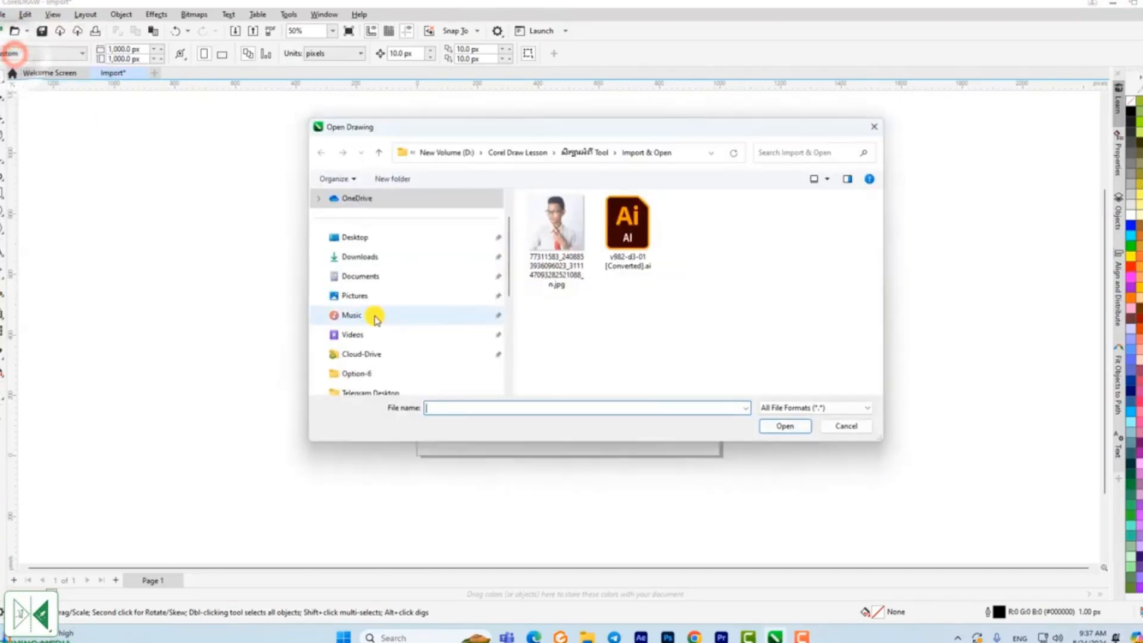
{"action": "left_click", "coordinate": [640, 238]}
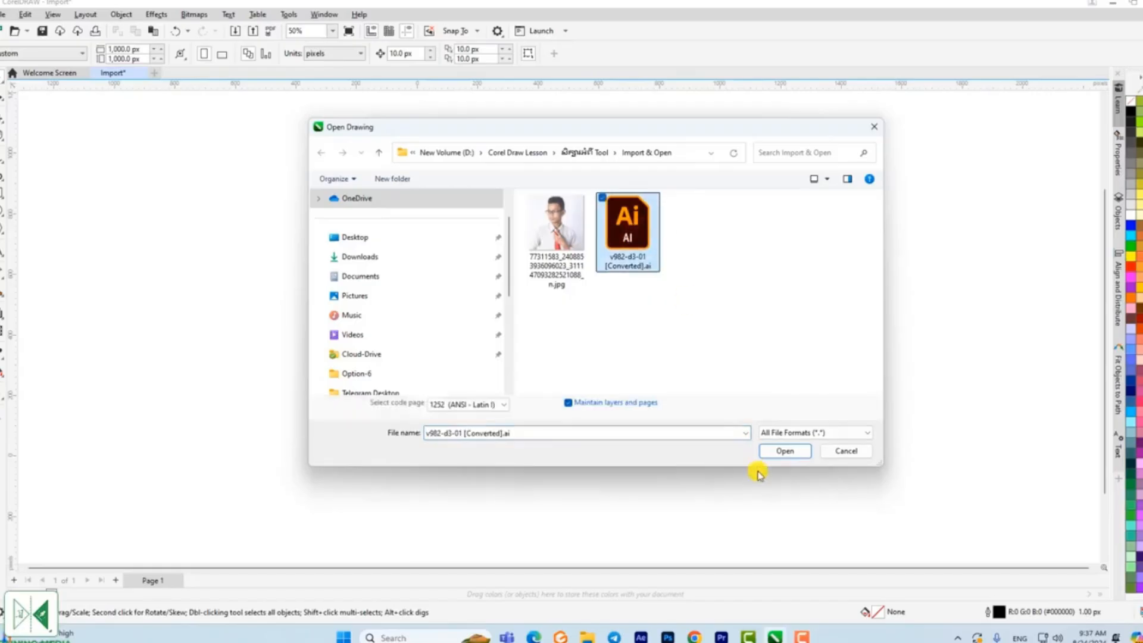
{"action": "left_click", "coordinate": [566, 227]}
{"action": "left_click", "coordinate": [785, 426]}
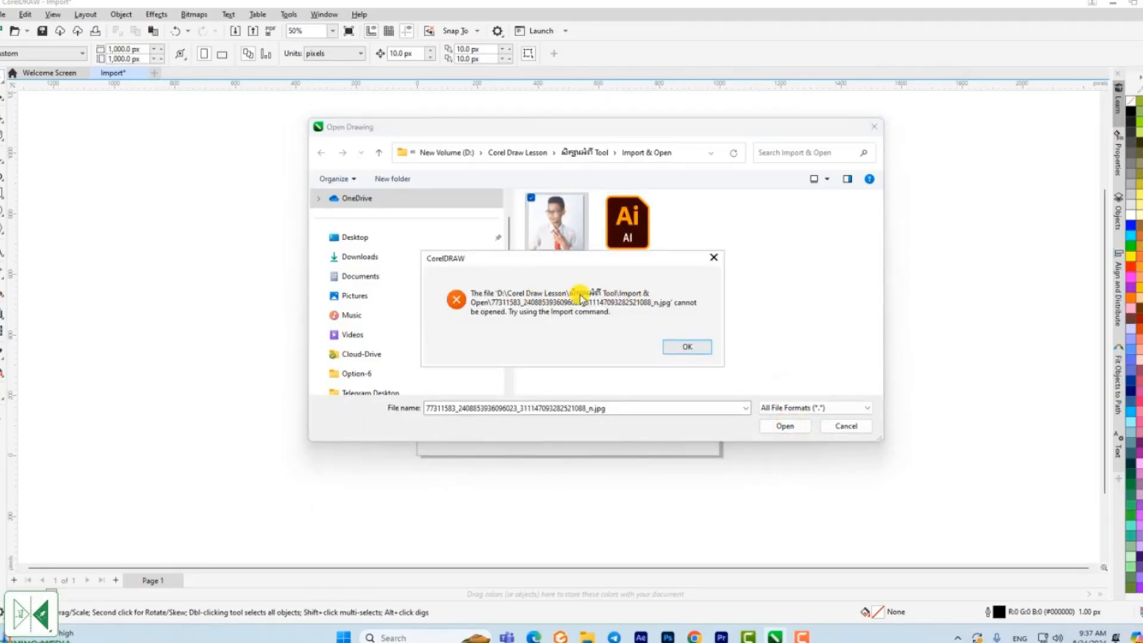
{"action": "left_click", "coordinate": [714, 259]}
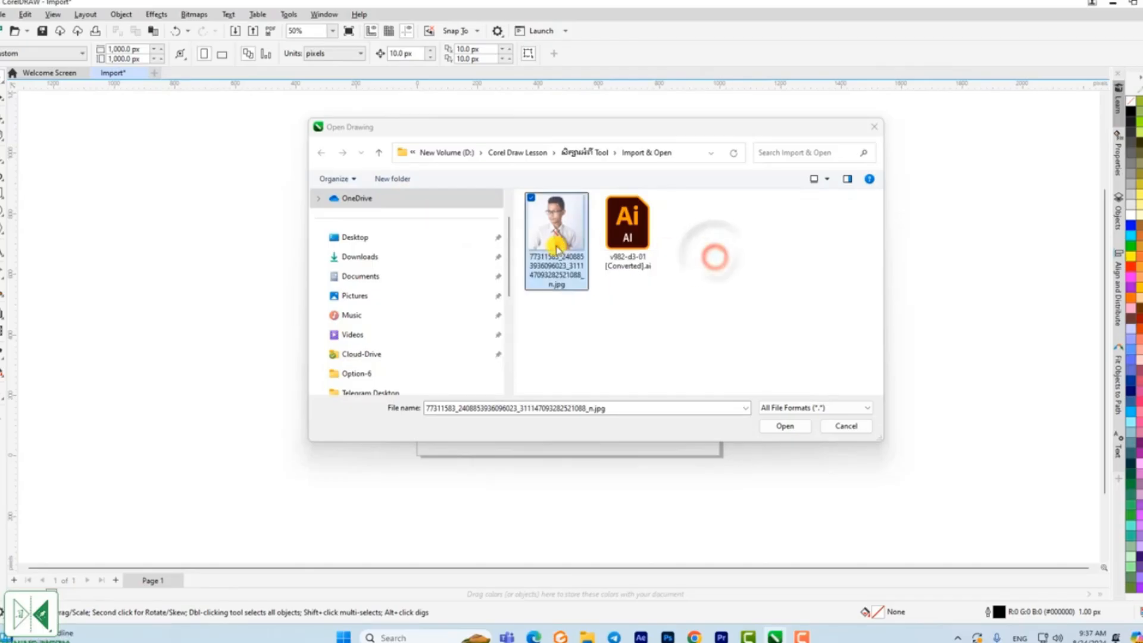
- Open v982-d3-01 [Converted].ai as a drawing, importing its text as curves, and show the whole page
{"action": "left_click", "coordinate": [631, 241]}
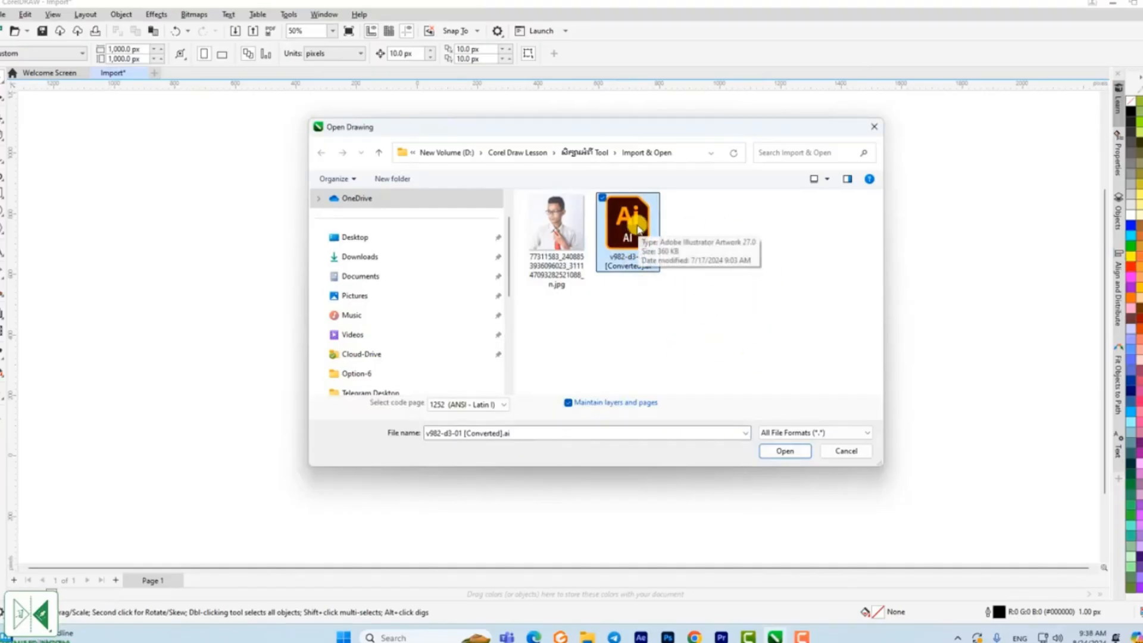
{"action": "left_click", "coordinate": [778, 450]}
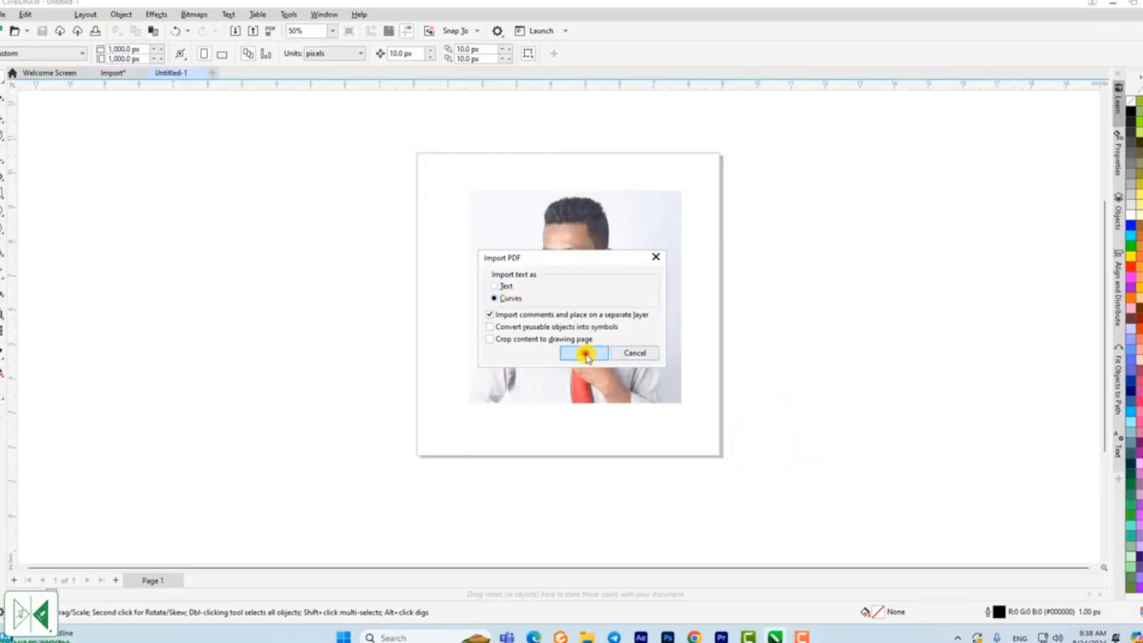
{"action": "left_click", "coordinate": [586, 354]}
{"action": "scroll", "coordinate": [756, 317], "scroll_direction": "down", "scroll_amount": 3}
{"action": "scroll", "coordinate": [746, 277], "scroll_direction": "down", "scroll_amount": 1}
{"action": "scroll", "coordinate": [690, 262], "scroll_direction": "down", "scroll_amount": 1}
{"action": "scroll", "coordinate": [689, 253], "scroll_direction": "up", "scroll_amount": 1}
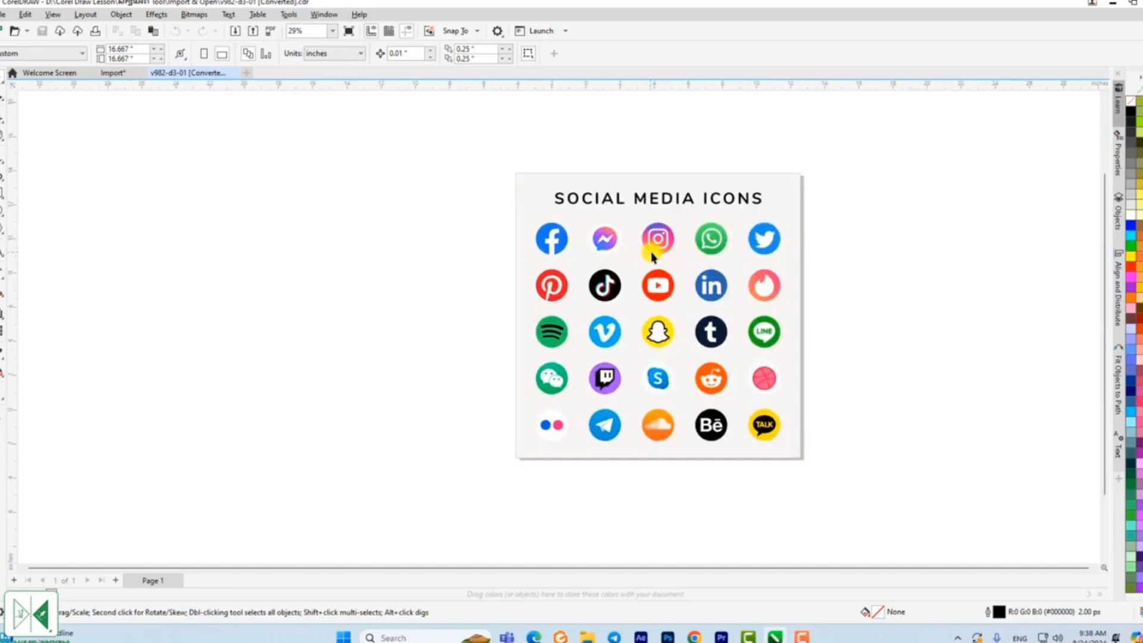
- Move the light gray background square off the page, beside the social media icons
{"action": "left_click_drag", "start_coordinate": [700, 257], "coordinate": [447, 252]}
{"action": "left_click", "coordinate": [781, 251]}
{"action": "left_click", "coordinate": [857, 273]}
{"action": "left_click", "coordinate": [893, 214]}
{"action": "left_click_drag", "start_coordinate": [535, 159], "coordinate": [768, 214]}
{"action": "left_click_drag", "start_coordinate": [403, 248], "coordinate": [438, 245]}
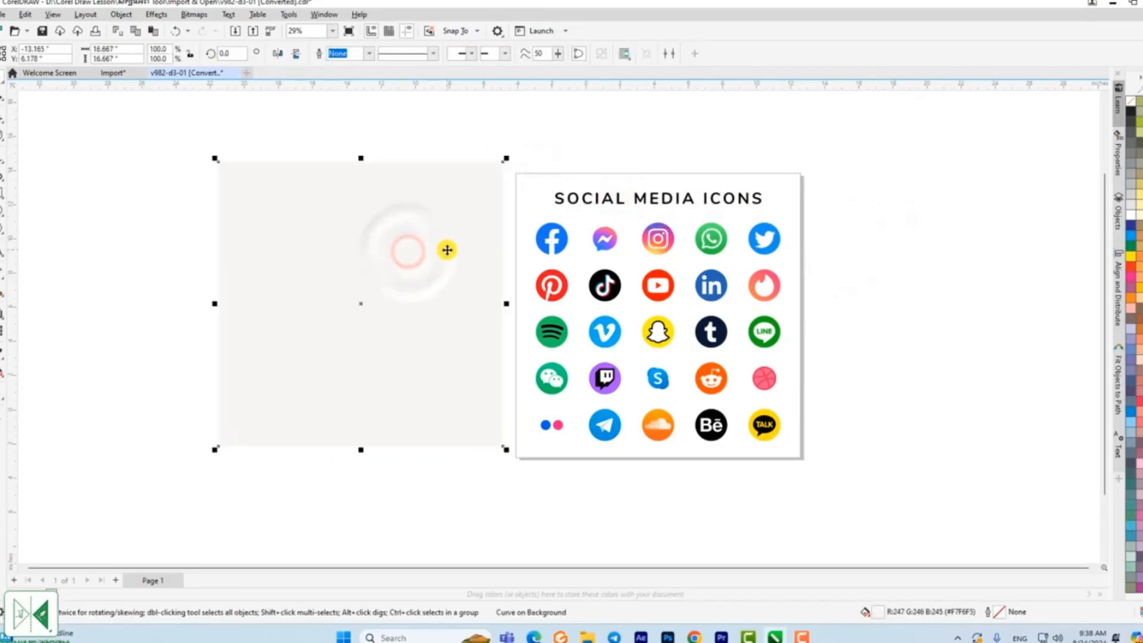
- Undo the background square's move and close v982-d3-01 [Converted] without saving the changes
{"action": "key", "text": "ctrl+z"}
{"action": "left_click_drag", "start_coordinate": [477, 141], "coordinate": [681, 237]}
{"action": "left_click", "coordinate": [234, 72]}
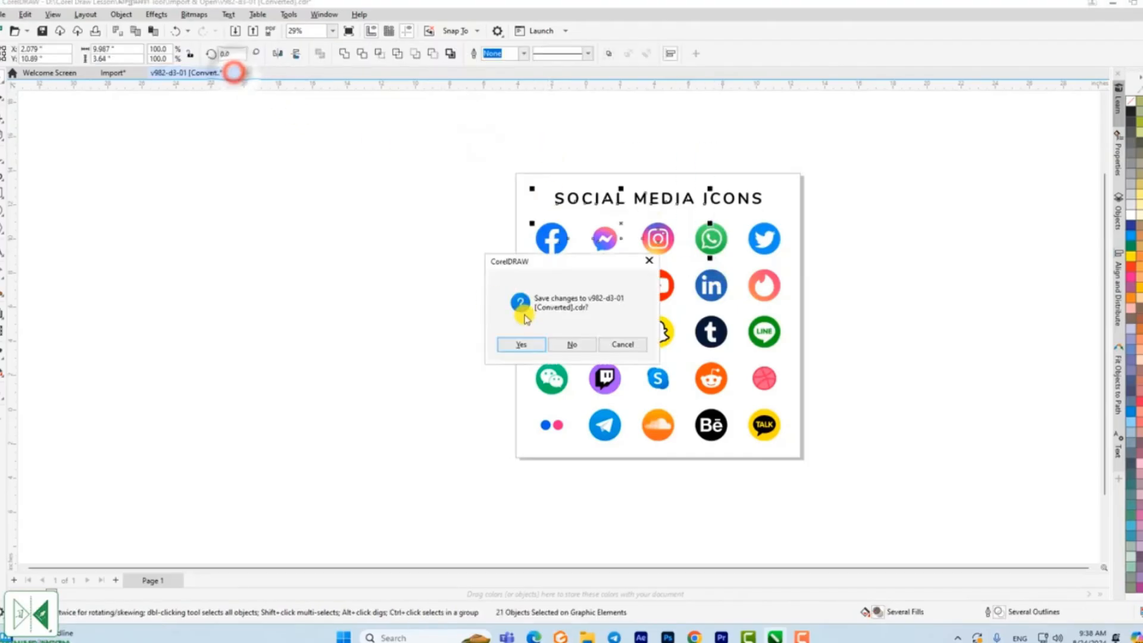
{"action": "left_click", "coordinate": [576, 345]}
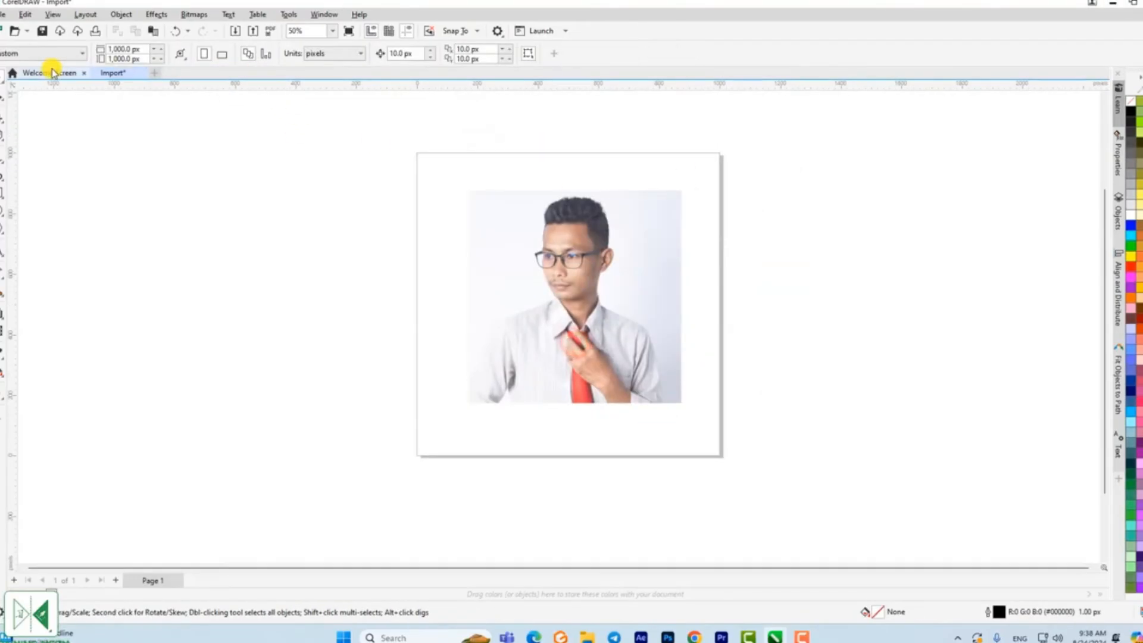
- Delete the portrait from the Import drawing and bring the portrait JPG in again straight from the Import & Open folder in File Explorer
{"action": "left_click", "coordinate": [592, 306]}
{"action": "key", "text": "Delete"}
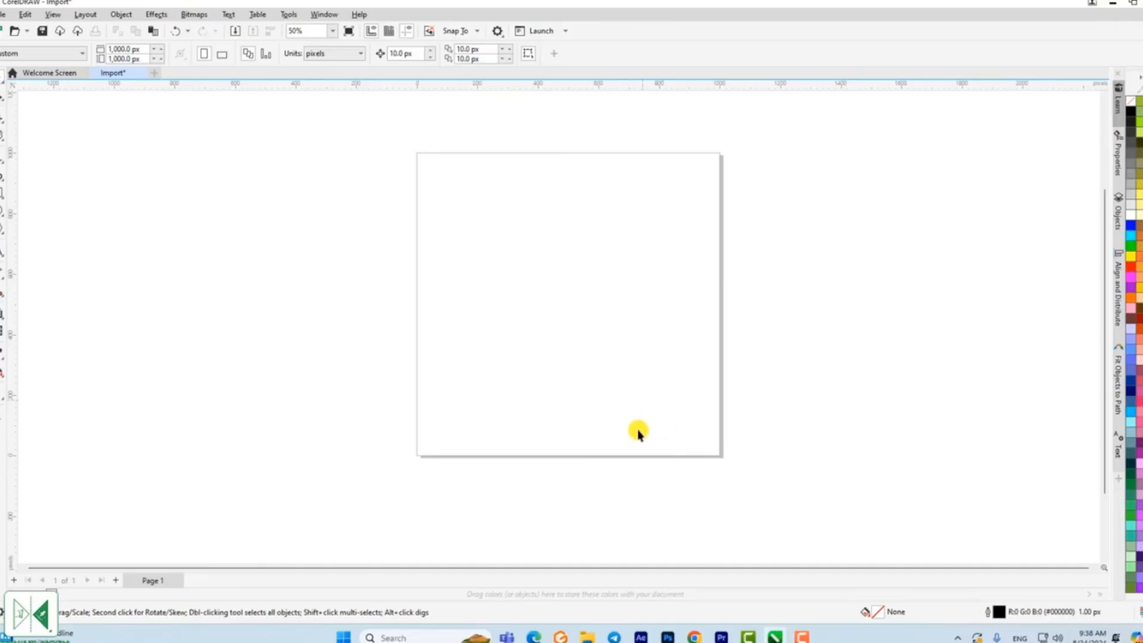
{"action": "left_click", "coordinate": [588, 640]}
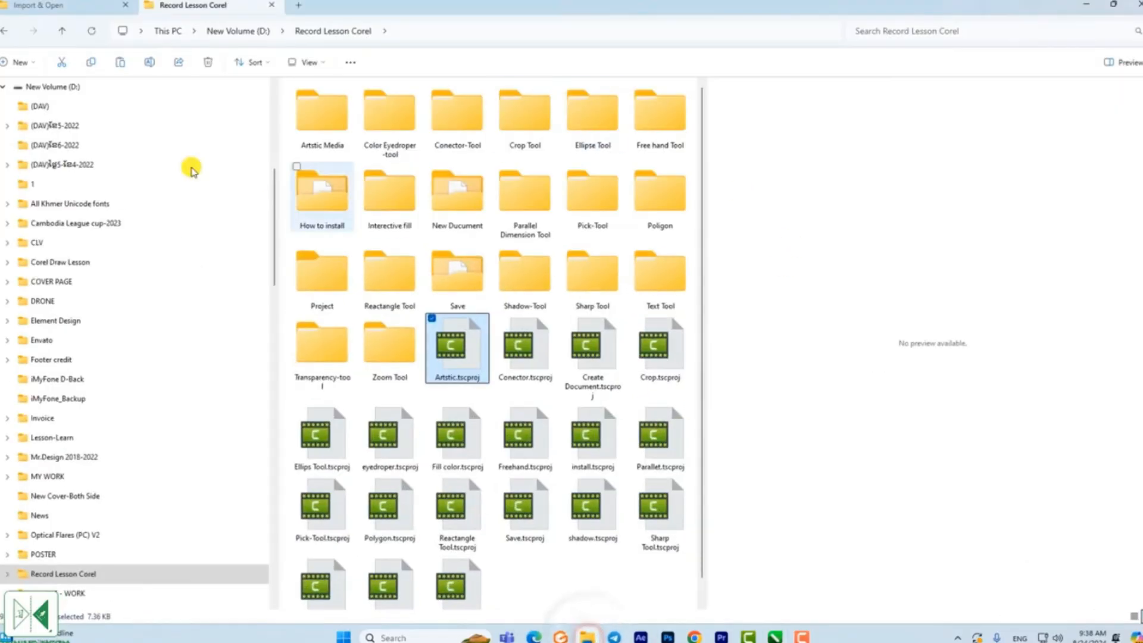
{"action": "left_click", "coordinate": [74, 6]}
{"action": "left_click_drag", "start_coordinate": [806, 7], "coordinate": [781, 178]}
{"action": "left_click", "coordinate": [673, 286]}
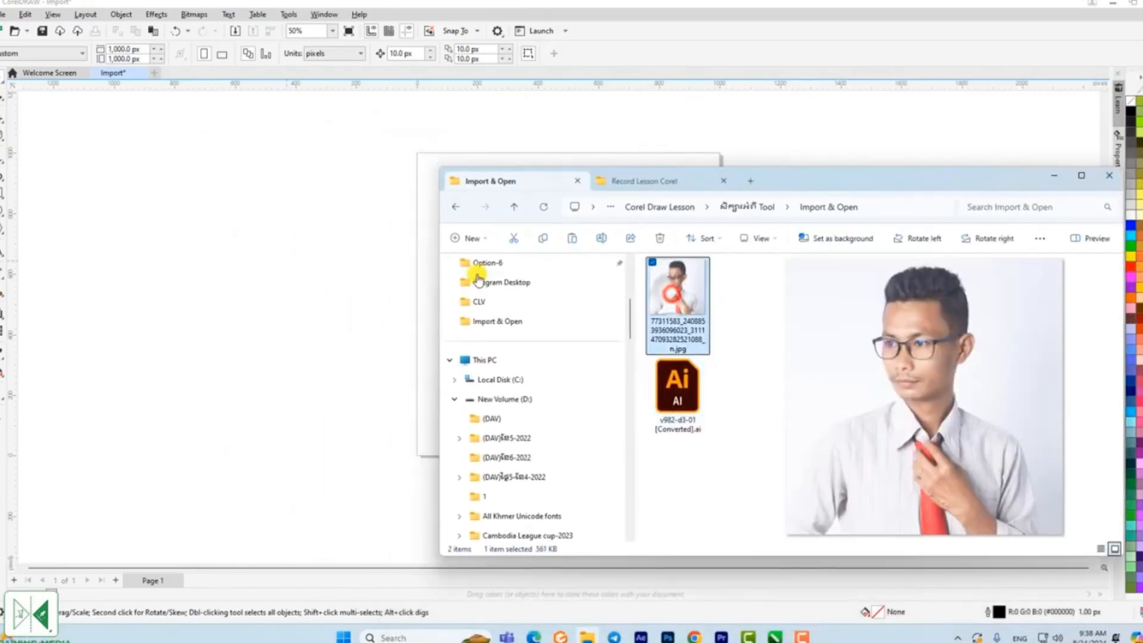
{"action": "left_click_drag", "start_coordinate": [673, 286], "coordinate": [350, 264]}
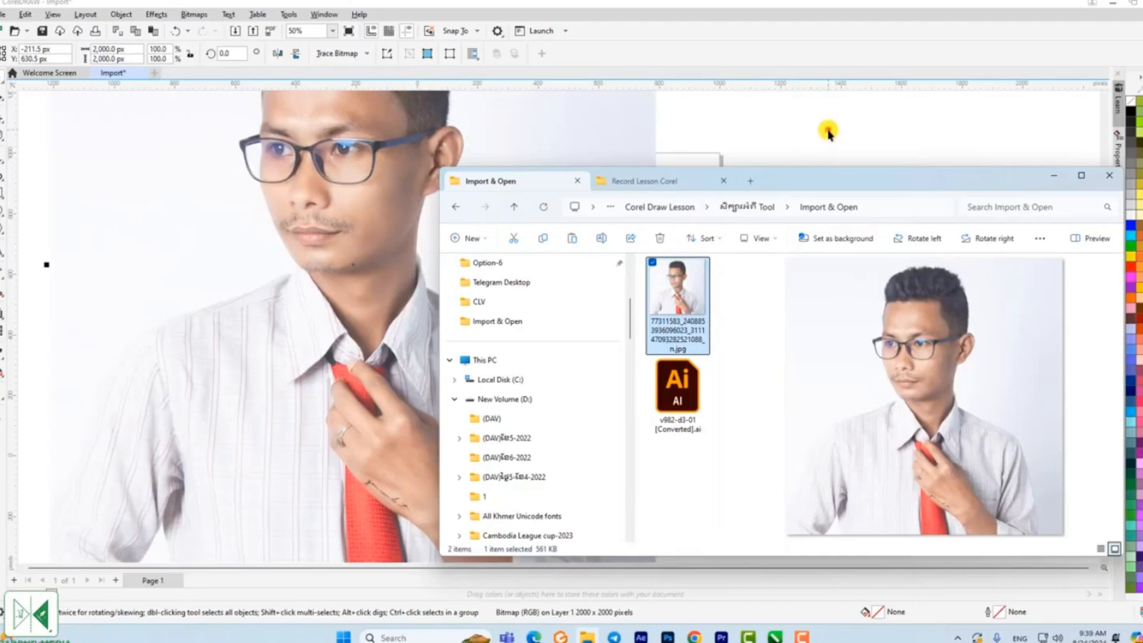
- Scale the imported portrait down proportionally to about 1,142 px square, keeping it partly over the page's edge
{"action": "left_click", "coordinate": [827, 131]}
{"action": "scroll", "coordinate": [638, 276], "scroll_direction": "down", "scroll_amount": 3}
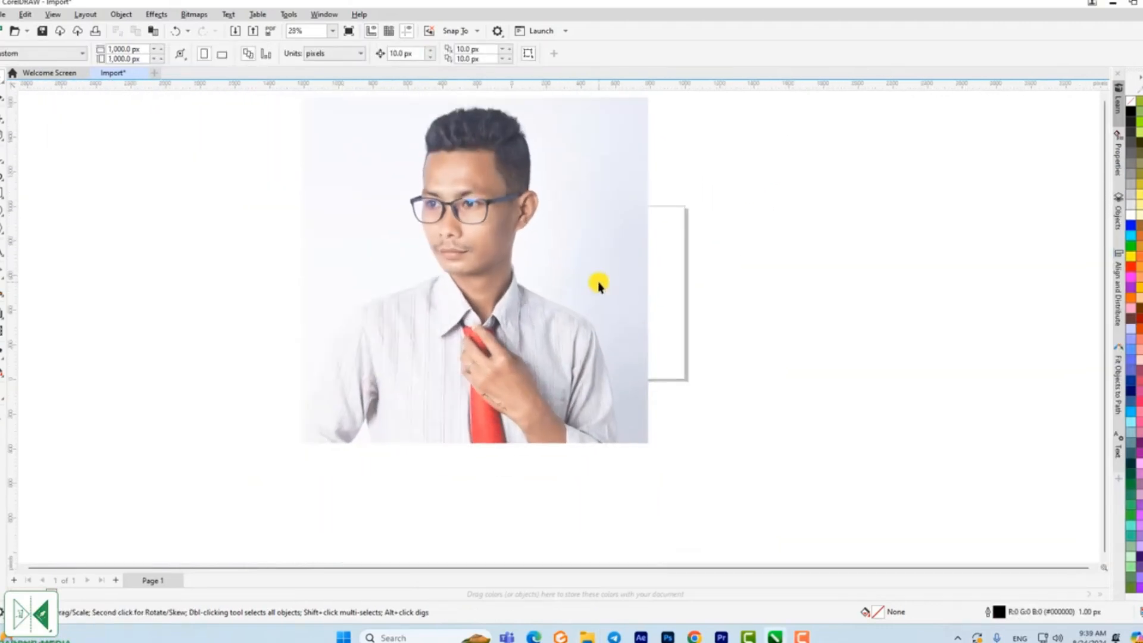
{"action": "left_click", "coordinate": [599, 286]}
{"action": "scroll", "coordinate": [749, 281], "scroll_direction": "down", "scroll_amount": 2}
{"action": "scroll", "coordinate": [750, 280], "scroll_direction": "up", "scroll_amount": 2}
{"action": "scroll", "coordinate": [751, 279], "scroll_direction": "down", "scroll_amount": 1}
{"action": "left_click_drag", "start_coordinate": [603, 275], "coordinate": [646, 301]}
{"action": "left_click_drag", "start_coordinate": [710, 430], "coordinate": [594, 315]}
{"action": "left_click_drag", "start_coordinate": [533, 242], "coordinate": [525, 286]}
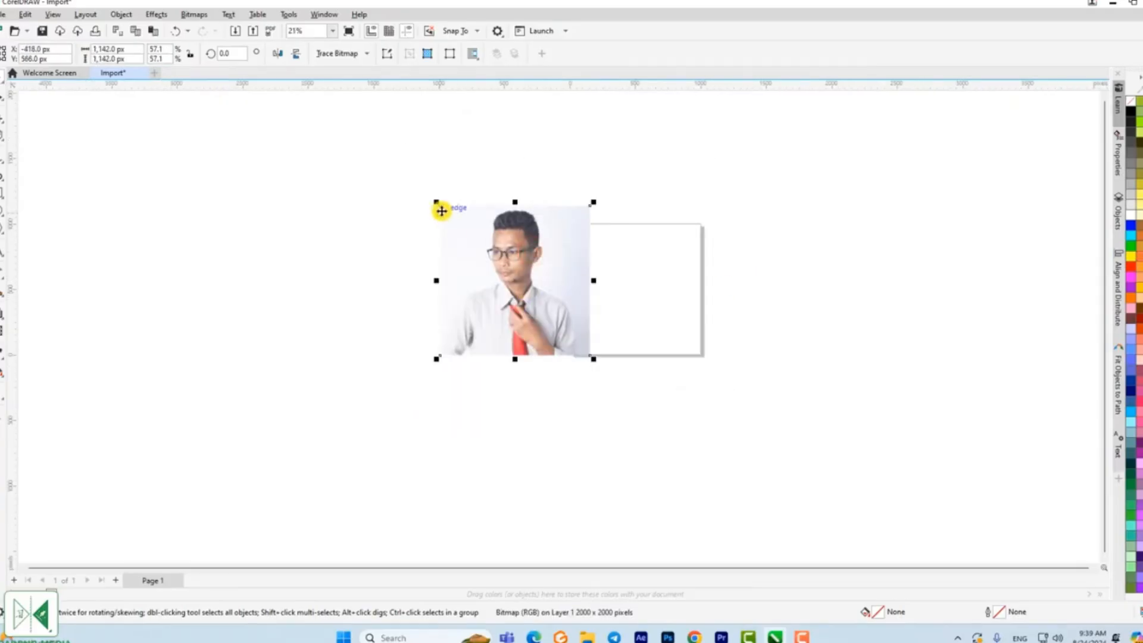
- Shrink the portrait proportionally to about 525 px square and place it beside the page
{"action": "left_click_drag", "start_coordinate": [435, 201], "coordinate": [502, 268]}
{"action": "left_click_drag", "start_coordinate": [566, 322], "coordinate": [505, 282]}
{"action": "left_click", "coordinate": [743, 319]}
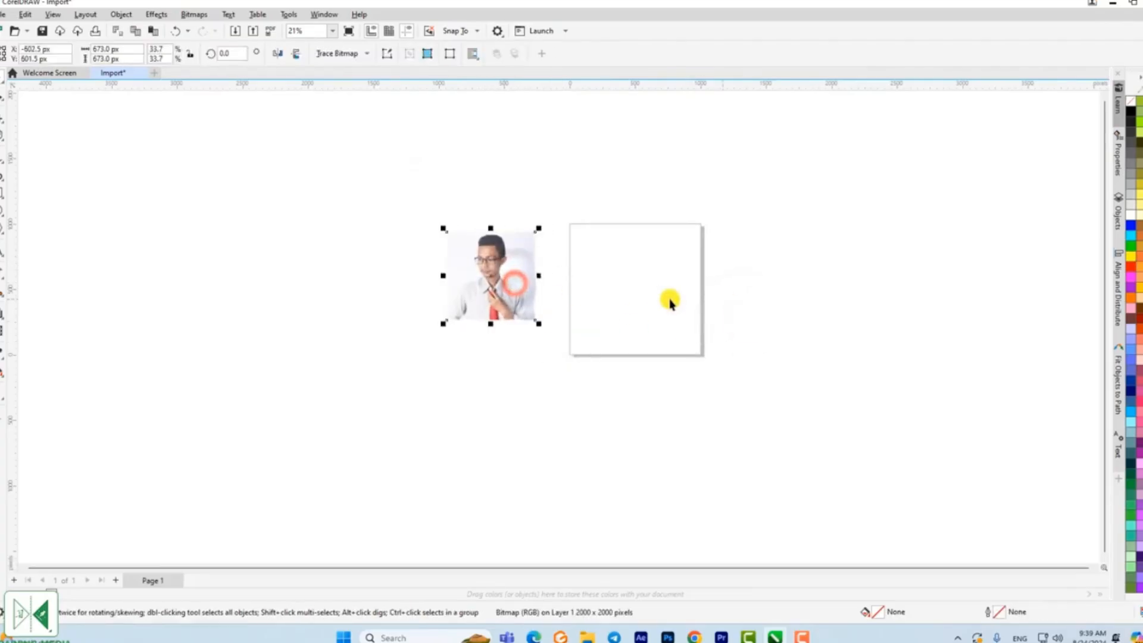
{"action": "left_click", "coordinate": [538, 322]}
{"action": "mouse_move", "coordinate": [447, 233]}
{"action": "left_mouse_down"}
{"action": "mouse_move", "coordinate": [433, 219]}
{"action": "mouse_move", "coordinate": [457, 241]}
{"action": "left_mouse_up"}
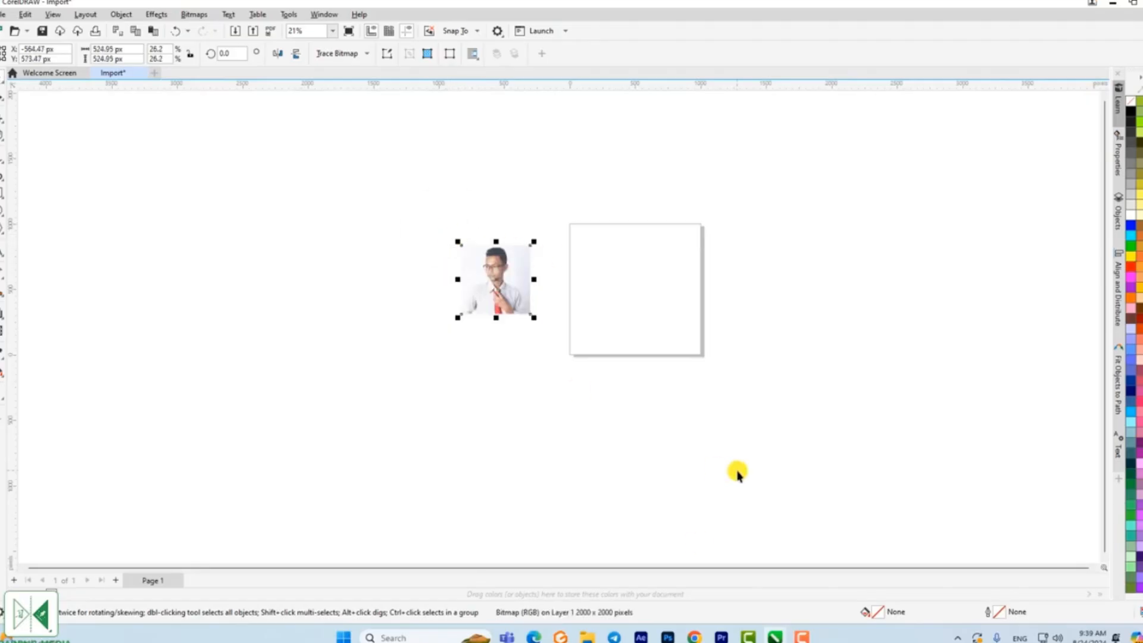
- Bring v982-d3-01 [Converted].ai in from File Explorer with text as curves, and place it on the opposite side of the page from the portrait
{"action": "left_click", "coordinate": [587, 638]}
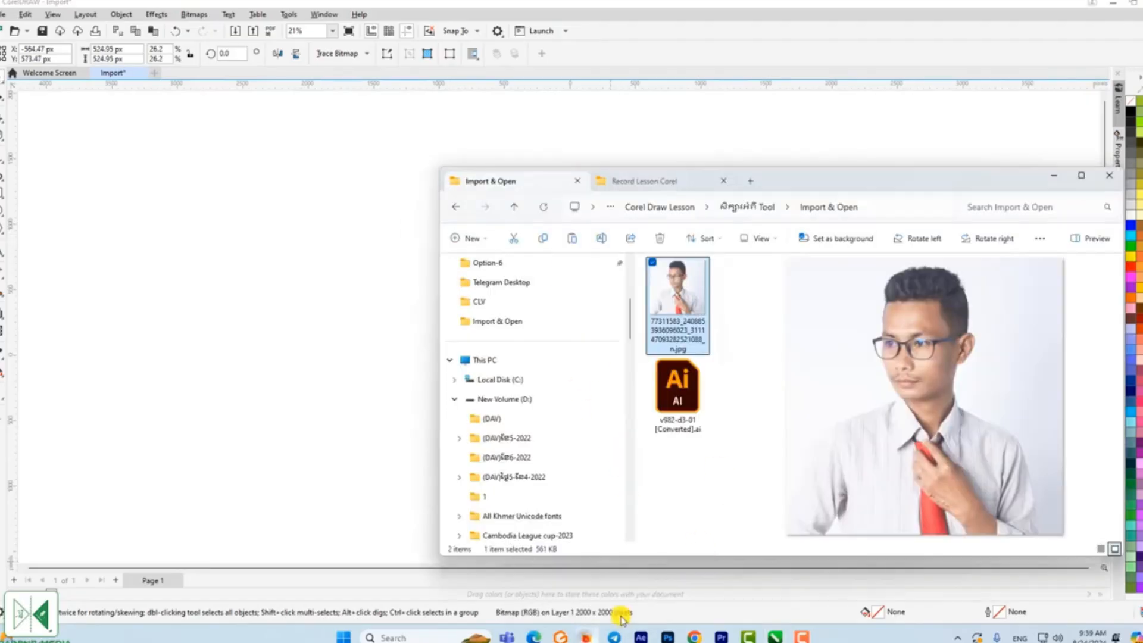
{"action": "left_click", "coordinate": [880, 352]}
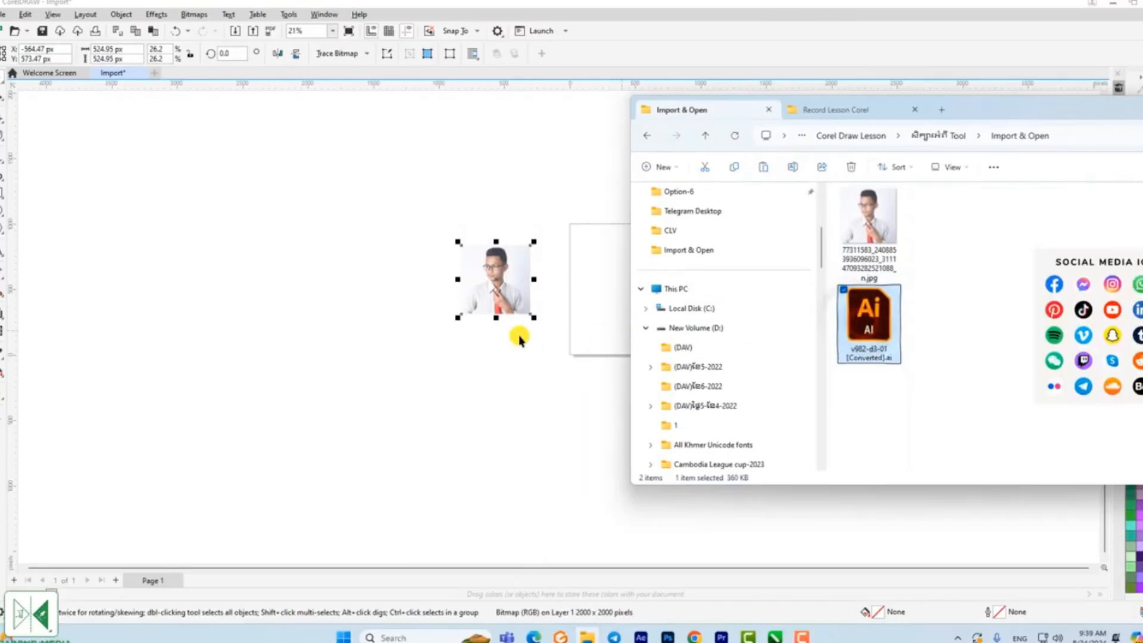
{"action": "left_click_drag", "start_coordinate": [952, 119], "coordinate": [1007, 134]}
{"action": "left_click_drag", "start_coordinate": [924, 340], "coordinate": [490, 404]}
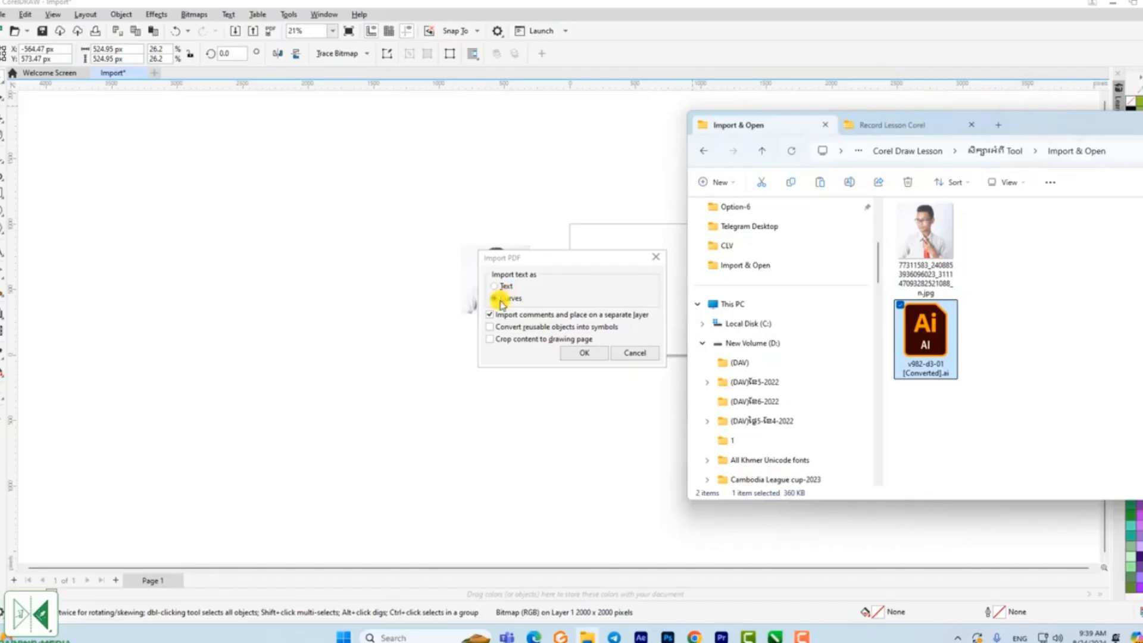
{"action": "left_click", "coordinate": [584, 353]}
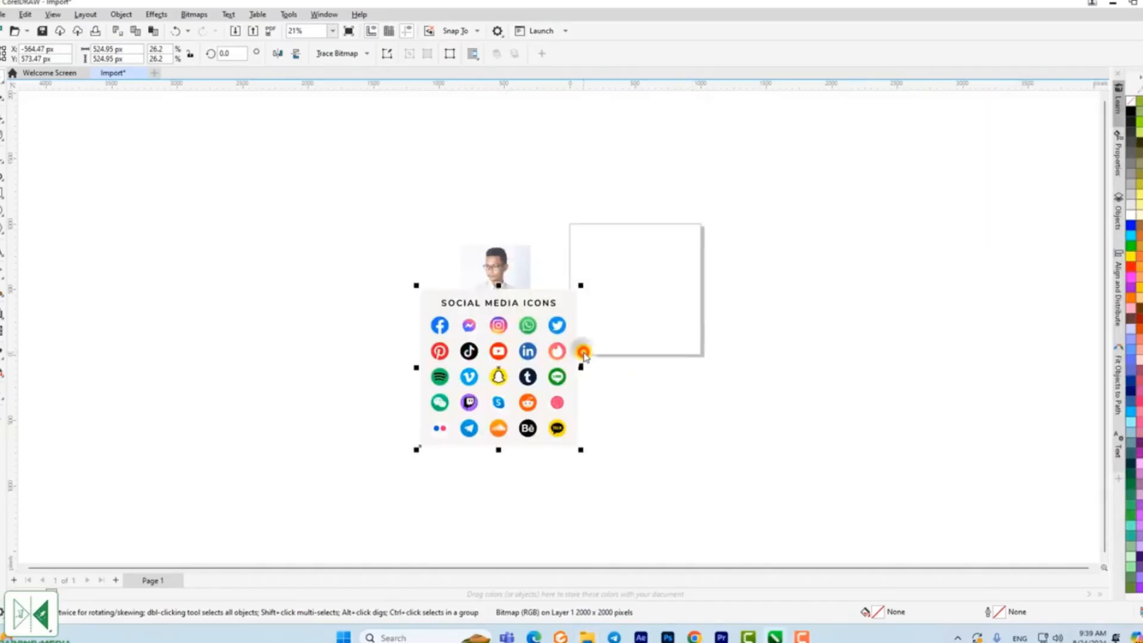
{"action": "left_click_drag", "start_coordinate": [528, 302], "coordinate": [887, 240]}
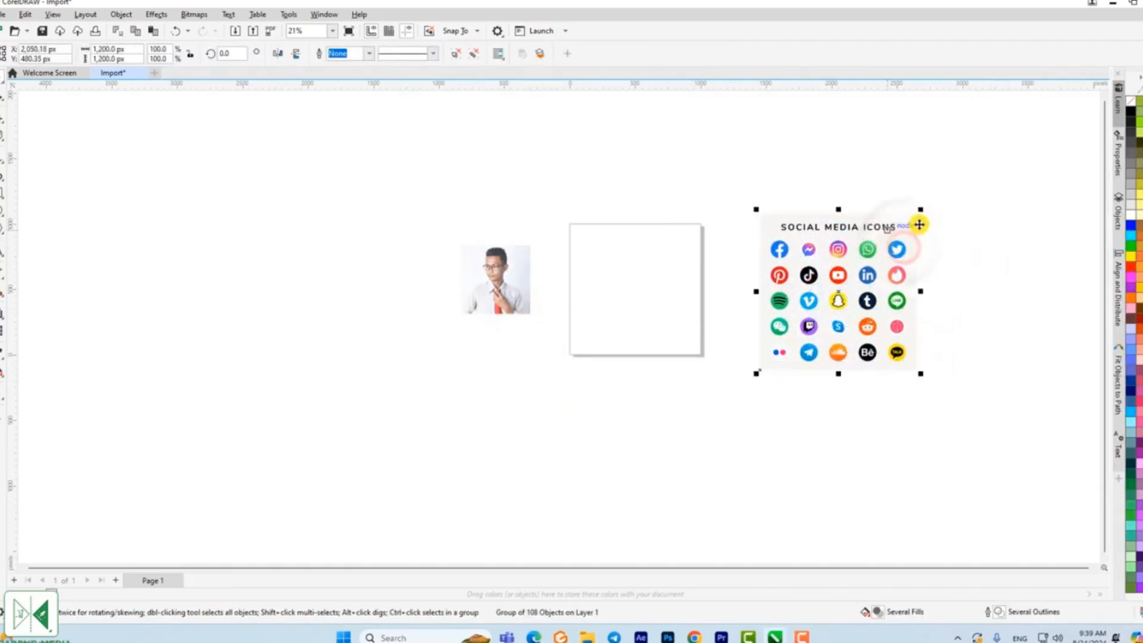
- Practise selecting, deselecting and moving the social media artwork as one group beside the page
{"action": "left_click", "coordinate": [939, 247]}
{"action": "left_click", "coordinate": [875, 250]}
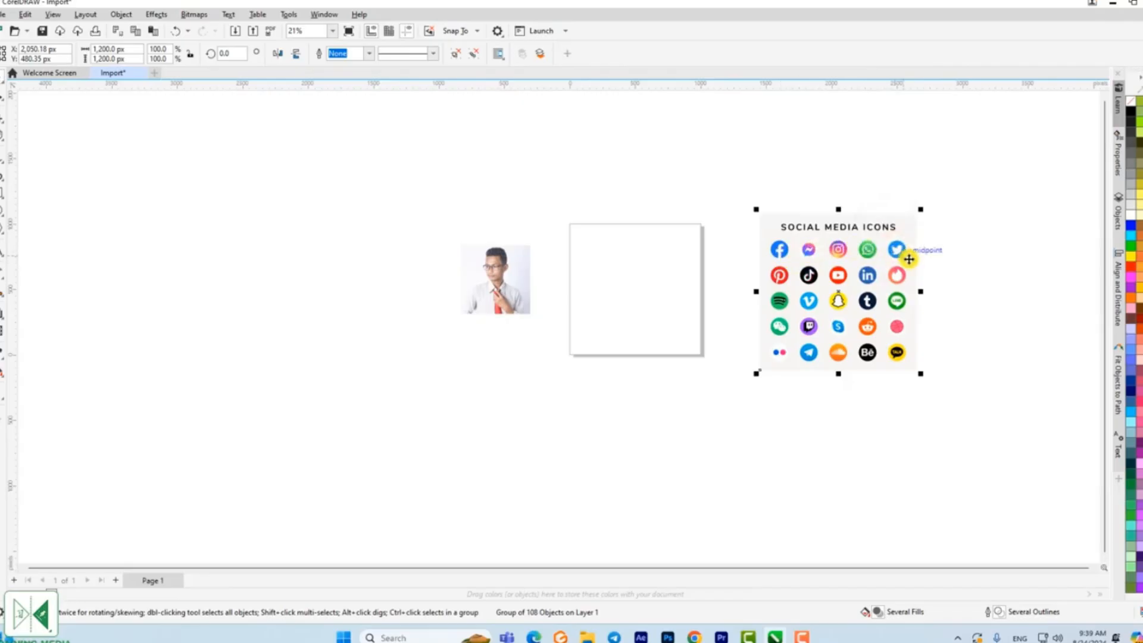
{"action": "left_click", "coordinate": [1002, 248]}
{"action": "left_click_drag", "start_coordinate": [788, 219], "coordinate": [854, 247]}
{"action": "left_click", "coordinate": [815, 255]}
{"action": "left_click", "coordinate": [766, 247]}
{"action": "left_click", "coordinate": [875, 178]}
{"action": "left_click", "coordinate": [854, 230]}
{"action": "left_click", "coordinate": [913, 183]}
{"action": "left_click", "coordinate": [868, 236]}
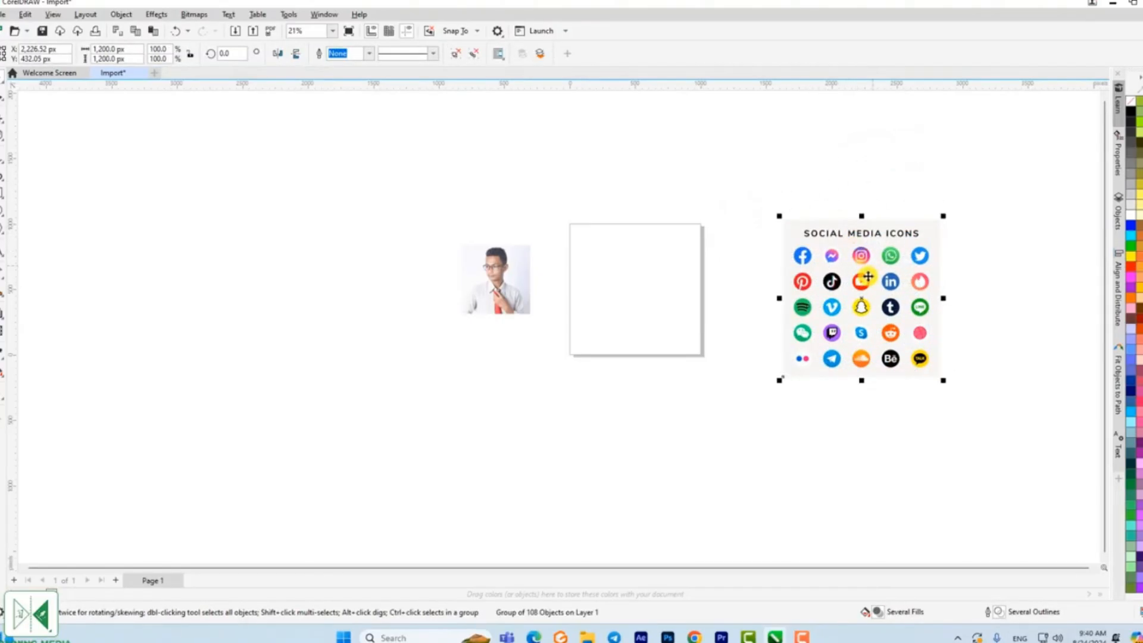
- Move the social media artwork slightly upward beside the page and ungroup it
{"action": "right_click", "coordinate": [847, 247]}
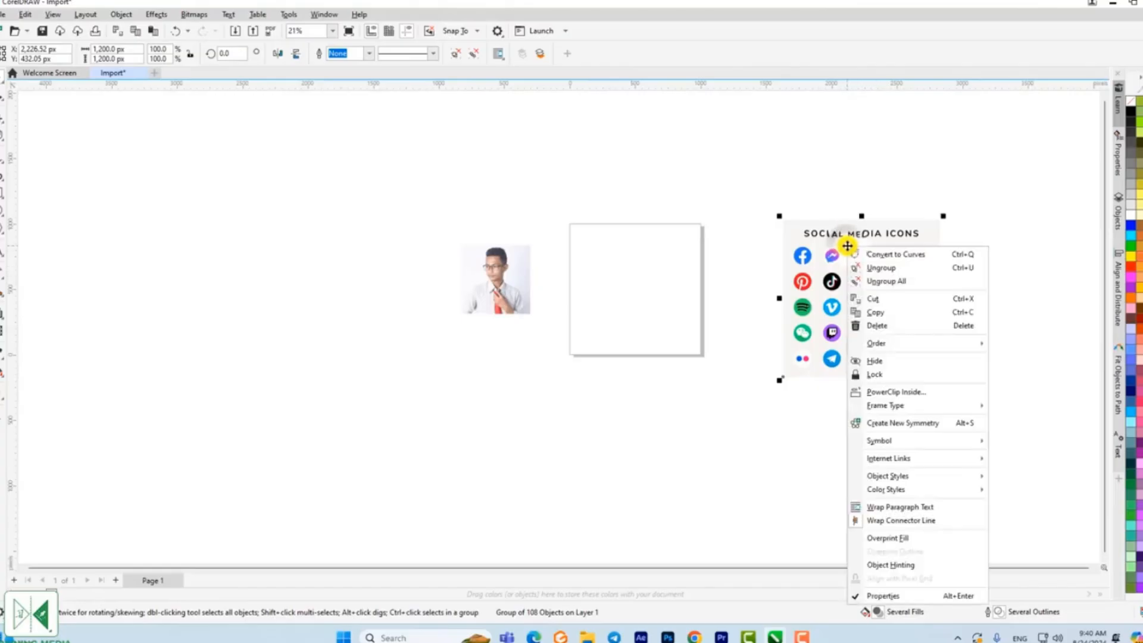
{"action": "left_click", "coordinate": [877, 172]}
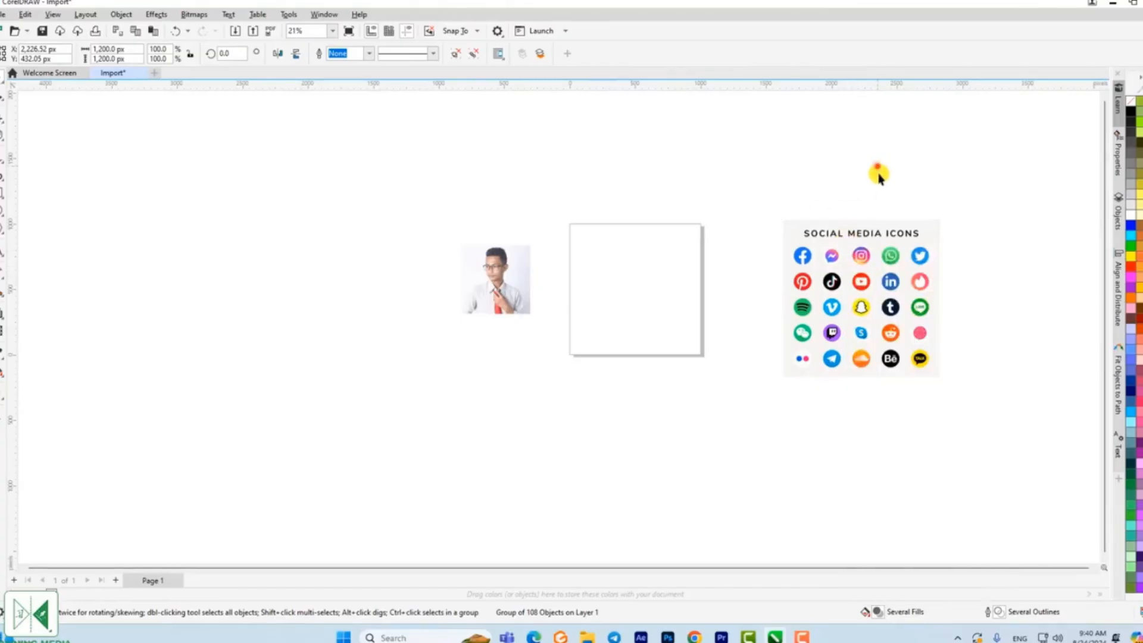
{"action": "left_click", "coordinate": [806, 232]}
{"action": "left_click_drag", "start_coordinate": [846, 257], "coordinate": [842, 241]}
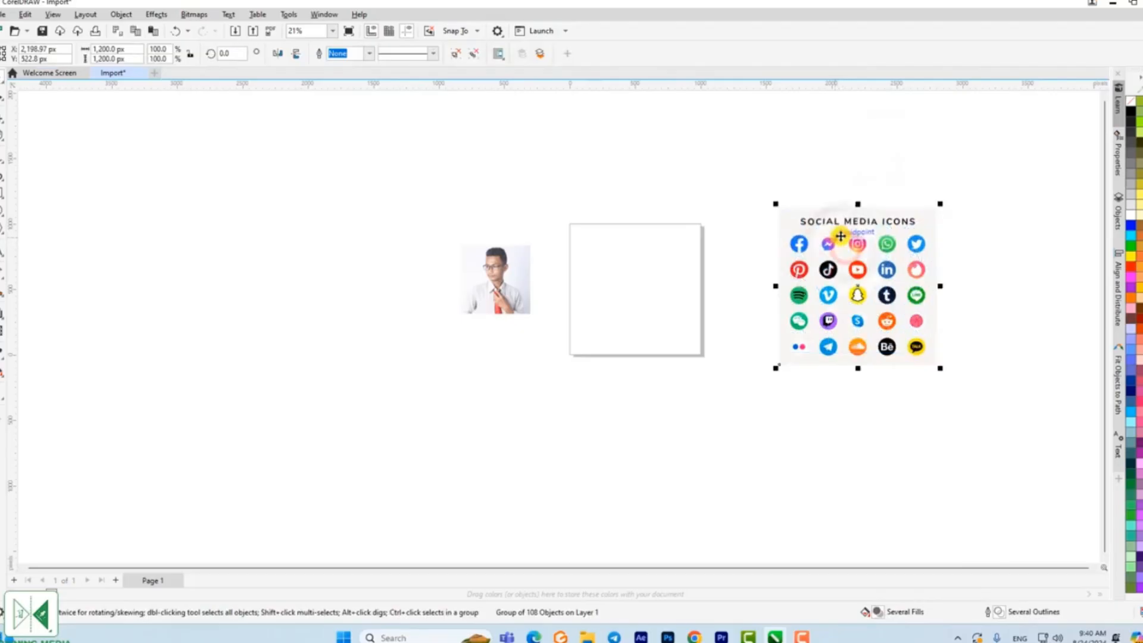
{"action": "right_click", "coordinate": [843, 237]}
{"action": "left_click", "coordinate": [876, 257]}
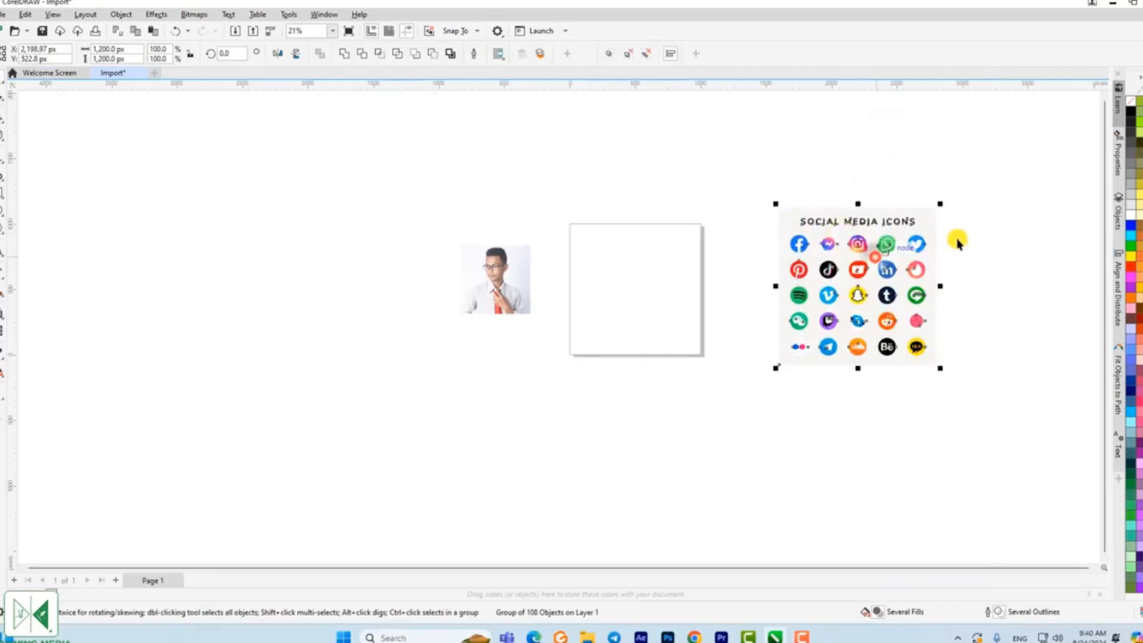
- Pull the gray background square and the title away from the icons, and place the Facebook icon on the page
{"action": "left_click_drag", "start_coordinate": [929, 217], "coordinate": [416, 381]}
{"action": "left_click_drag", "start_coordinate": [794, 202], "coordinate": [983, 181]}
{"action": "left_click", "coordinate": [795, 203]}
{"action": "left_click_drag", "start_coordinate": [776, 216], "coordinate": [650, 260]}
{"action": "left_click", "coordinate": [711, 277]}
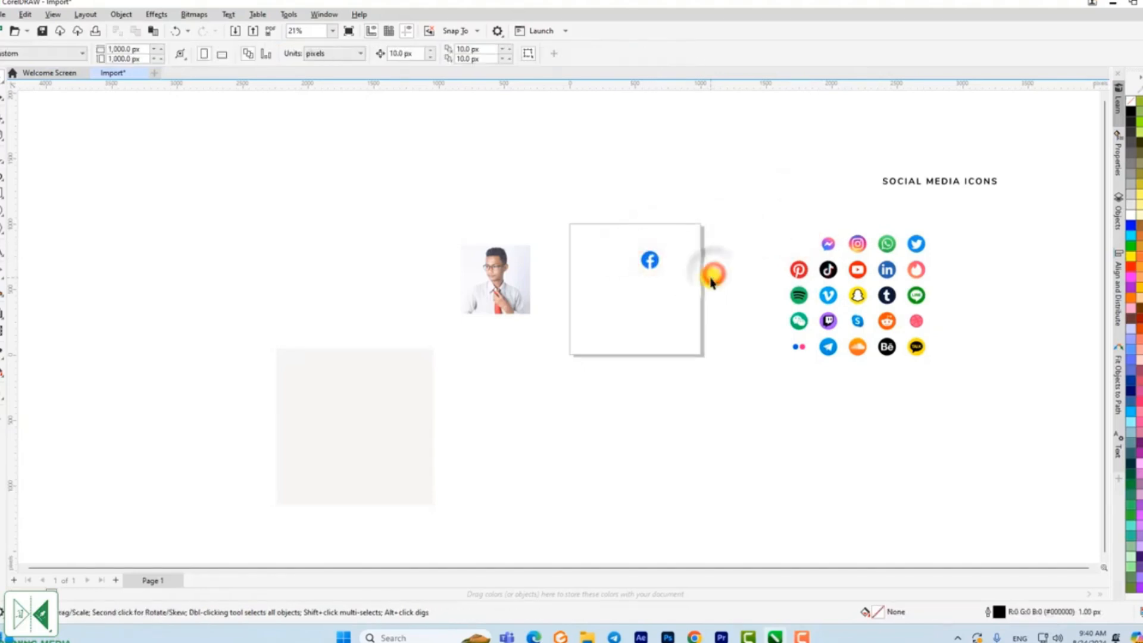
- Try moving the white letter out of the Facebook icon's blue circle
{"action": "left_click", "coordinate": [727, 255]}
{"action": "left_click", "coordinate": [651, 258]}
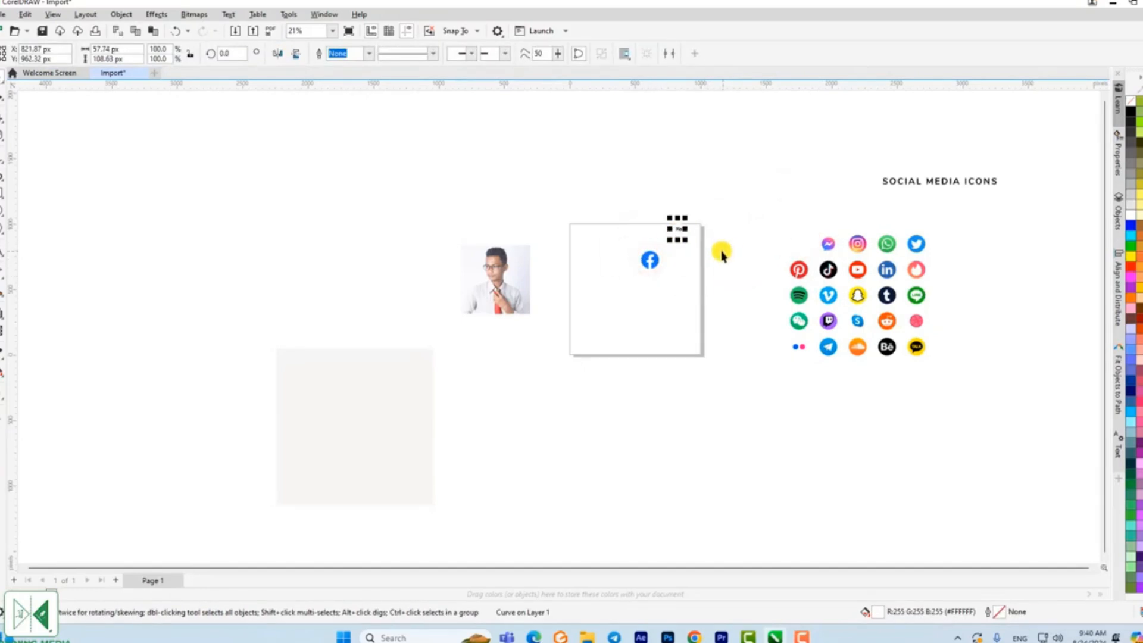
{"action": "left_click", "coordinate": [715, 255]}
- Group the Facebook icon's two shapes and move the grouped icon slightly on the page
{"action": "left_click_drag", "start_coordinate": [625, 242], "coordinate": [673, 276]}
{"action": "right_click", "coordinate": [651, 261]}
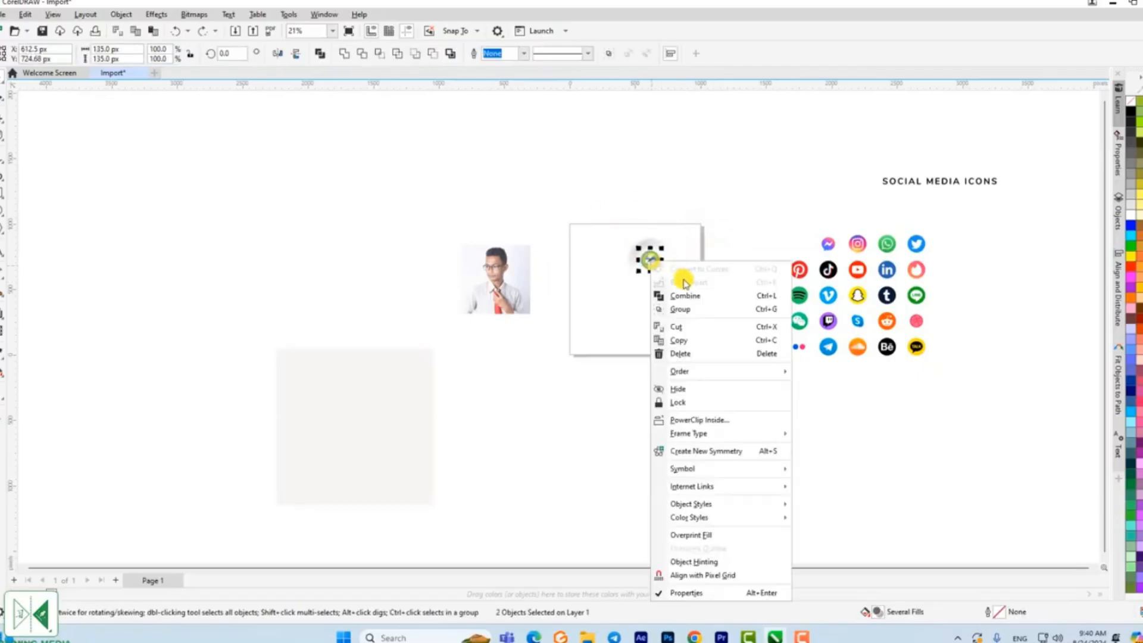
{"action": "left_click", "coordinate": [678, 309]}
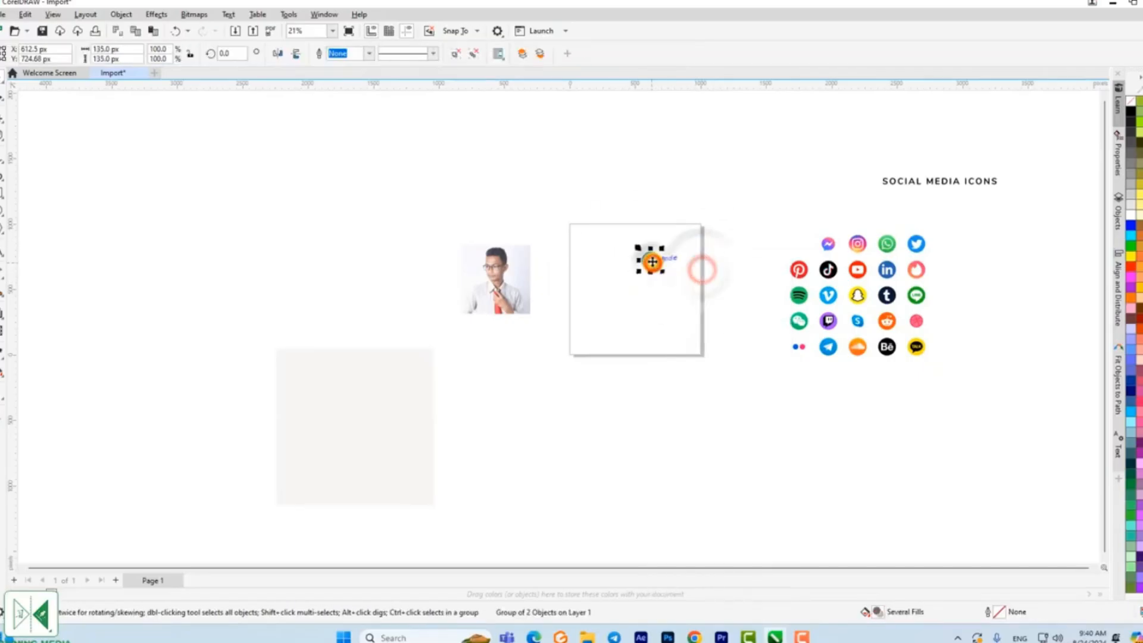
{"action": "left_click_drag", "start_coordinate": [652, 262], "coordinate": [642, 259]}
- Delete the SOCIAL MEDIA ICONS title and move the remaining icons and the gray background square closer to the page
{"action": "left_click", "coordinate": [700, 237]}
{"action": "left_click_drag", "start_coordinate": [871, 152], "coordinate": [1038, 198]}
{"action": "key", "text": "Delete"}
{"action": "left_click_drag", "start_coordinate": [781, 195], "coordinate": [943, 389]}
{"action": "left_click_drag", "start_coordinate": [888, 298], "coordinate": [856, 288]}
{"action": "left_click", "coordinate": [571, 416]}
{"action": "left_click_drag", "start_coordinate": [388, 408], "coordinate": [669, 436]}
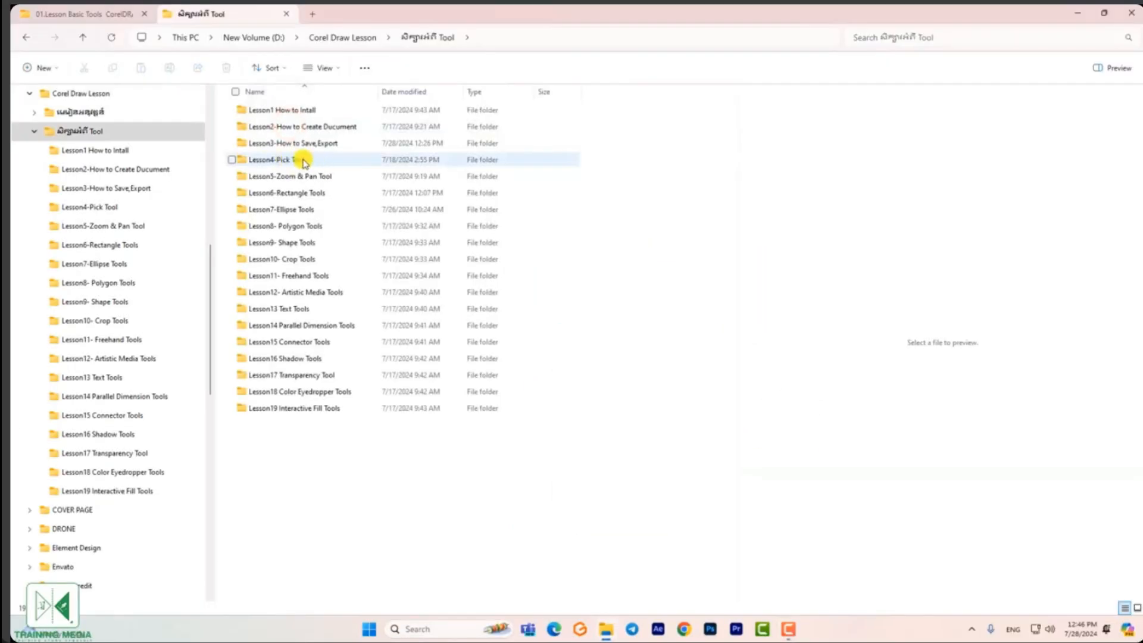
- Open Pick-Tool.cdr from the Lesson4-Pick Tool folder and hide the Align and Distribute settings to widen the drawing area
{"action": "mouse_move", "coordinate": [304, 162]}
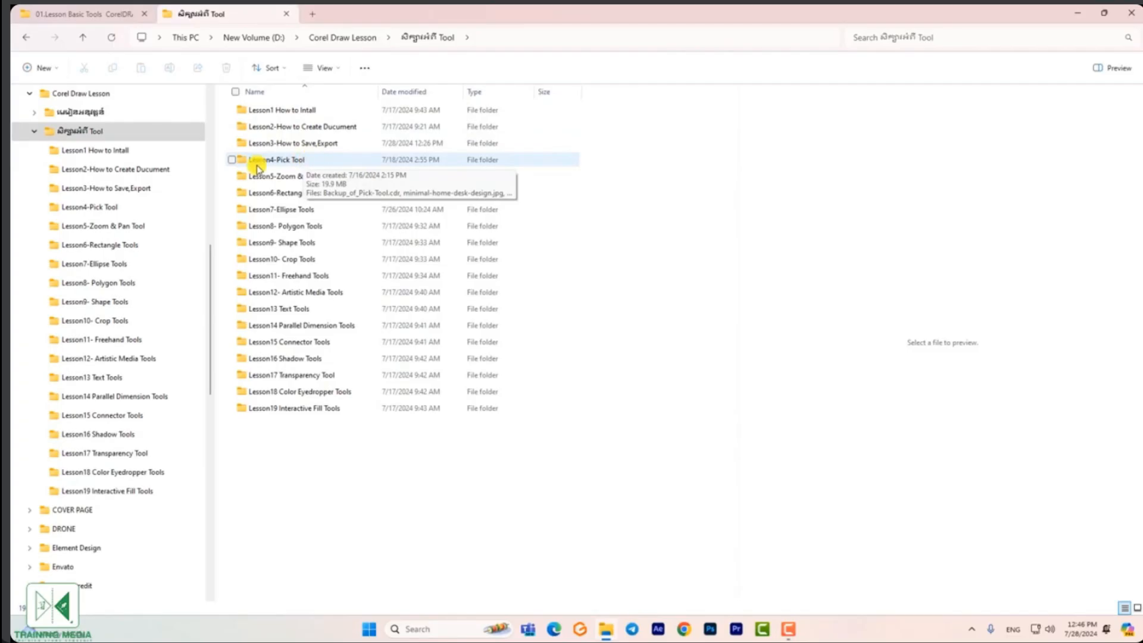
{"action": "double_click", "coordinate": [303, 161]}
{"action": "left_click", "coordinate": [387, 151]}
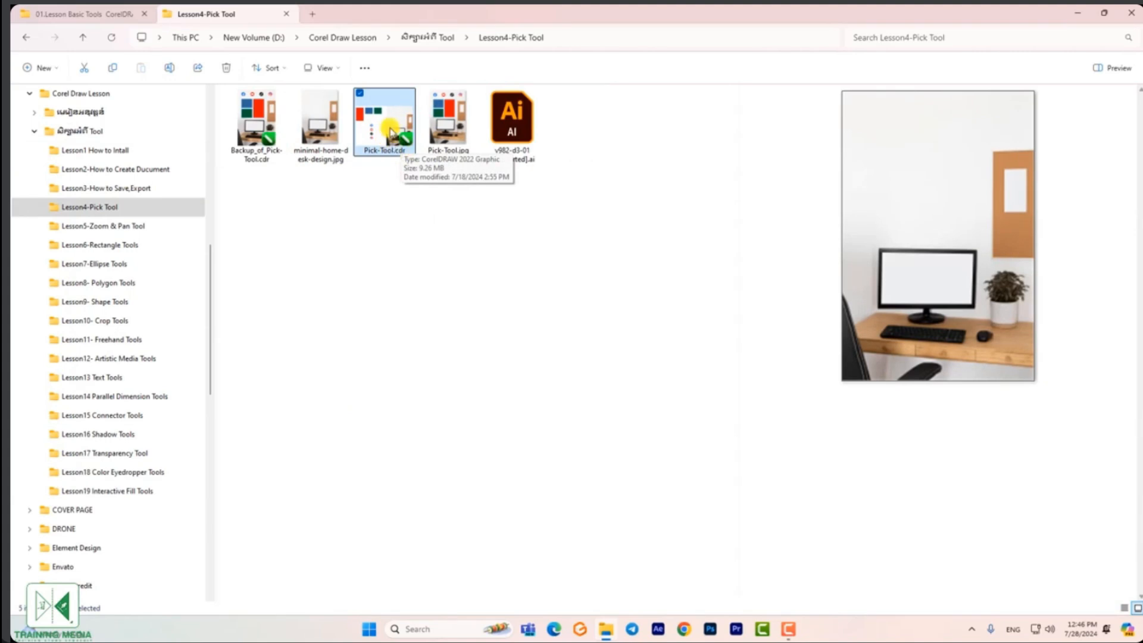
{"action": "double_click", "coordinate": [390, 128]}
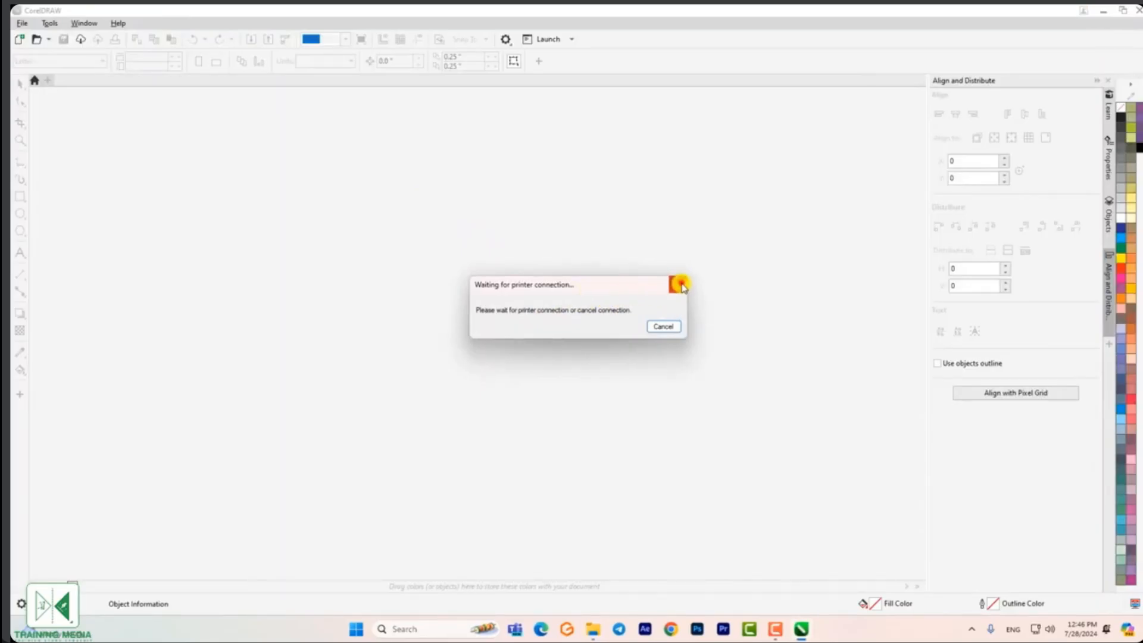
{"action": "left_click", "coordinate": [680, 285]}
{"action": "left_click", "coordinate": [703, 266]}
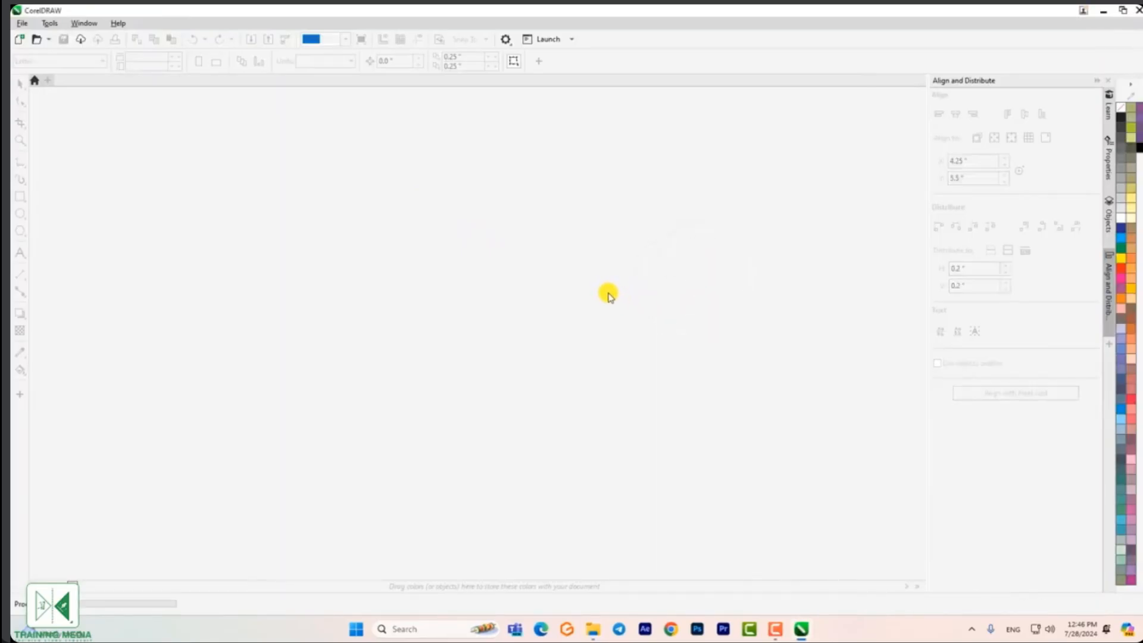
{"action": "left_click", "coordinate": [677, 285]}
{"action": "left_click", "coordinate": [707, 263]}
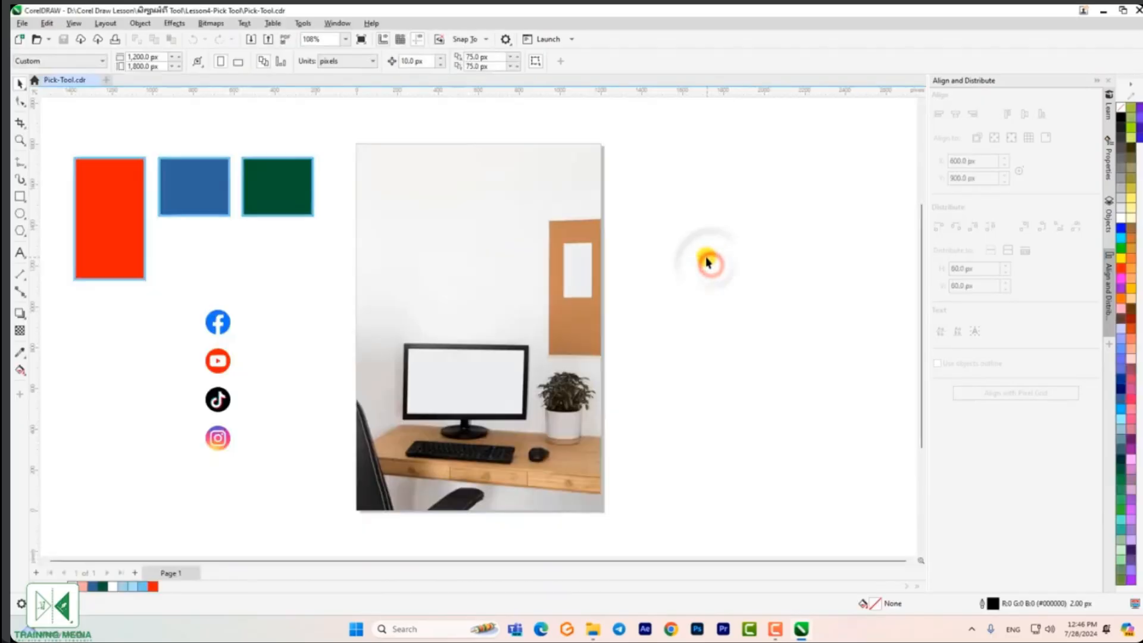
{"action": "left_click", "coordinate": [1110, 79]}
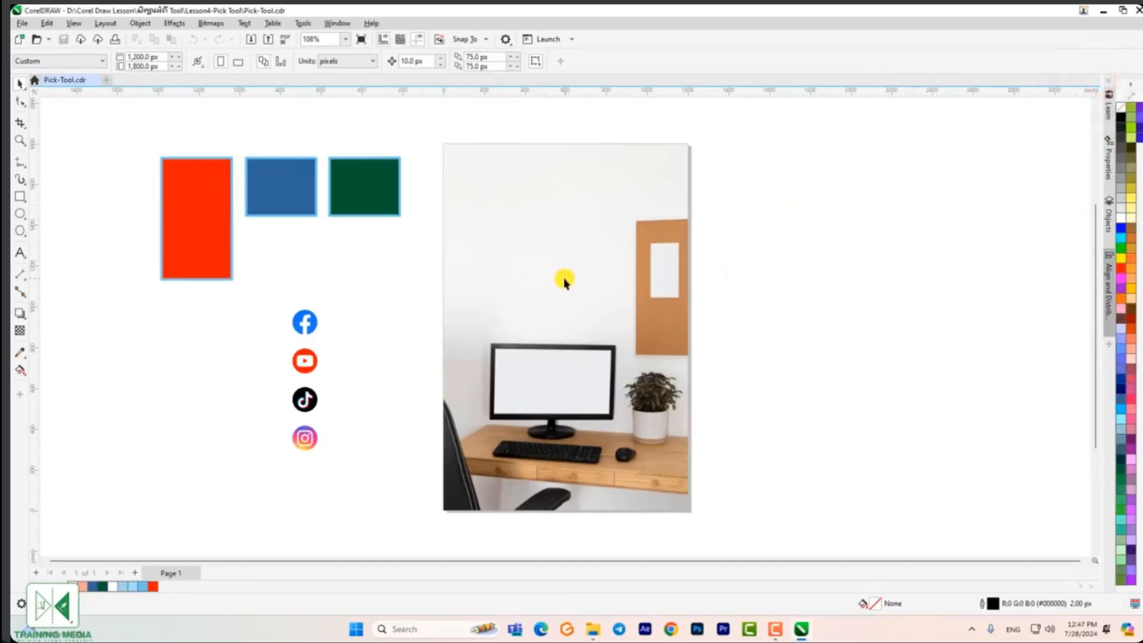
{"action": "left_click", "coordinate": [580, 277]}
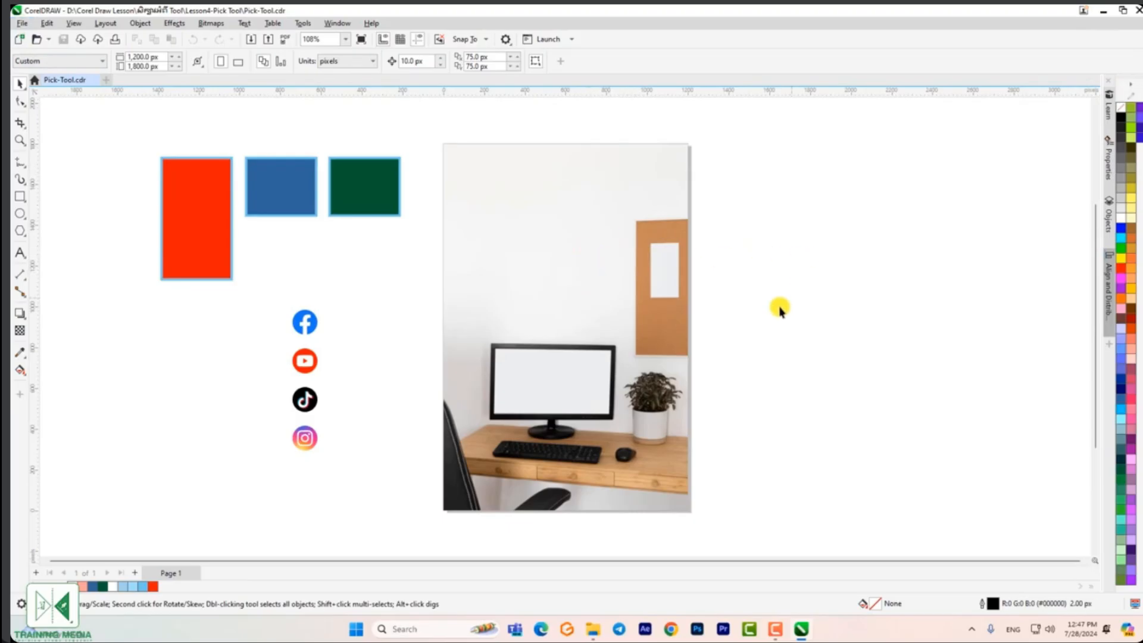
- Import Pick-Tool.jpg beside the page at about 1,175 by 1,762 px and shift it slightly away from the page
{"action": "left_click", "coordinate": [22, 23]}
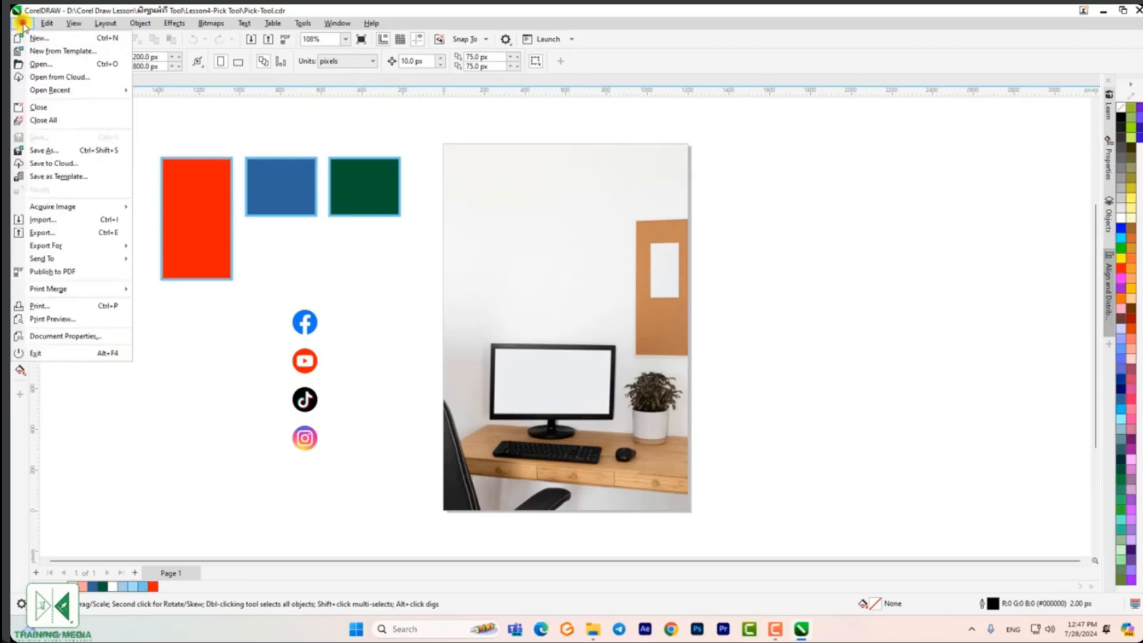
{"action": "left_click", "coordinate": [56, 221]}
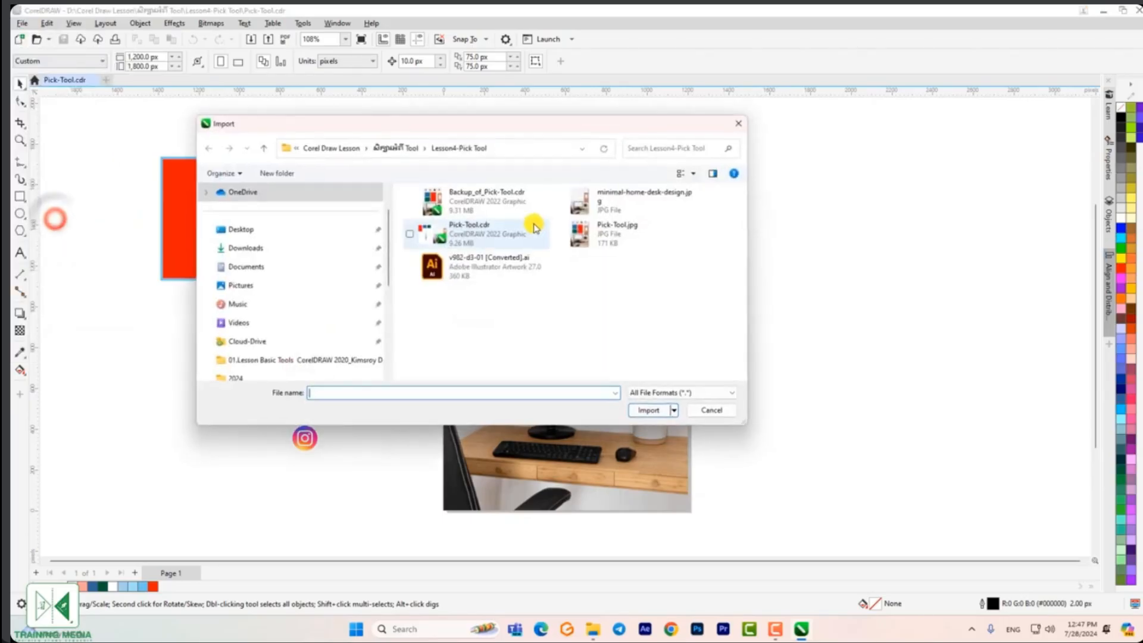
{"action": "left_click_drag", "start_coordinate": [510, 117], "coordinate": [453, 127]}
{"action": "left_click", "coordinate": [558, 234]}
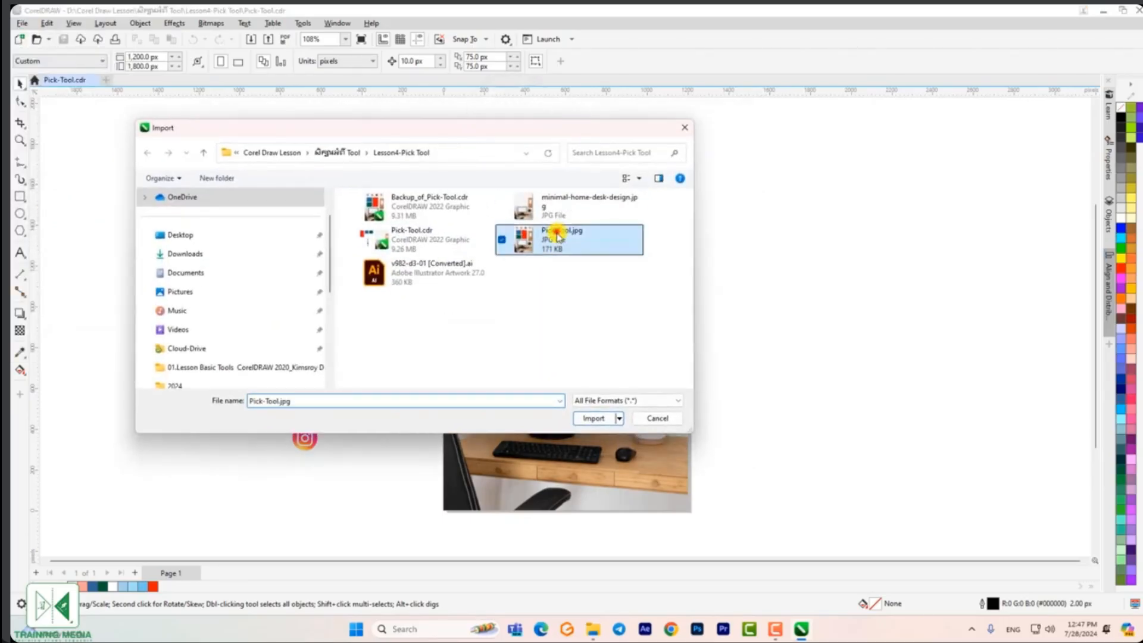
{"action": "left_click", "coordinate": [596, 419]}
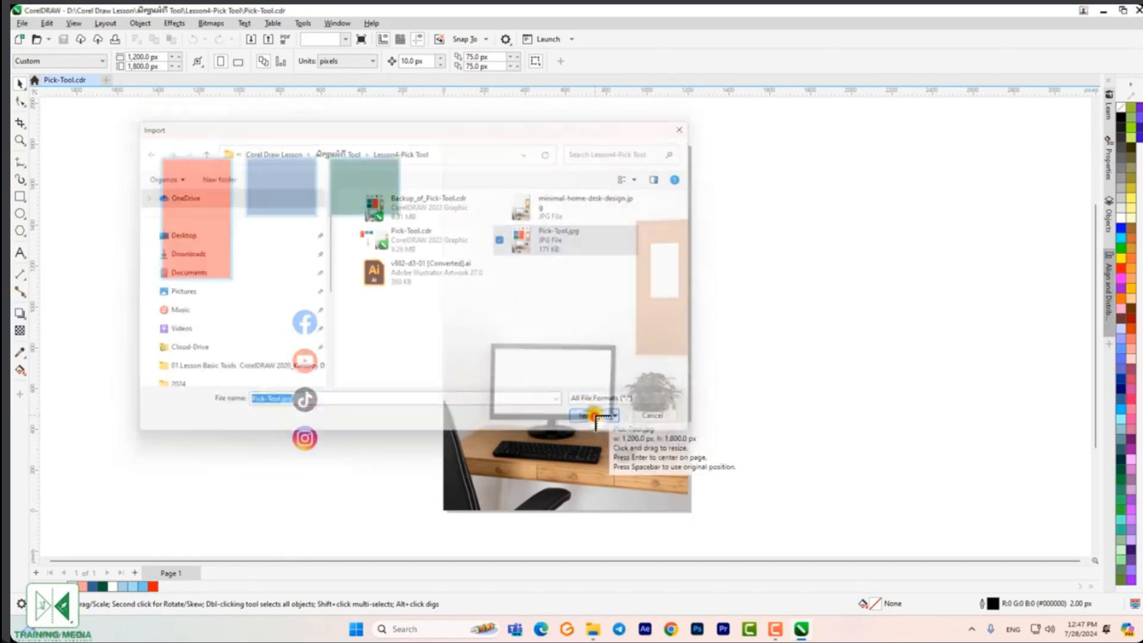
{"action": "left_click_drag", "start_coordinate": [725, 145], "coordinate": [985, 492]}
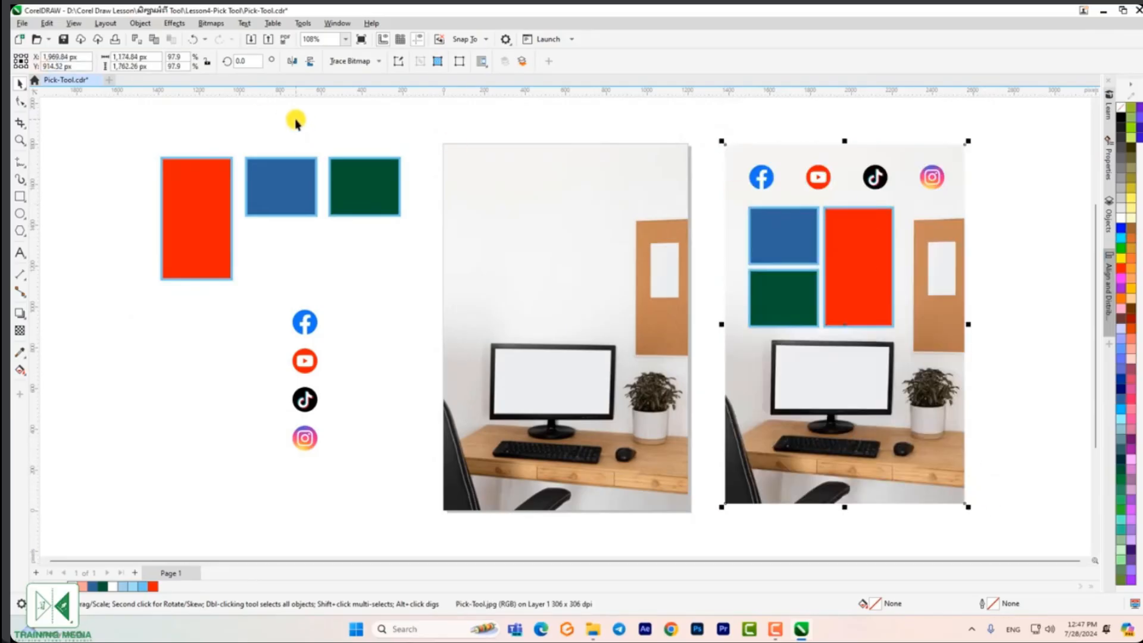
{"action": "left_click", "coordinate": [185, 123]}
{"action": "left_click_drag", "start_coordinate": [826, 257], "coordinate": [857, 255]}
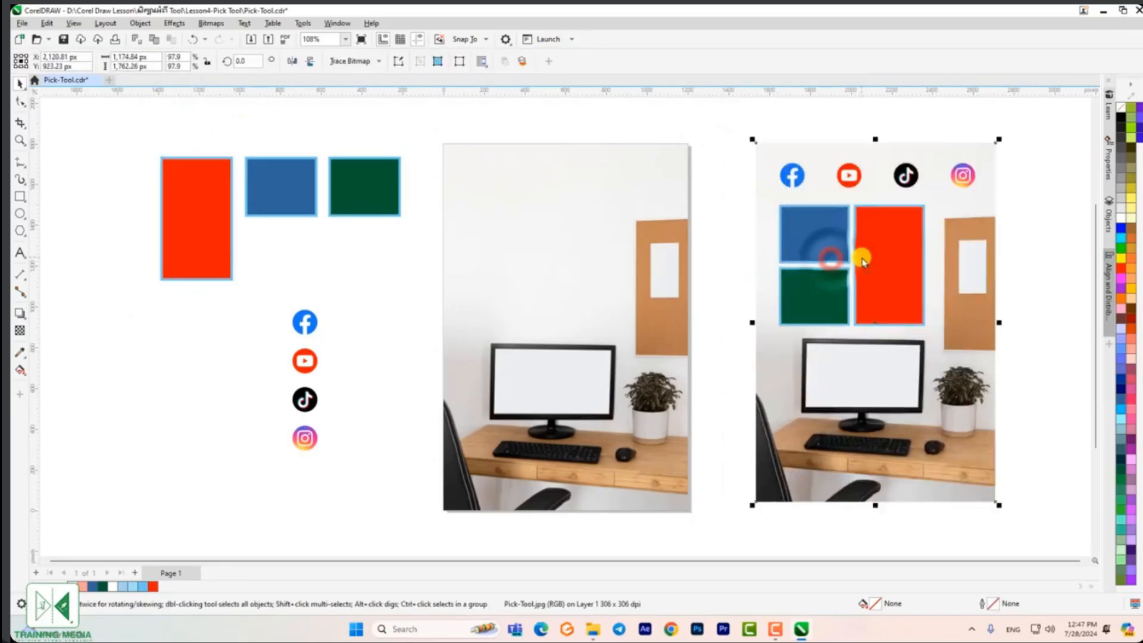
{"action": "left_click", "coordinate": [732, 193]}
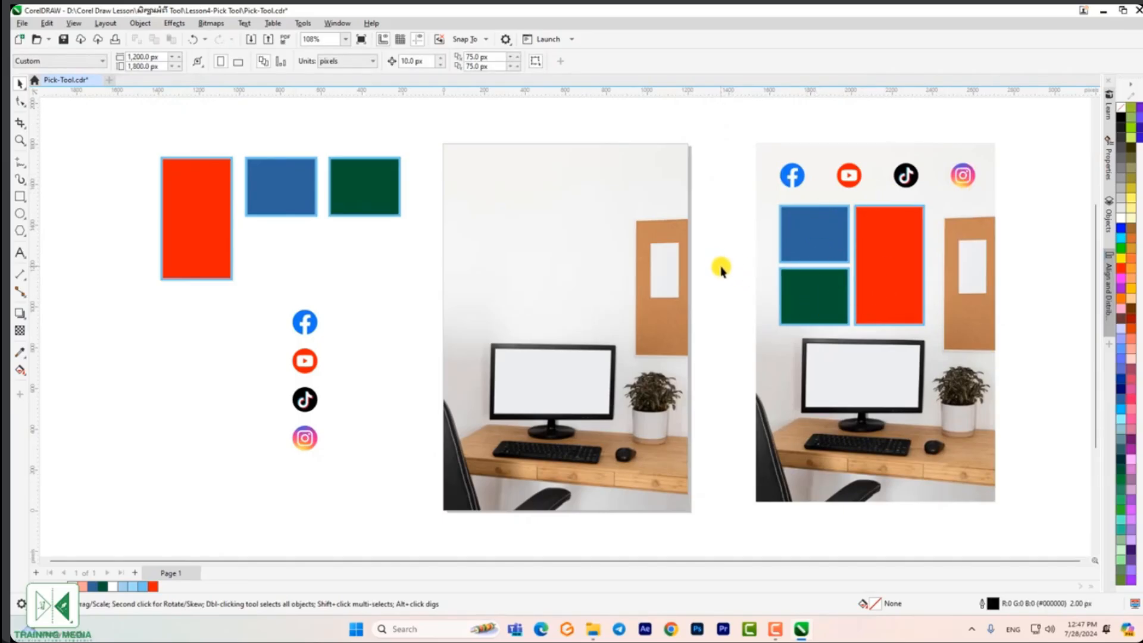
- Activate the Pick tool and look at its related Freehand Pick and Free Transform tools
{"action": "key", "text": "h"}
{"action": "left_click_drag", "start_coordinate": [721, 273], "coordinate": [680, 269]}
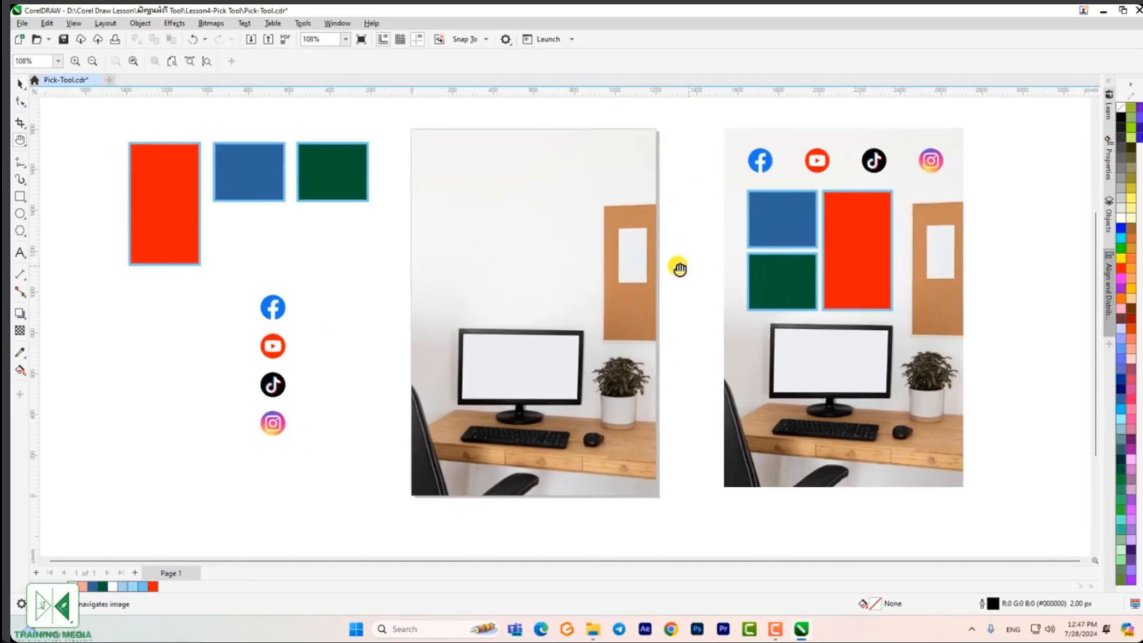
{"action": "left_click", "coordinate": [21, 88]}
{"action": "left_click", "coordinate": [21, 87]}
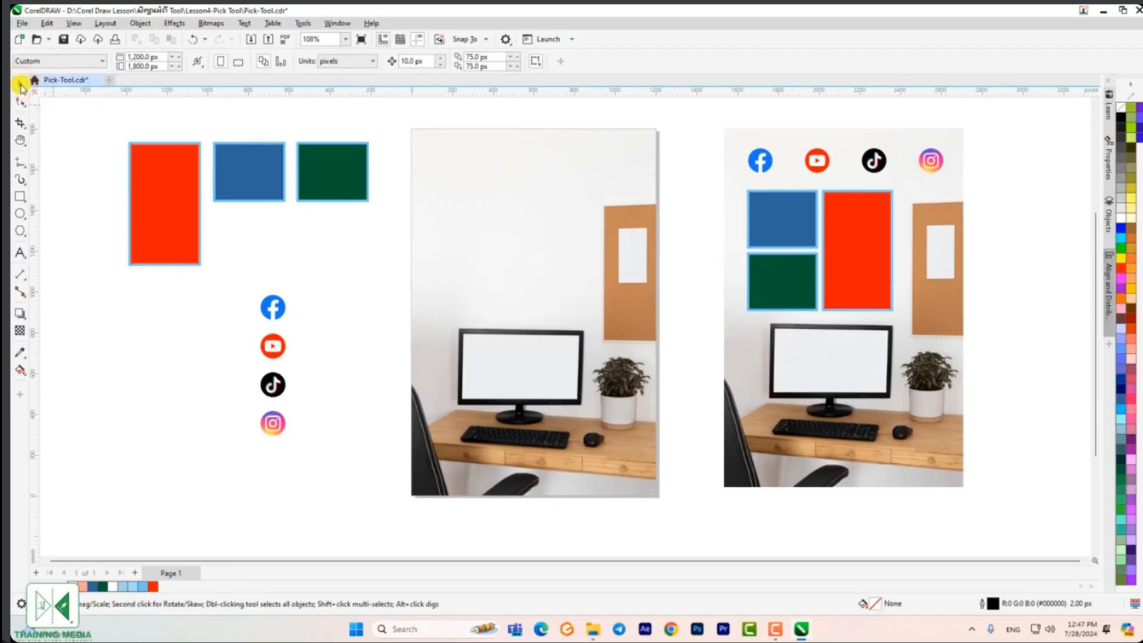
{"action": "left_click", "coordinate": [21, 88]}
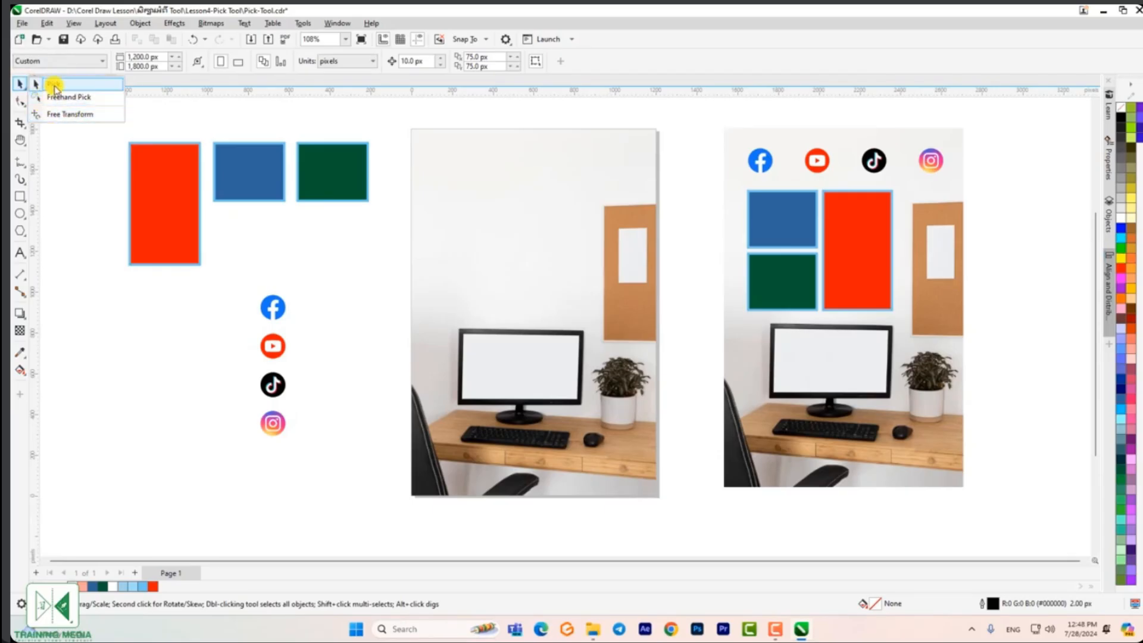
{"action": "left_click", "coordinate": [647, 39]}
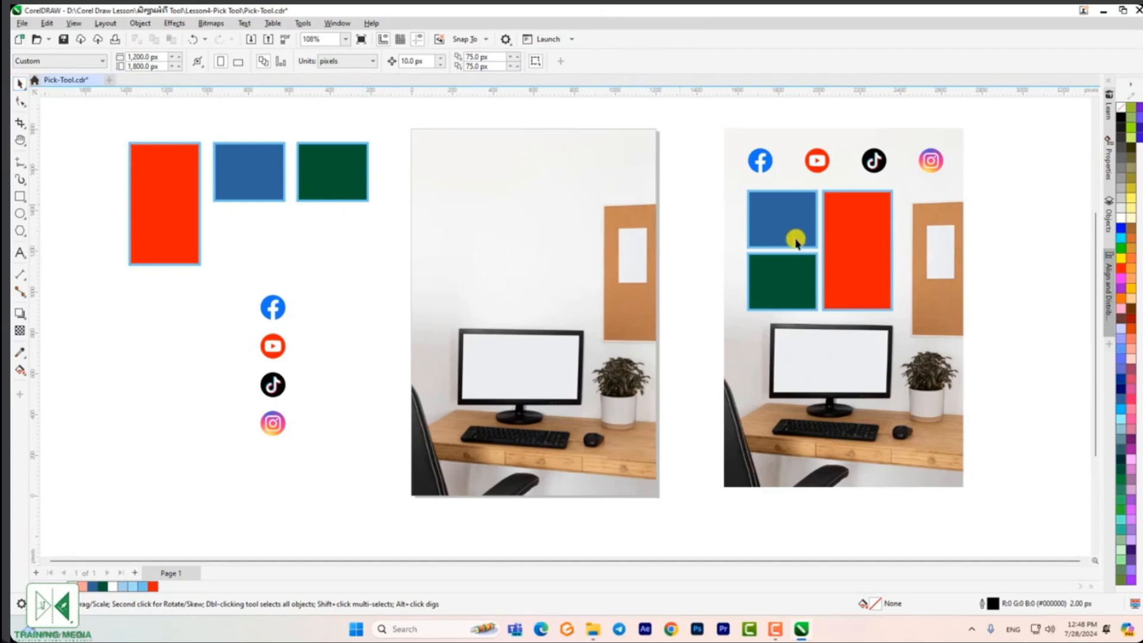
- Move the imported reference image farther from the page, briefly try the Shape tool on it, and return to the Pick tool with nothing selected
{"action": "left_click_drag", "start_coordinate": [822, 280], "coordinate": [875, 288]}
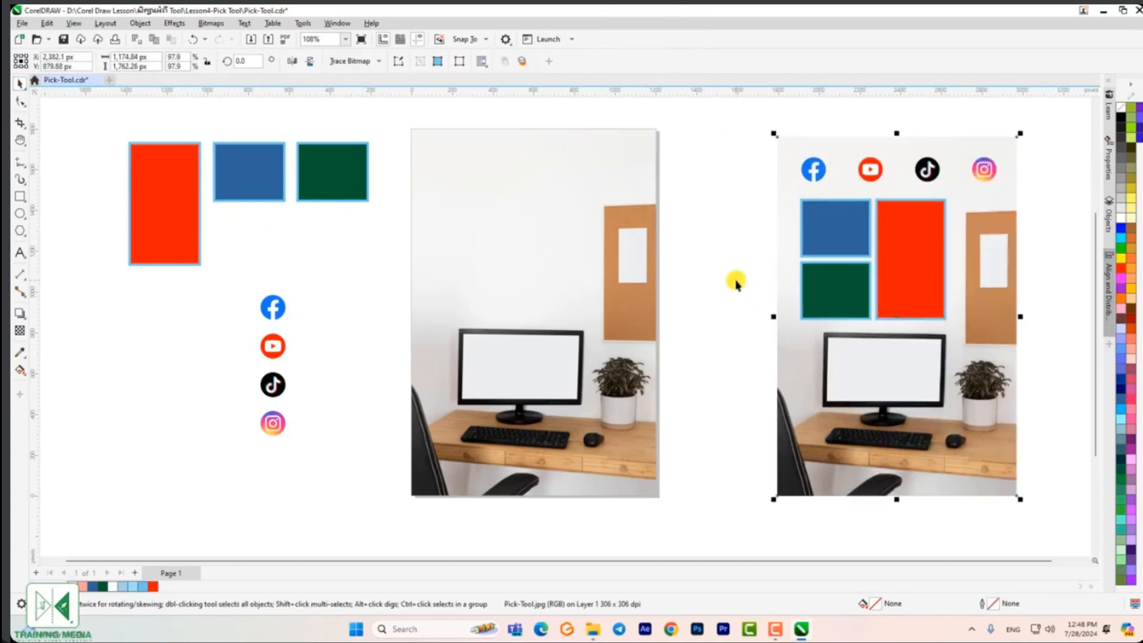
{"action": "left_click", "coordinate": [19, 105]}
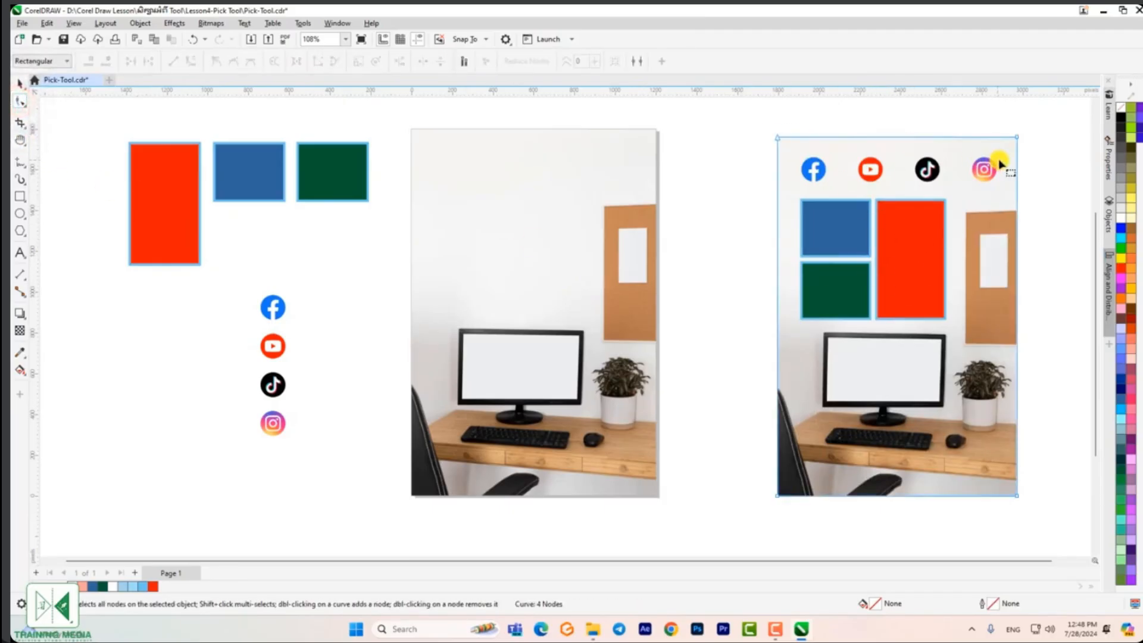
{"action": "left_click", "coordinate": [27, 88]}
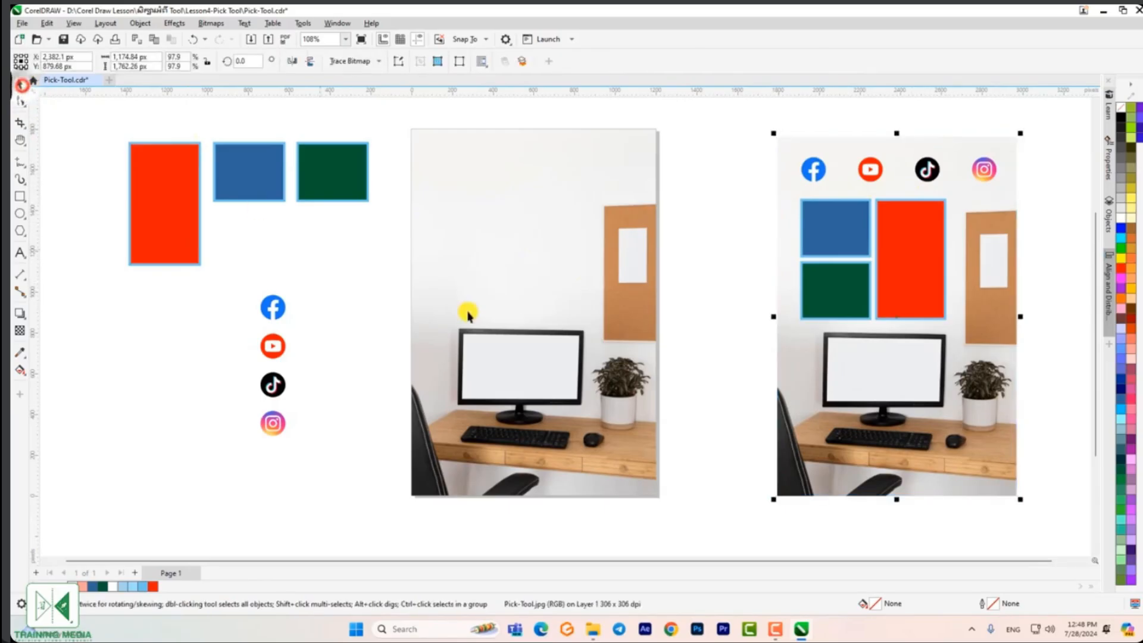
{"action": "left_click", "coordinate": [709, 302]}
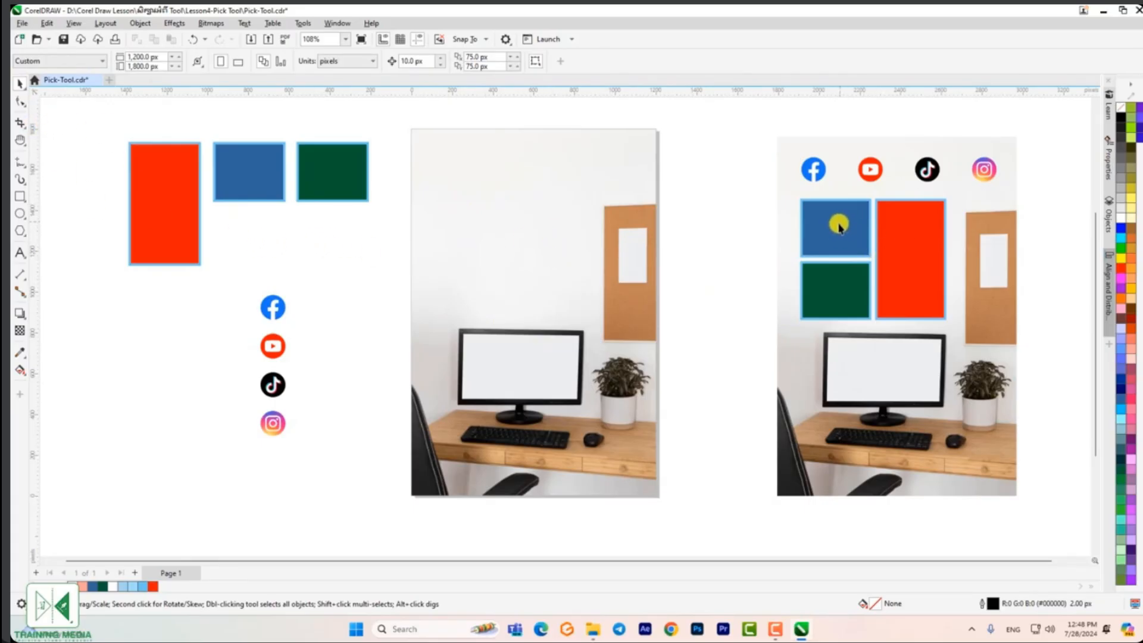
- Move the blue rectangle onto the page's upper wall area, the green one directly below it, and the red one beside both
{"action": "left_click_drag", "start_coordinate": [273, 185], "coordinate": [473, 194]}
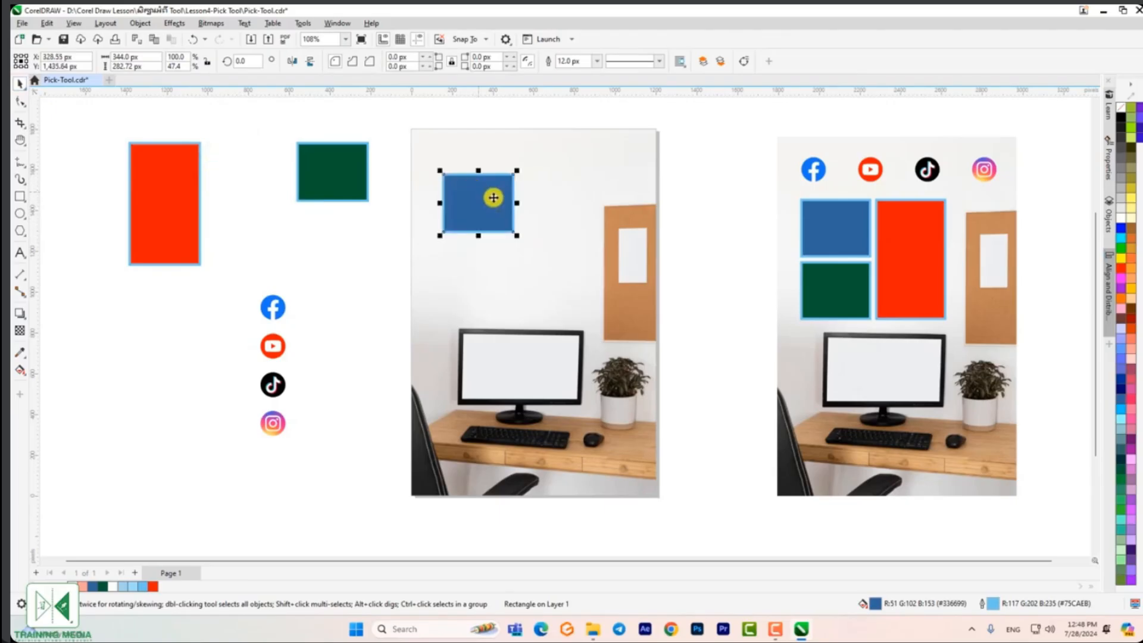
{"action": "left_click", "coordinate": [753, 246]}
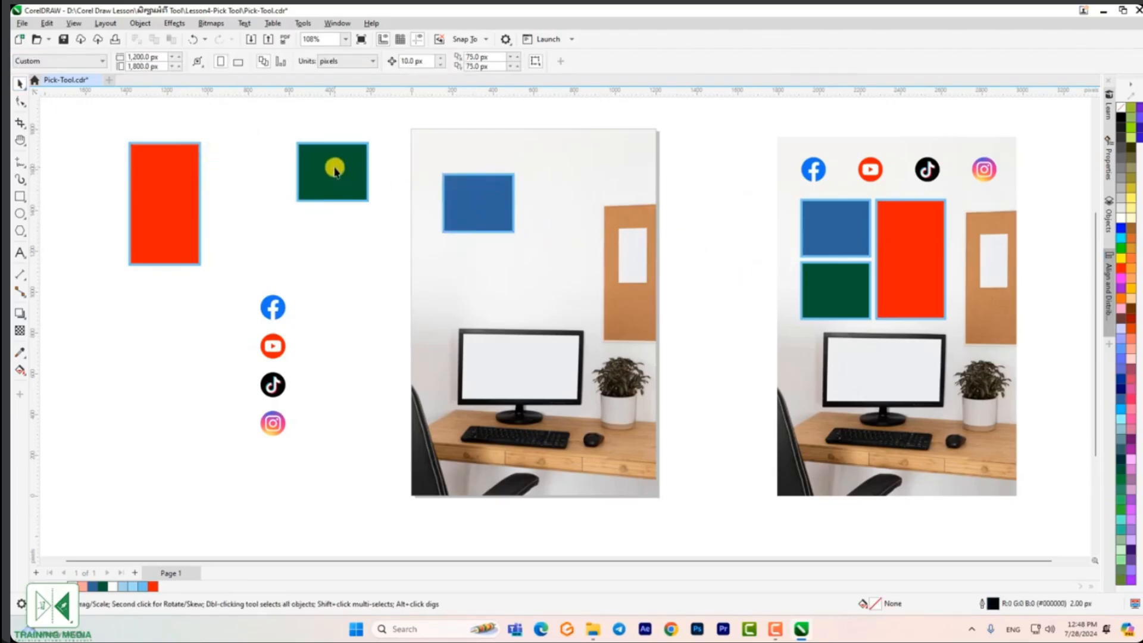
{"action": "left_click_drag", "start_coordinate": [319, 174], "coordinate": [466, 271]}
{"action": "left_click", "coordinate": [365, 235]}
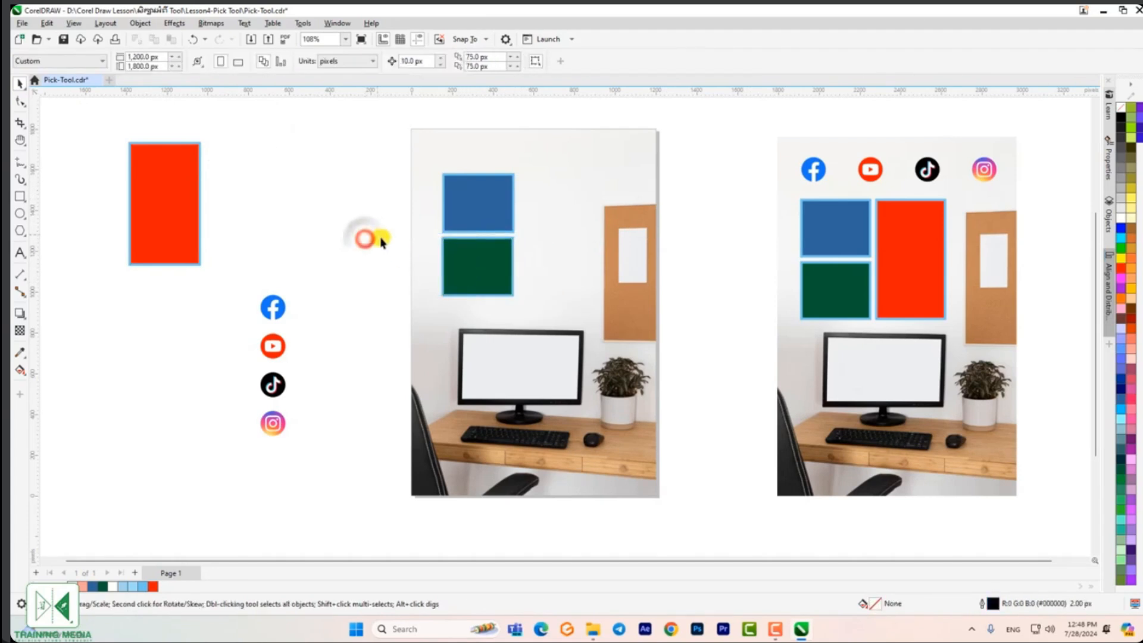
{"action": "left_click_drag", "start_coordinate": [161, 214], "coordinate": [533, 205]}
{"action": "left_click", "coordinate": [690, 208]}
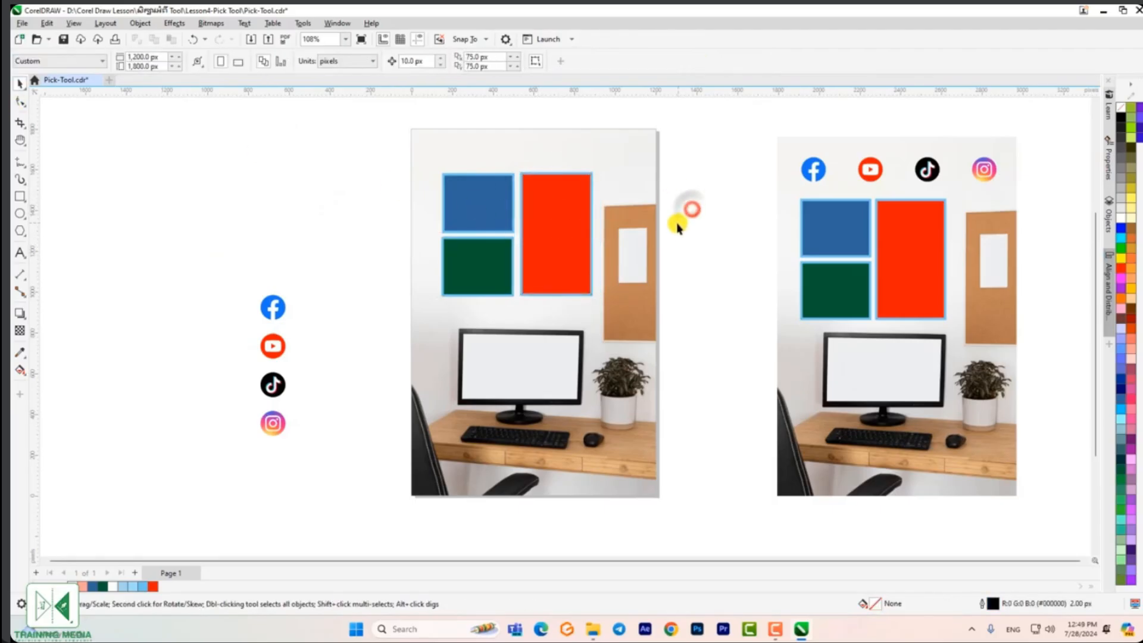
- Shift the blue rectangle slightly so its side edges line up with the green rectangle below it
{"action": "scroll", "coordinate": [563, 260], "scroll_direction": "down", "scroll_amount": 1}
{"action": "scroll", "coordinate": [548, 250], "scroll_direction": "up", "scroll_amount": 4}
{"action": "scroll", "coordinate": [541, 214], "scroll_direction": "up", "scroll_amount": 1}
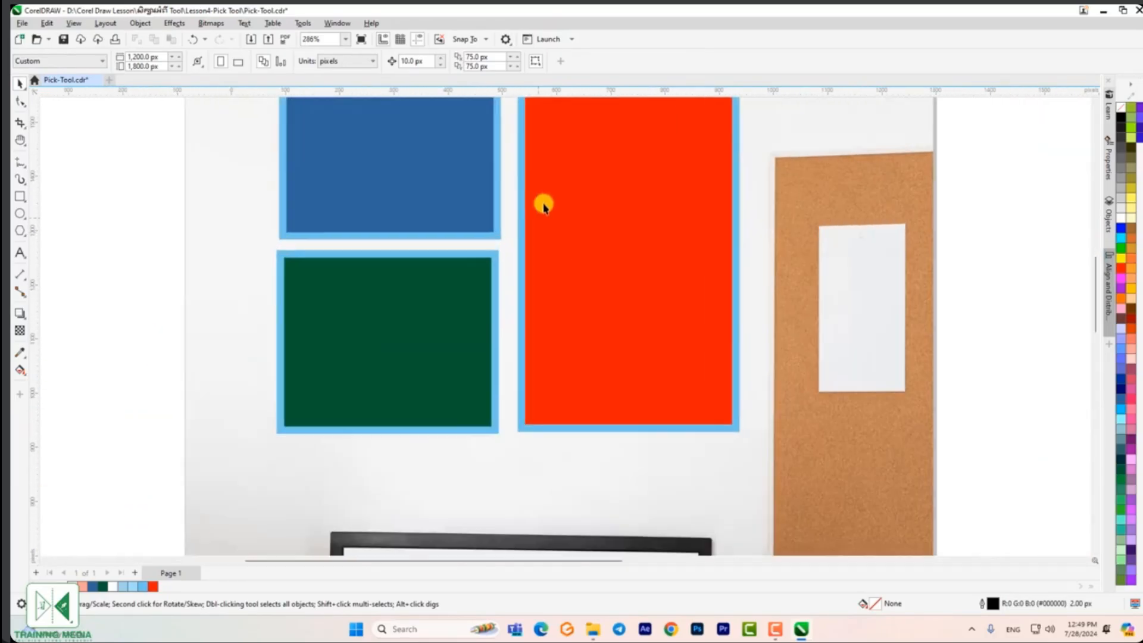
{"action": "scroll", "coordinate": [551, 211], "scroll_direction": "down", "scroll_amount": 1}
{"action": "scroll", "coordinate": [553, 209], "scroll_direction": "up", "scroll_amount": 2}
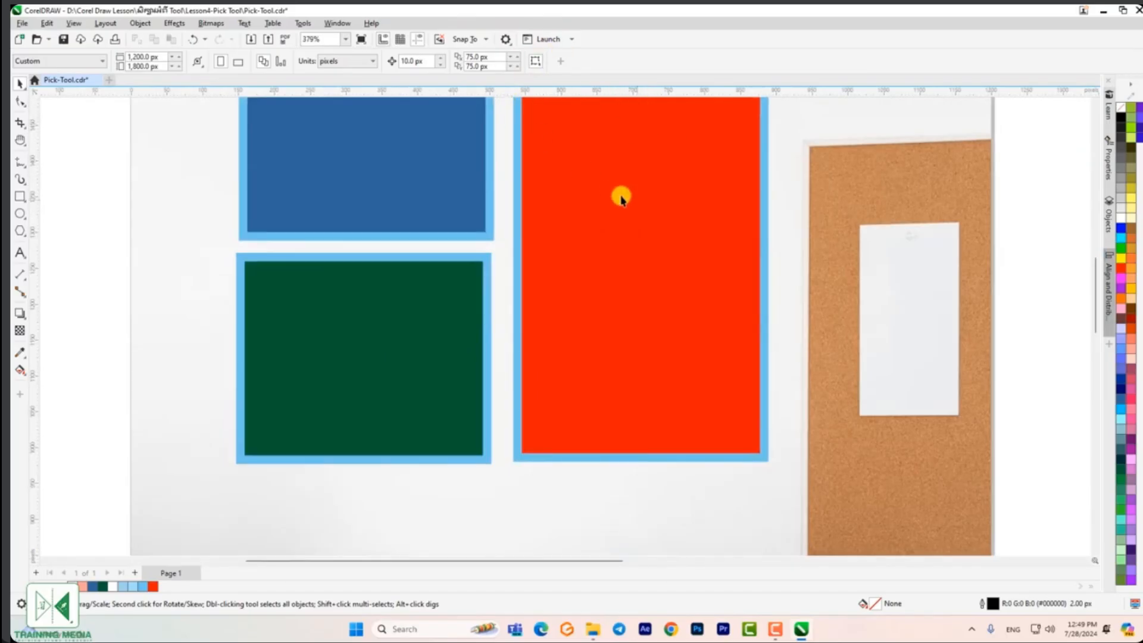
{"action": "scroll", "coordinate": [1084, 306], "scroll_direction": "up", "scroll_amount": 5}
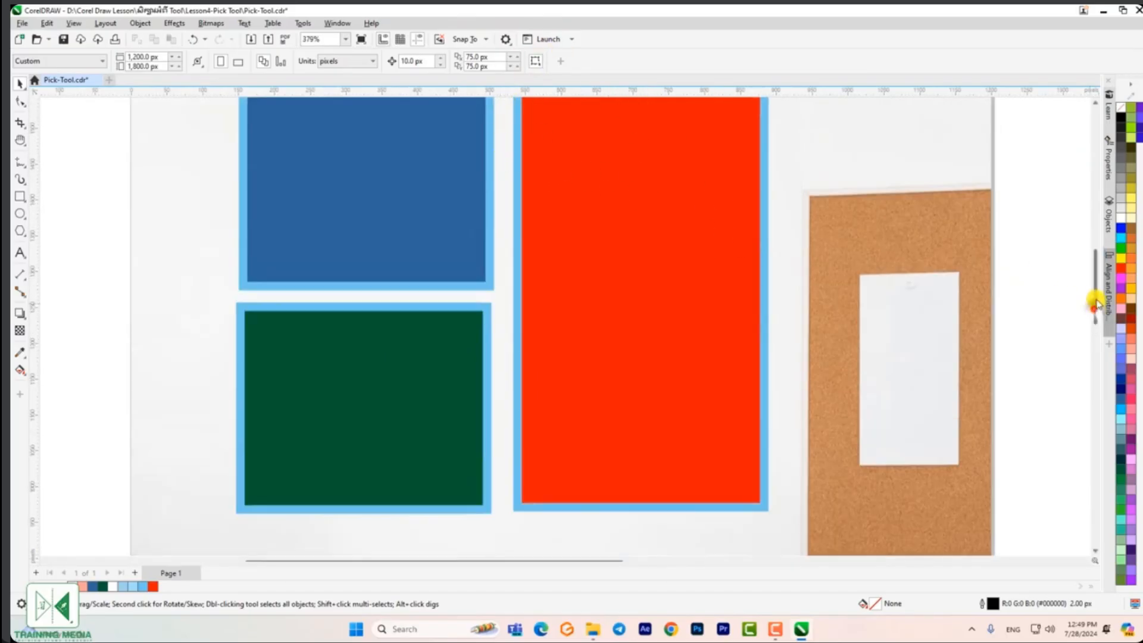
{"action": "scroll", "coordinate": [1097, 306], "scroll_direction": "down", "scroll_amount": 3}
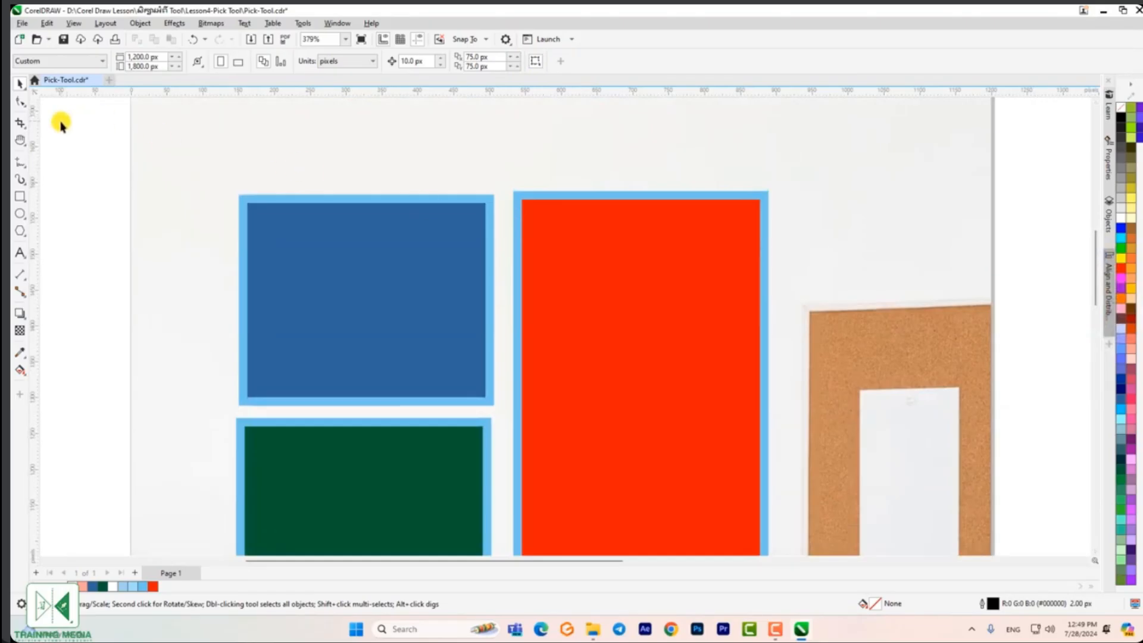
{"action": "left_click_drag", "start_coordinate": [1097, 271], "coordinate": [1100, 273]}
{"action": "left_click_drag", "start_coordinate": [454, 240], "coordinate": [433, 230]}
{"action": "left_click", "coordinate": [493, 158]}
{"action": "left_click", "coordinate": [536, 158]}
{"action": "left_click", "coordinate": [428, 214]}
{"action": "left_click", "coordinate": [510, 164]}
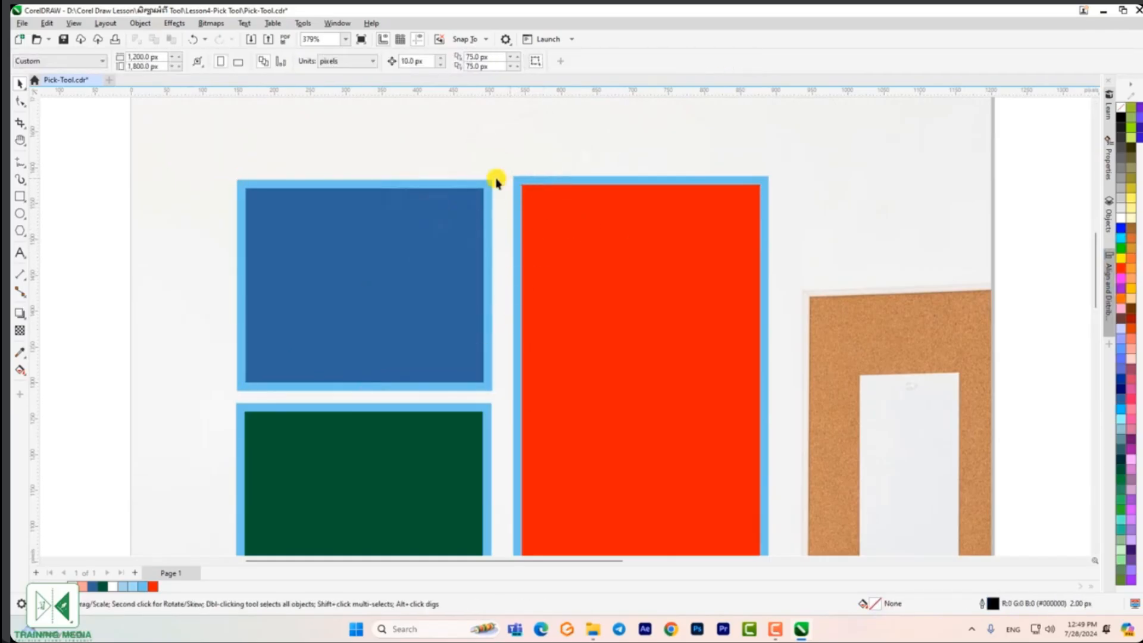
- Fine-tune the blue rectangle's position above the green one, comparing its top edge with the red rectangle's
{"action": "left_click", "coordinate": [459, 244]}
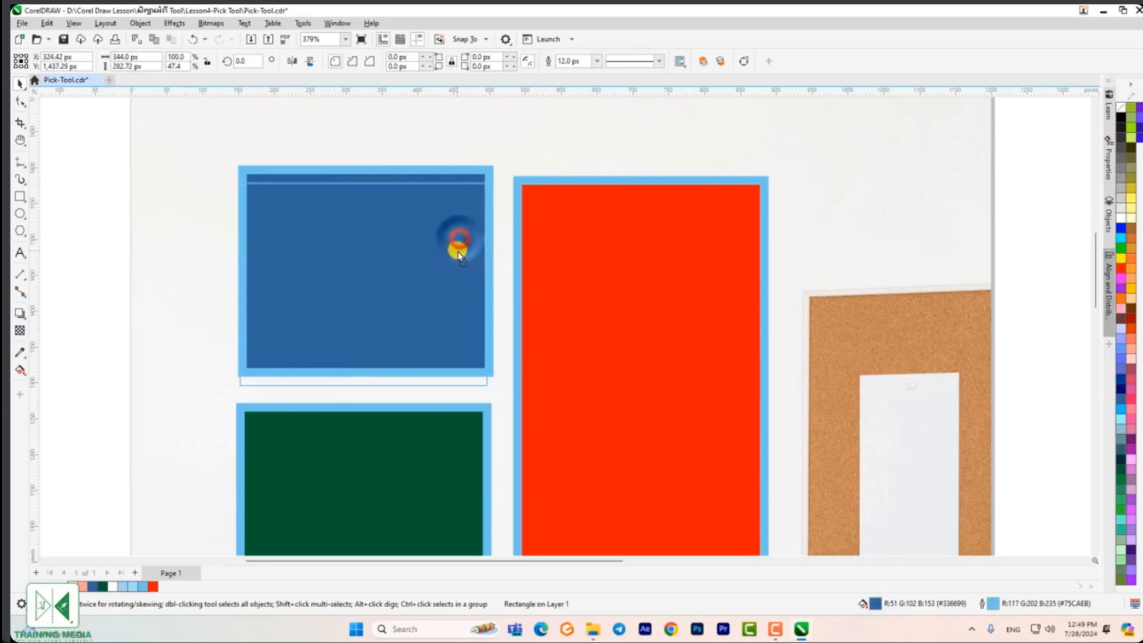
{"action": "left_click", "coordinate": [523, 156]}
{"action": "left_click", "coordinate": [635, 261]}
{"action": "left_click", "coordinate": [798, 227]}
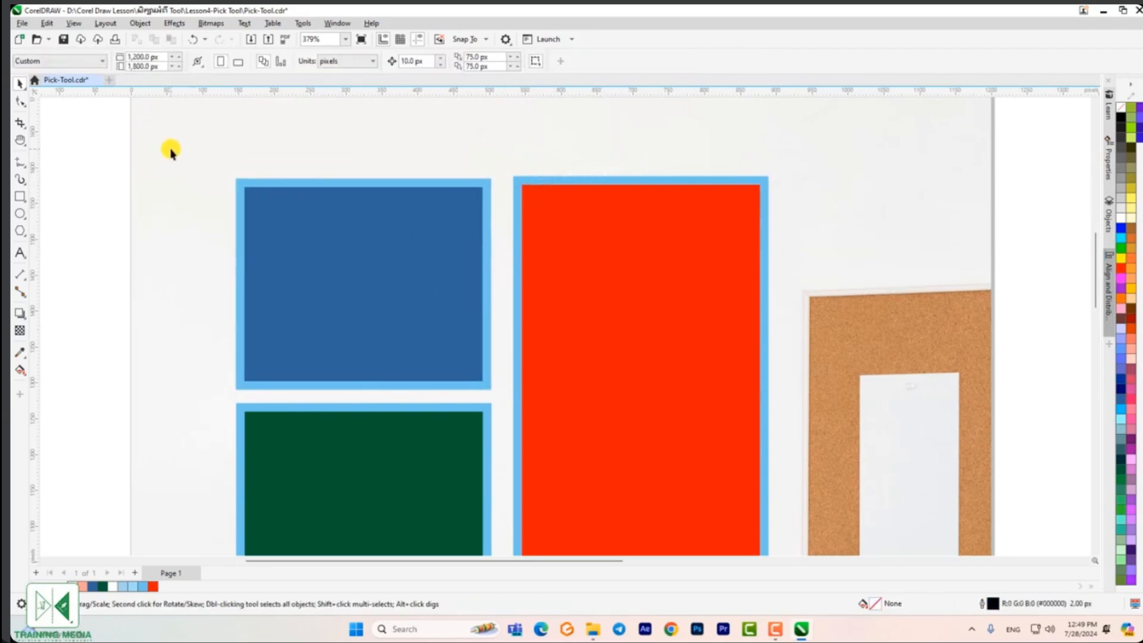
{"action": "scroll", "coordinate": [668, 310], "scroll_direction": "down", "scroll_amount": 2}
{"action": "left_click", "coordinate": [790, 256]}
{"action": "left_click", "coordinate": [523, 269]}
{"action": "left_click", "coordinate": [625, 197]}
{"action": "scroll", "coordinate": [551, 235], "scroll_direction": "up", "scroll_amount": 3}
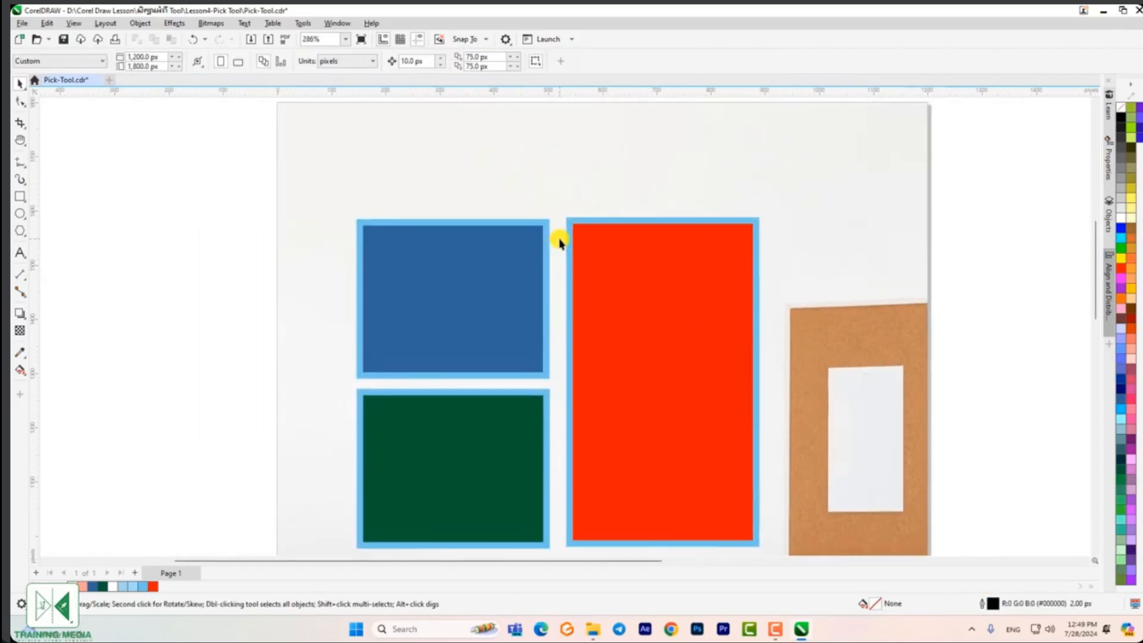
- Raise the blue rectangle slightly so its top edge is level with the red rectangle's top edge
{"action": "scroll", "coordinate": [554, 235], "scroll_direction": "up", "scroll_amount": 3}
{"action": "left_click", "coordinate": [468, 263]}
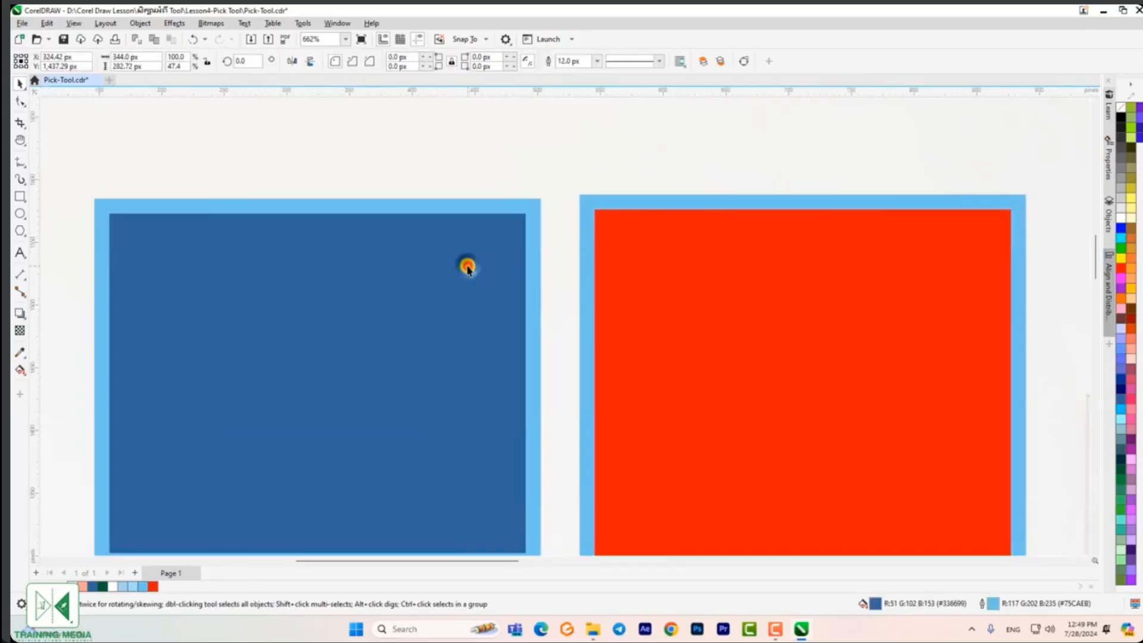
{"action": "left_click_drag", "start_coordinate": [470, 261], "coordinate": [470, 258]}
{"action": "left_click", "coordinate": [465, 258]}
{"action": "left_click", "coordinate": [588, 180]}
{"action": "scroll", "coordinate": [565, 238], "scroll_direction": "down", "scroll_amount": 2}
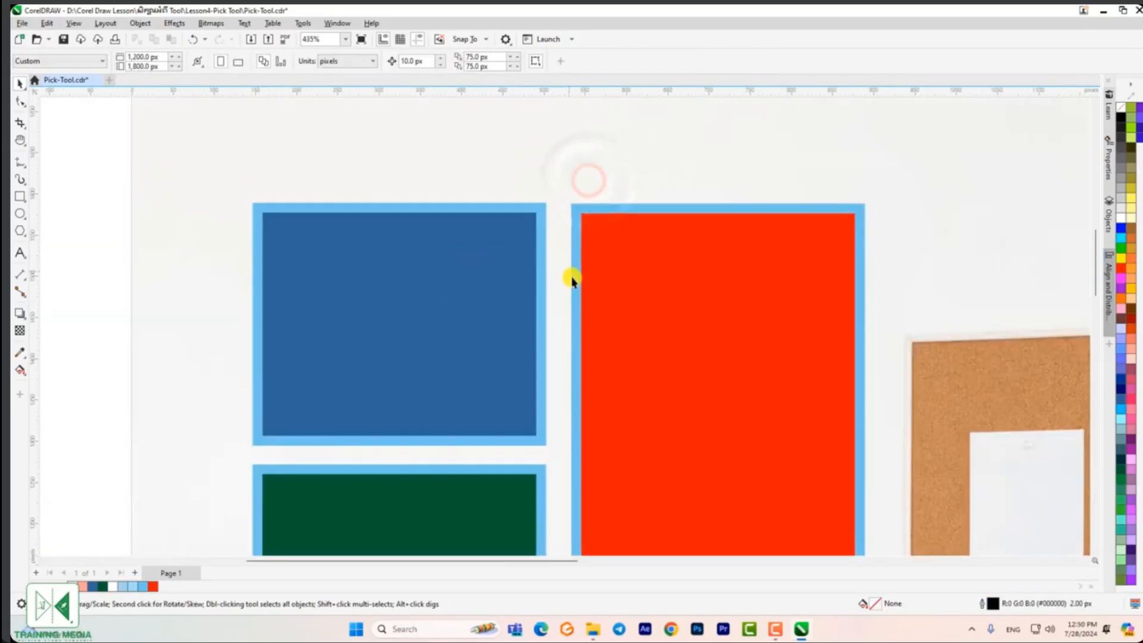
- Raise the green rectangle slightly so its bottom edge is level with the red rectangle's bottom edge
{"action": "scroll", "coordinate": [571, 279], "scroll_direction": "down", "scroll_amount": 4}
{"action": "scroll", "coordinate": [1094, 298], "scroll_direction": "down", "scroll_amount": 2}
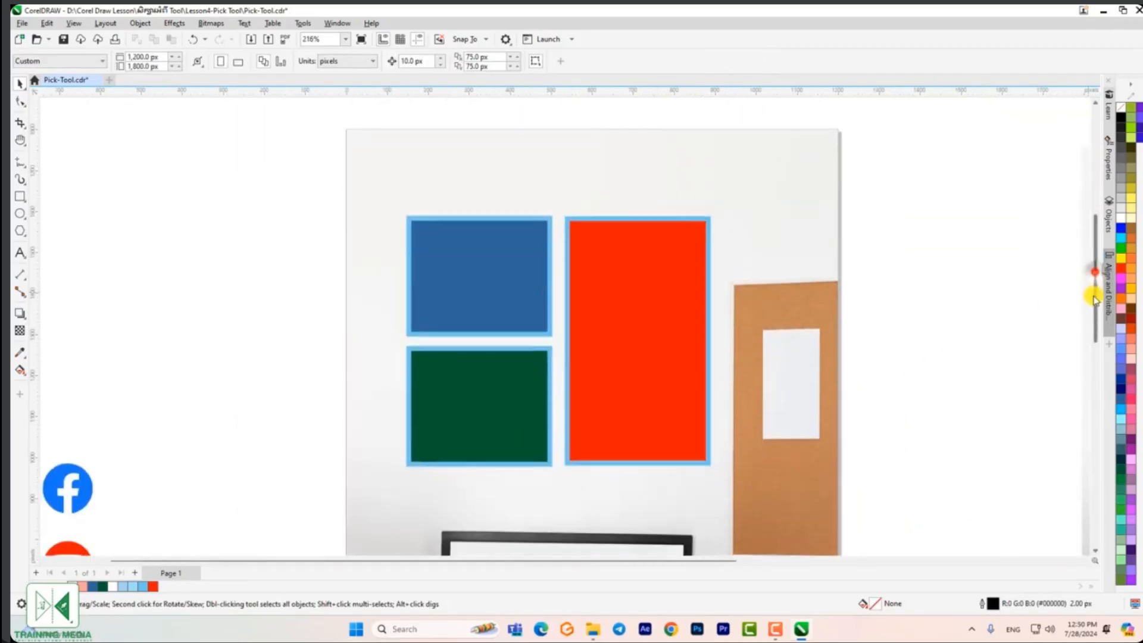
{"action": "scroll", "coordinate": [1094, 298], "scroll_direction": "down", "scroll_amount": 2}
{"action": "scroll", "coordinate": [548, 332], "scroll_direction": "up", "scroll_amount": 4}
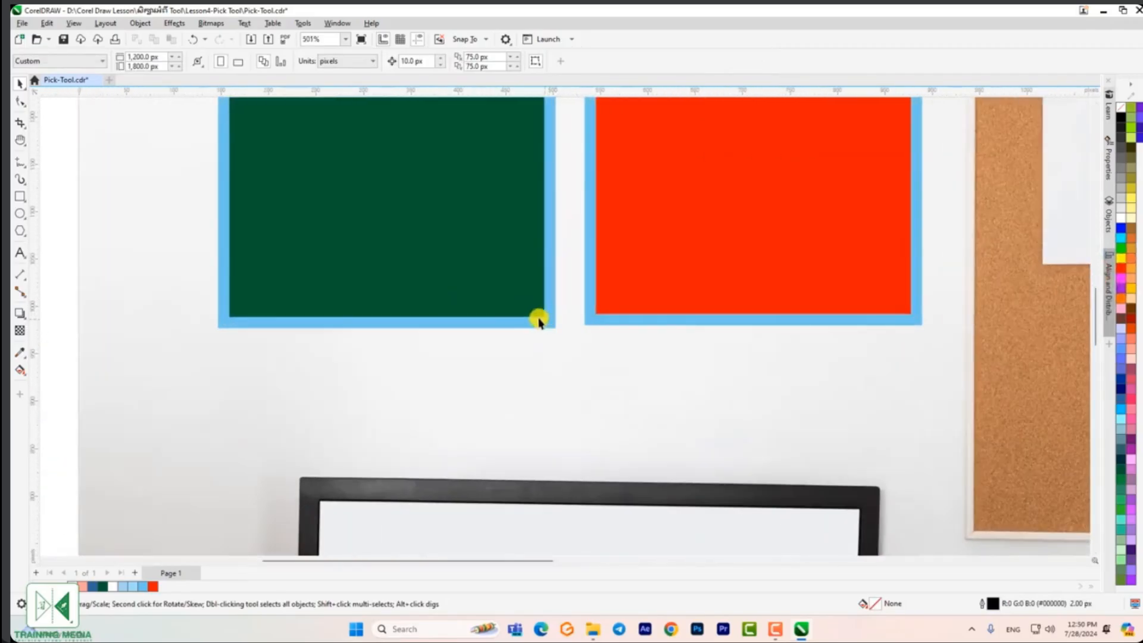
{"action": "scroll", "coordinate": [488, 314], "scroll_direction": "up", "scroll_amount": 4}
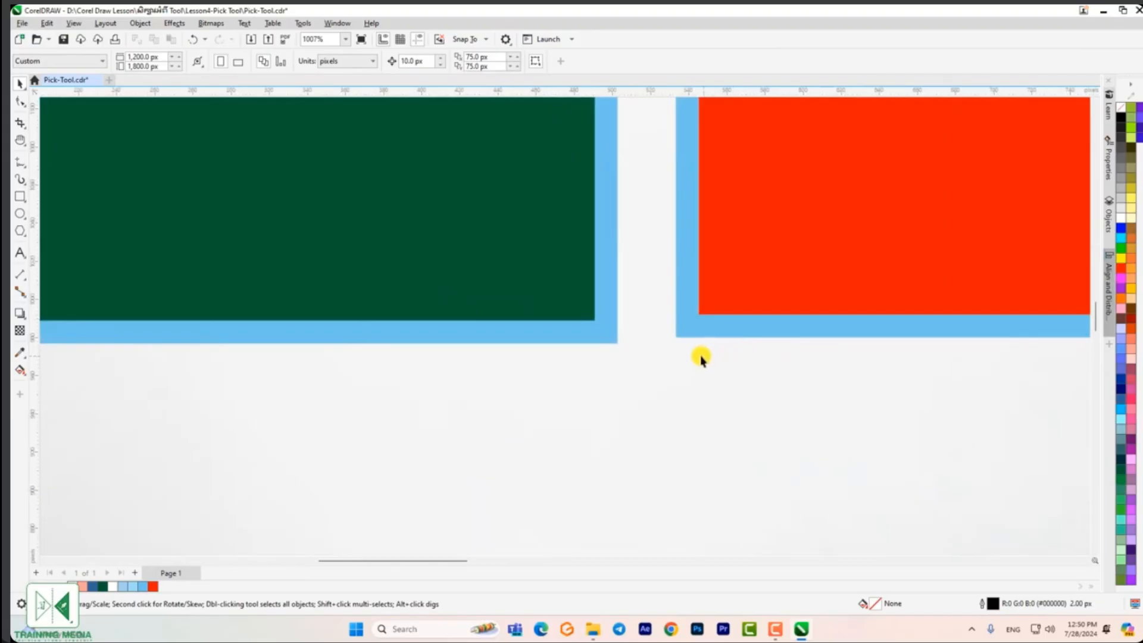
{"action": "left_click_drag", "start_coordinate": [503, 335], "coordinate": [508, 327]}
{"action": "left_click", "coordinate": [652, 384]}
{"action": "scroll", "coordinate": [651, 384], "scroll_direction": "down", "scroll_amount": 3}
{"action": "scroll", "coordinate": [433, 178], "scroll_direction": "up", "scroll_amount": 3}
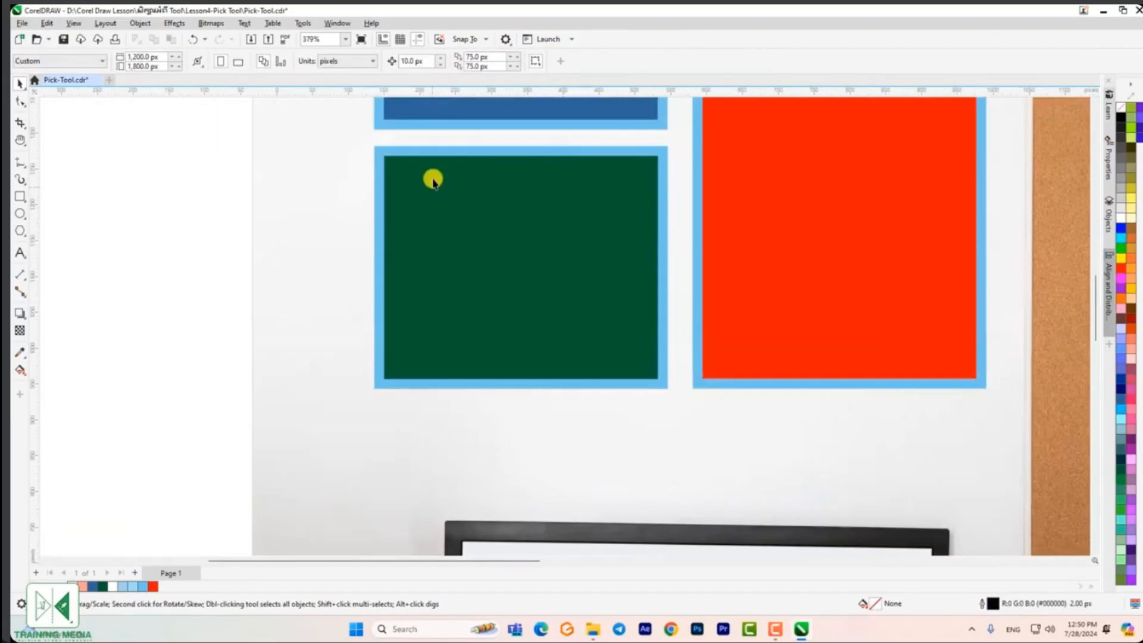
{"action": "scroll", "coordinate": [376, 129], "scroll_direction": "down", "scroll_amount": 5}
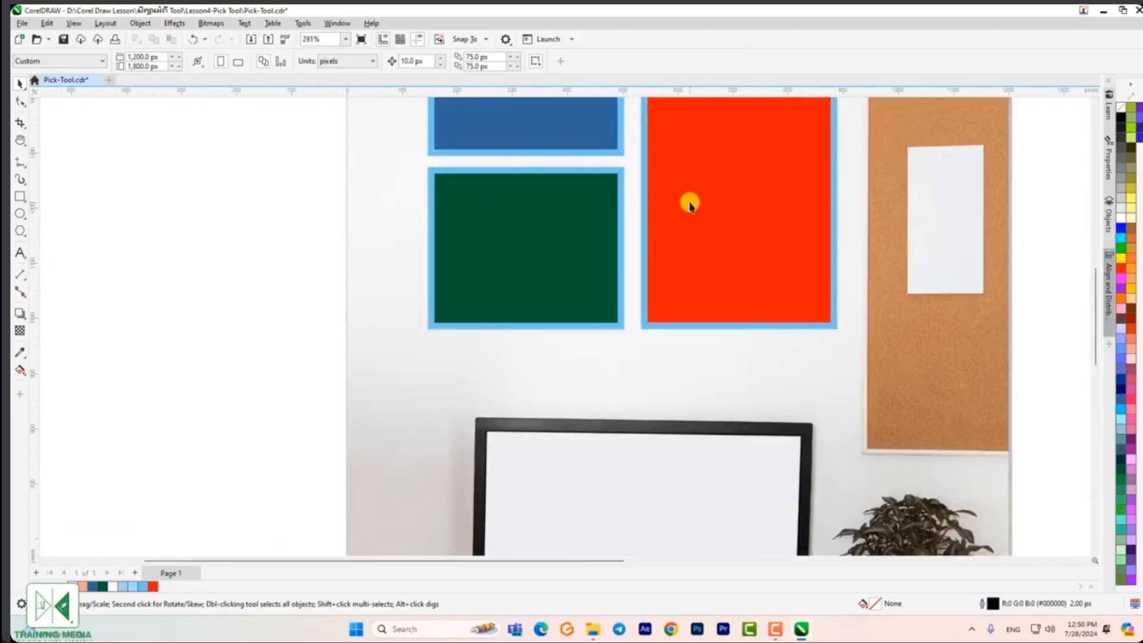
{"action": "left_click_drag", "start_coordinate": [1097, 295], "coordinate": [1099, 253]}
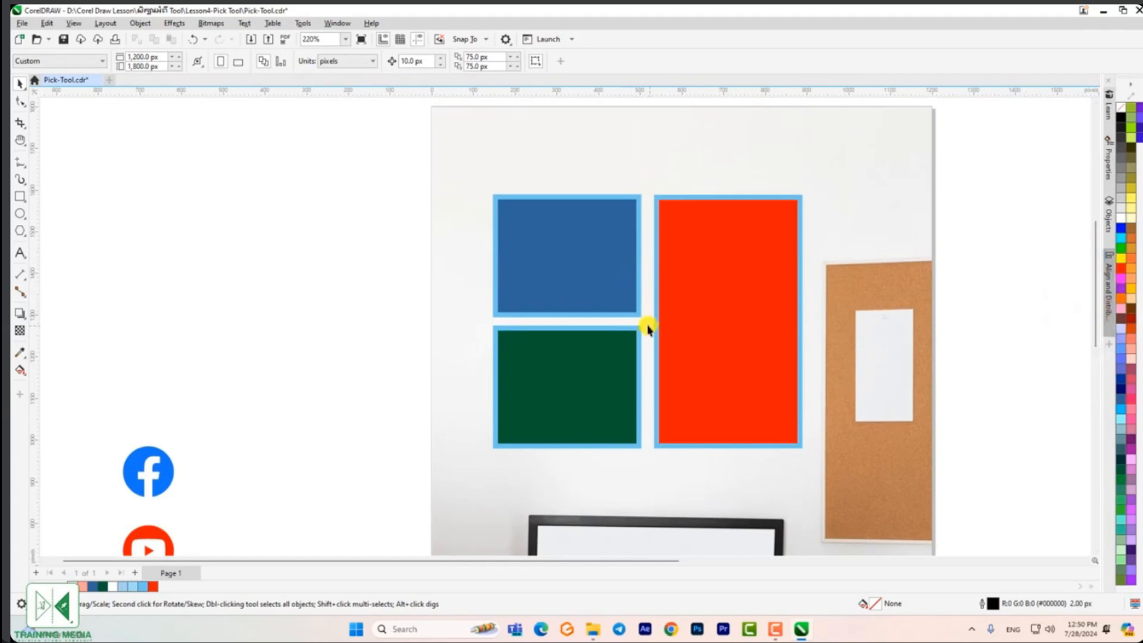
- Move the red rectangle 10 px left so its gap matches the one between the blue and green rectangles
{"action": "left_click", "coordinate": [762, 339]}
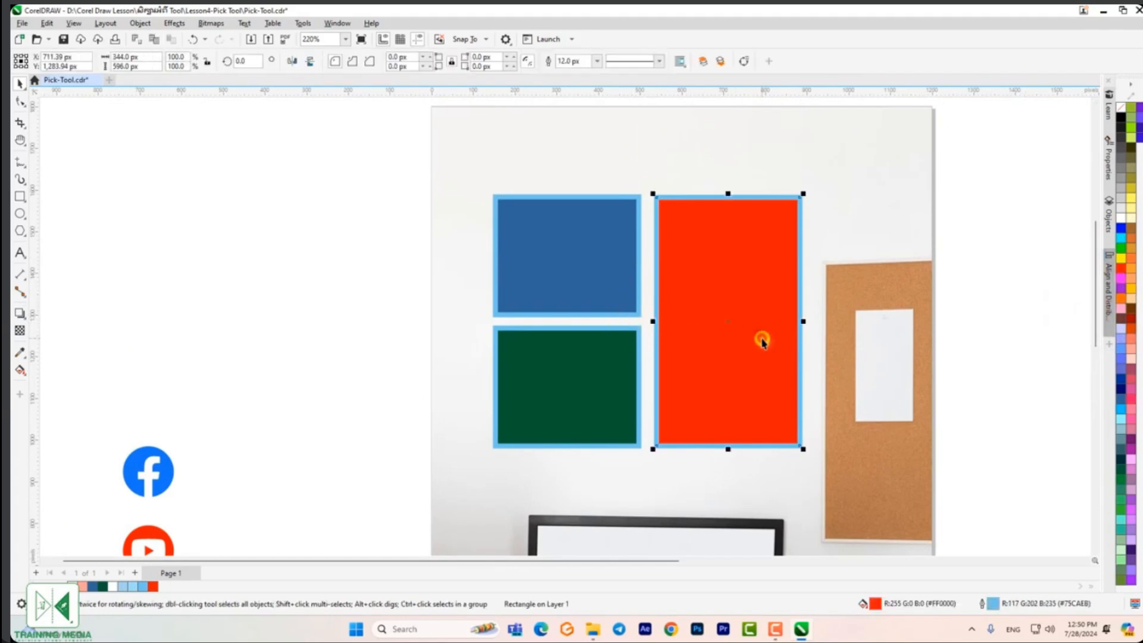
{"action": "key", "text": "Left"}
{"action": "key", "text": "Right"}
{"action": "key", "text": "Left"}
{"action": "key", "text": "Right"}
{"action": "key", "text": "Left"}
{"action": "left_click", "coordinate": [868, 211]}
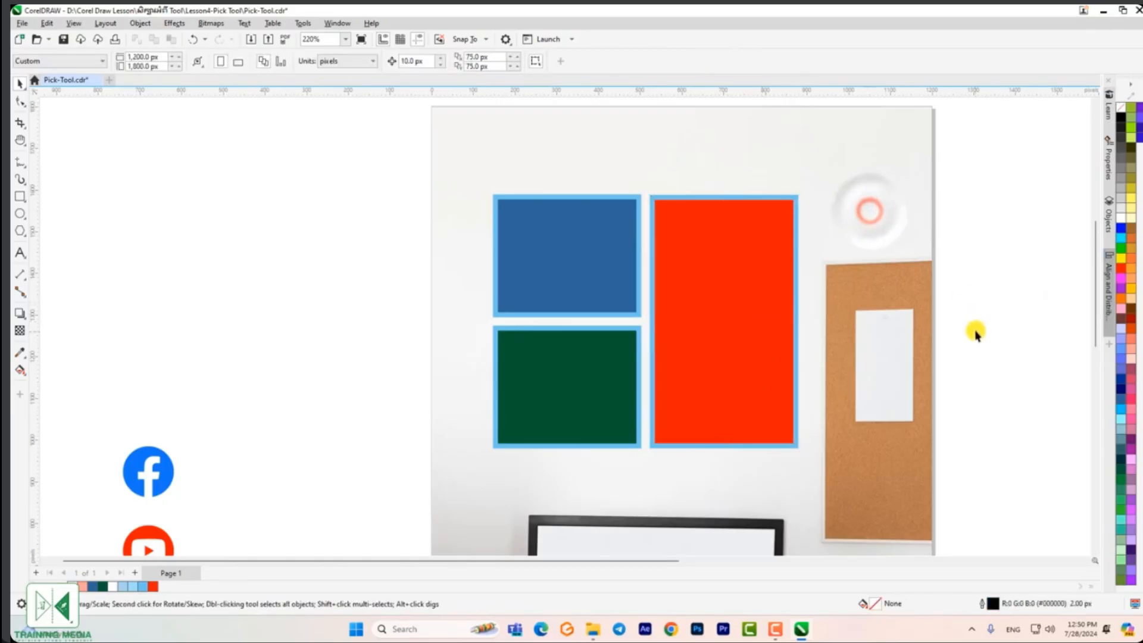
- Place the Facebook icon on the desk photo, just above the blue rectangle's left part
{"action": "scroll", "coordinate": [693, 372], "scroll_direction": "down", "scroll_amount": 2}
{"action": "scroll", "coordinate": [1097, 277], "scroll_direction": "down", "scroll_amount": 2}
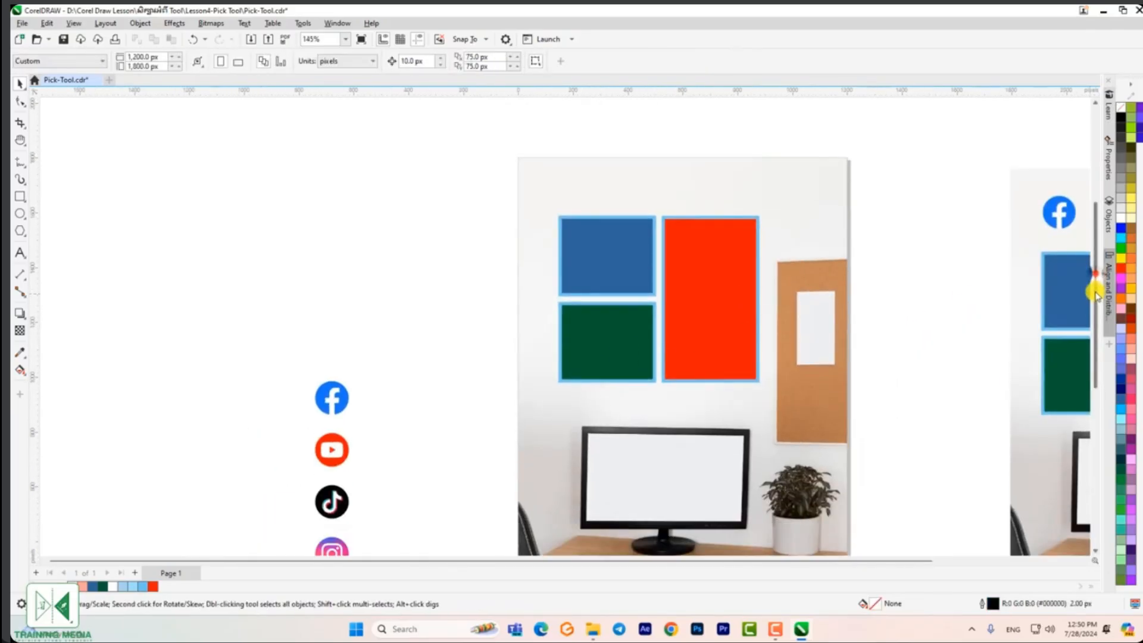
{"action": "mouse_move", "coordinate": [769, 560]}
{"action": "left_mouse_down"}
{"action": "mouse_move", "coordinate": [844, 564]}
{"action": "mouse_move", "coordinate": [754, 563]}
{"action": "left_mouse_up"}
{"action": "mouse_move", "coordinate": [1095, 298]}
{"action": "left_mouse_down"}
{"action": "mouse_move", "coordinate": [1095, 284]}
{"action": "mouse_move", "coordinate": [1096, 308]}
{"action": "mouse_move", "coordinate": [1095, 296]}
{"action": "left_mouse_up"}
{"action": "left_click_drag", "start_coordinate": [111, 390], "coordinate": [357, 180]}
{"action": "left_click", "coordinate": [759, 213]}
{"action": "left_click", "coordinate": [710, 246]}
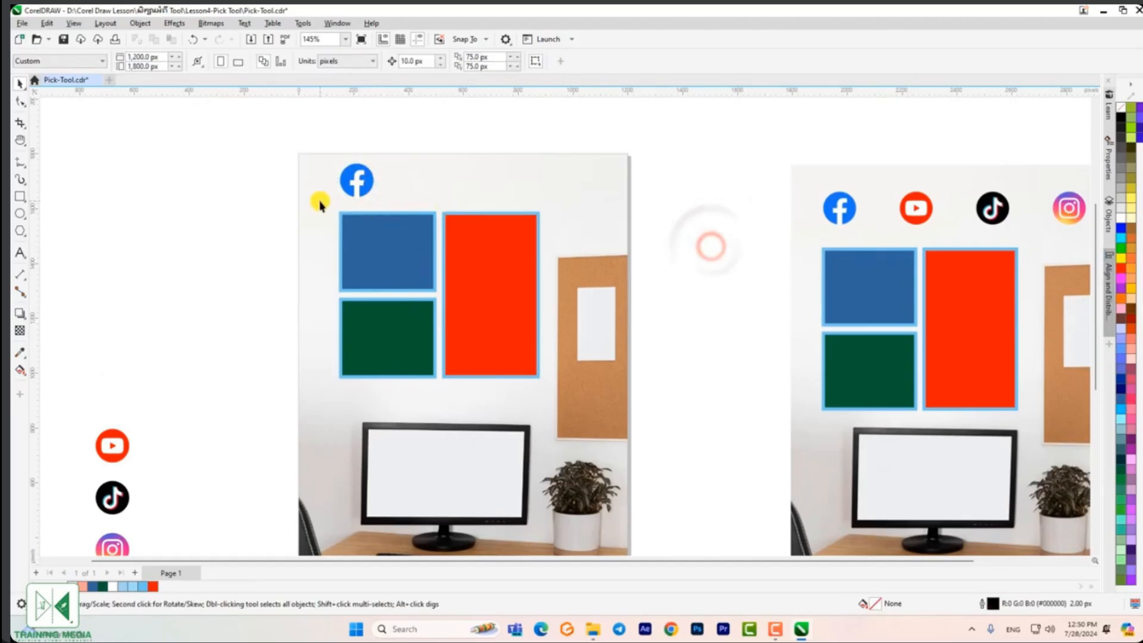
- Lower the blue, green and red rectangles together to leave more room for the icon row above them
{"action": "left_click_drag", "start_coordinate": [323, 208], "coordinate": [544, 406]}
{"action": "key", "text": "Down"}
{"action": "key", "text": "Down"}
{"action": "key", "text": "Down"}
{"action": "key", "text": "Down"}
{"action": "key", "text": "Down"}
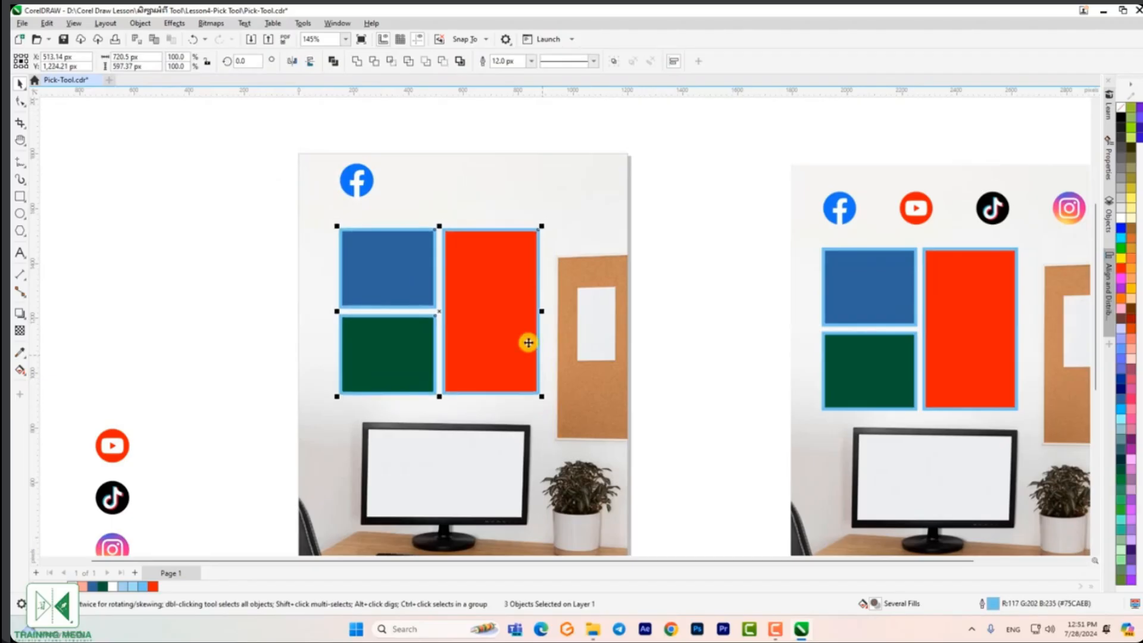
{"action": "left_click", "coordinate": [682, 274]}
- Shift the Facebook icon slightly down and left above the blue rectangle
{"action": "left_click", "coordinate": [363, 189]}
{"action": "left_click_drag", "start_coordinate": [372, 202], "coordinate": [369, 203]}
{"action": "left_click", "coordinate": [411, 181]}
- Place the YouTube, TikTok and Instagram icons in a spaced row beside the Facebook icon above the rectangles
{"action": "left_click_drag", "start_coordinate": [113, 445], "coordinate": [418, 192]}
{"action": "left_click_drag", "start_coordinate": [113, 497], "coordinate": [469, 199]}
{"action": "left_click_drag", "start_coordinate": [113, 547], "coordinate": [593, 199]}
{"action": "left_click_drag", "start_coordinate": [590, 198], "coordinate": [514, 196]}
{"action": "left_click_drag", "start_coordinate": [414, 189], "coordinate": [429, 191]}
{"action": "left_click", "coordinate": [702, 266]}
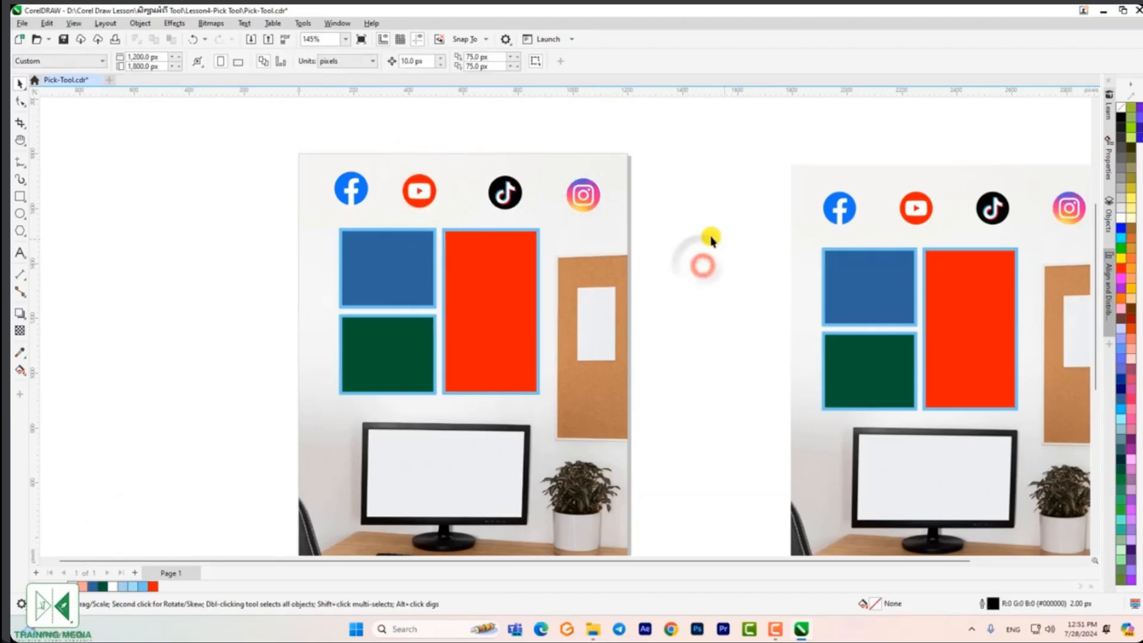
- Show the Align and Distribute docker
{"action": "scroll", "coordinate": [541, 160], "scroll_direction": "up", "scroll_amount": 3}
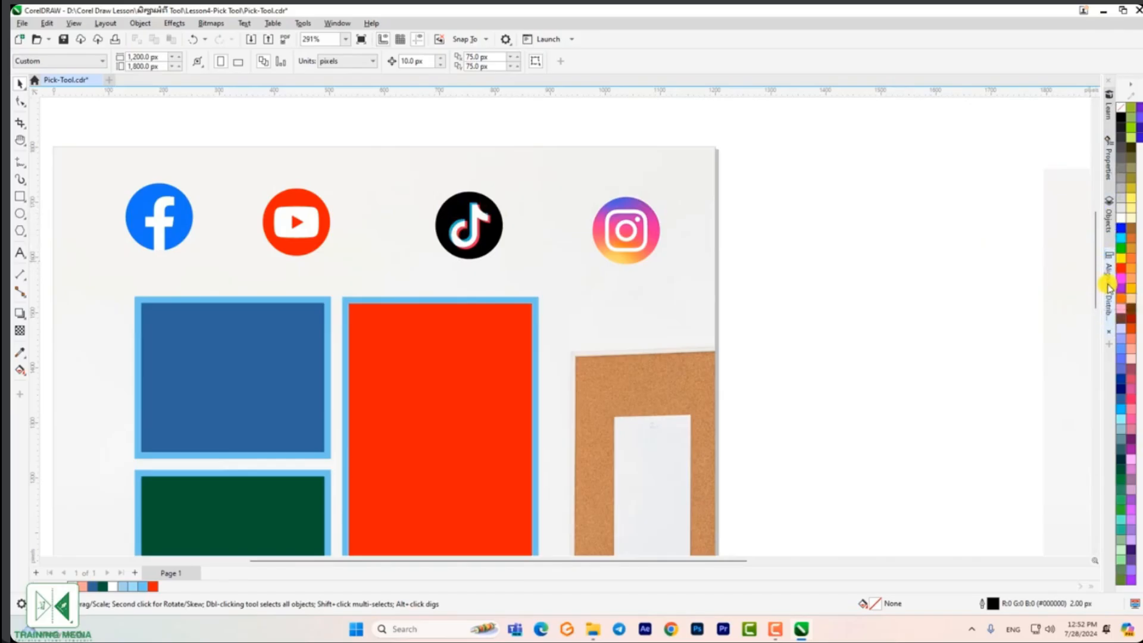
{"action": "right_click", "coordinate": [1110, 347]}
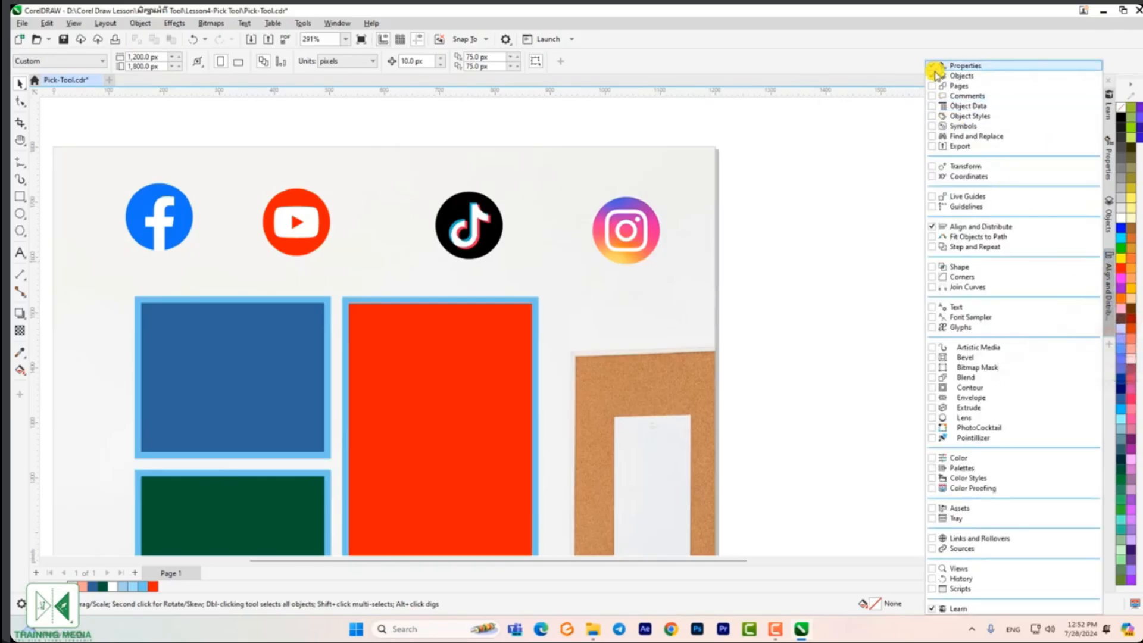
{"action": "left_click", "coordinate": [934, 228]}
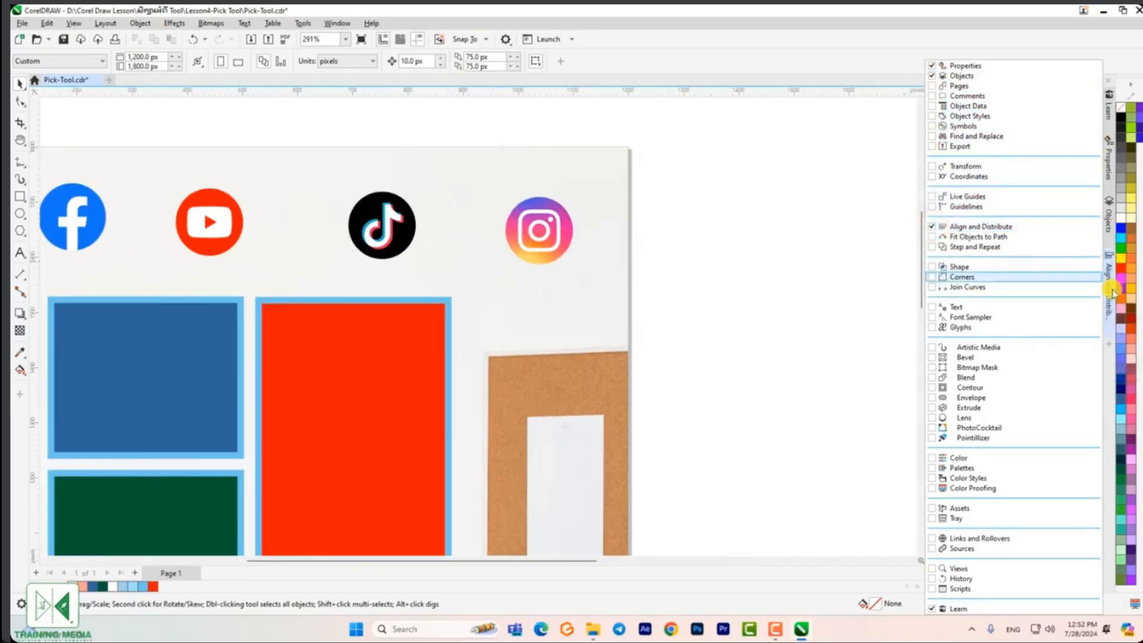
{"action": "left_click", "coordinate": [933, 227]}
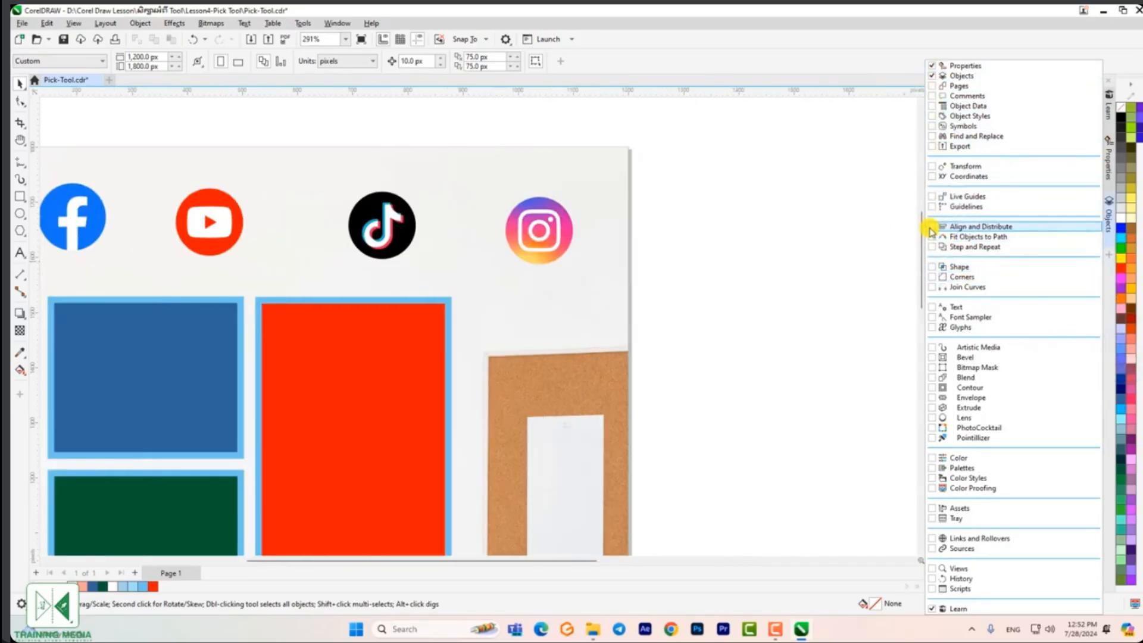
{"action": "left_click", "coordinate": [934, 228]}
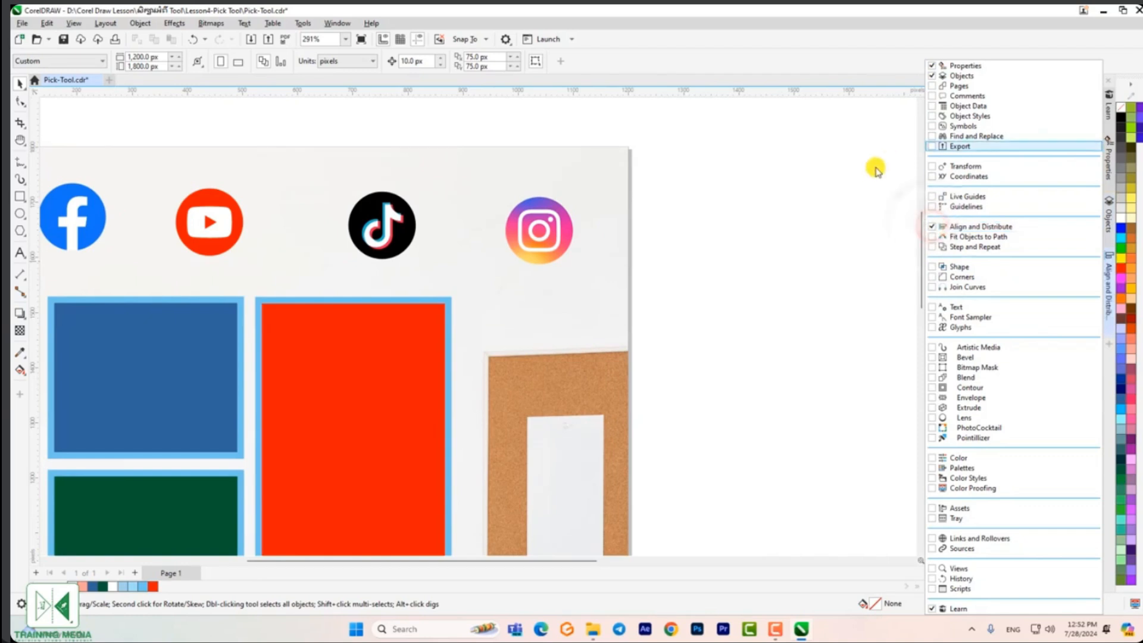
{"action": "left_click", "coordinate": [788, 242]}
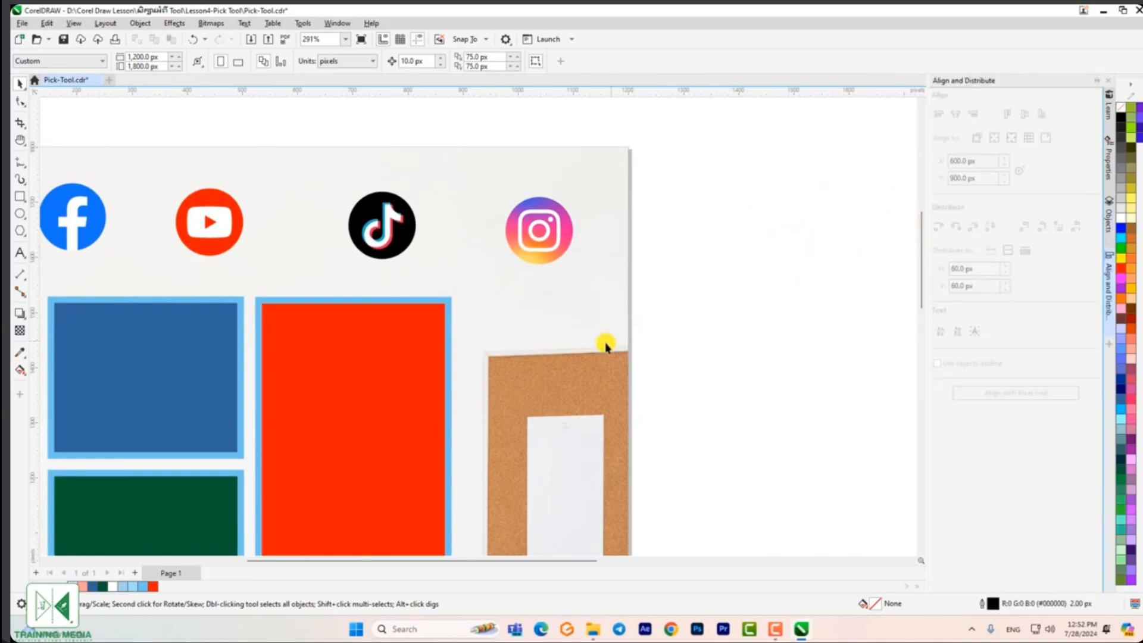
- Align the four social icons along a common horizontal centre line and distribute the space between them equally
{"action": "left_click_drag", "start_coordinate": [557, 560], "coordinate": [475, 562]}
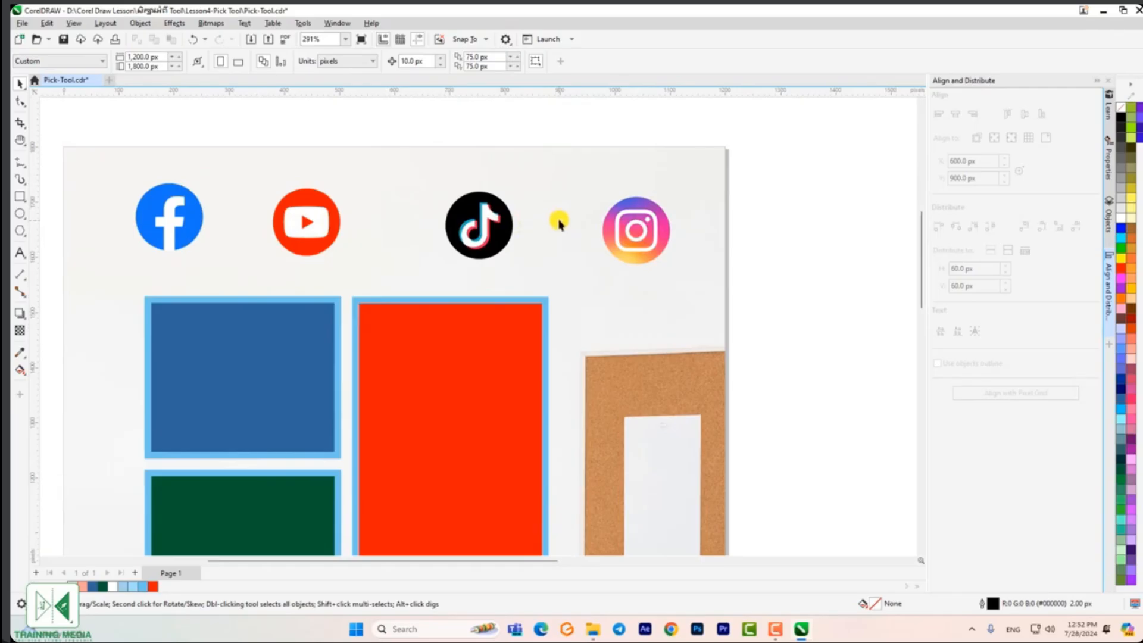
{"action": "left_click_drag", "start_coordinate": [81, 164], "coordinate": [164, 163]}
{"action": "left_click", "coordinate": [22, 89]}
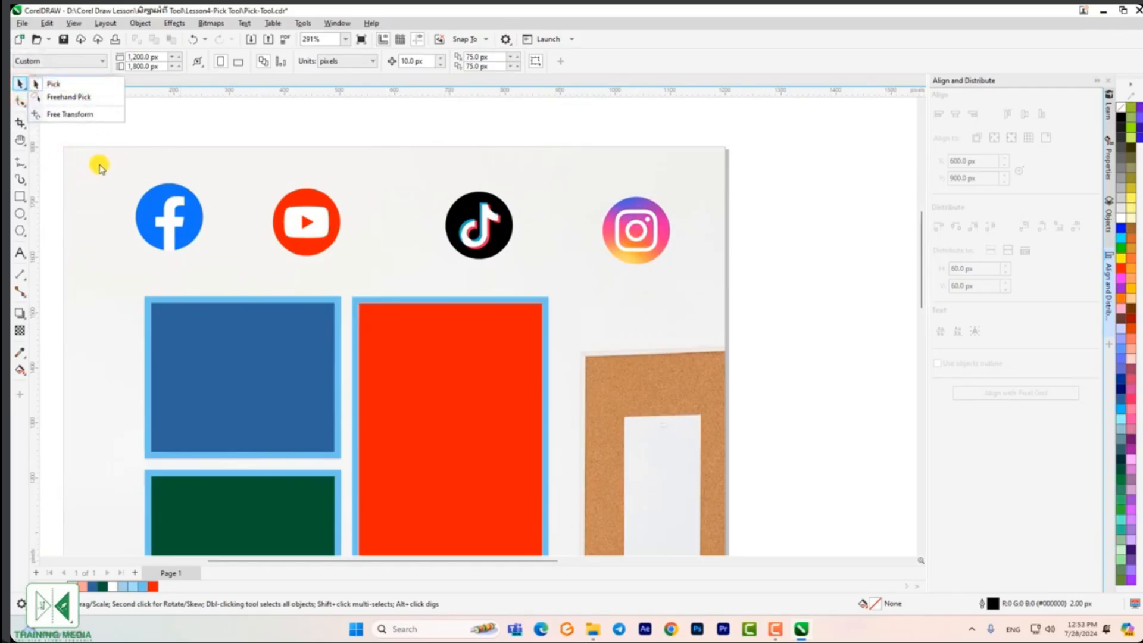
{"action": "left_click", "coordinate": [98, 162]}
{"action": "left_click_drag", "start_coordinate": [143, 172], "coordinate": [698, 284]}
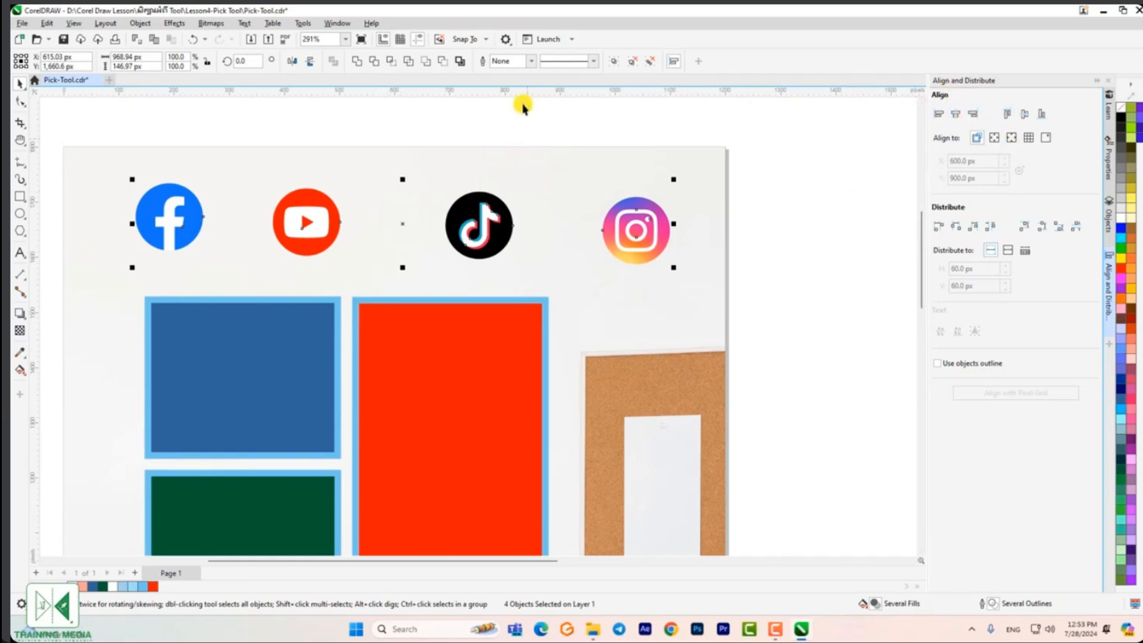
{"action": "left_click", "coordinate": [1026, 114]}
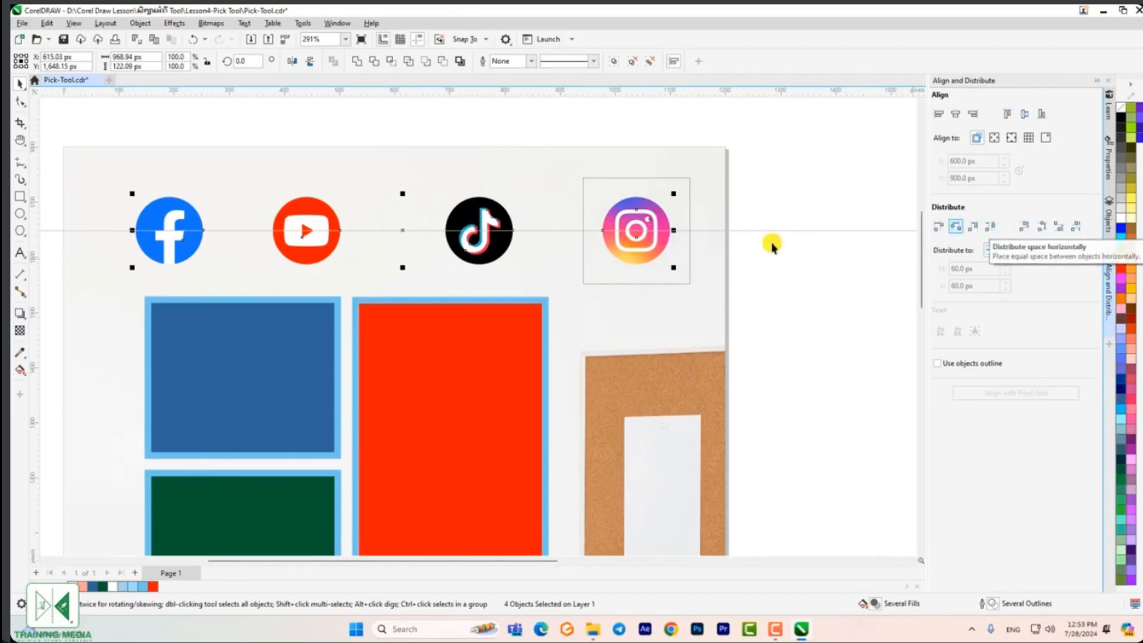
{"action": "left_click", "coordinate": [991, 228]}
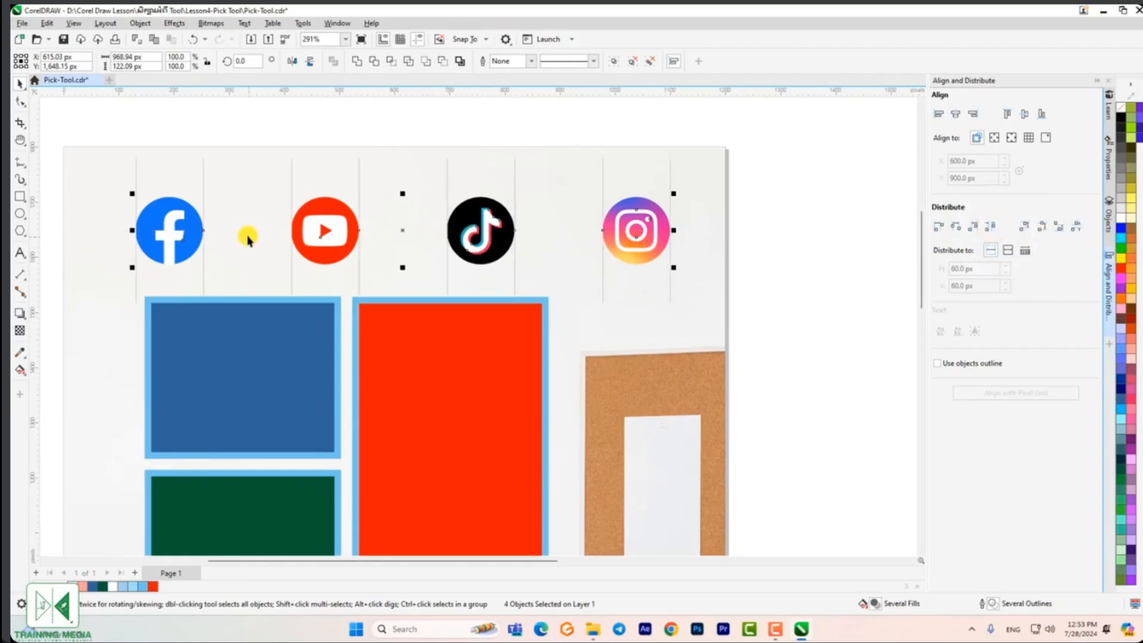
{"action": "left_click", "coordinate": [796, 299]}
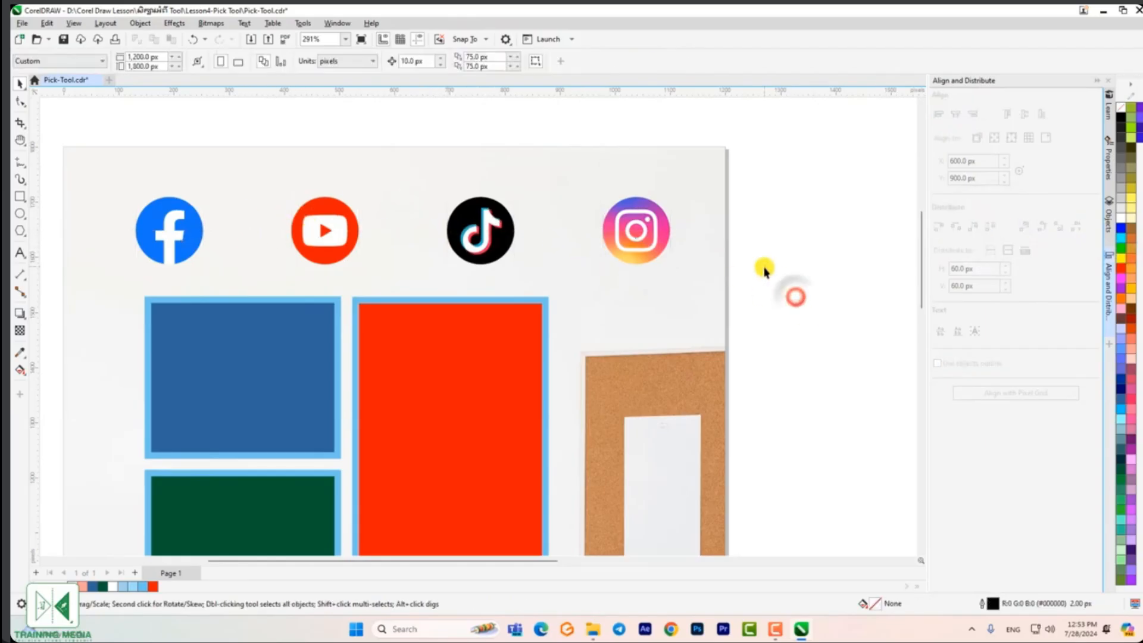
- Practise marquee selection by enclosing all four social icons, and by fully enclosing only the Facebook, YouTube and TikTok icons
{"action": "left_click_drag", "start_coordinate": [694, 186], "coordinate": [144, 255]}
{"action": "left_click", "coordinate": [90, 166]}
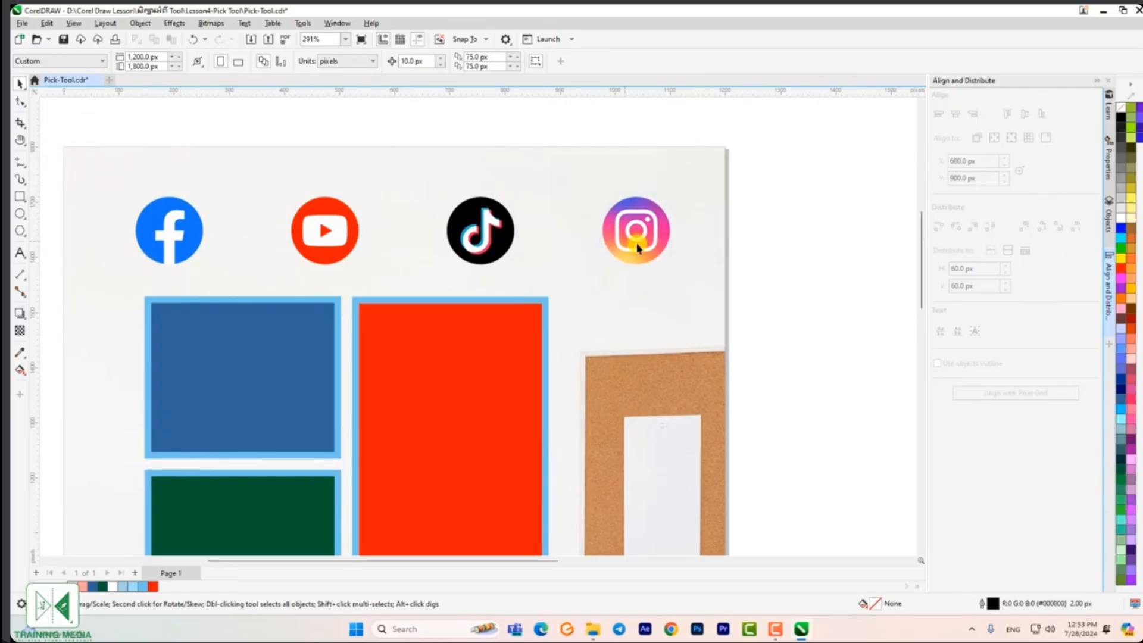
{"action": "left_click_drag", "start_coordinate": [82, 161], "coordinate": [271, 192]}
{"action": "left_click_drag", "start_coordinate": [439, 177], "coordinate": [694, 228]}
{"action": "left_click_drag", "start_coordinate": [91, 170], "coordinate": [695, 284]}
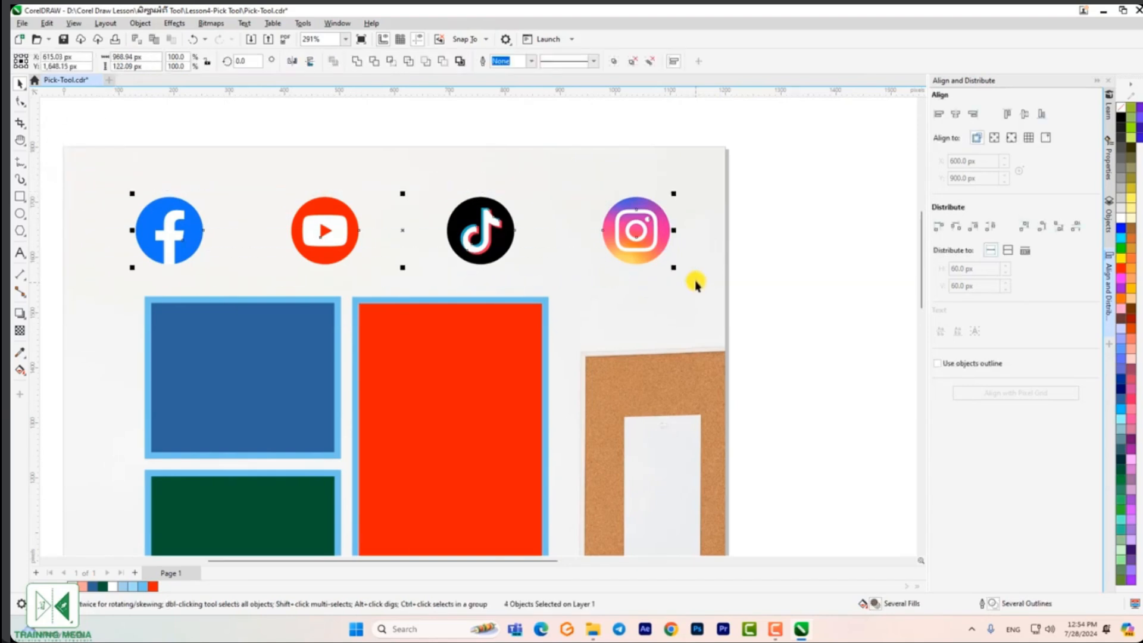
{"action": "left_click", "coordinate": [114, 162]}
{"action": "left_click_drag", "start_coordinate": [90, 168], "coordinate": [412, 243]}
{"action": "left_click_drag", "start_coordinate": [589, 268], "coordinate": [634, 264]}
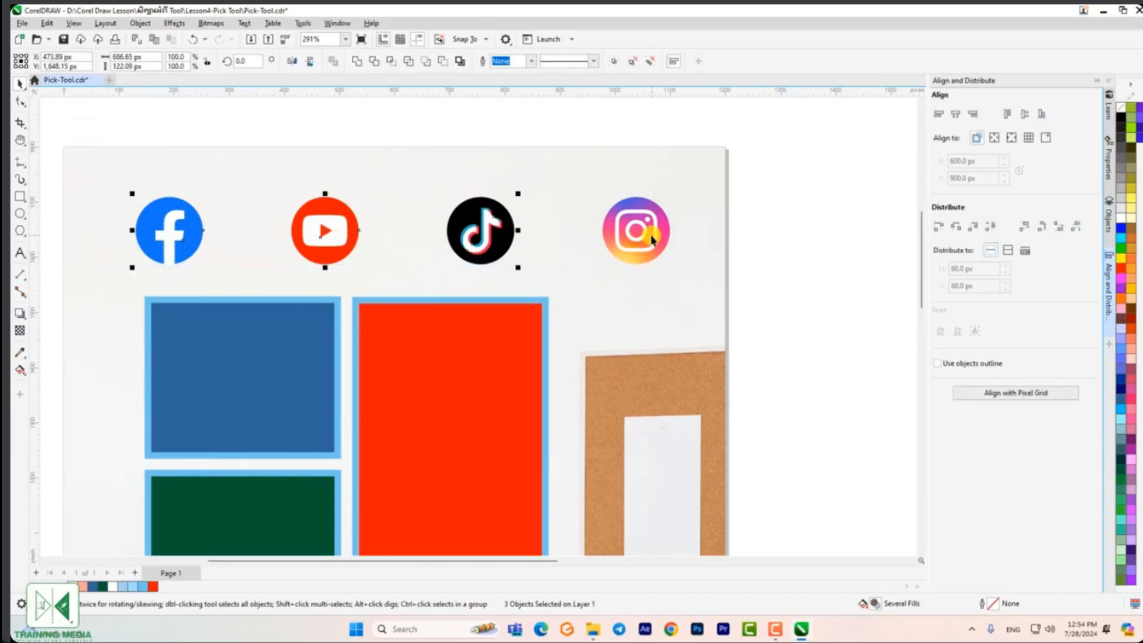
- Select all four social icons and move them up 20 px together
{"action": "left_click", "coordinate": [698, 252]}
{"action": "left_click_drag", "start_coordinate": [670, 253], "coordinate": [685, 277]}
{"action": "key", "text": "Up"}
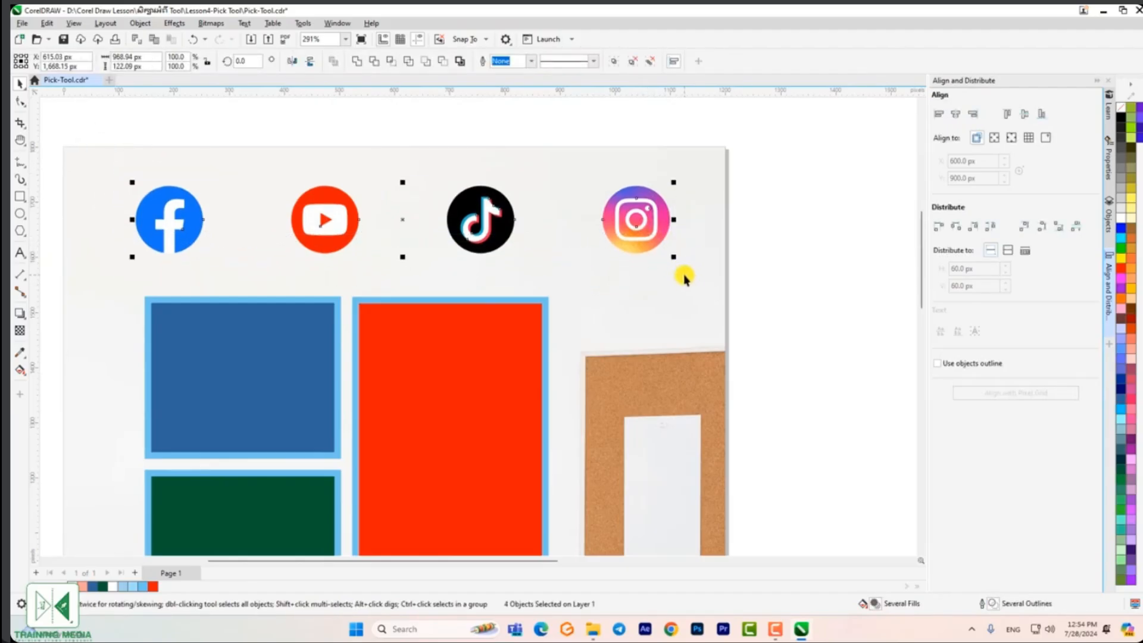
{"action": "left_click", "coordinate": [784, 307]}
- Open the social media icons file v982-d3-01 [Converted].ai from the Lesson4-Pick Tool folder
{"action": "left_click", "coordinate": [23, 85]}
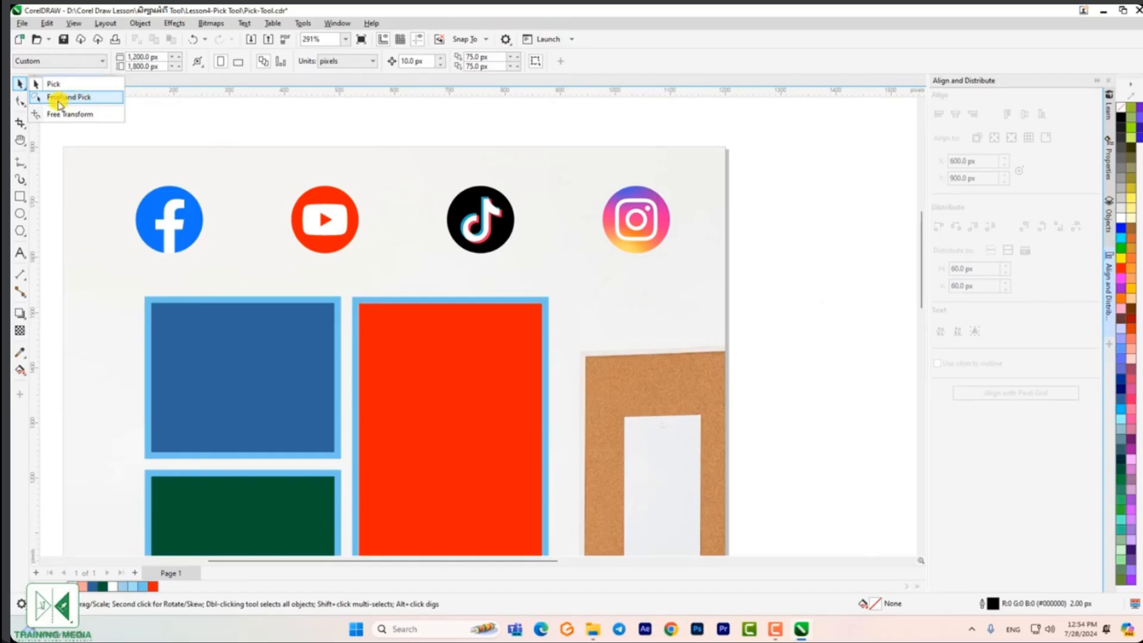
{"action": "scroll", "coordinate": [302, 173], "scroll_direction": "down", "scroll_amount": 2}
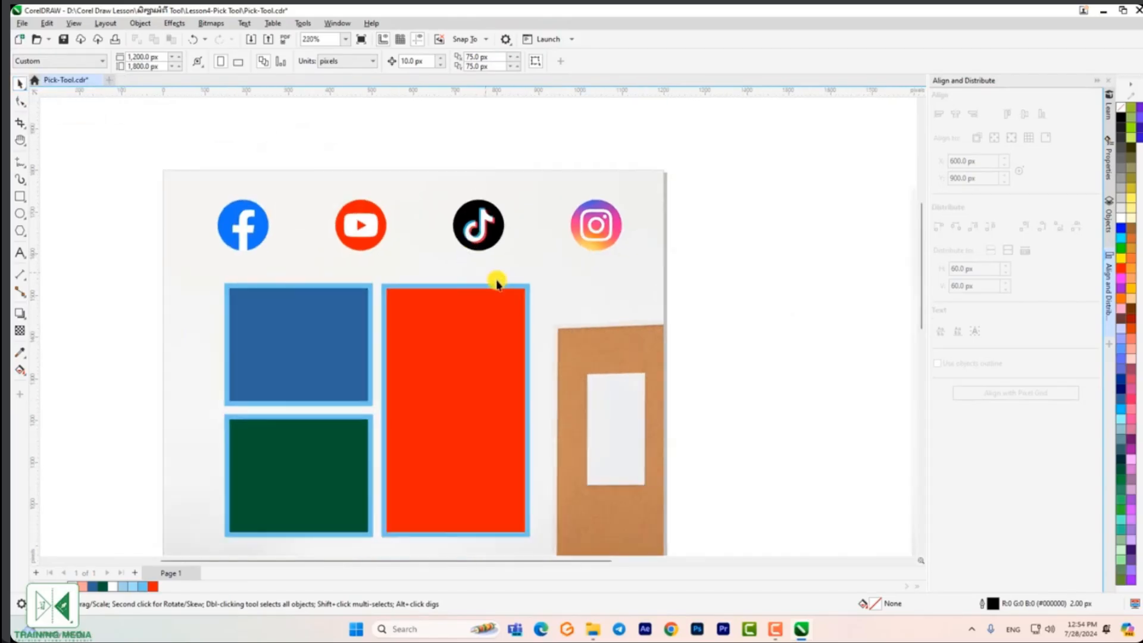
{"action": "left_click", "coordinate": [26, 23]}
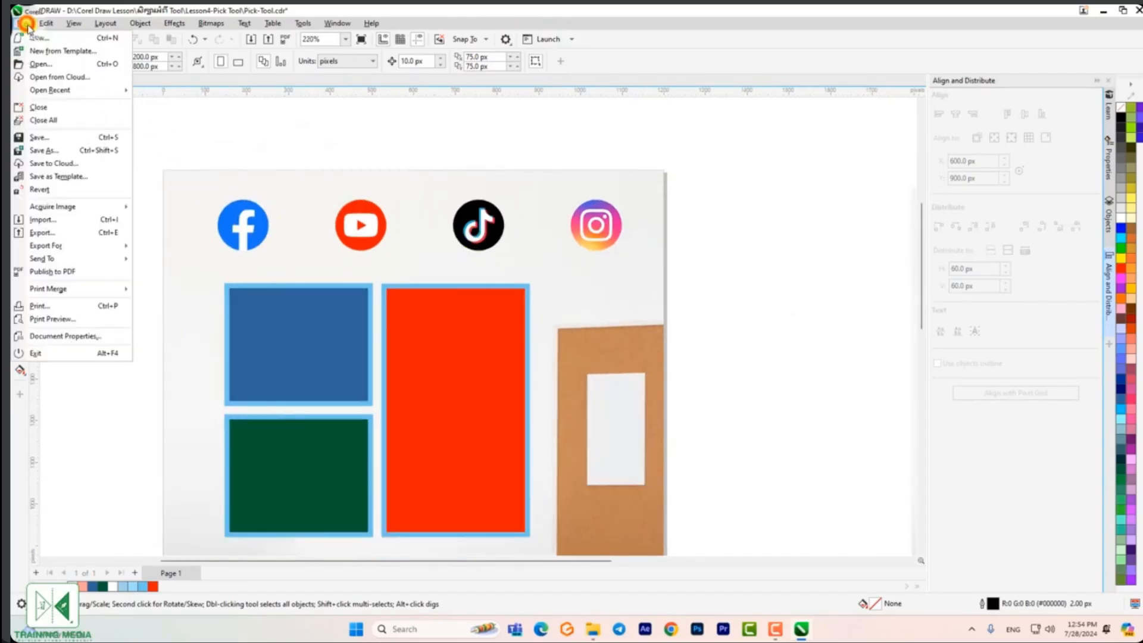
{"action": "left_click", "coordinate": [43, 59]}
{"action": "left_click_drag", "start_coordinate": [430, 128], "coordinate": [494, 124]}
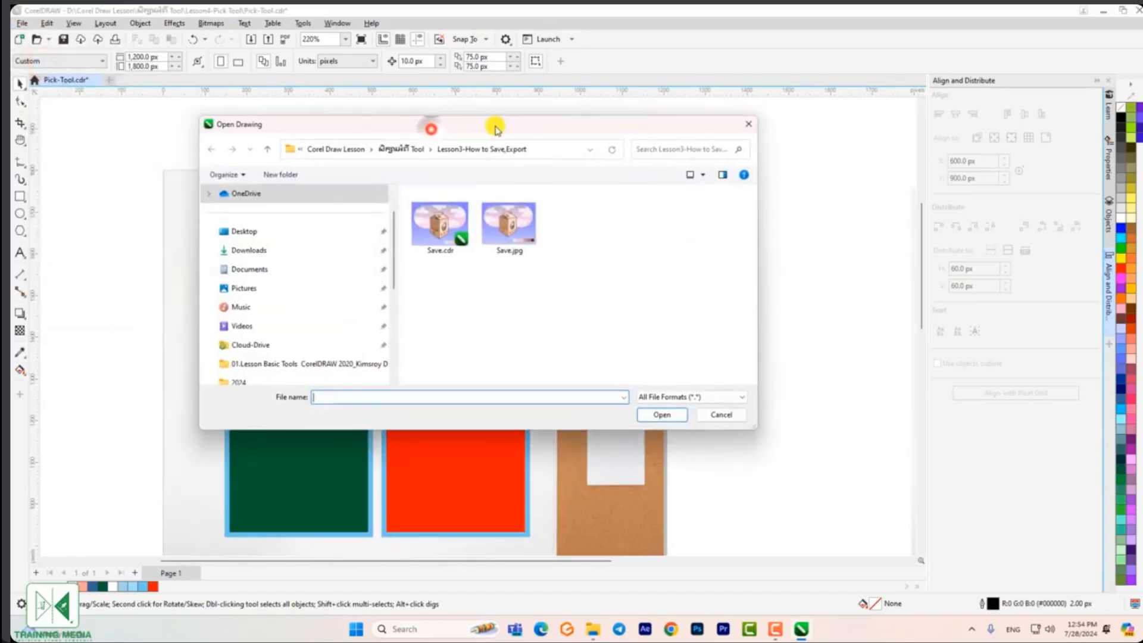
{"action": "left_click", "coordinate": [267, 149]}
{"action": "left_click", "coordinate": [482, 259]}
{"action": "double_click", "coordinate": [482, 260]}
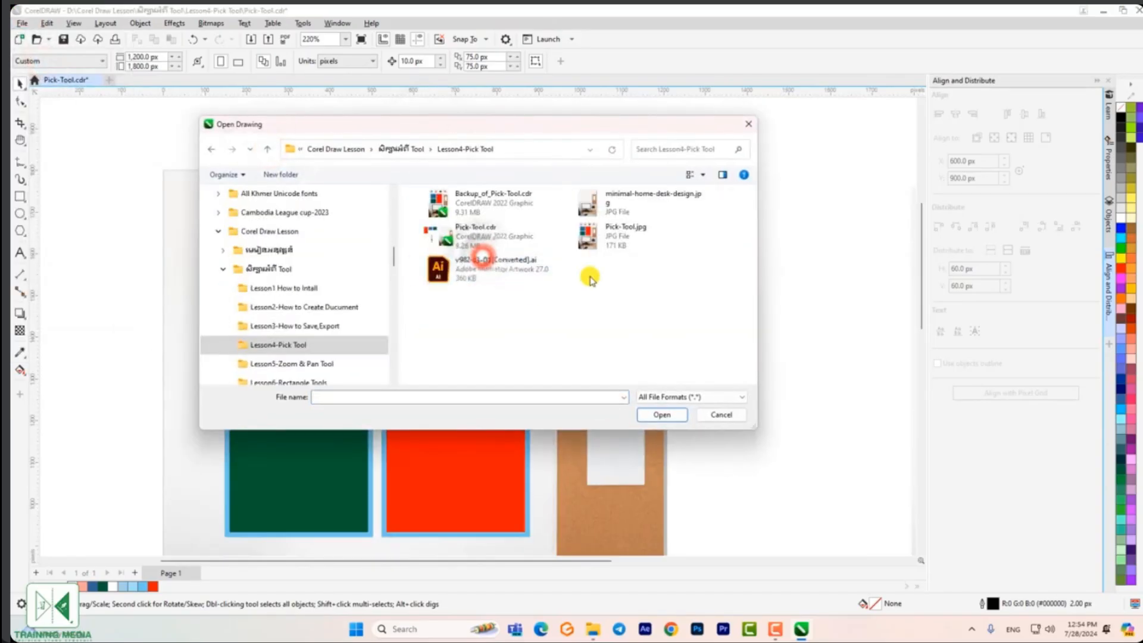
{"action": "left_click", "coordinate": [510, 286]}
{"action": "left_click", "coordinate": [659, 438]}
{"action": "left_click", "coordinate": [514, 299]}
{"action": "left_click", "coordinate": [589, 352]}
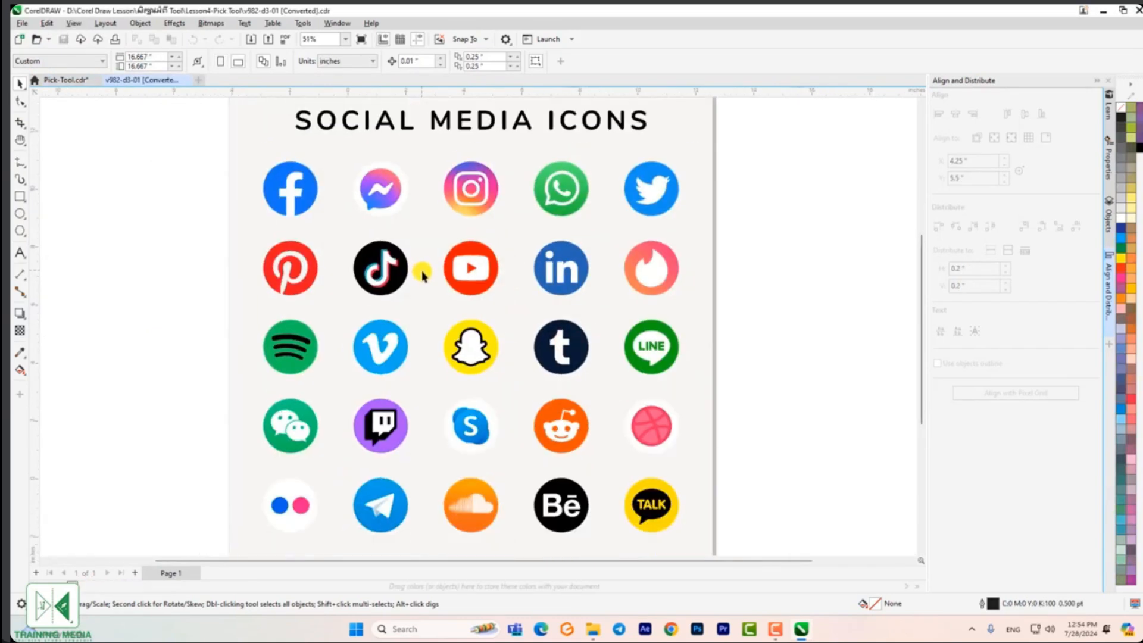
{"action": "scroll", "coordinate": [426, 276], "scroll_direction": "down", "scroll_amount": 1}
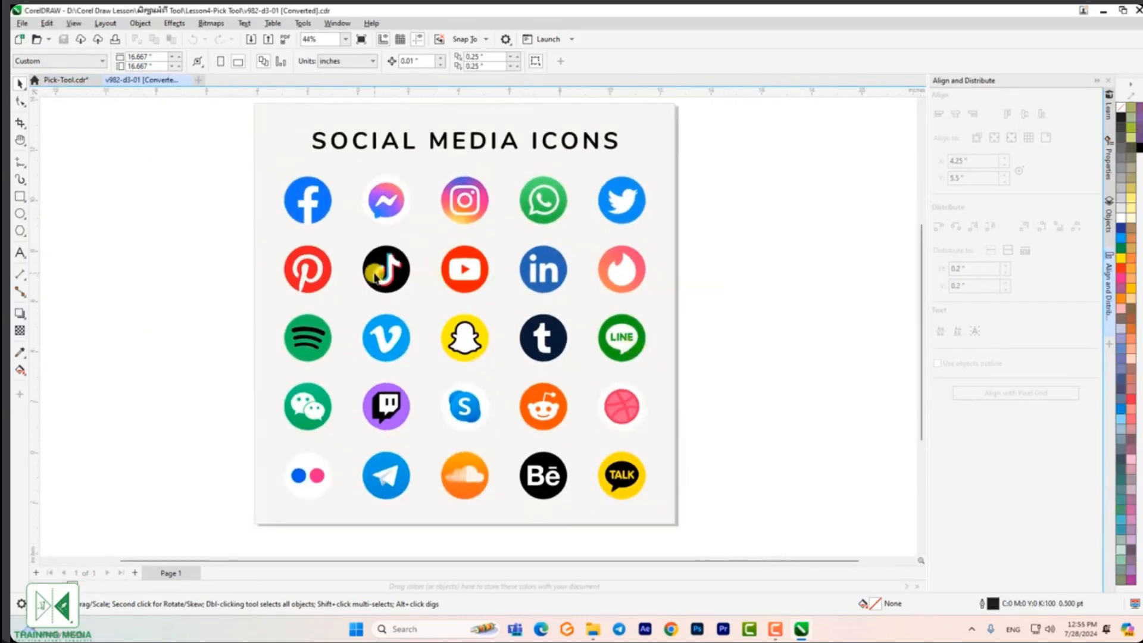
{"action": "left_click", "coordinate": [24, 84]}
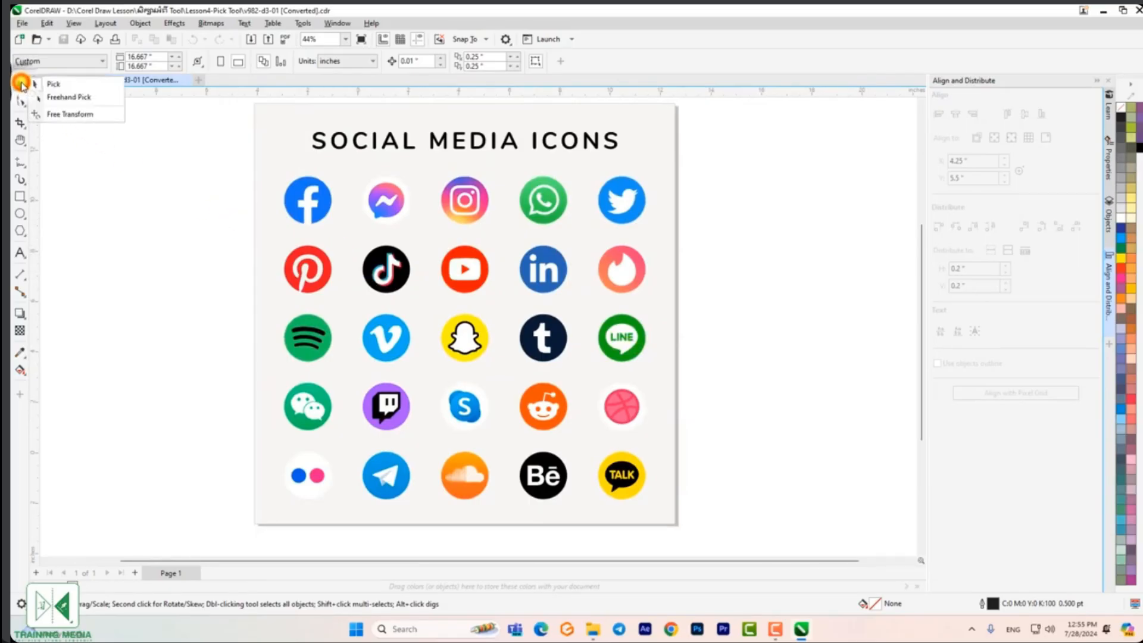
{"action": "left_click", "coordinate": [67, 98]}
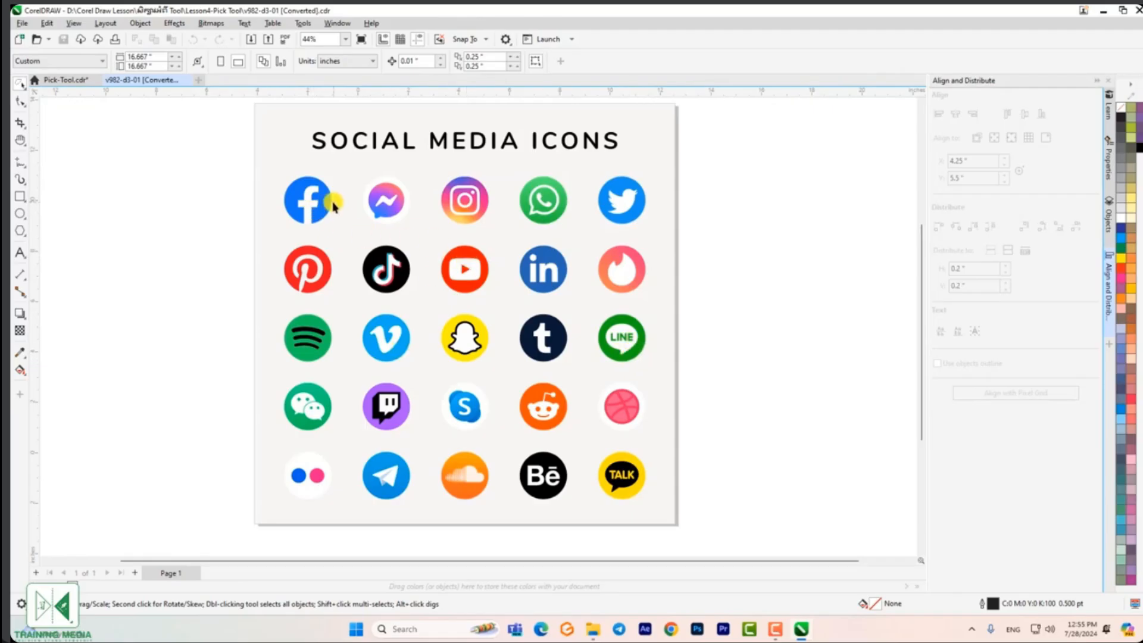
- Practise adding separate objects to one Pick tool selection with the Facebook, YouTube, Vimeo and LINE icons, and deselect them
{"action": "left_click", "coordinate": [20, 88]}
{"action": "left_click", "coordinate": [46, 85]}
{"action": "left_click", "coordinate": [322, 214]}
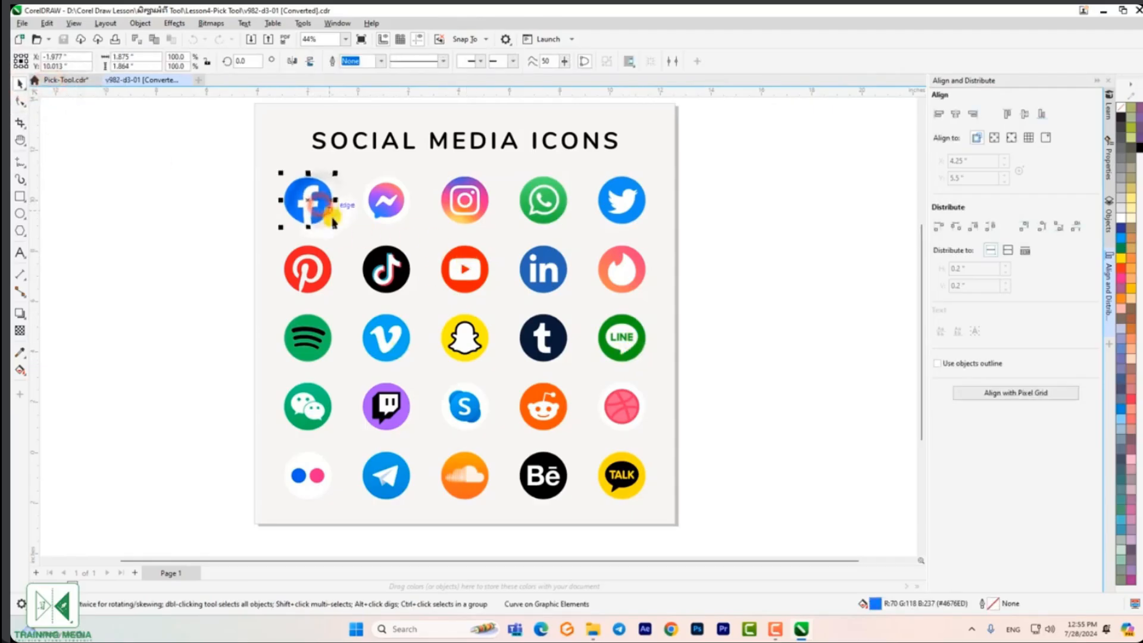
{"action": "left_click", "coordinate": [476, 257], "text": "shift"}
{"action": "left_click", "coordinate": [393, 327], "text": "shift"}
{"action": "left_click", "coordinate": [630, 320], "text": "shift"}
{"action": "left_click_drag", "start_coordinate": [630, 320], "coordinate": [636, 316]}
{"action": "left_click", "coordinate": [709, 300]}
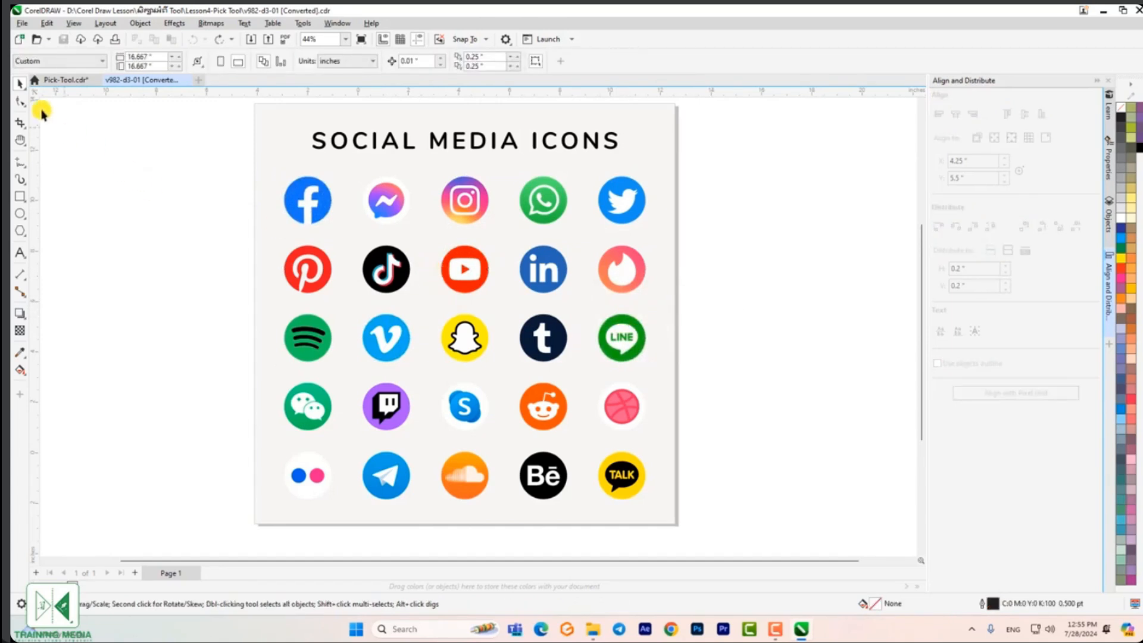
- Delete the light grey background behind the social media icons
{"action": "left_click", "coordinate": [310, 233]}
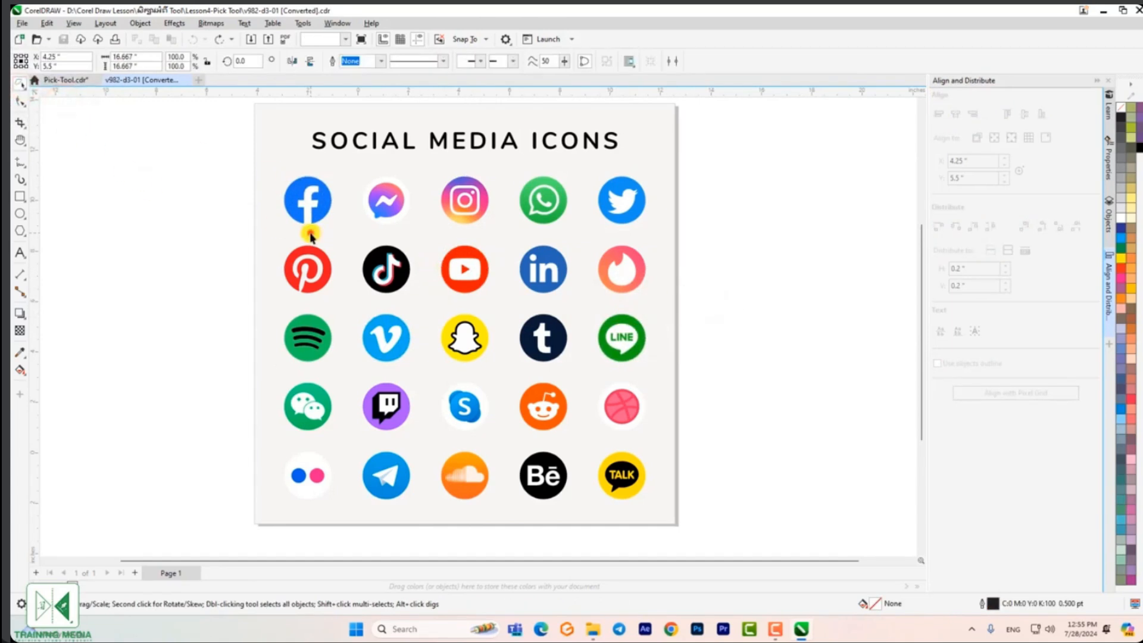
{"action": "key", "text": "Delete"}
- Lasso the Facebook, YouTube, Vimeo and LINE icons into one Freehand Pick selection and move them sideways toward the empty area beside the page
{"action": "mouse_move", "coordinate": [320, 237]}
{"action": "left_mouse_down"}
{"action": "mouse_move", "coordinate": [294, 237]}
{"action": "mouse_move", "coordinate": [275, 203]}
{"action": "mouse_move", "coordinate": [290, 178]}
{"action": "mouse_move", "coordinate": [320, 173]}
{"action": "left_mouse_up"}
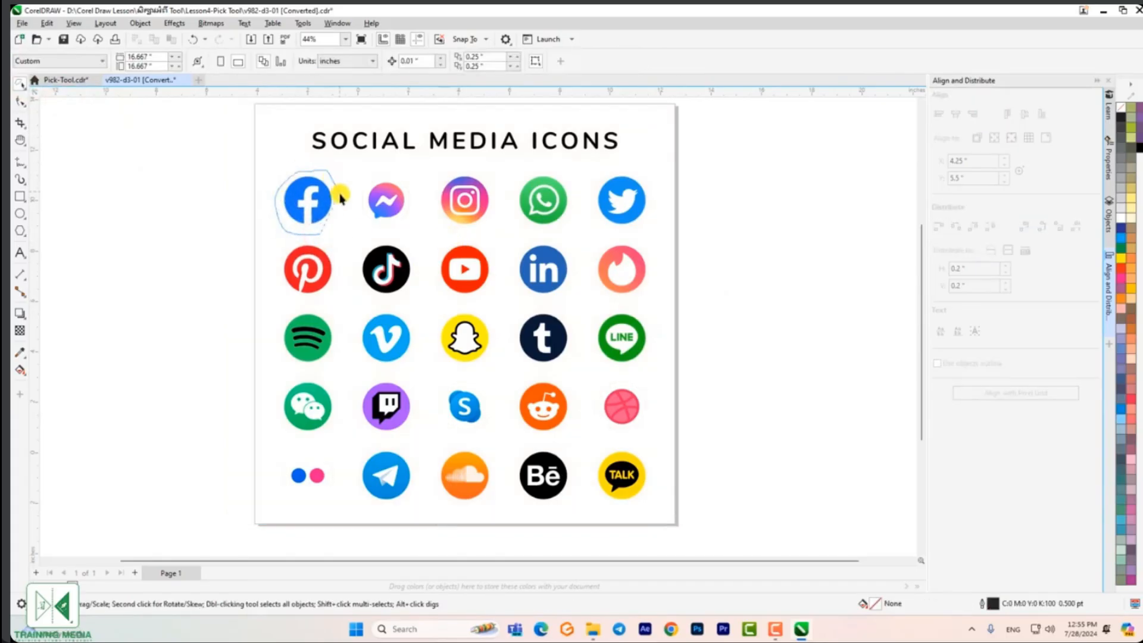
{"action": "mouse_move", "coordinate": [373, 228]}
{"action": "left_mouse_down"}
{"action": "mouse_move", "coordinate": [487, 238]}
{"action": "mouse_move", "coordinate": [499, 247]}
{"action": "mouse_move", "coordinate": [502, 291]}
{"action": "mouse_move", "coordinate": [635, 309]}
{"action": "mouse_move", "coordinate": [658, 352]}
{"action": "mouse_move", "coordinate": [618, 380]}
{"action": "mouse_move", "coordinate": [597, 367]}
{"action": "mouse_move", "coordinate": [580, 324]}
{"action": "mouse_move", "coordinate": [466, 308]}
{"action": "mouse_move", "coordinate": [441, 312]}
{"action": "mouse_move", "coordinate": [427, 349]}
{"action": "mouse_move", "coordinate": [405, 365]}
{"action": "mouse_move", "coordinate": [371, 369]}
{"action": "mouse_move", "coordinate": [350, 360]}
{"action": "mouse_move", "coordinate": [350, 328]}
{"action": "mouse_move", "coordinate": [414, 295]}
{"action": "mouse_move", "coordinate": [439, 248]}
{"action": "mouse_move", "coordinate": [316, 236]}
{"action": "left_mouse_up"}
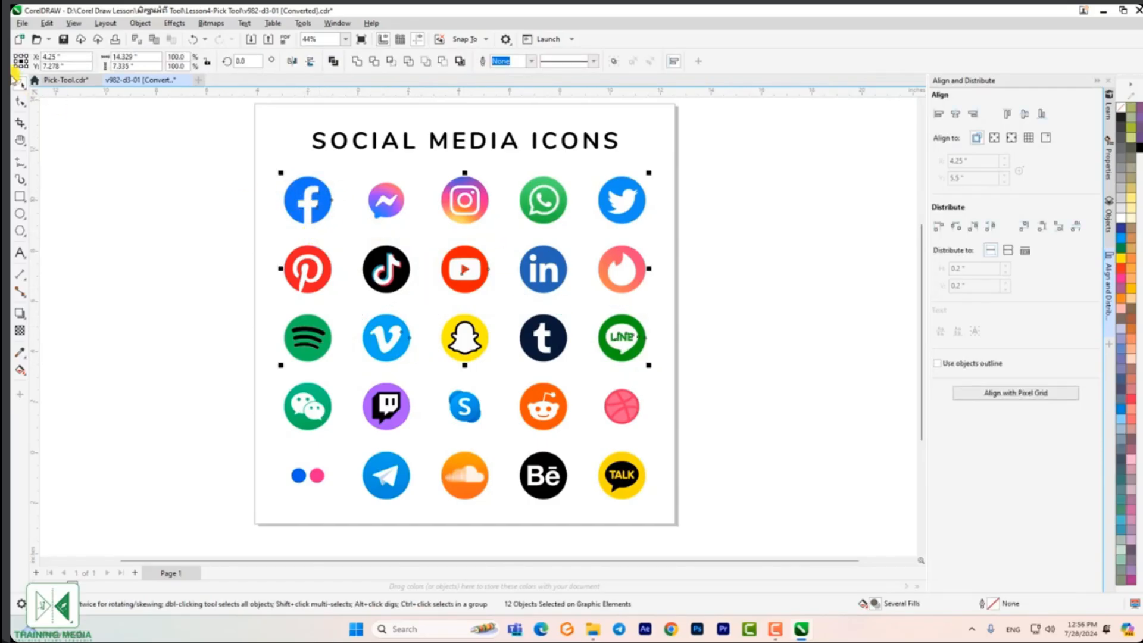
{"action": "left_click_drag", "start_coordinate": [287, 182], "coordinate": [92, 195]}
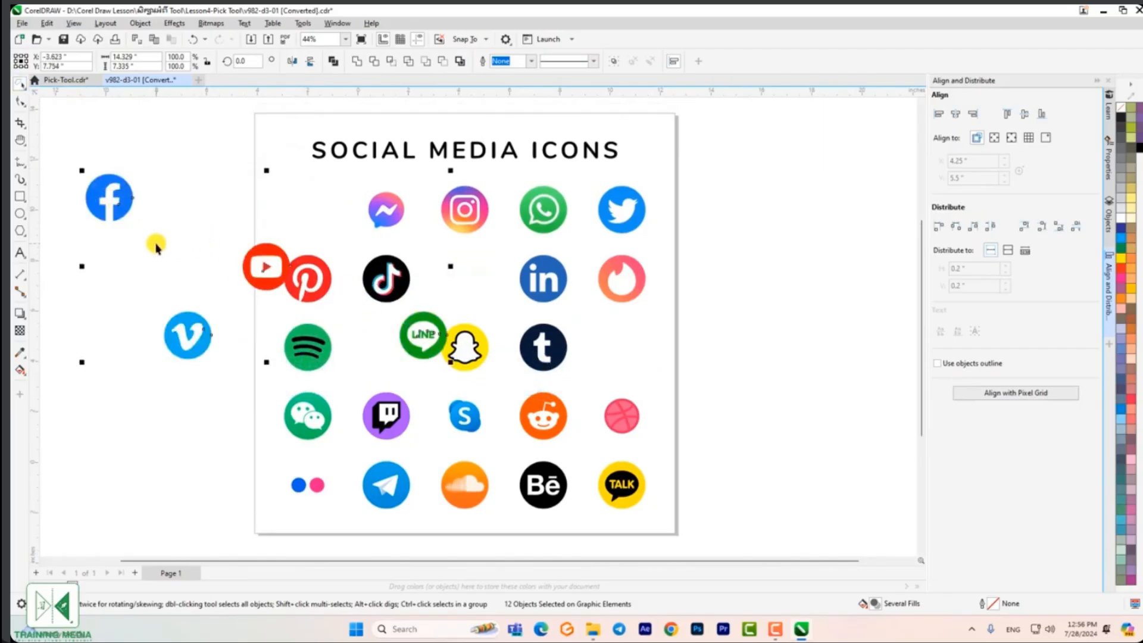
- Copy the four selected icons into Pick-Tool.cdr, scale them down together beside the desk layout, and deselect them
{"action": "left_click", "coordinate": [67, 79]}
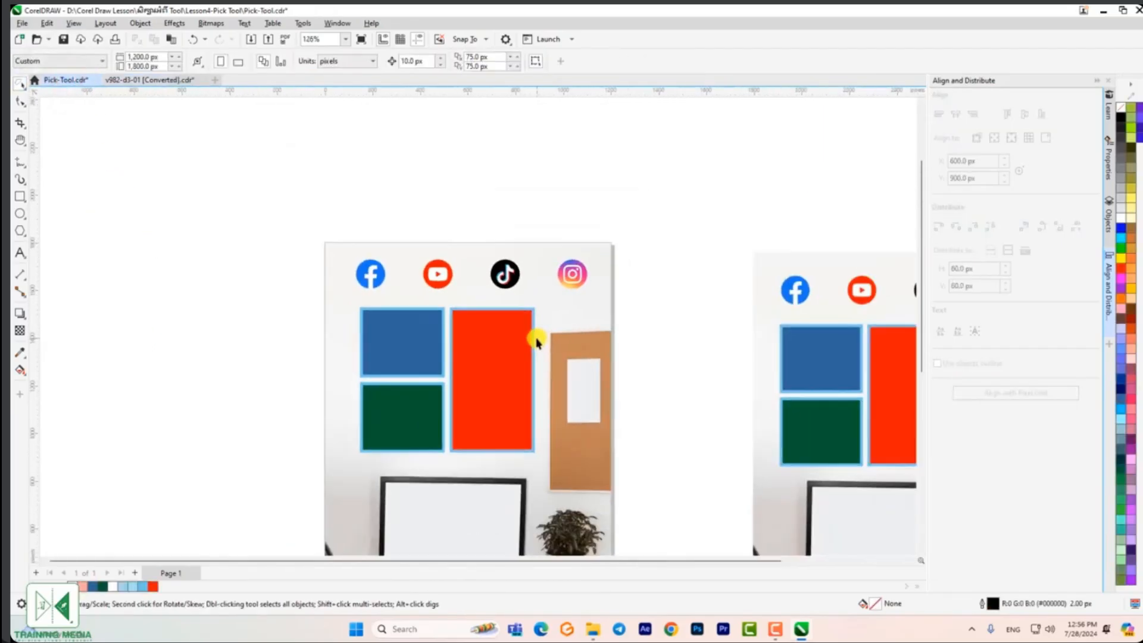
{"action": "scroll", "coordinate": [536, 341], "scroll_direction": "down", "scroll_amount": 2}
{"action": "key", "text": "ctrl+v"}
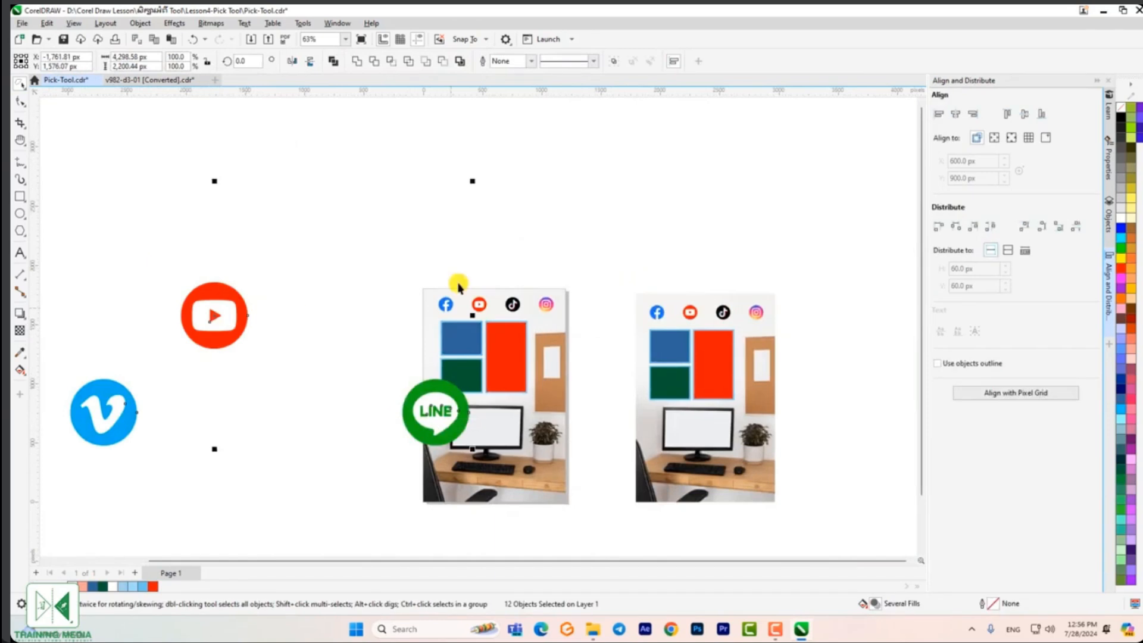
{"action": "left_click_drag", "start_coordinate": [471, 181], "coordinate": [319, 265]}
{"action": "left_click", "coordinate": [368, 241]}
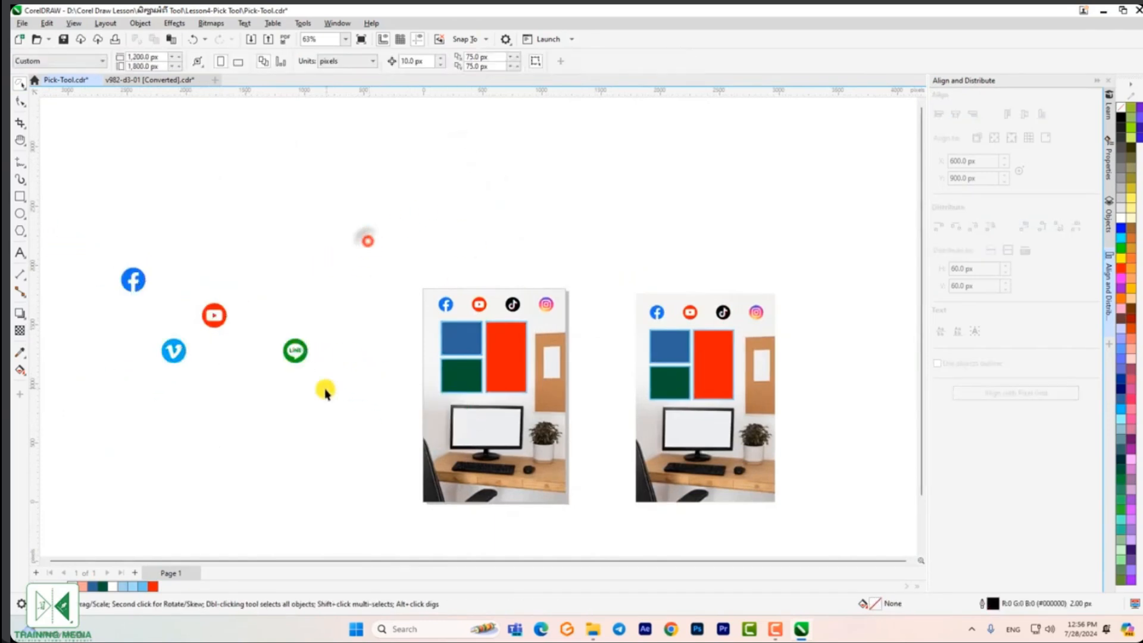
- Choose the Freehand Pick tool, return to the social media icons file, undo the move of the four icons and deselect them
{"action": "left_click", "coordinate": [20, 84]}
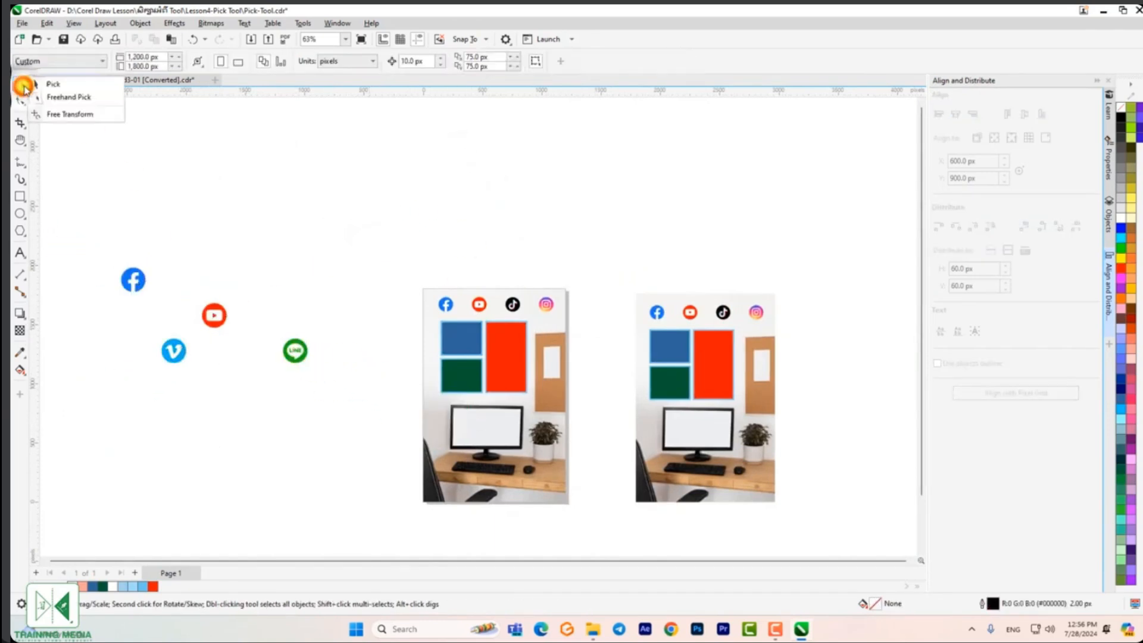
{"action": "left_click", "coordinate": [58, 100]}
{"action": "left_click", "coordinate": [158, 79]}
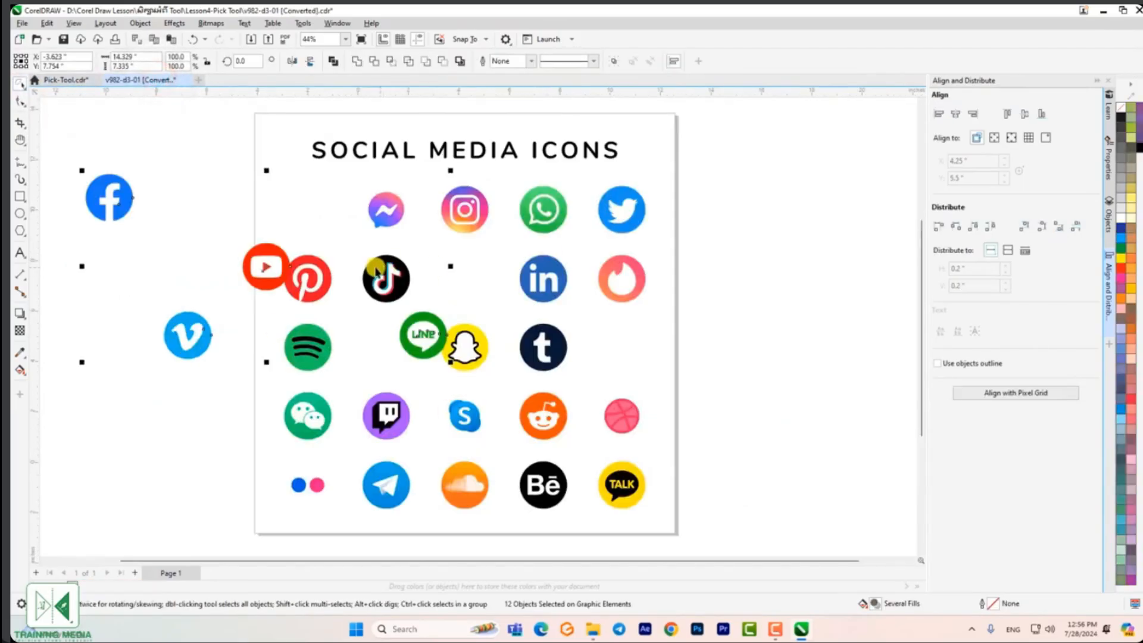
{"action": "left_click", "coordinate": [719, 445]}
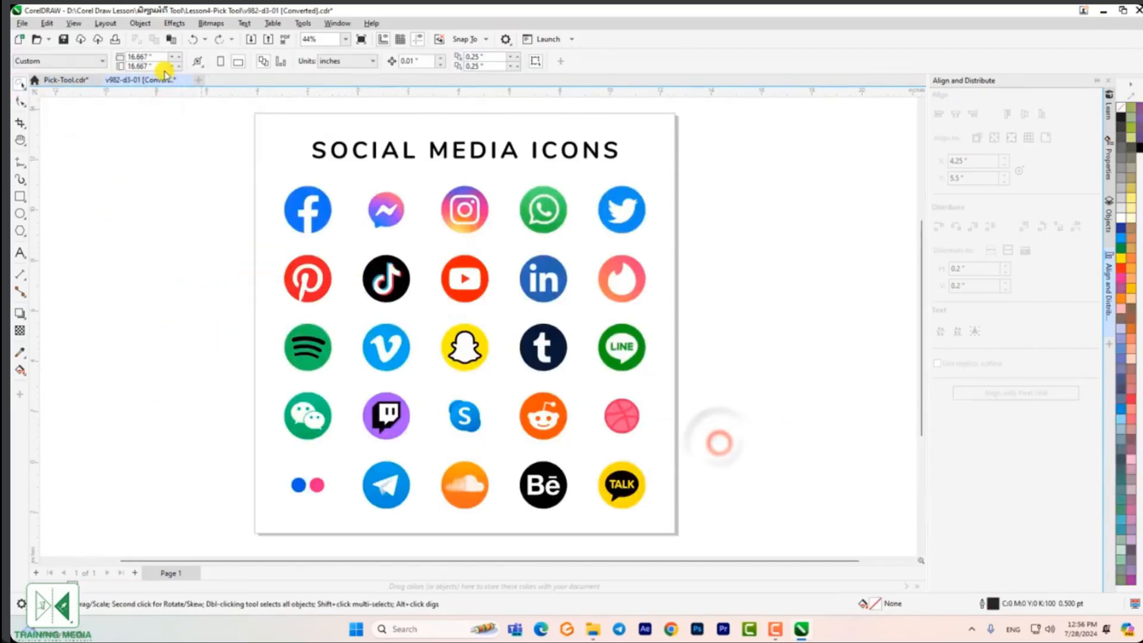
- Switch to the Pick tool in Pick-Tool.cdr, select the four pasted social icons beside the page and delete them
{"action": "left_click", "coordinate": [64, 79]}
{"action": "left_click_drag", "start_coordinate": [75, 165], "coordinate": [288, 390]}
{"action": "left_click", "coordinate": [20, 83]}
{"action": "left_click", "coordinate": [61, 88]}
{"action": "left_click_drag", "start_coordinate": [95, 227], "coordinate": [362, 446]}
{"action": "key", "text": "Delete"}
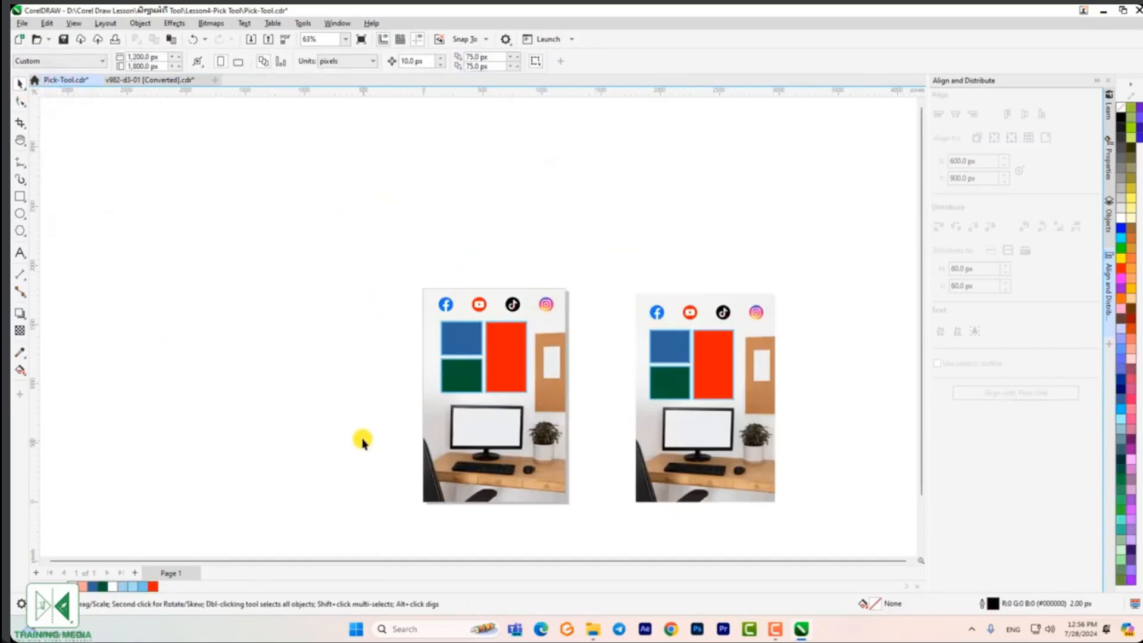
- Try the Free Transform tool's free skew on the red rectangle in the first layout, and undo the transformation
{"action": "left_click", "coordinate": [21, 85]}
{"action": "left_click", "coordinate": [66, 116]}
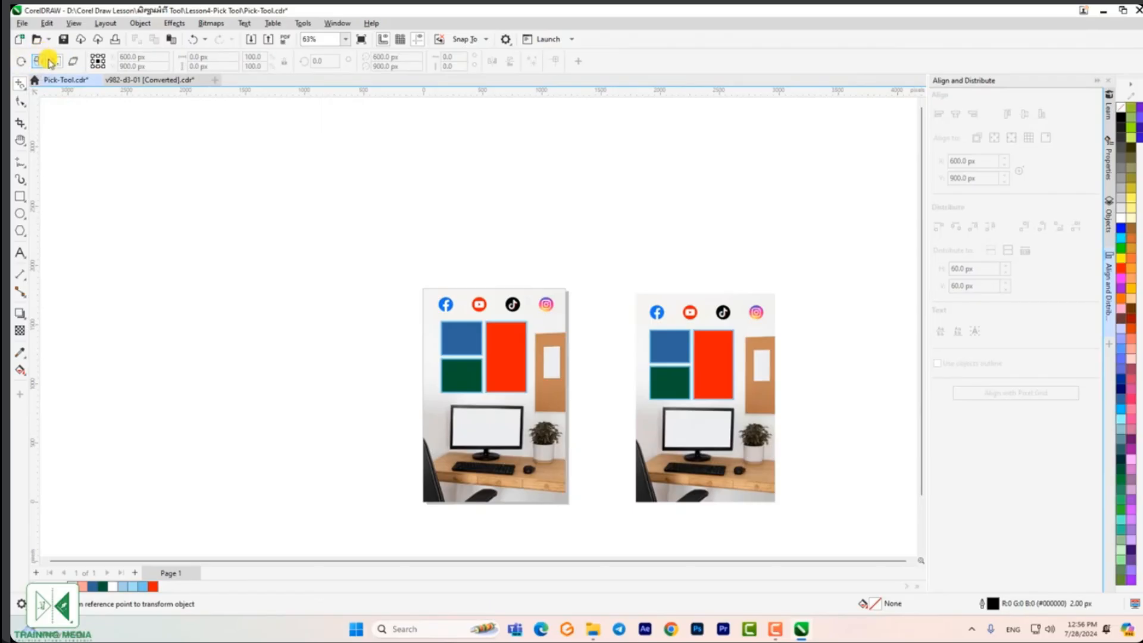
{"action": "left_click", "coordinate": [72, 61]}
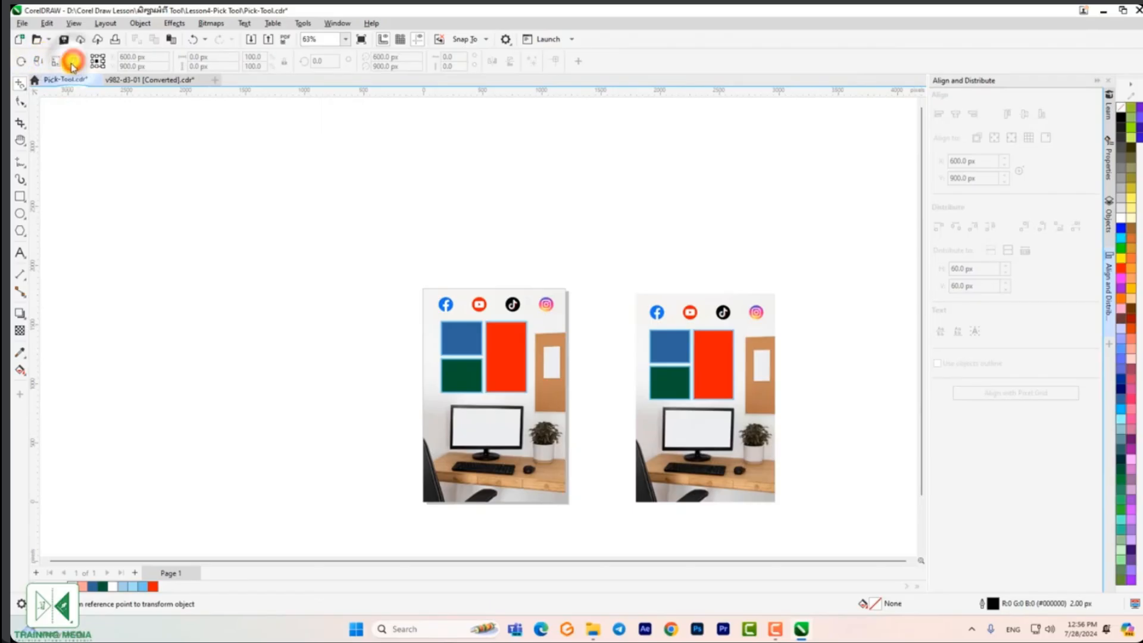
{"action": "left_click", "coordinate": [505, 348]}
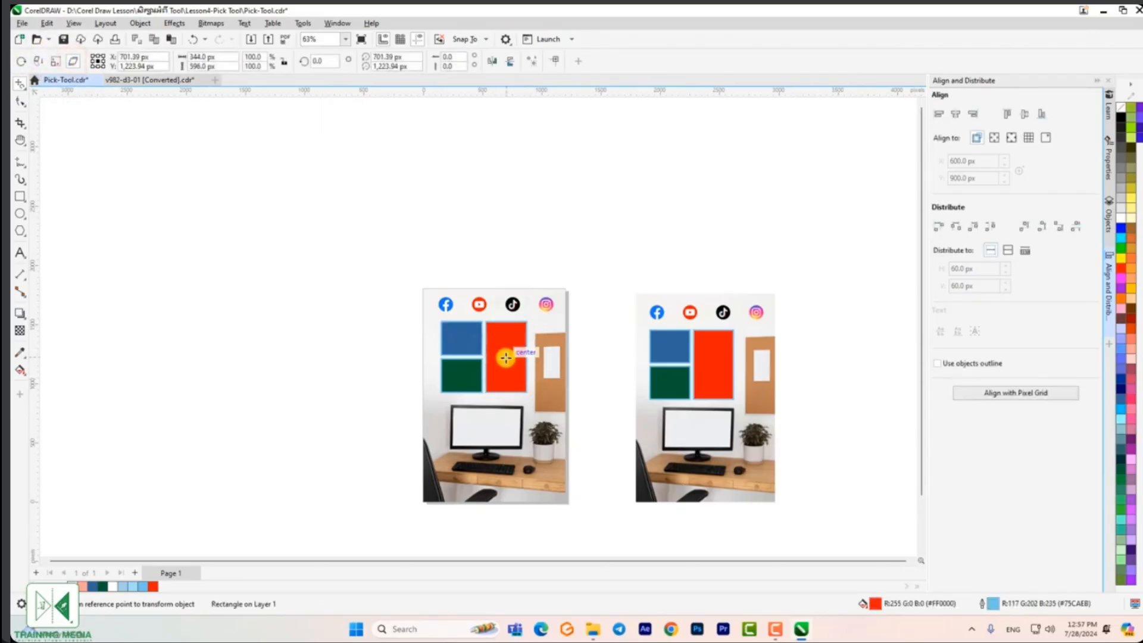
{"action": "left_click_drag", "start_coordinate": [507, 356], "coordinate": [546, 347]}
{"action": "key", "text": "ctrl+z"}
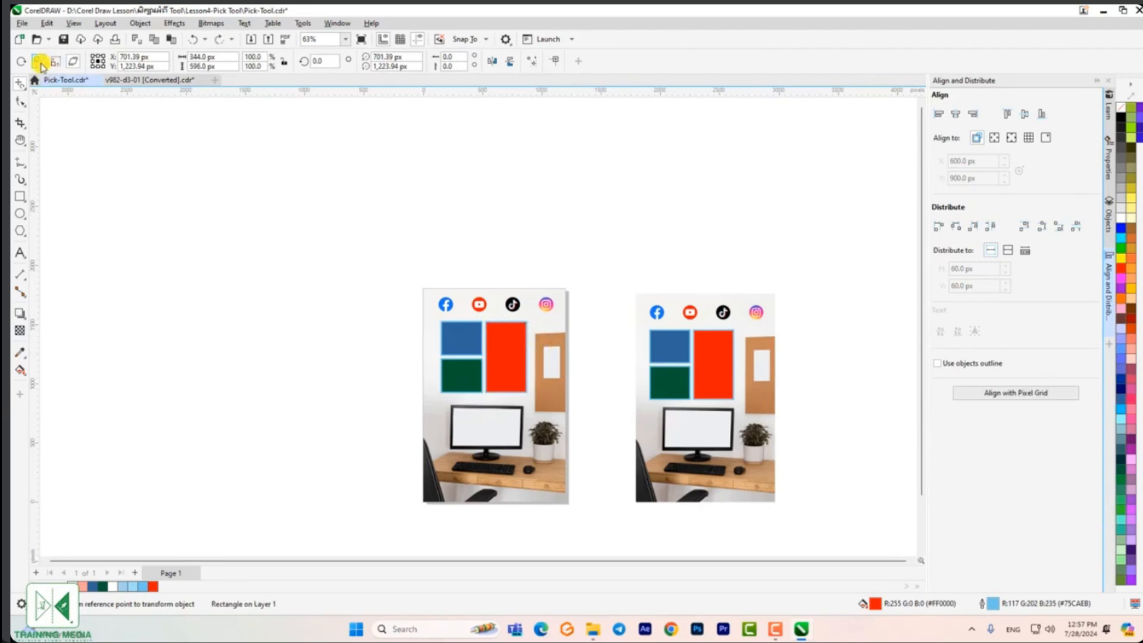
- Try a free skew on the blue rectangle in the first layout, undo it and display the Pick tool variants
{"action": "left_click", "coordinate": [455, 344]}
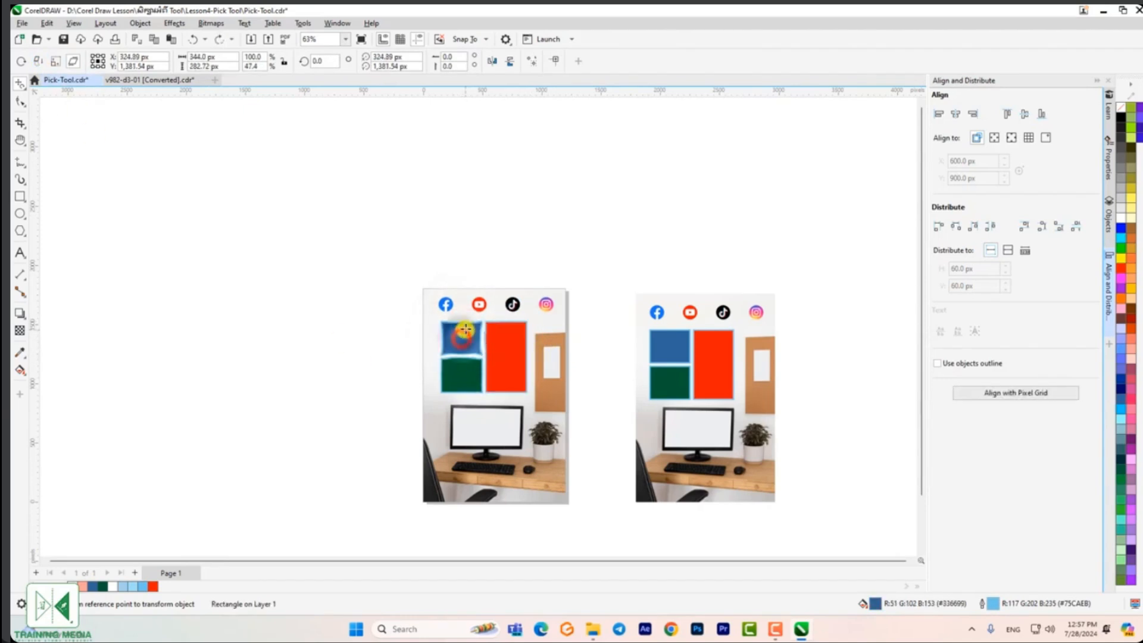
{"action": "left_click_drag", "start_coordinate": [462, 339], "coordinate": [460, 355]}
{"action": "key", "text": "ctrl+z"}
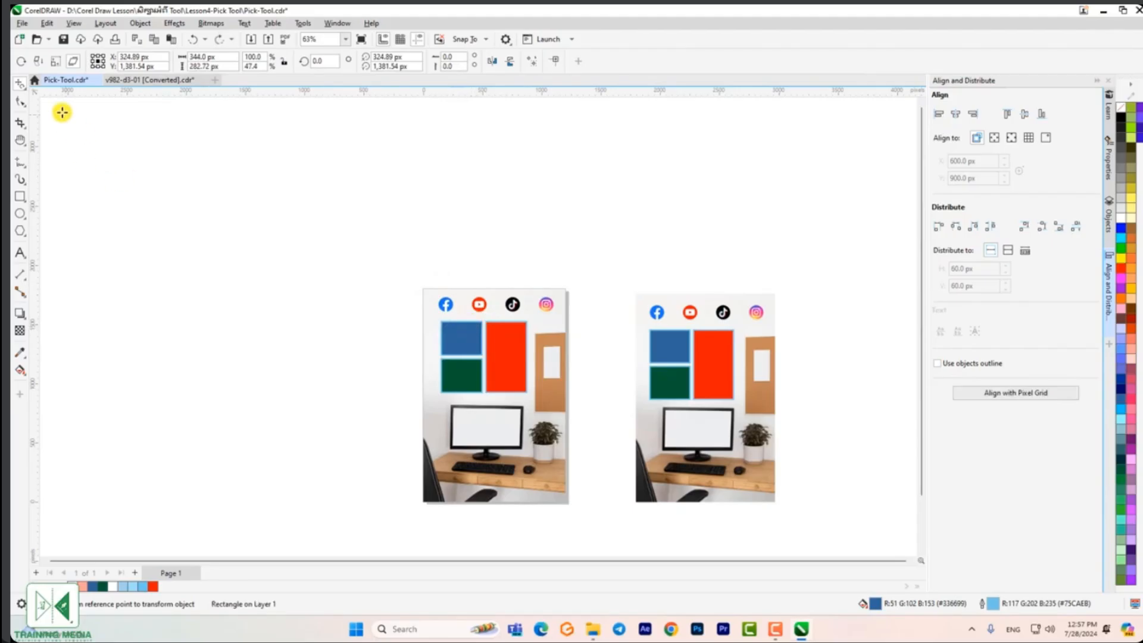
{"action": "left_click_drag", "start_coordinate": [22, 86], "coordinate": [82, 119]}
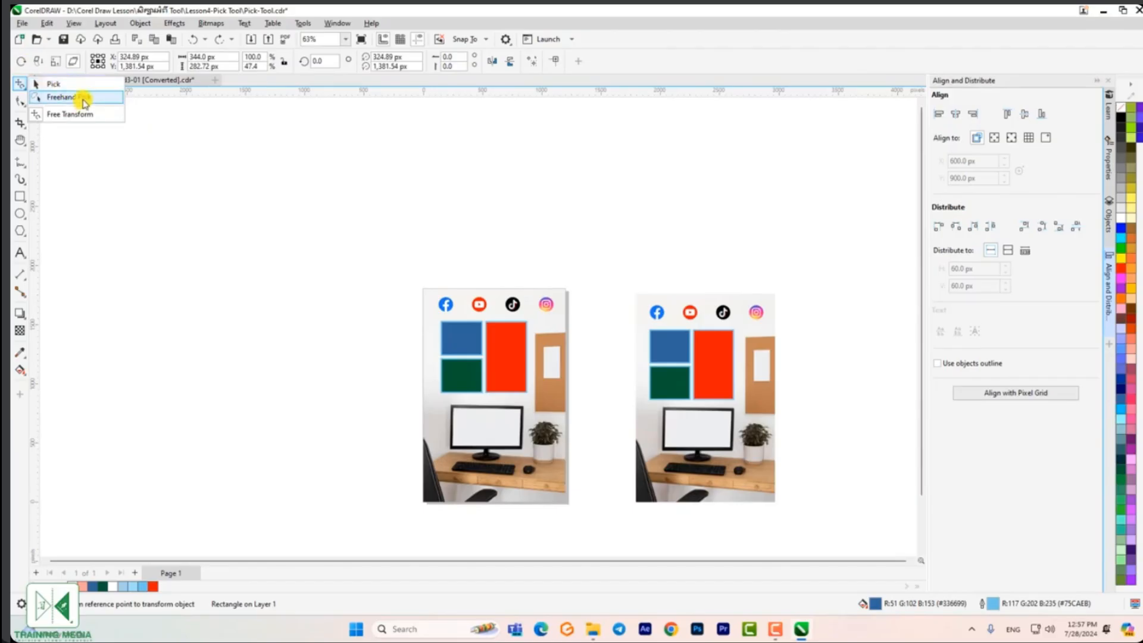
- Open the Zoom-Tool.cdr drawing from the Lesson5-Zoom & Pan Tool folder
{"action": "left_click", "coordinate": [638, 16]}
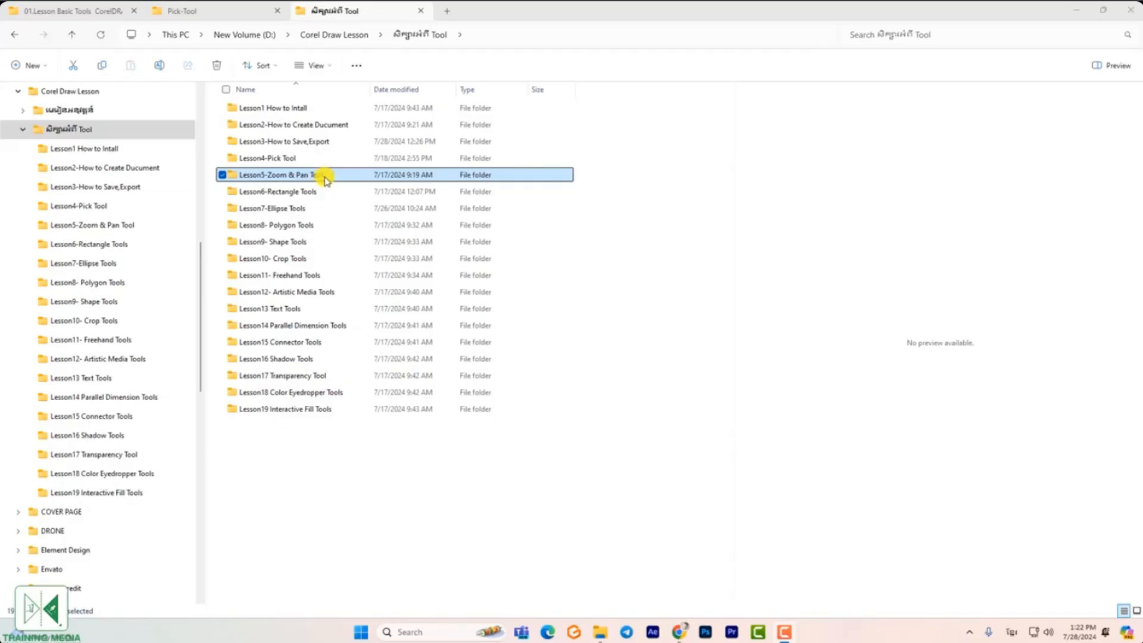
{"action": "double_click", "coordinate": [324, 175]}
{"action": "double_click", "coordinate": [296, 107]}
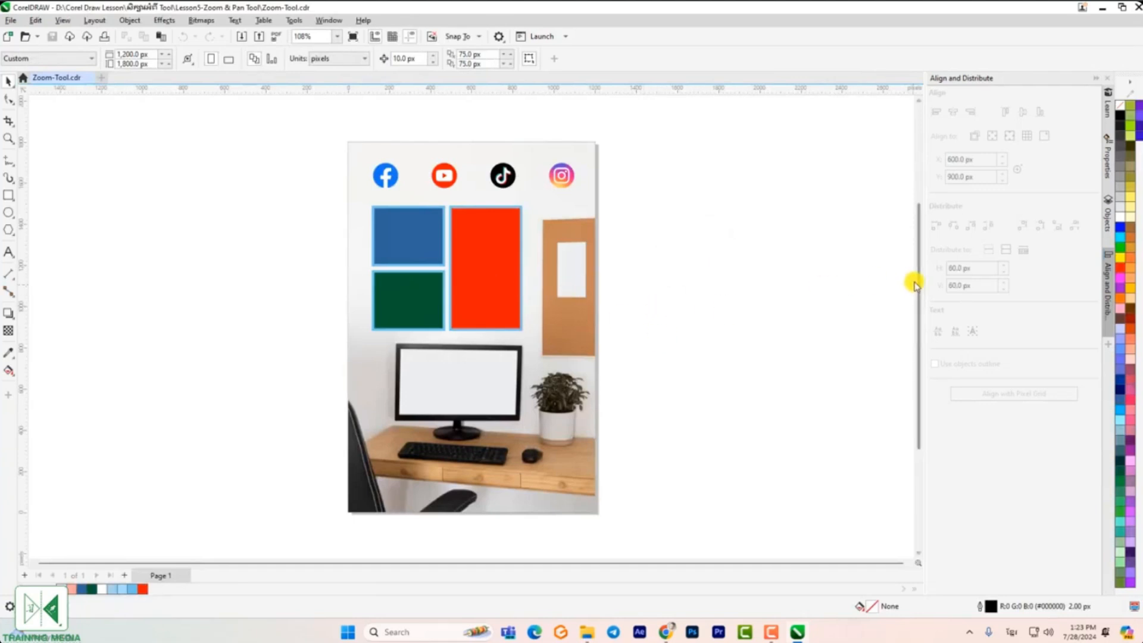
- Magnify the area around the YouTube icon and the gap between the blue and red rectangles with a Zoom tool marquee, and view the rectangles below
{"action": "scroll", "coordinate": [913, 275], "scroll_direction": "down", "scroll_amount": 1}
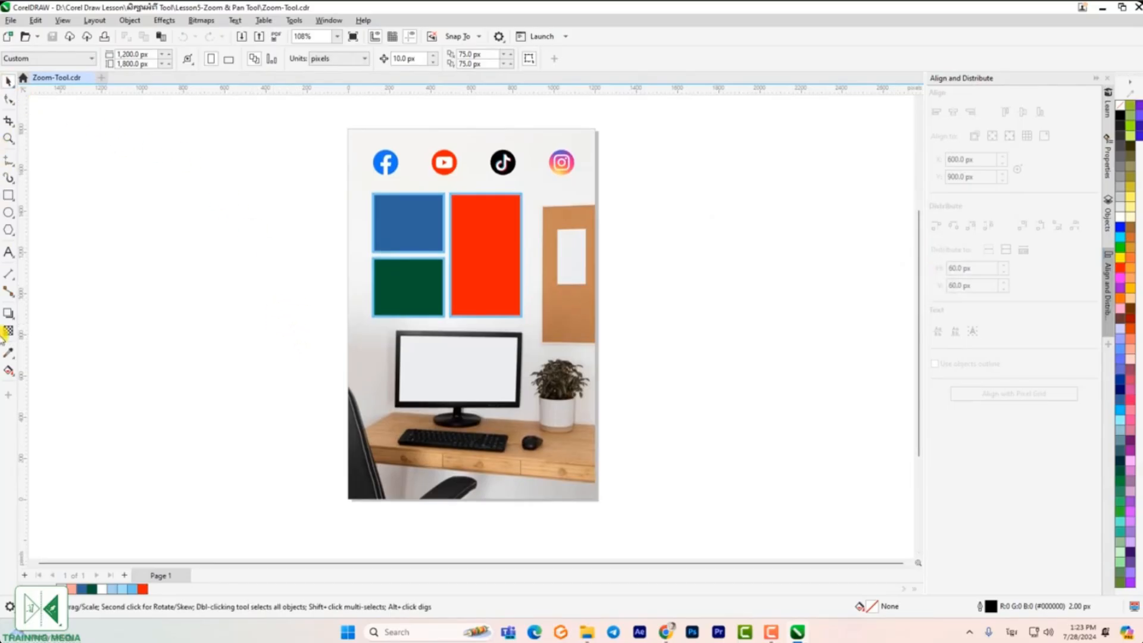
{"action": "left_click", "coordinate": [10, 143]}
{"action": "left_click", "coordinate": [10, 143]}
{"action": "left_click_drag", "start_coordinate": [10, 143], "coordinate": [46, 141]}
{"action": "left_click", "coordinate": [46, 142]}
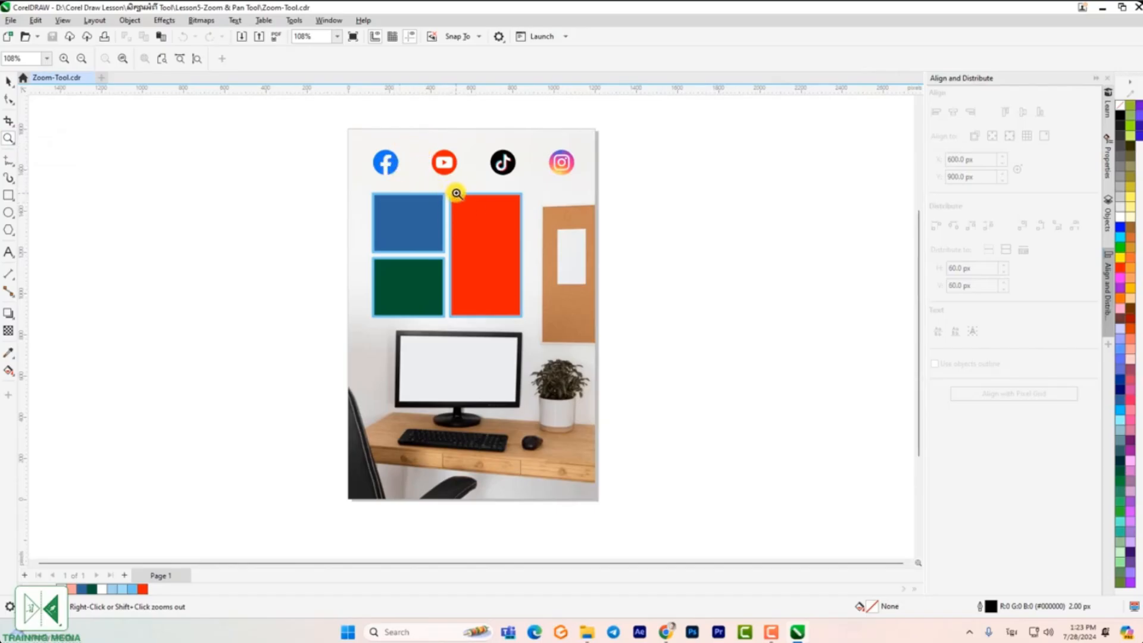
{"action": "left_click_drag", "start_coordinate": [411, 166], "coordinate": [492, 234]}
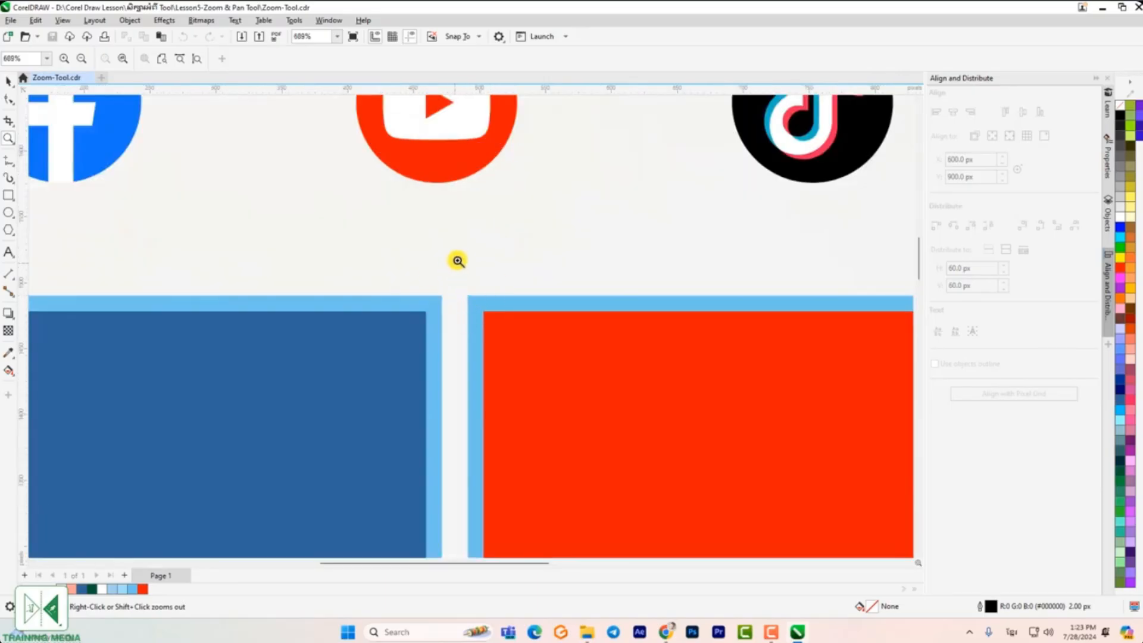
{"action": "left_click_drag", "start_coordinate": [920, 271], "coordinate": [918, 297]}
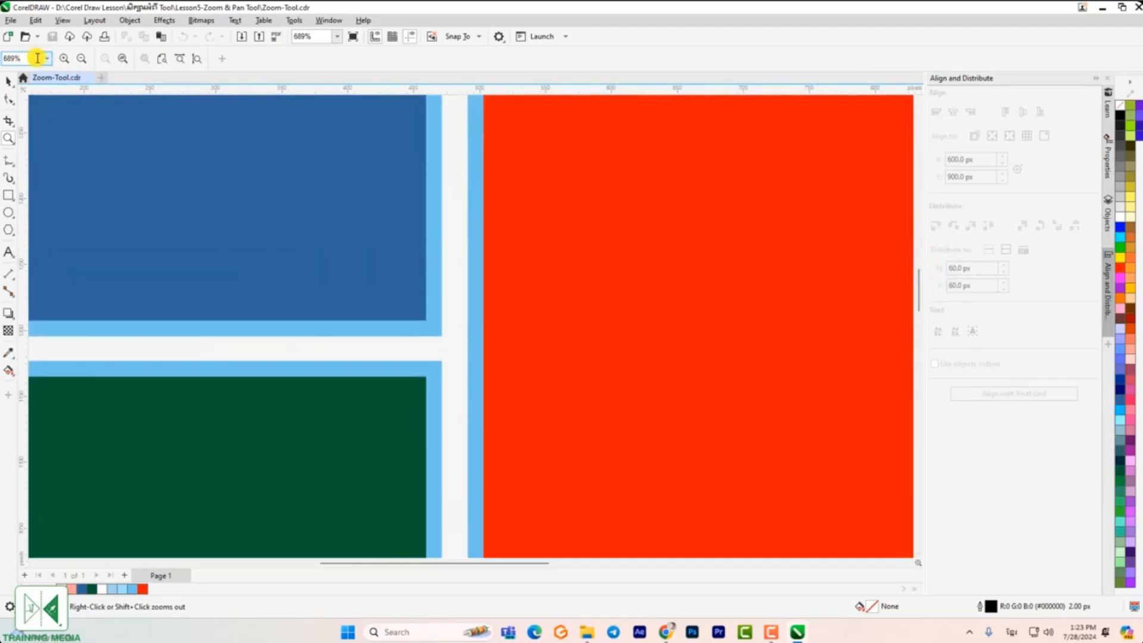
- Set the zoom level To Page and then to 200%, and view the icons at the top of the page
{"action": "left_click", "coordinate": [44, 59]}
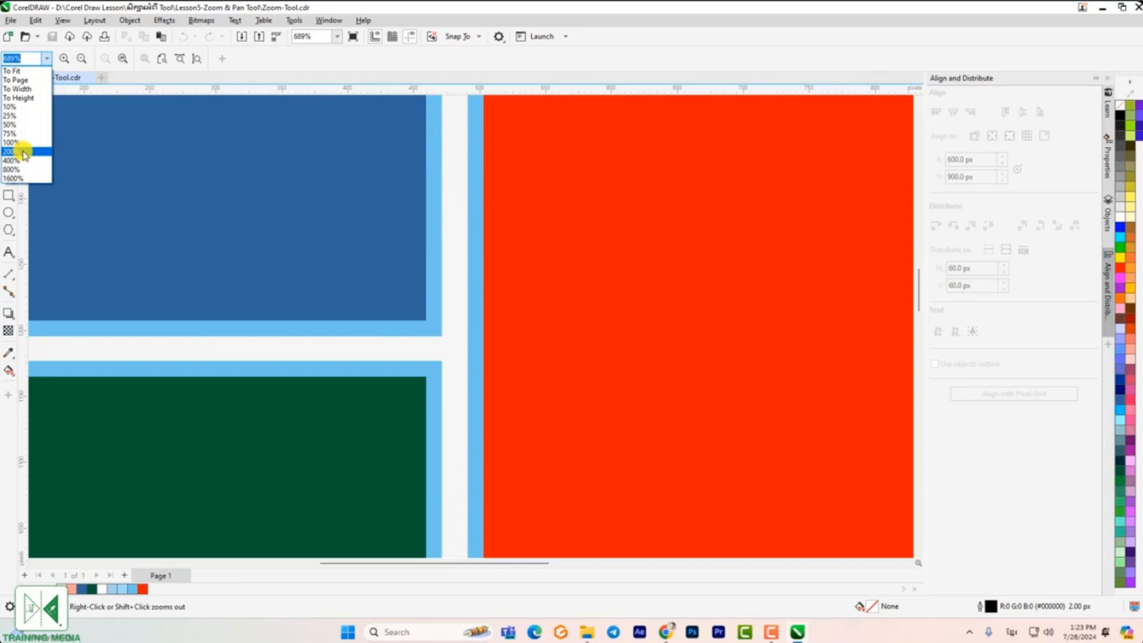
{"action": "left_click", "coordinate": [17, 80]}
{"action": "left_click", "coordinate": [47, 58]}
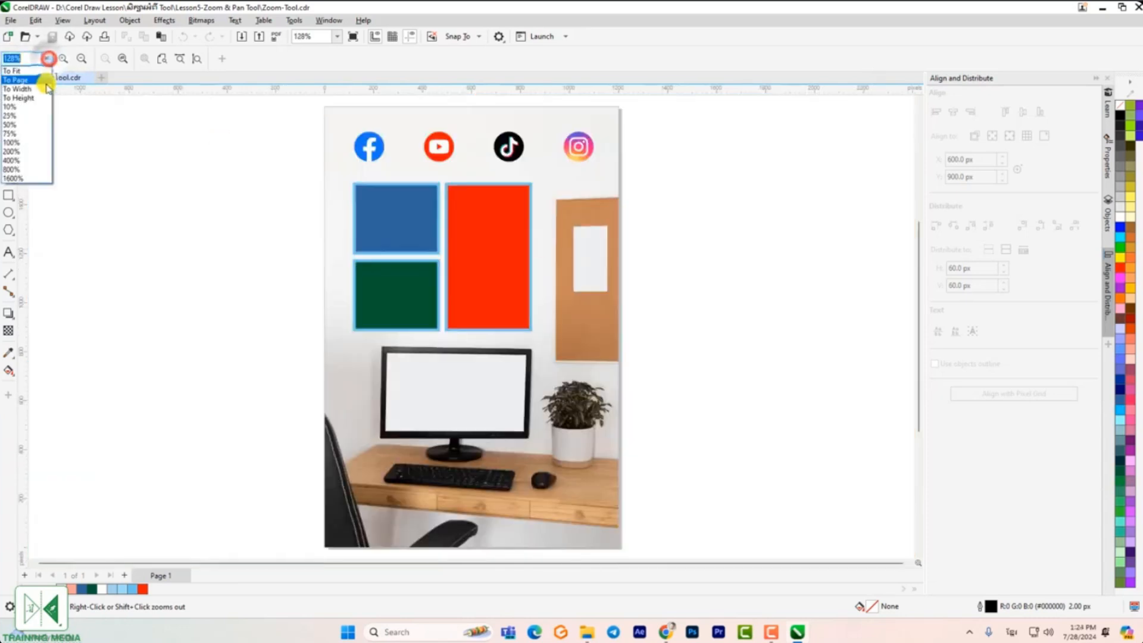
{"action": "left_click", "coordinate": [19, 151]}
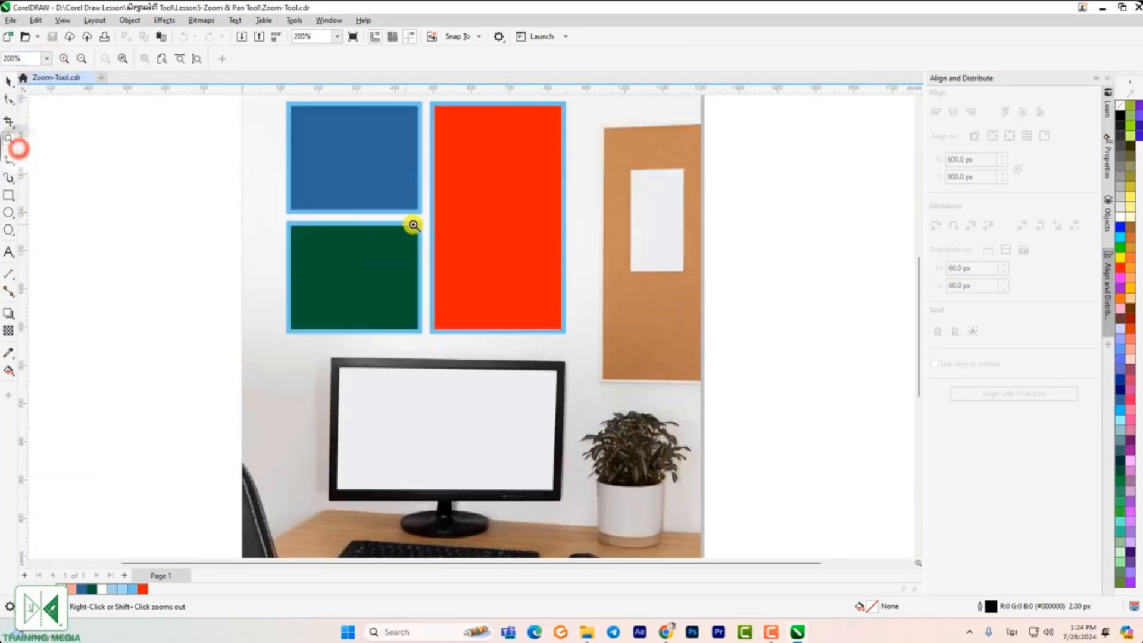
{"action": "left_click_drag", "start_coordinate": [919, 325], "coordinate": [916, 288]}
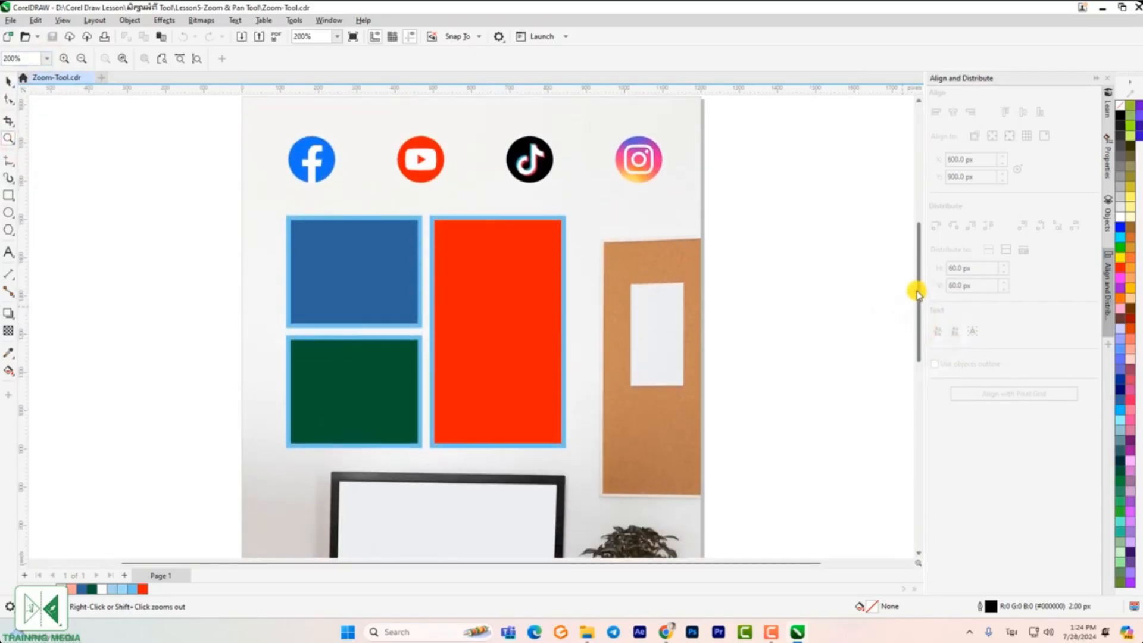
- Set the zoom level to 400% and view the drawing across to the red rectangle and the corkboard
{"action": "left_click", "coordinate": [46, 59]}
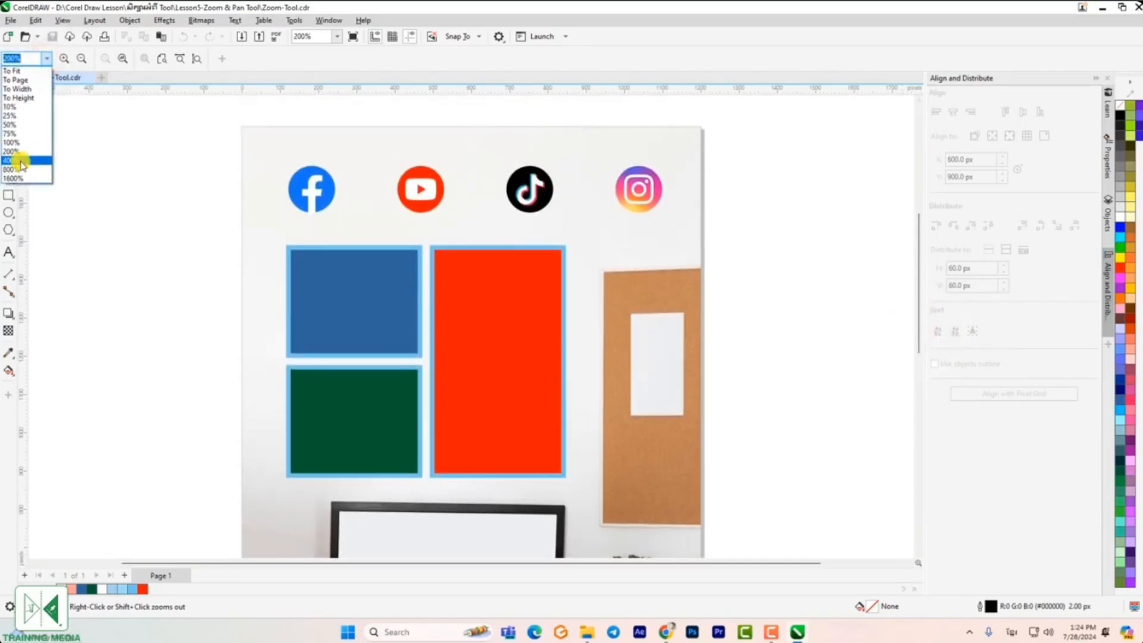
{"action": "left_click", "coordinate": [15, 160]}
{"action": "left_click_drag", "start_coordinate": [919, 289], "coordinate": [928, 266]}
{"action": "left_click_drag", "start_coordinate": [542, 561], "coordinate": [601, 567]}
{"action": "left_click_drag", "start_coordinate": [919, 262], "coordinate": [908, 304]}
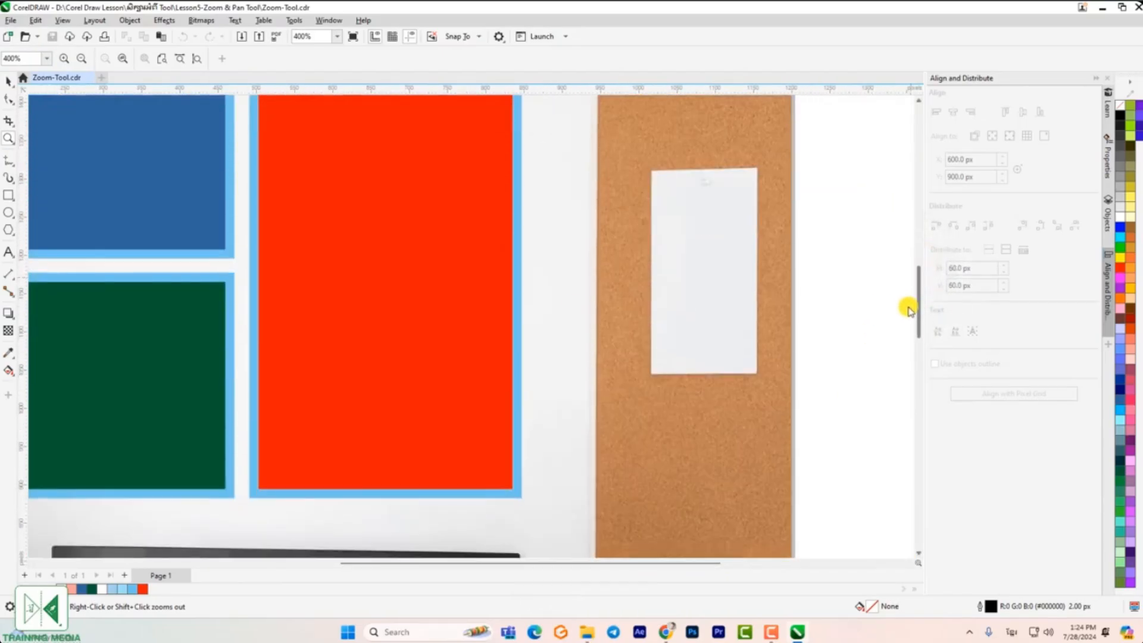
- Magnify the gap between the blue, green and red rectangles with three successive Zoom tool marquees
{"action": "left_click_drag", "start_coordinate": [198, 231], "coordinate": [282, 312]}
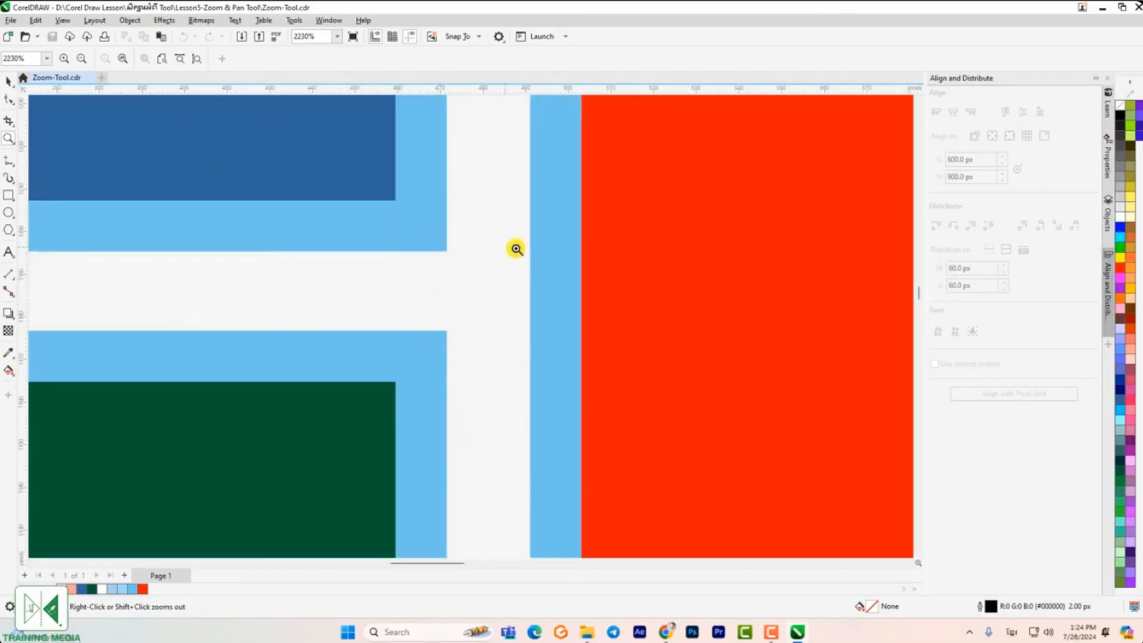
{"action": "left_click_drag", "start_coordinate": [370, 205], "coordinate": [498, 409]}
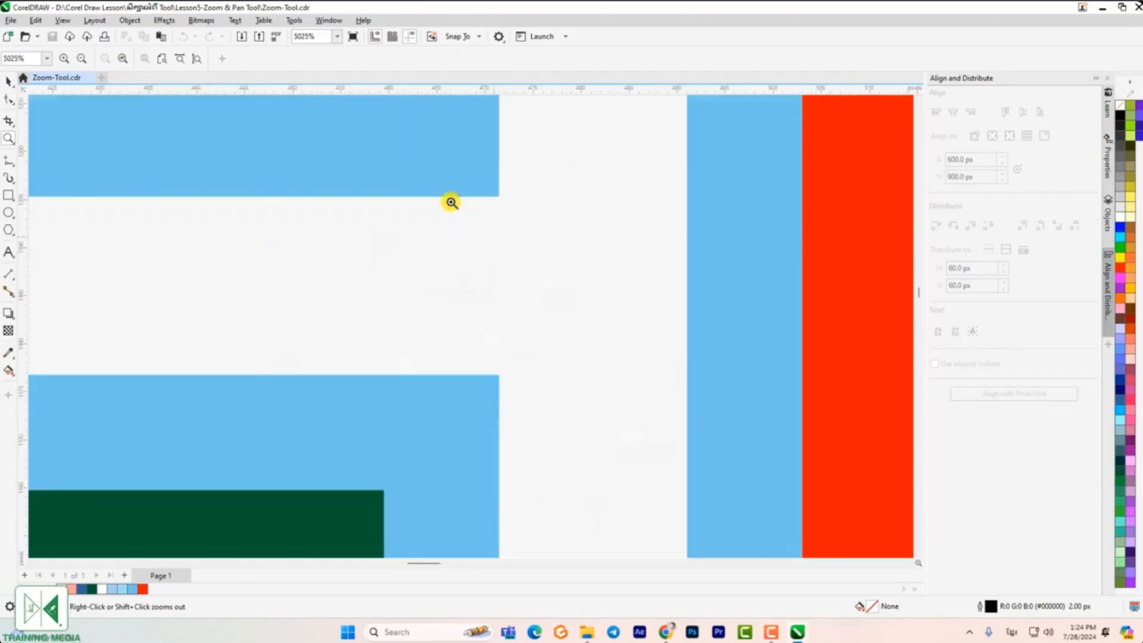
{"action": "left_click_drag", "start_coordinate": [417, 162], "coordinate": [565, 436]}
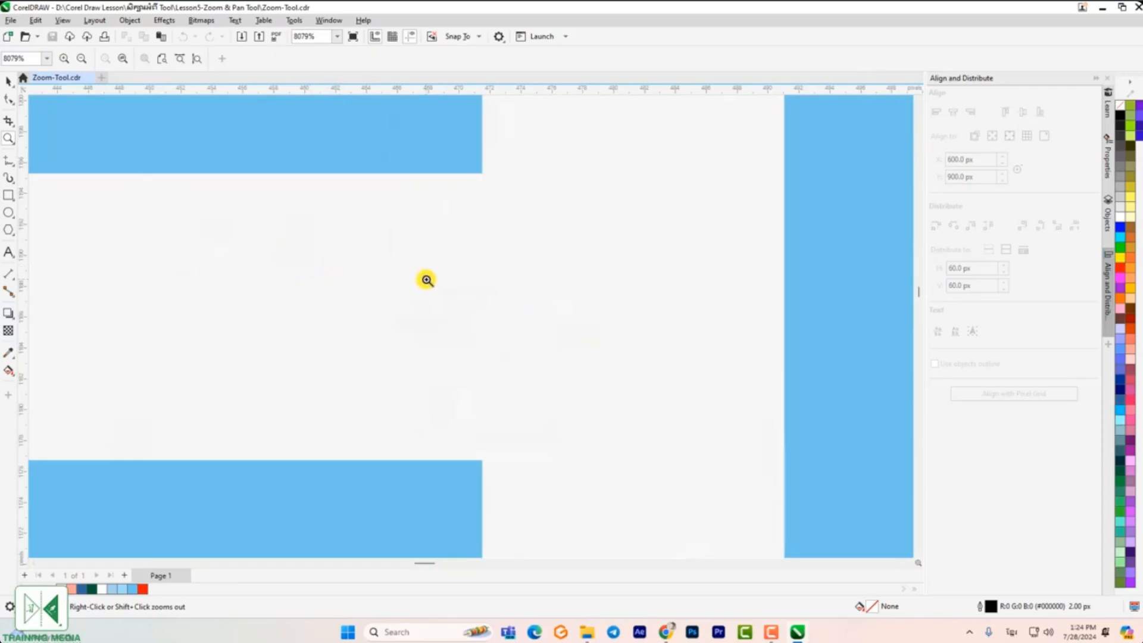
- Practise zooming out and in repeatedly around the coloured rectangles to view the layout at different magnifications
{"action": "scroll", "coordinate": [414, 286], "scroll_direction": "down", "scroll_amount": 6}
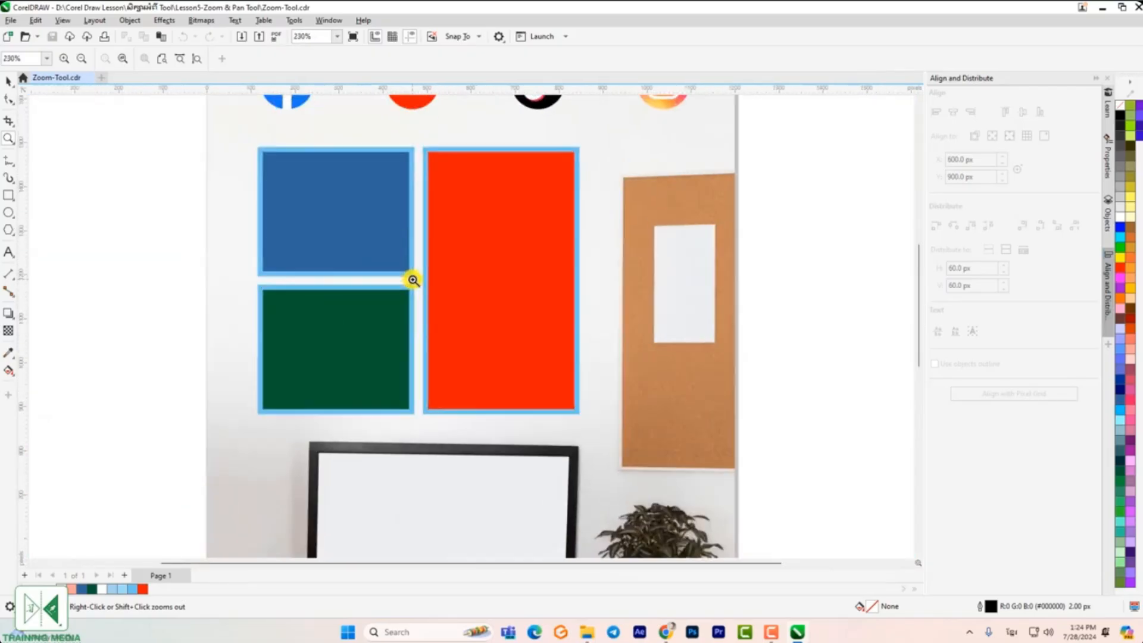
{"action": "scroll", "coordinate": [411, 281], "scroll_direction": "up", "scroll_amount": 2}
{"action": "scroll", "coordinate": [413, 280], "scroll_direction": "down", "scroll_amount": 1}
{"action": "scroll", "coordinate": [414, 261], "scroll_direction": "up", "scroll_amount": 3}
{"action": "scroll", "coordinate": [415, 264], "scroll_direction": "down", "scroll_amount": 2}
{"action": "scroll", "coordinate": [416, 265], "scroll_direction": "up", "scroll_amount": 2}
{"action": "scroll", "coordinate": [292, 242], "scroll_direction": "down", "scroll_amount": 3}
{"action": "scroll", "coordinate": [357, 260], "scroll_direction": "down", "scroll_amount": 3}
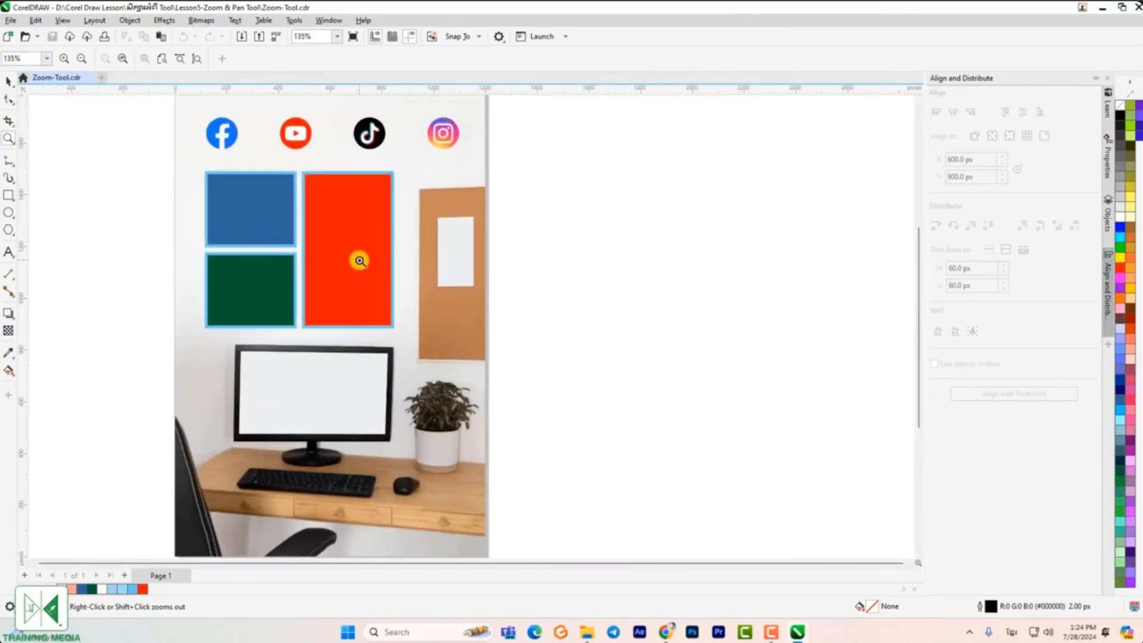
{"action": "scroll", "coordinate": [360, 260], "scroll_direction": "up", "scroll_amount": 4}
{"action": "scroll", "coordinate": [363, 260], "scroll_direction": "down", "scroll_amount": 5}
{"action": "scroll", "coordinate": [365, 261], "scroll_direction": "up", "scroll_amount": 4}
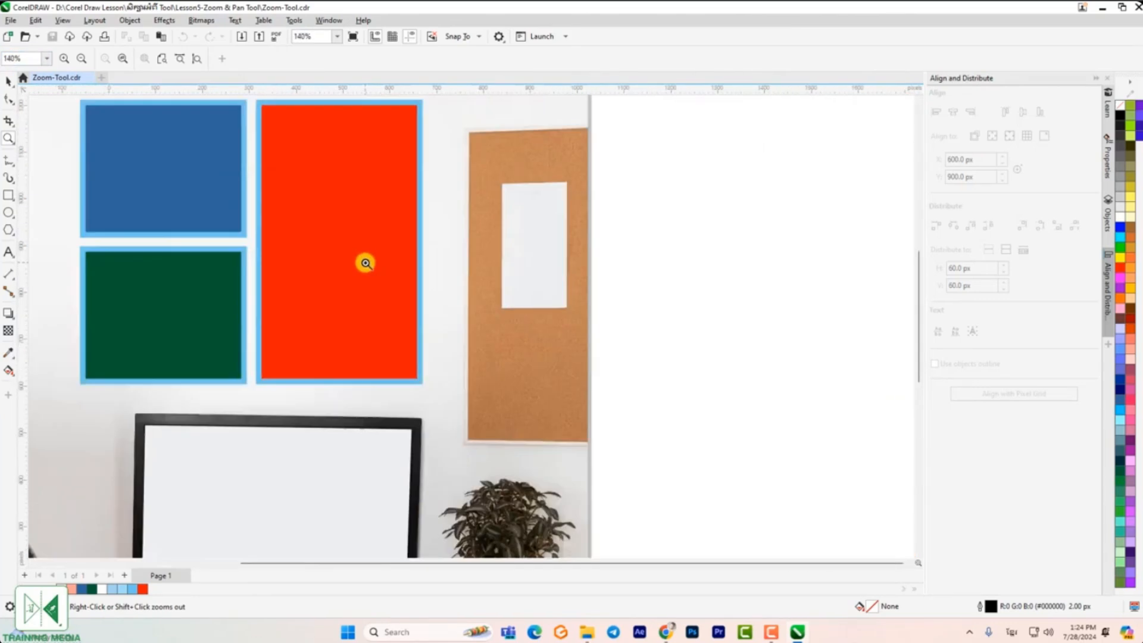
- Zoom in around the red rectangle and use the Pan tool to bring the social media icons above the rectangles into view
{"action": "scroll", "coordinate": [387, 258], "scroll_direction": "down", "scroll_amount": 4}
{"action": "scroll", "coordinate": [392, 253], "scroll_direction": "up", "scroll_amount": 3}
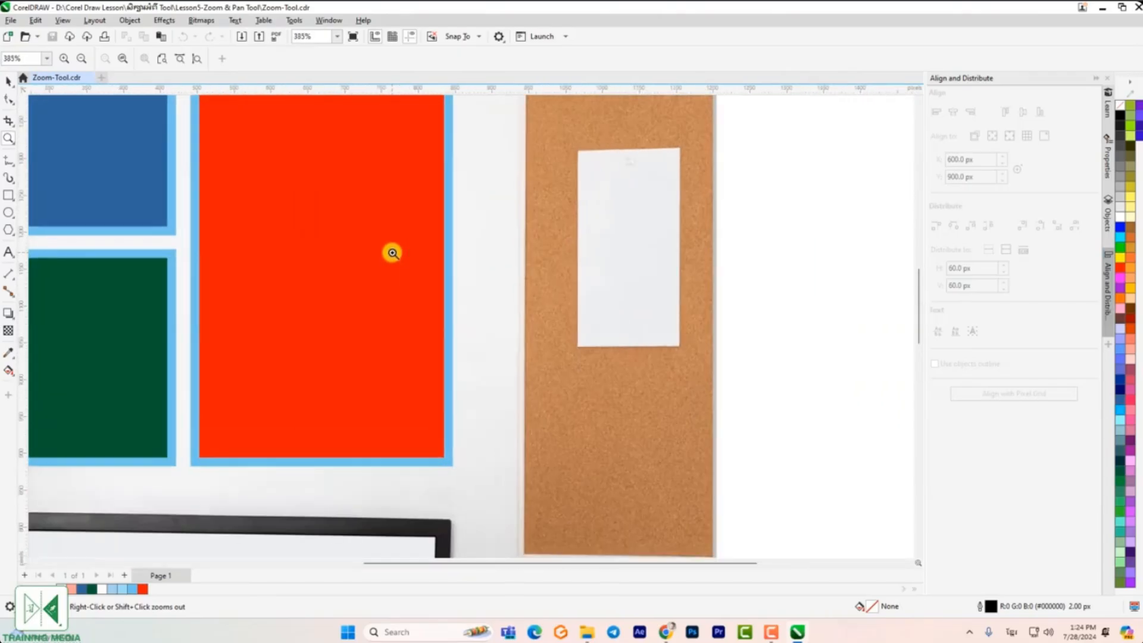
{"action": "scroll", "coordinate": [371, 246], "scroll_direction": "up", "scroll_amount": 1}
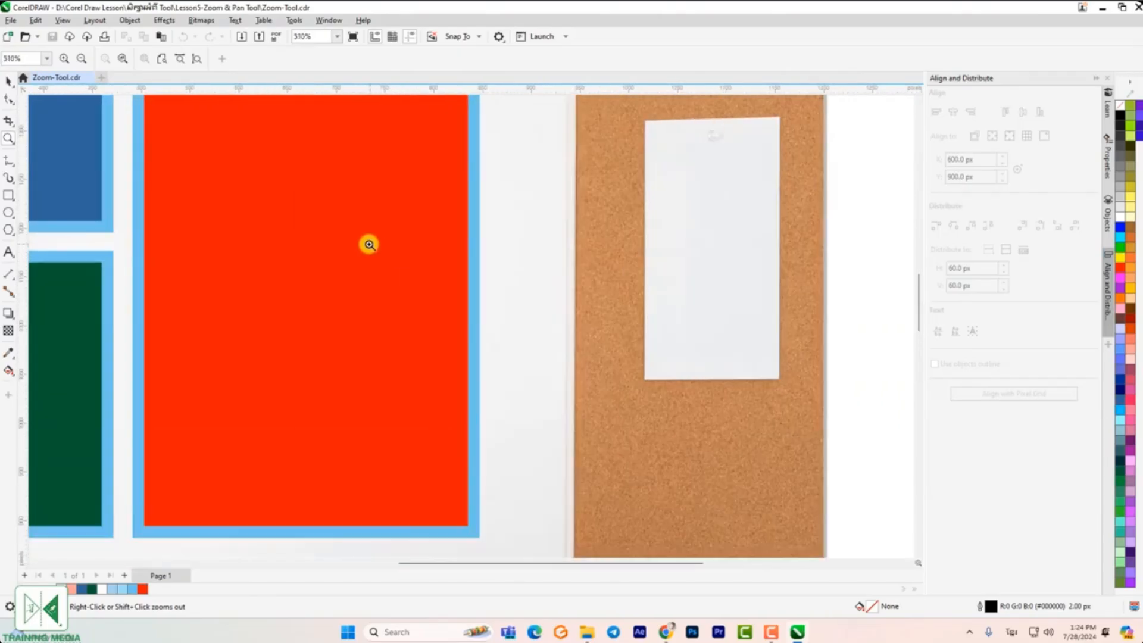
{"action": "left_click", "coordinate": [12, 141]}
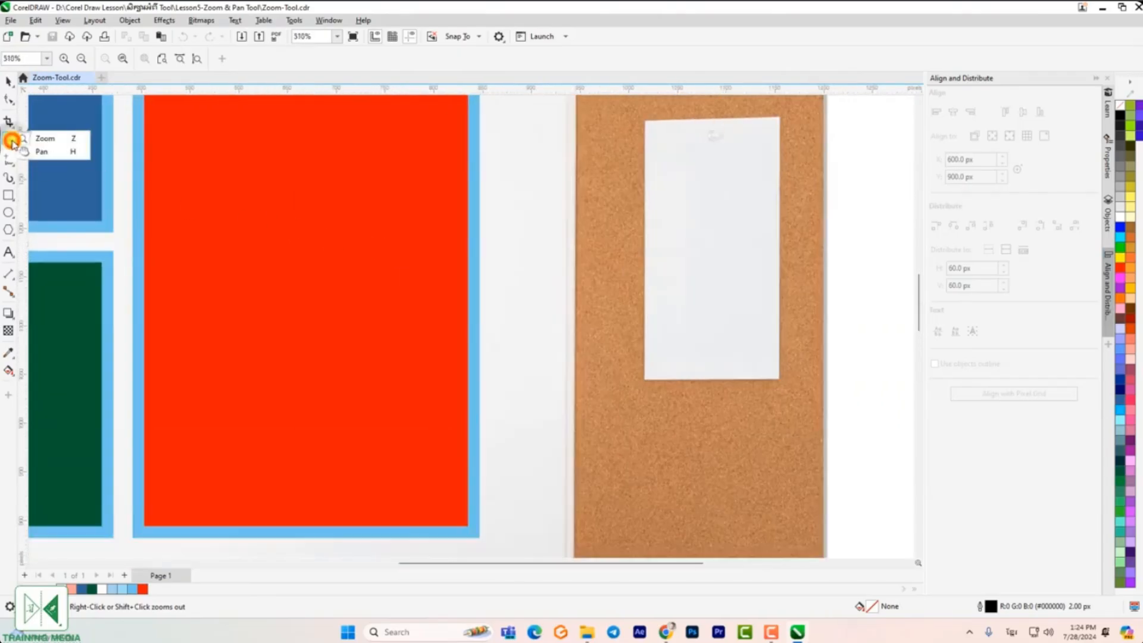
{"action": "left_click", "coordinate": [52, 152]}
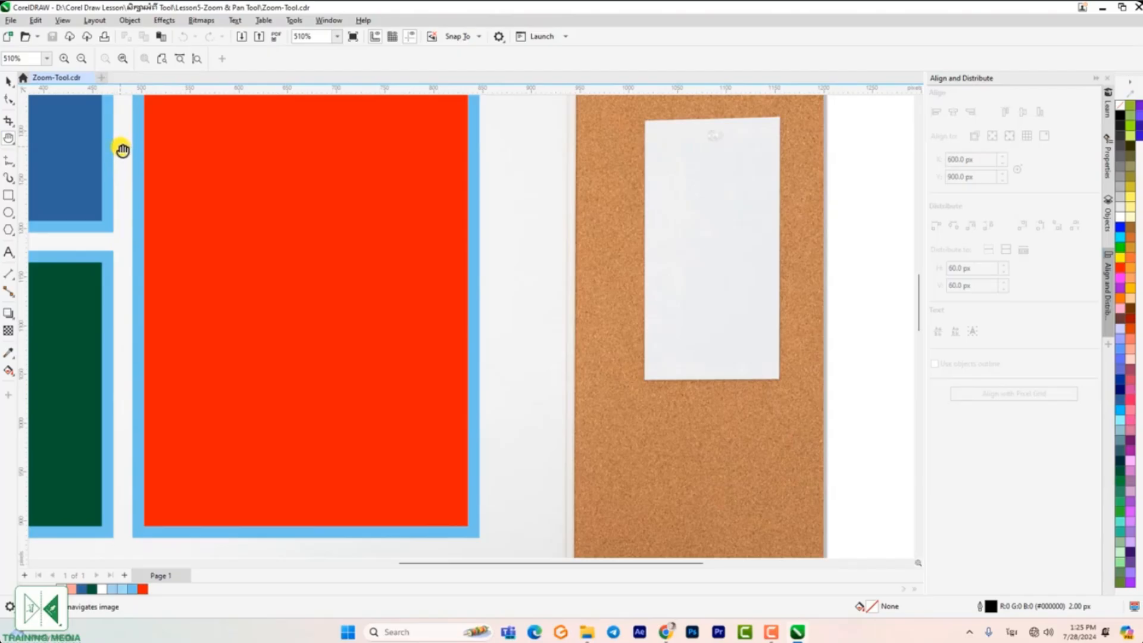
{"action": "left_click_drag", "start_coordinate": [89, 136], "coordinate": [403, 434]}
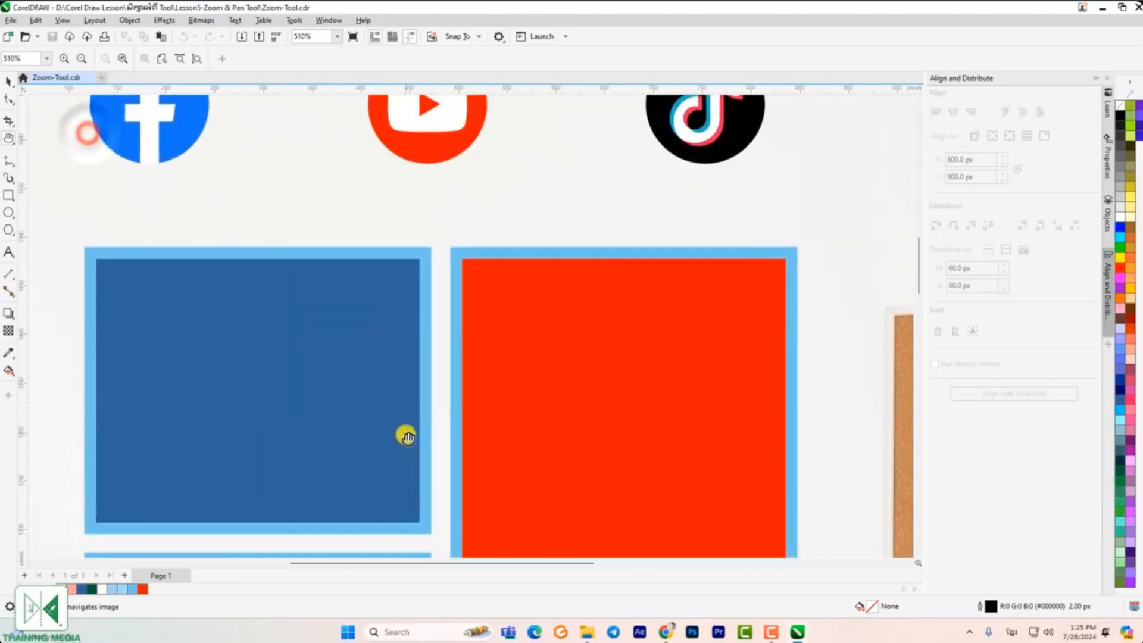
{"action": "left_click_drag", "start_coordinate": [171, 179], "coordinate": [273, 360]}
- Magnify the Facebook icon with a Zoom tool marquee
{"action": "left_click", "coordinate": [8, 146]}
{"action": "left_click", "coordinate": [45, 137]}
{"action": "left_click_drag", "start_coordinate": [161, 211], "coordinate": [369, 424]}
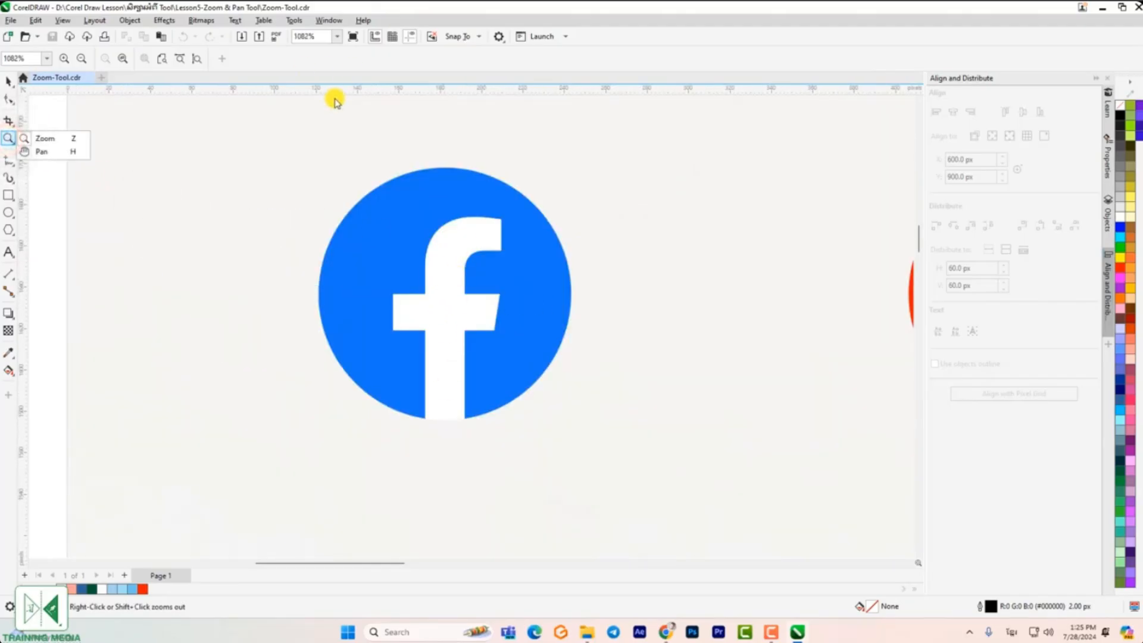
- Pan the magnified view from the Facebook icon across to the TikTok icon
{"action": "key", "text": "h"}
{"action": "left_click_drag", "start_coordinate": [714, 309], "coordinate": [637, 360]}
{"action": "left_click_drag", "start_coordinate": [727, 276], "coordinate": [220, 265]}
{"action": "left_click_drag", "start_coordinate": [531, 306], "coordinate": [562, 313]}
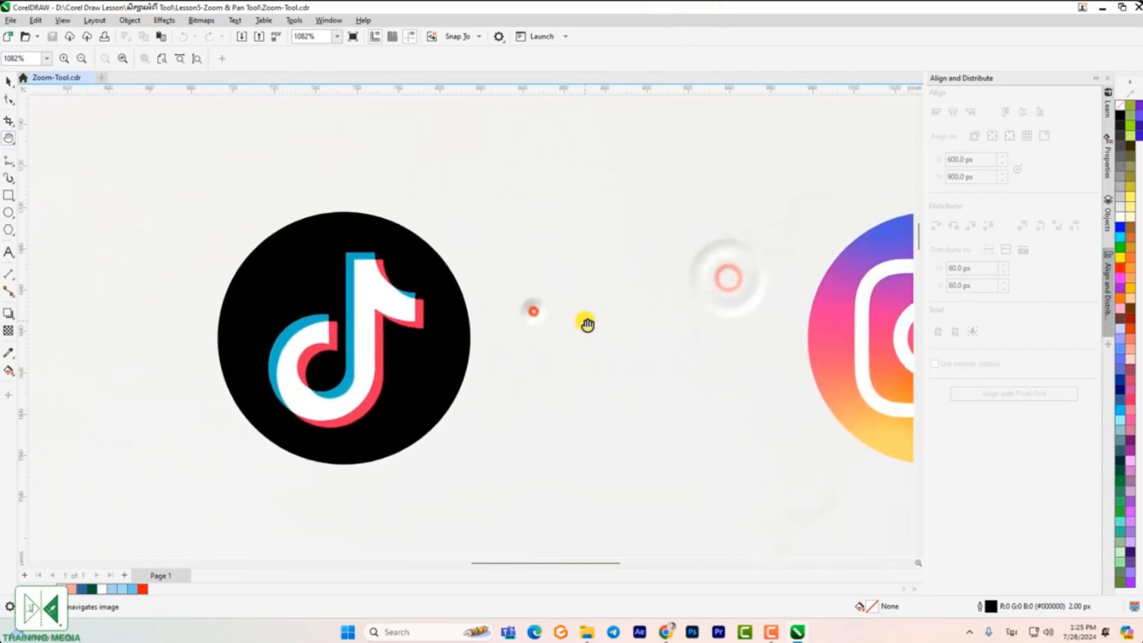
- Magnify the curved part of the TikTok note with two successive Zoom tool marquees
{"action": "left_click", "coordinate": [9, 140]}
{"action": "left_click_drag", "start_coordinate": [259, 245], "coordinate": [479, 445]}
{"action": "left_click_drag", "start_coordinate": [297, 255], "coordinate": [441, 405]}
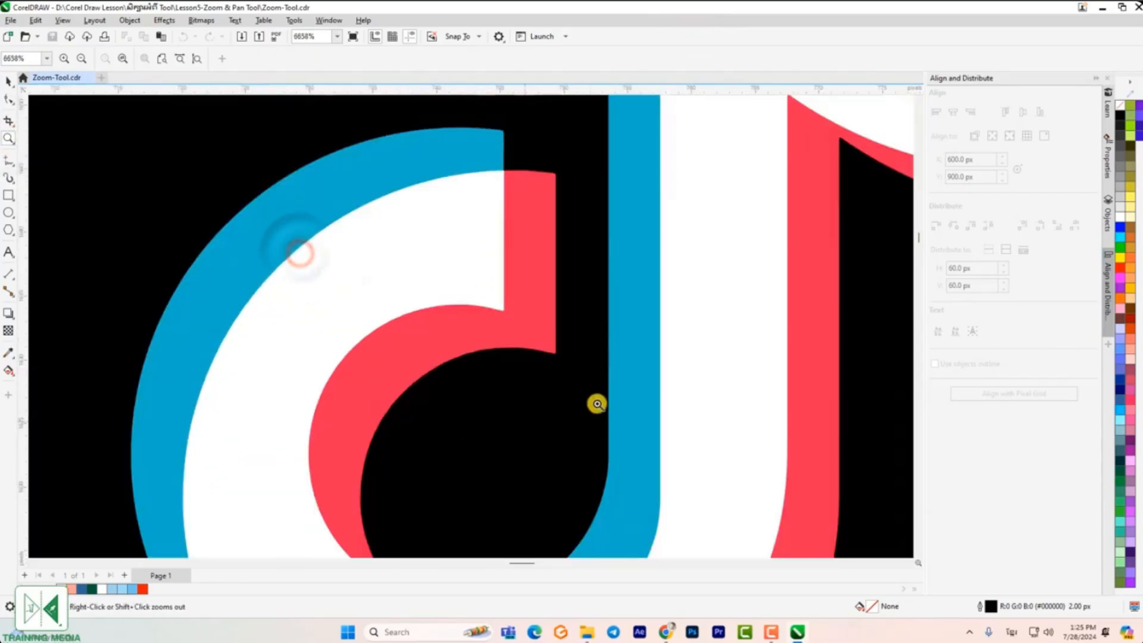
- Pan to the upper end of the TikTok note and set the zoom level To Fit
{"action": "key", "text": "h"}
{"action": "left_click_drag", "start_coordinate": [503, 425], "coordinate": [474, 337]}
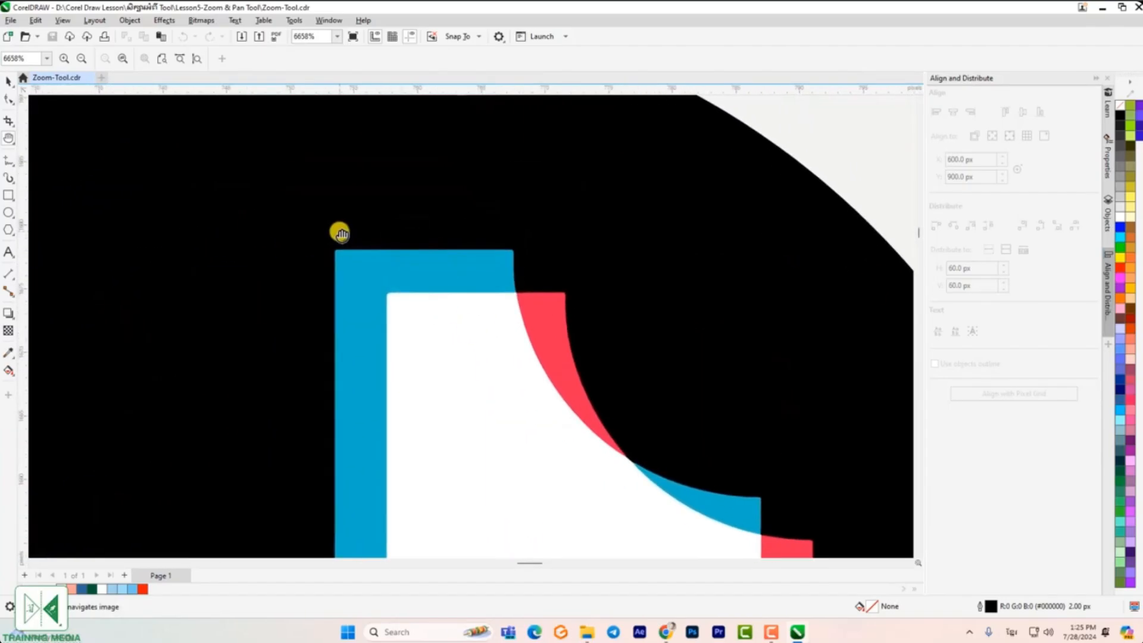
{"action": "left_click", "coordinate": [46, 58]}
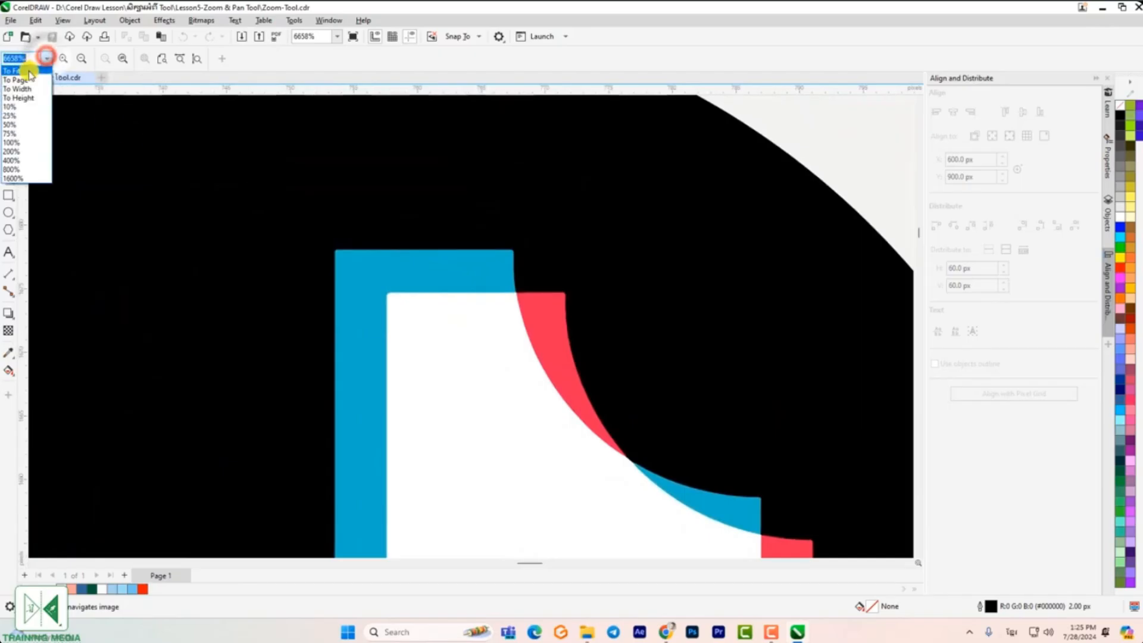
{"action": "left_click", "coordinate": [34, 71]}
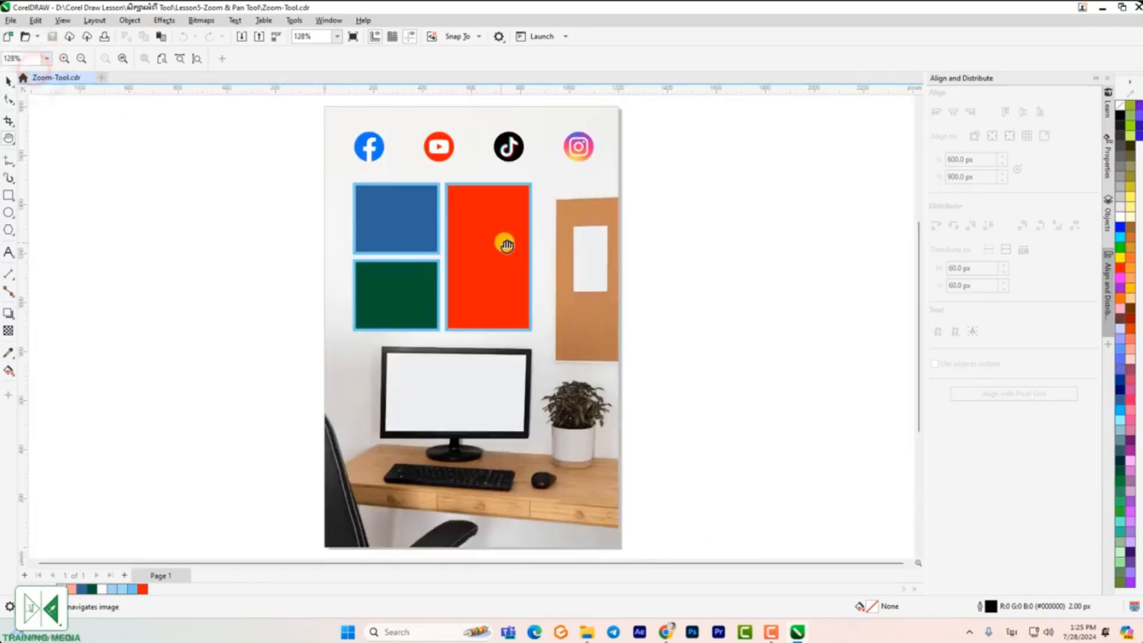